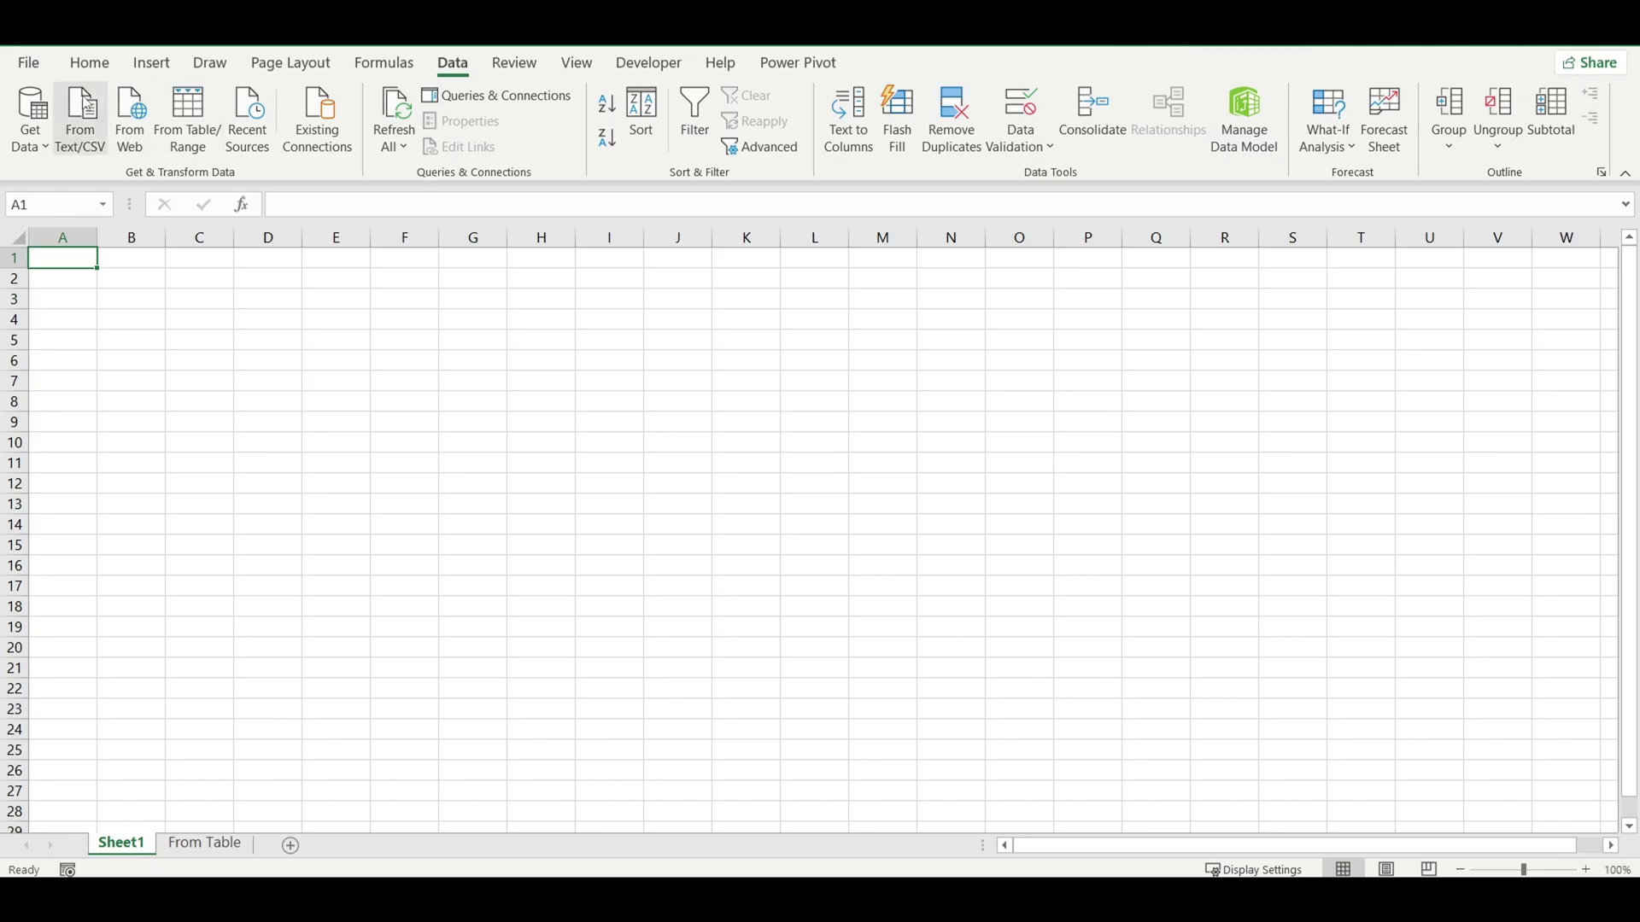
Step: Browse the Get Data list of import sources on the Data ribbon
{"action": "left_click", "coordinate": [92, 65]}
{"action": "left_click", "coordinate": [453, 70]}
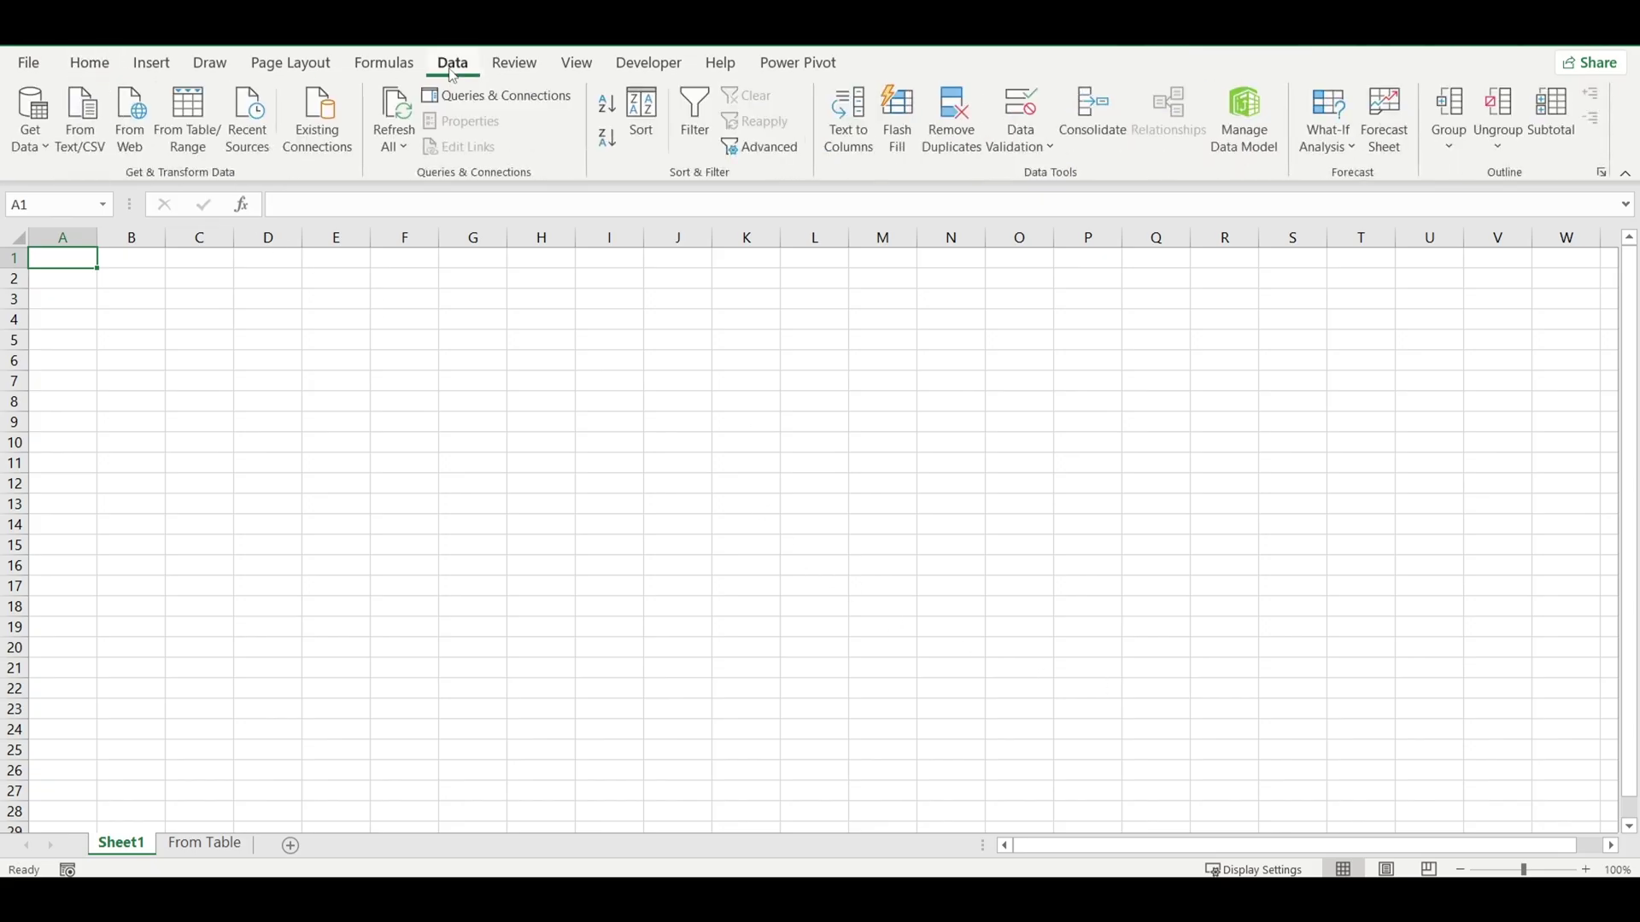
{"action": "left_click", "coordinate": [30, 136]}
{"action": "mouse_move", "coordinate": [169, 181]}
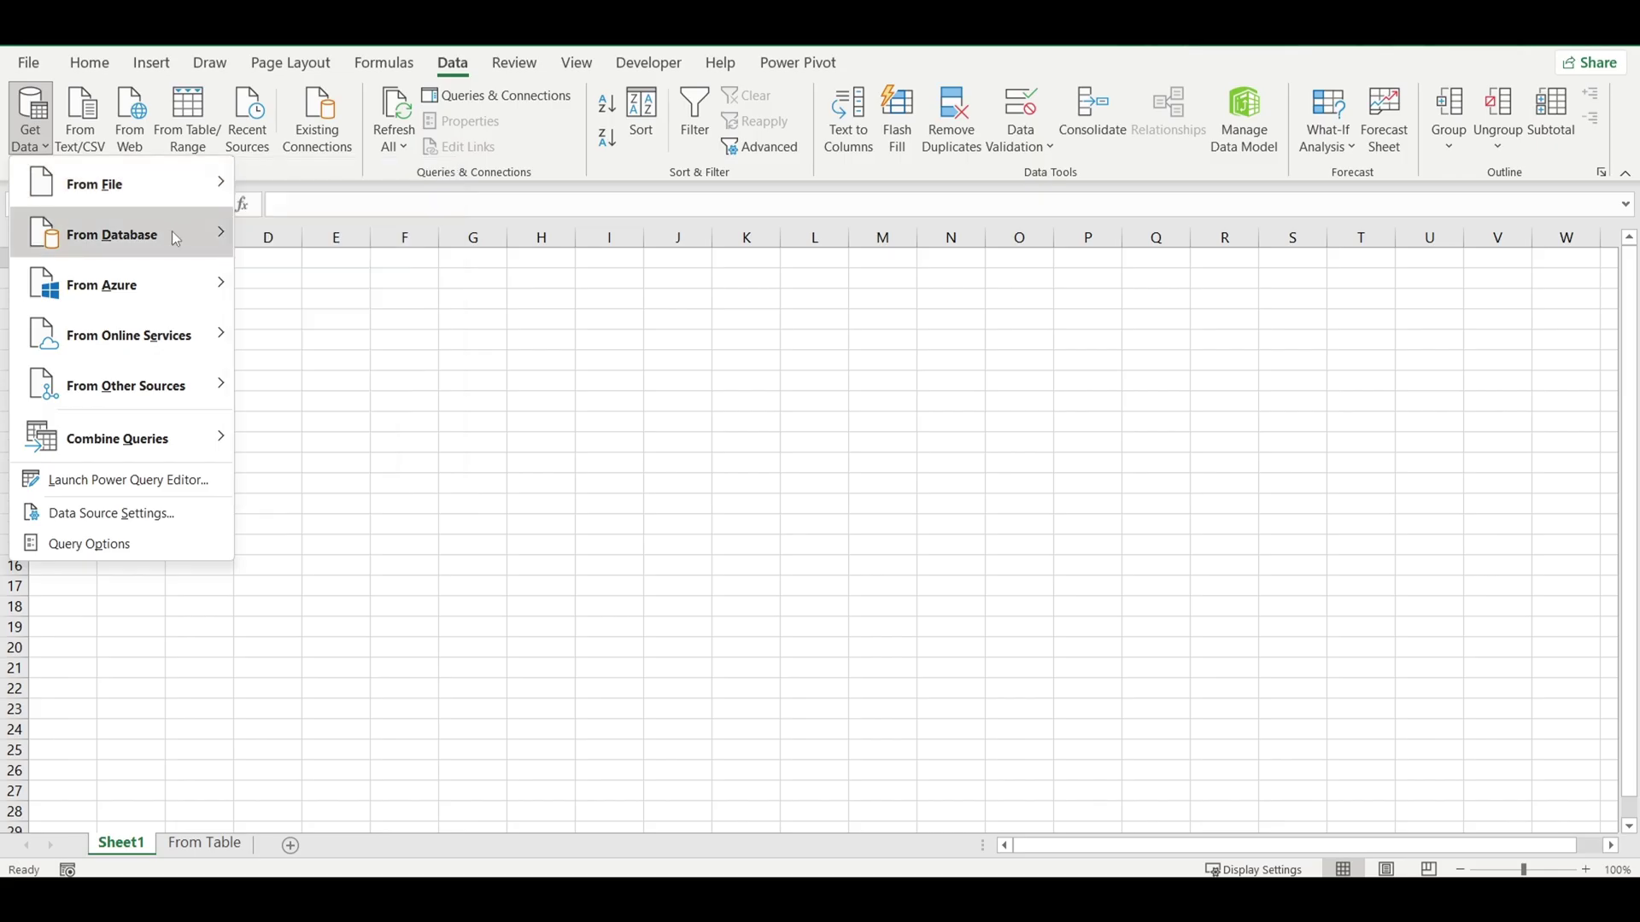
{"action": "mouse_move", "coordinate": [172, 232]}
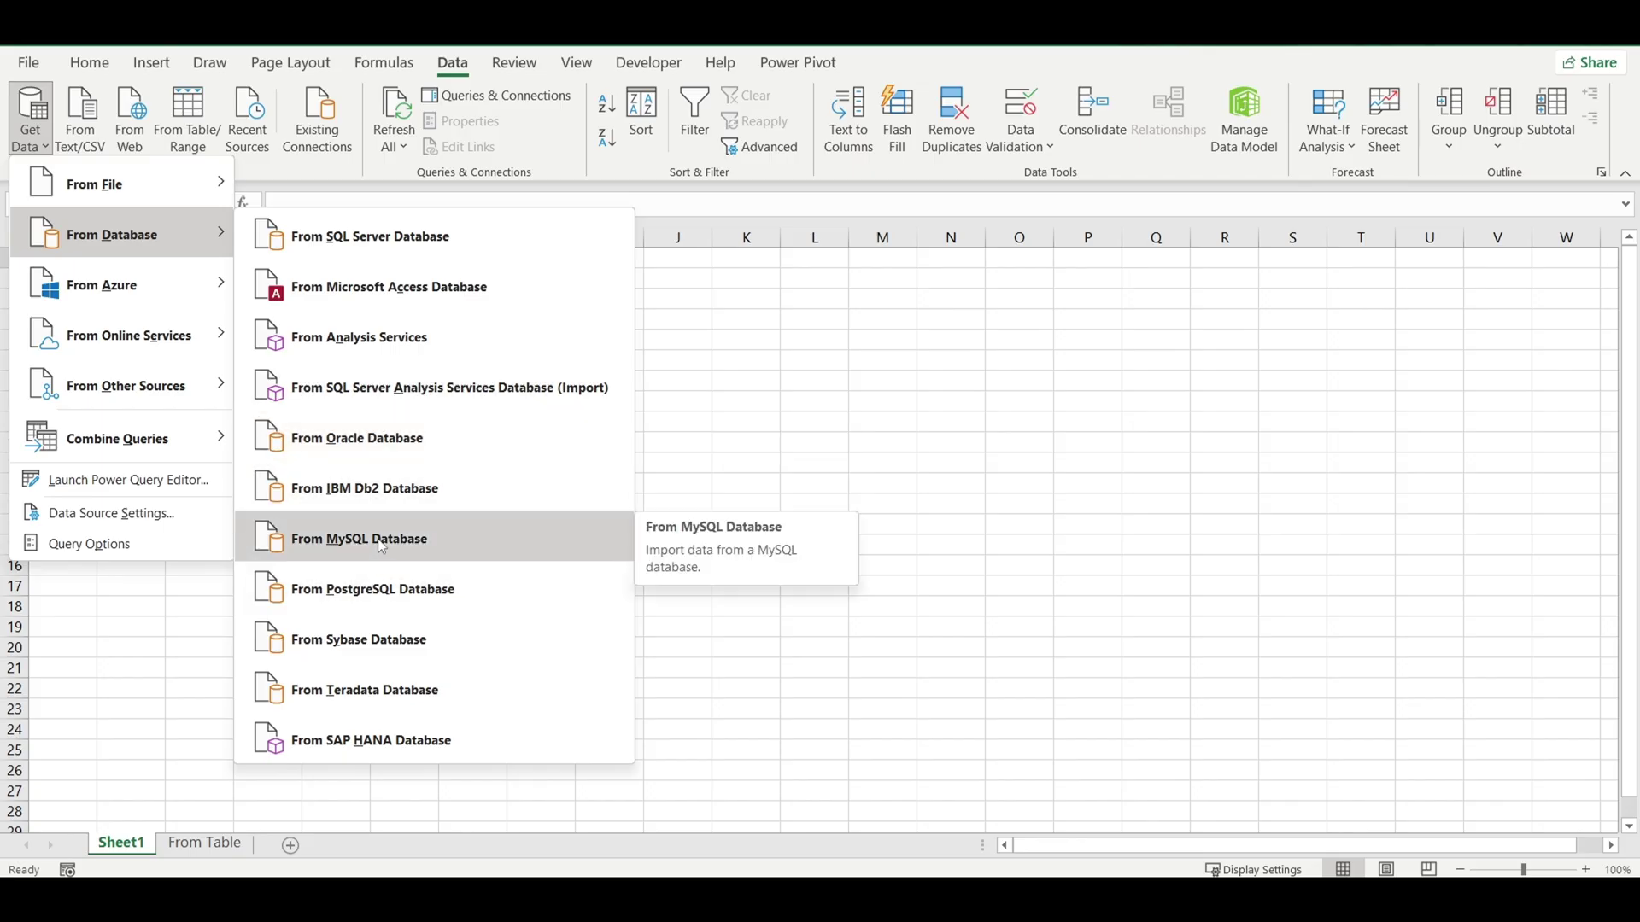
{"action": "mouse_move", "coordinate": [187, 342]}
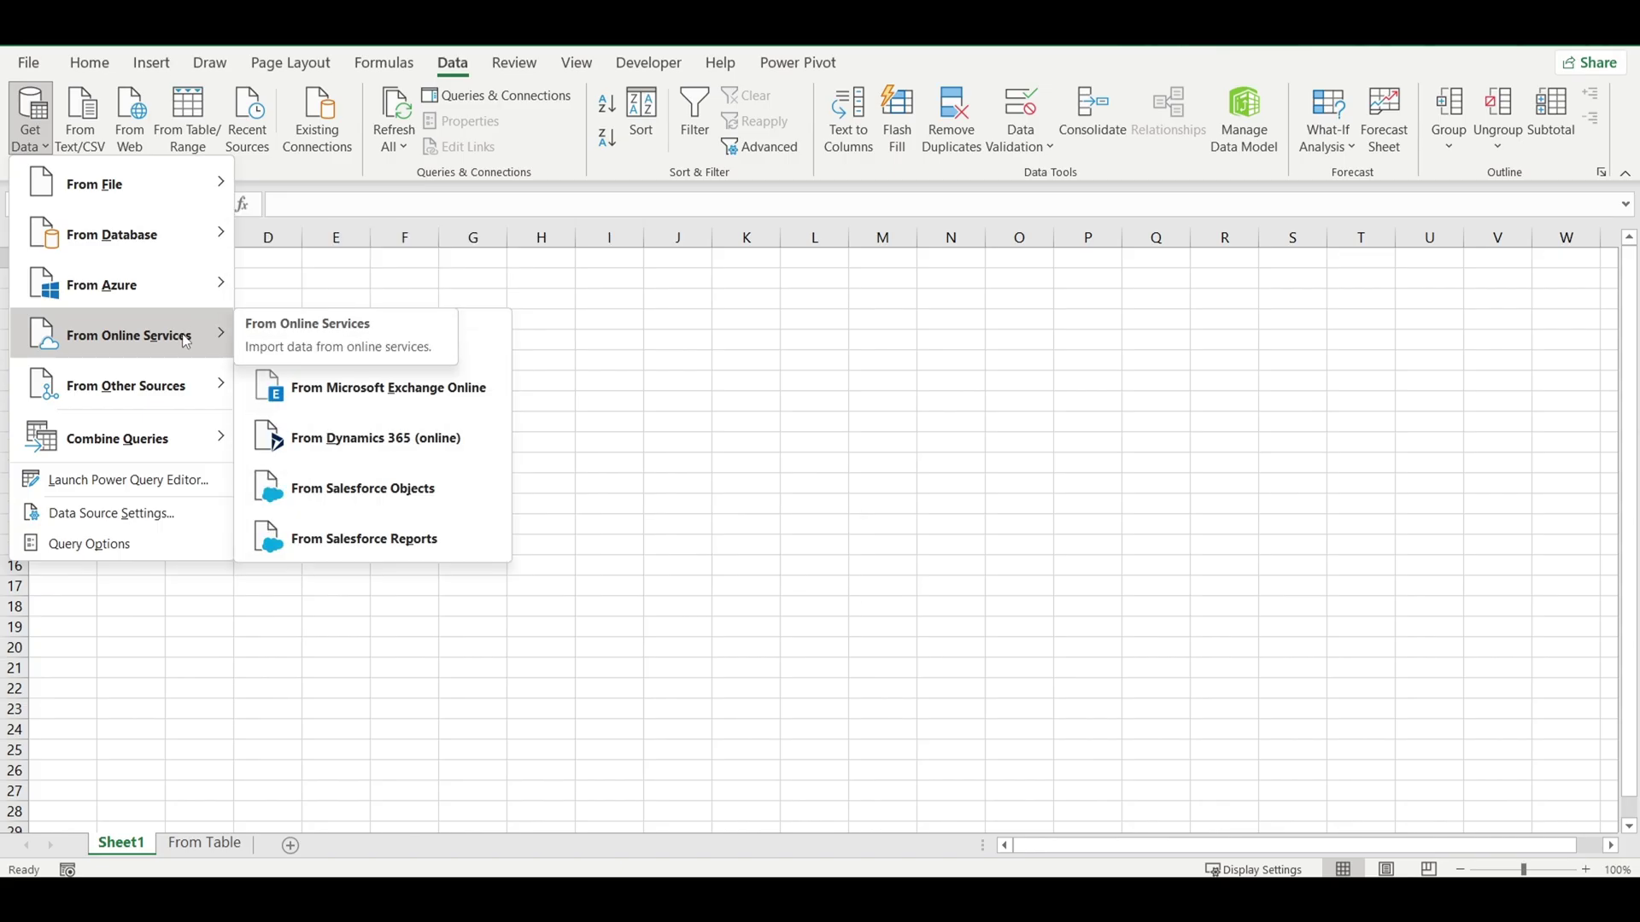
{"action": "mouse_move", "coordinate": [195, 391]}
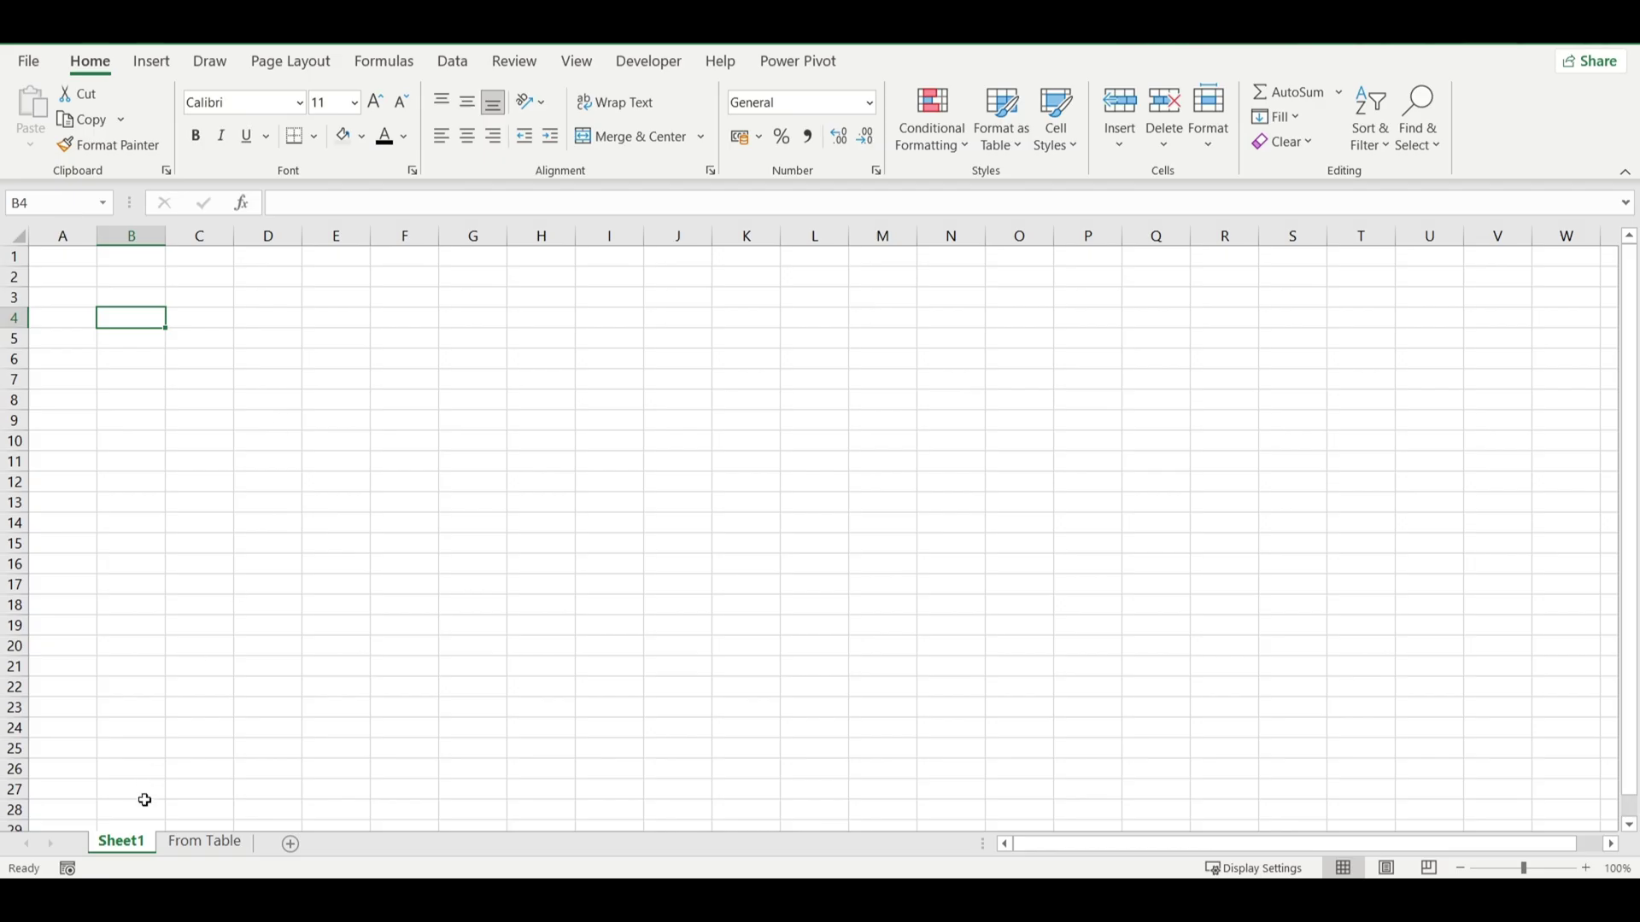
Step: Switch to the From Table sheet and scroll through the inventory rows
{"action": "left_click", "coordinate": [190, 846]}
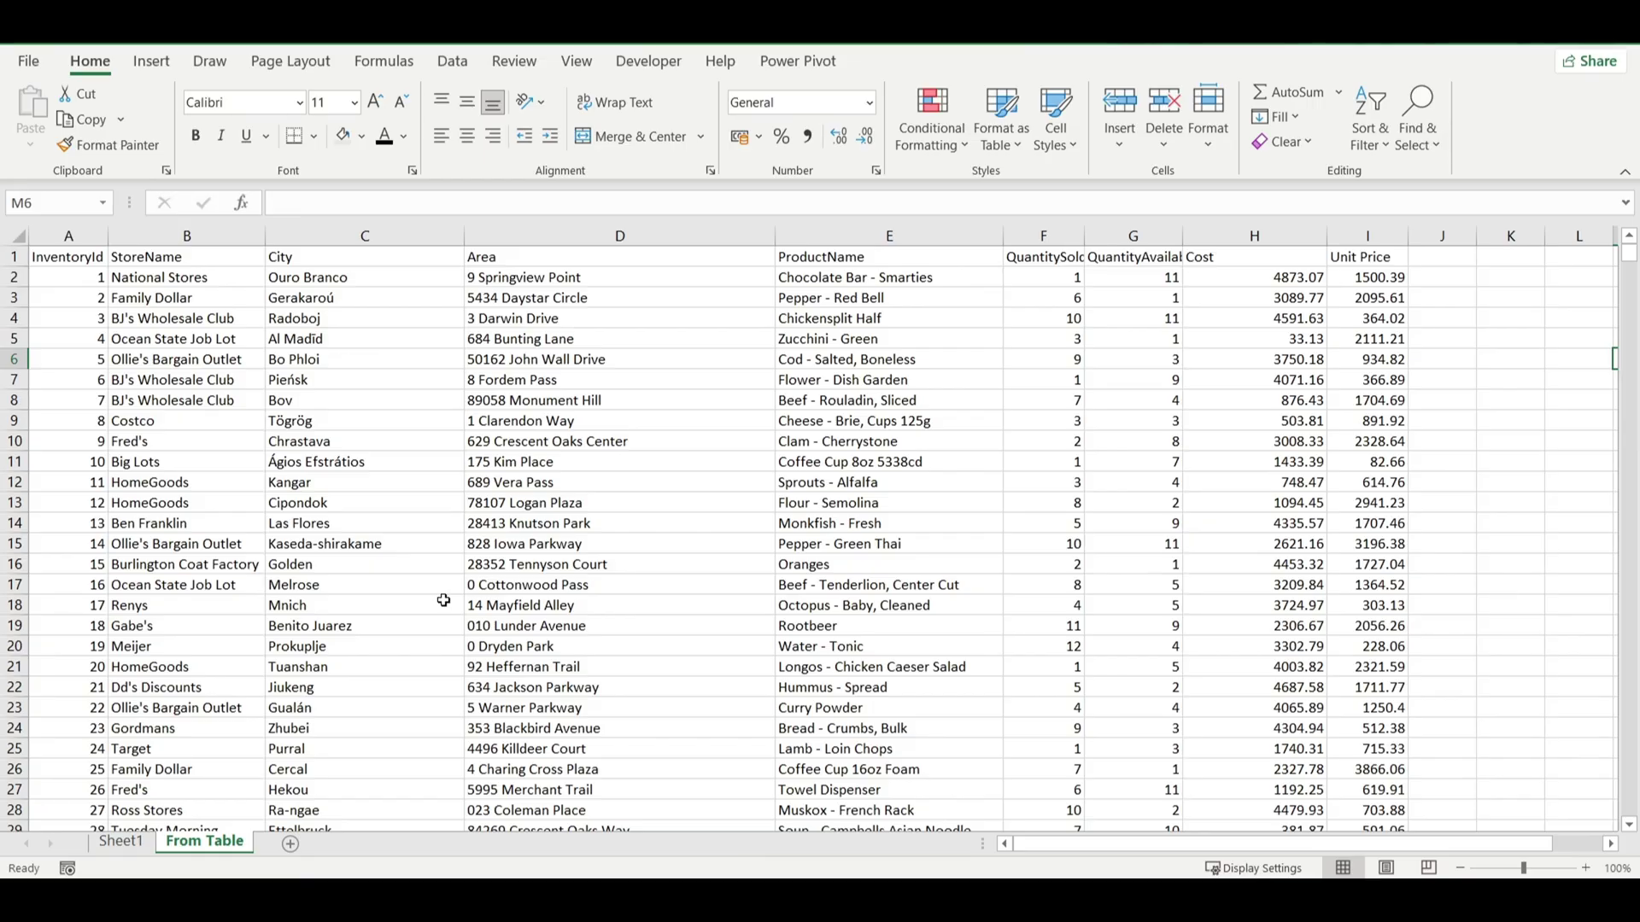
{"action": "scroll", "coordinate": [443, 600], "scroll_direction": "down", "scroll_amount": 2}
{"action": "scroll", "coordinate": [443, 600], "scroll_direction": "up", "scroll_amount": 2}
{"action": "scroll", "coordinate": [443, 600], "scroll_direction": "down", "scroll_amount": 3}
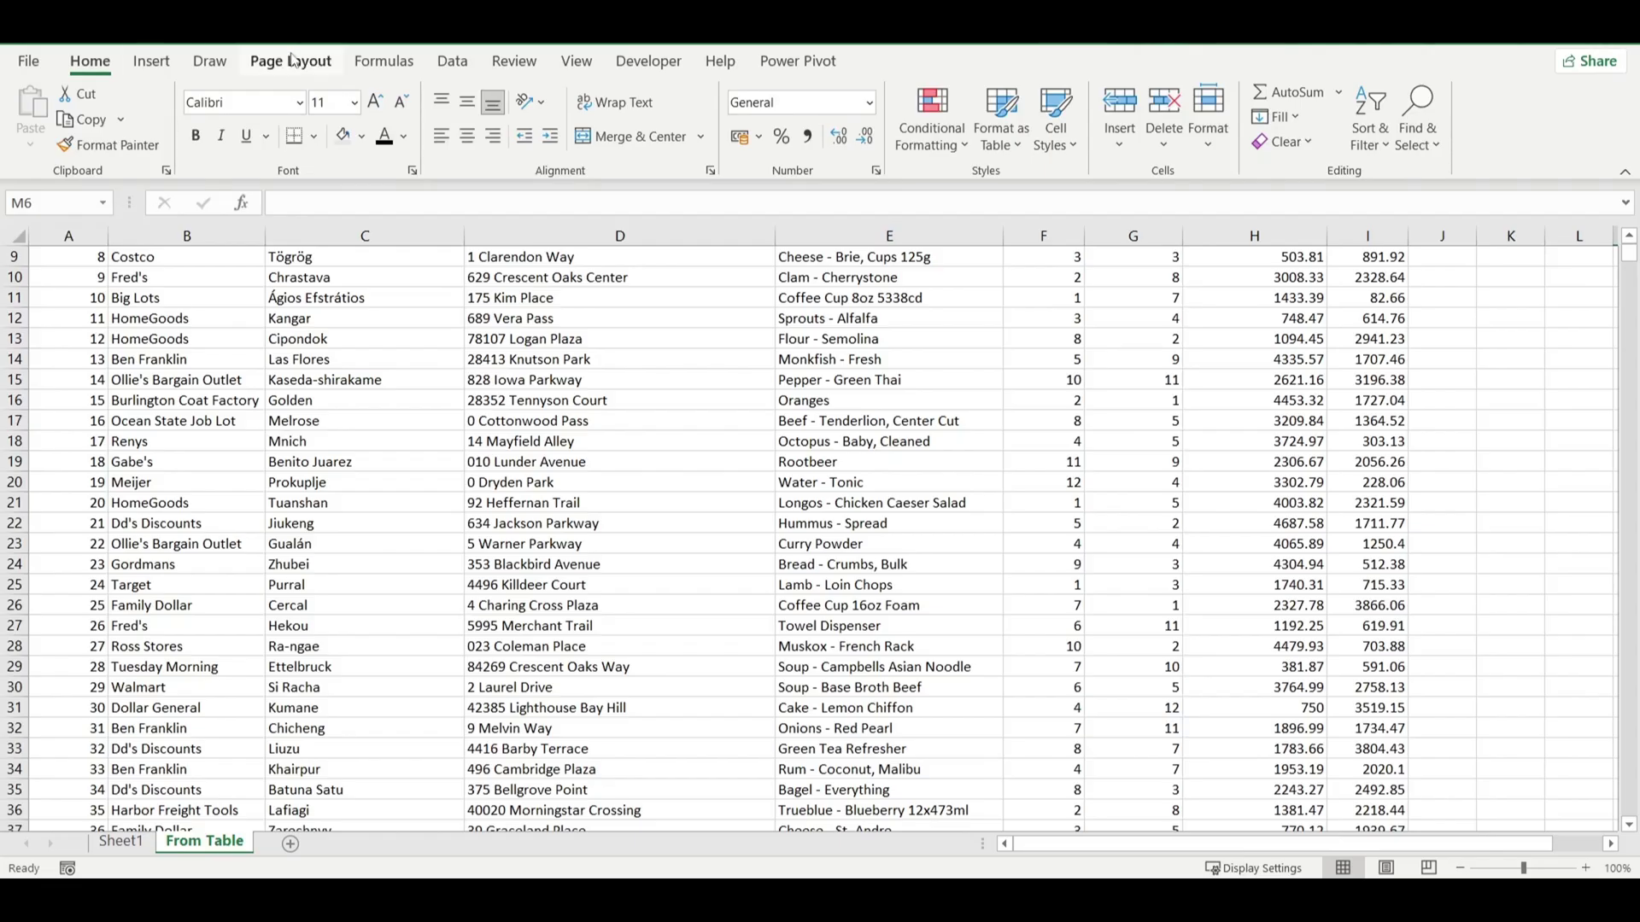
{"action": "left_click", "coordinate": [453, 58]}
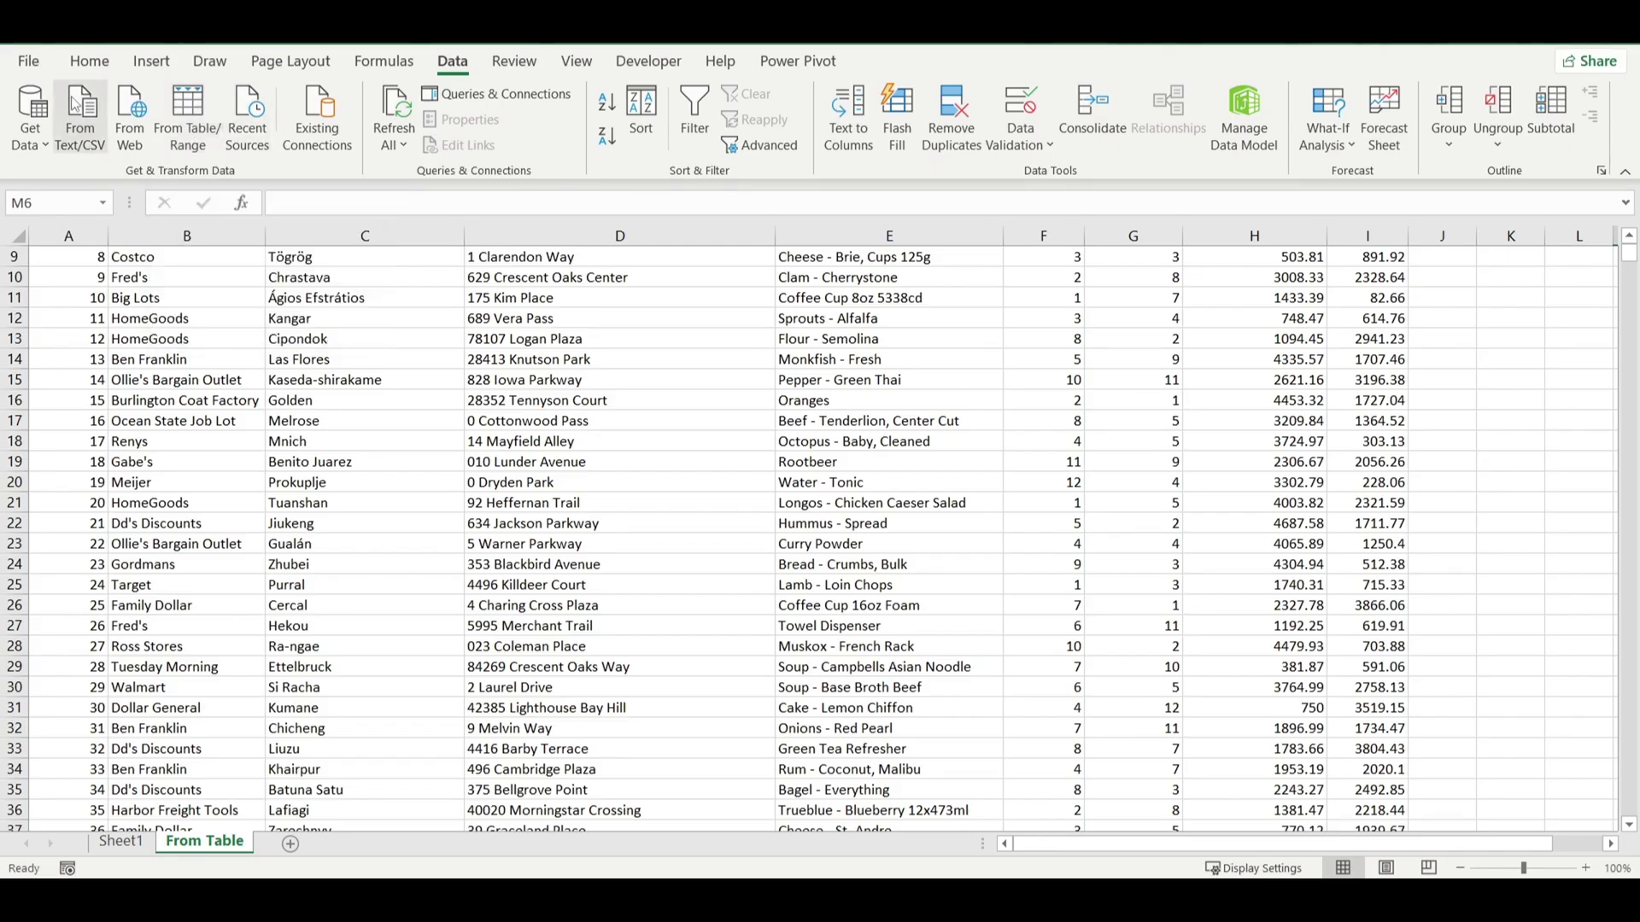
Step: Load the inventory range A1:I1001 into Power Query as a table with headers
{"action": "left_click", "coordinate": [31, 123]}
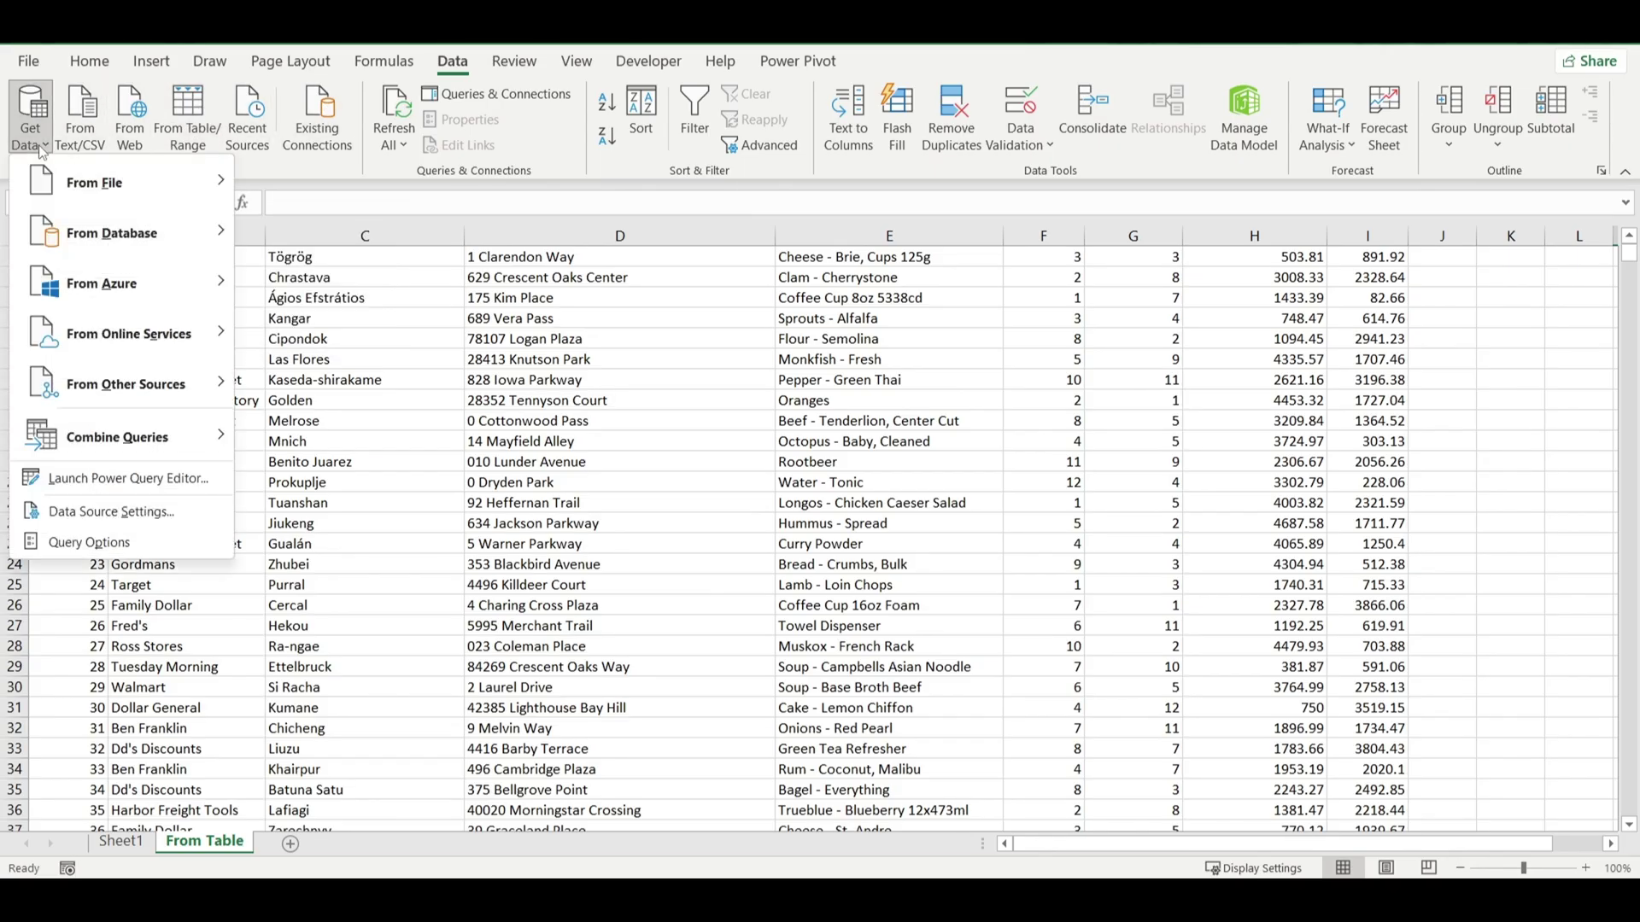
{"action": "mouse_move", "coordinate": [130, 387]}
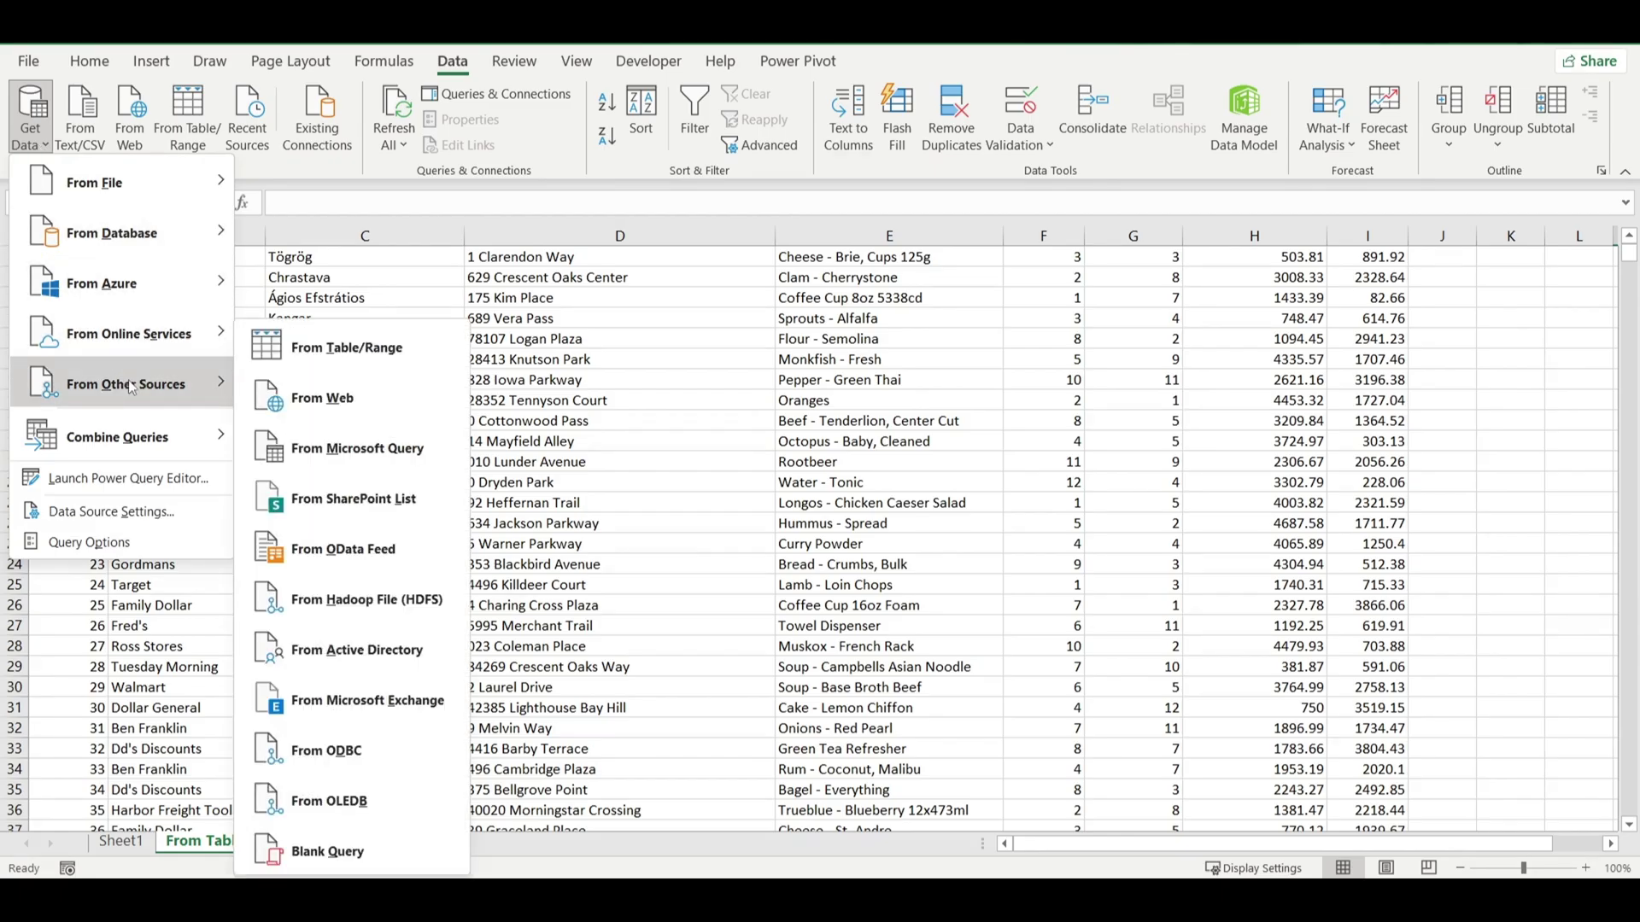
{"action": "left_click", "coordinate": [312, 345]}
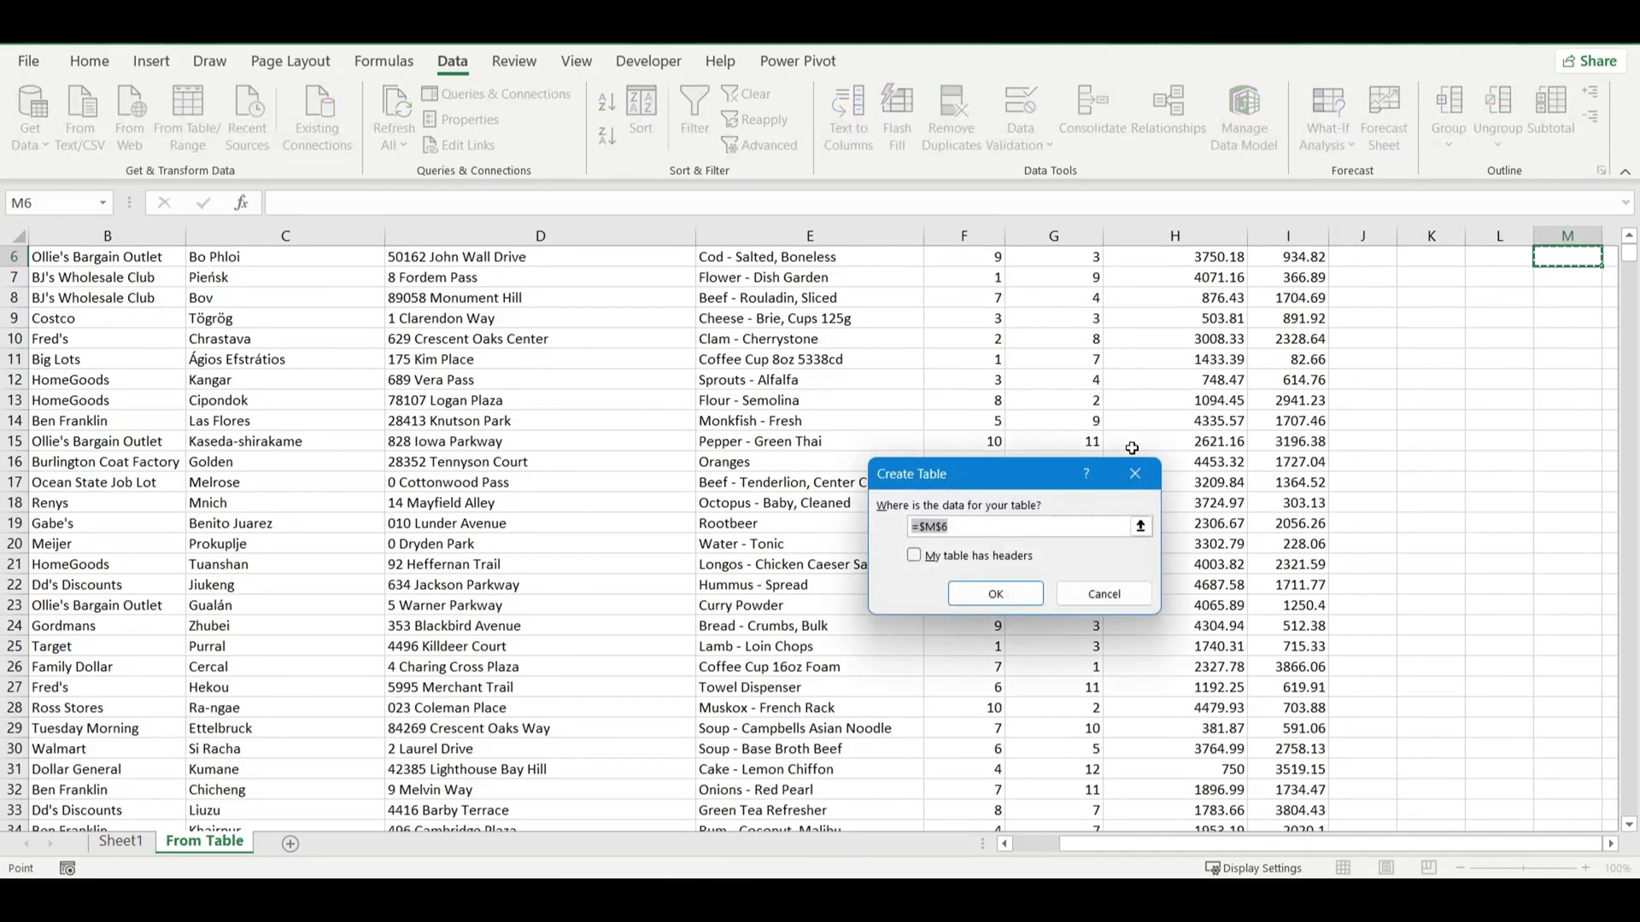
{"action": "left_click", "coordinate": [1012, 317]}
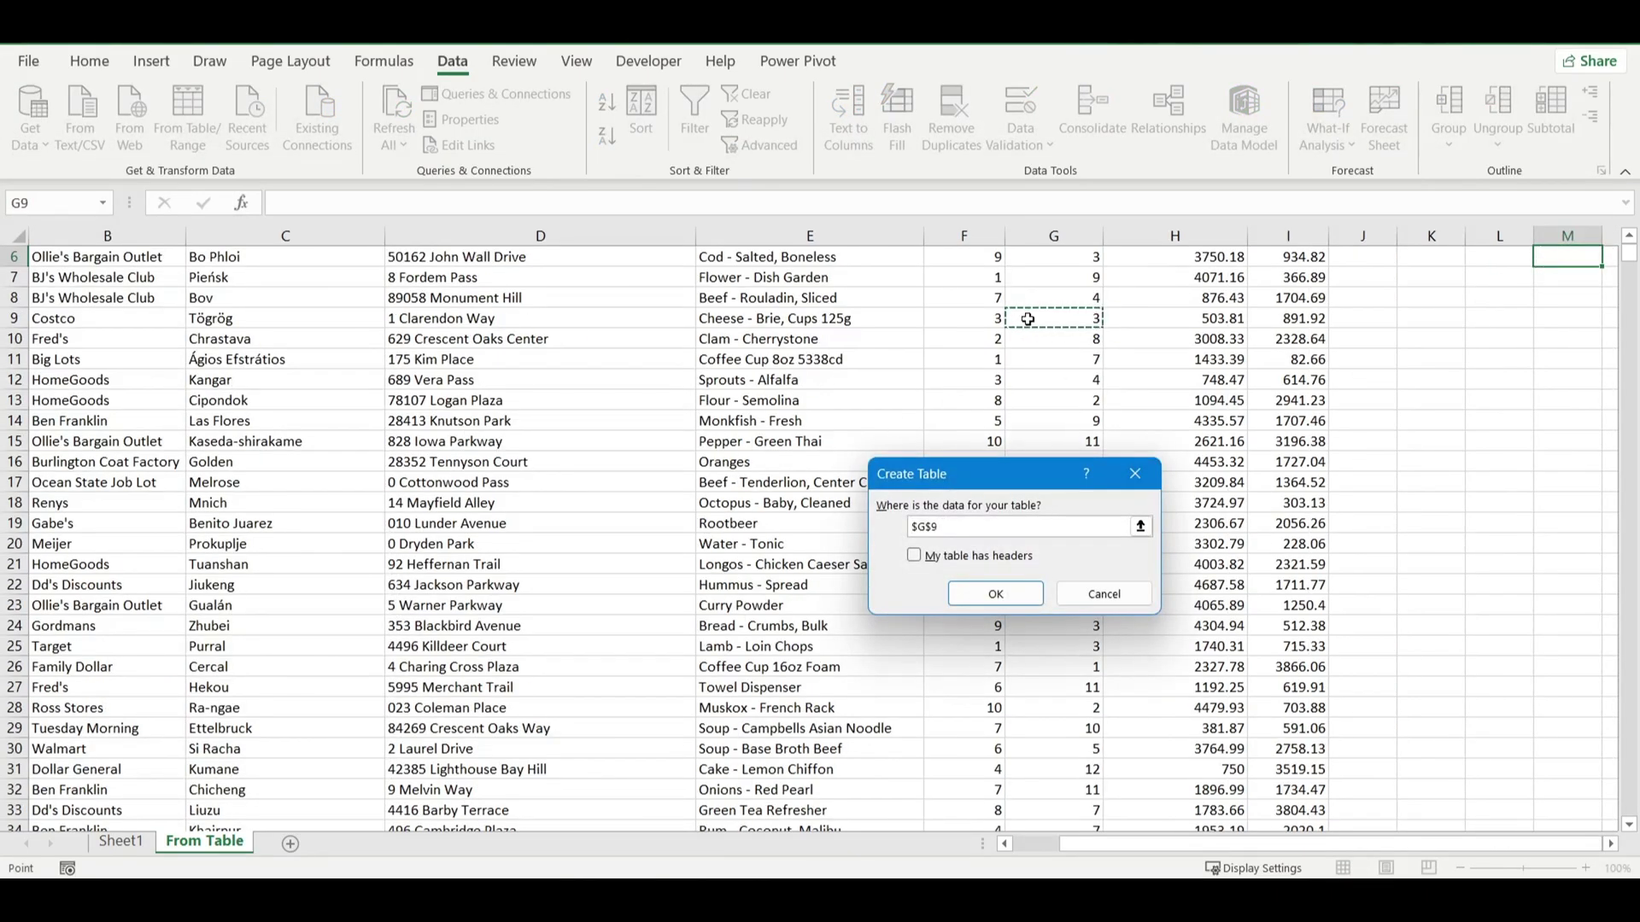
{"action": "left_click", "coordinate": [1135, 473]}
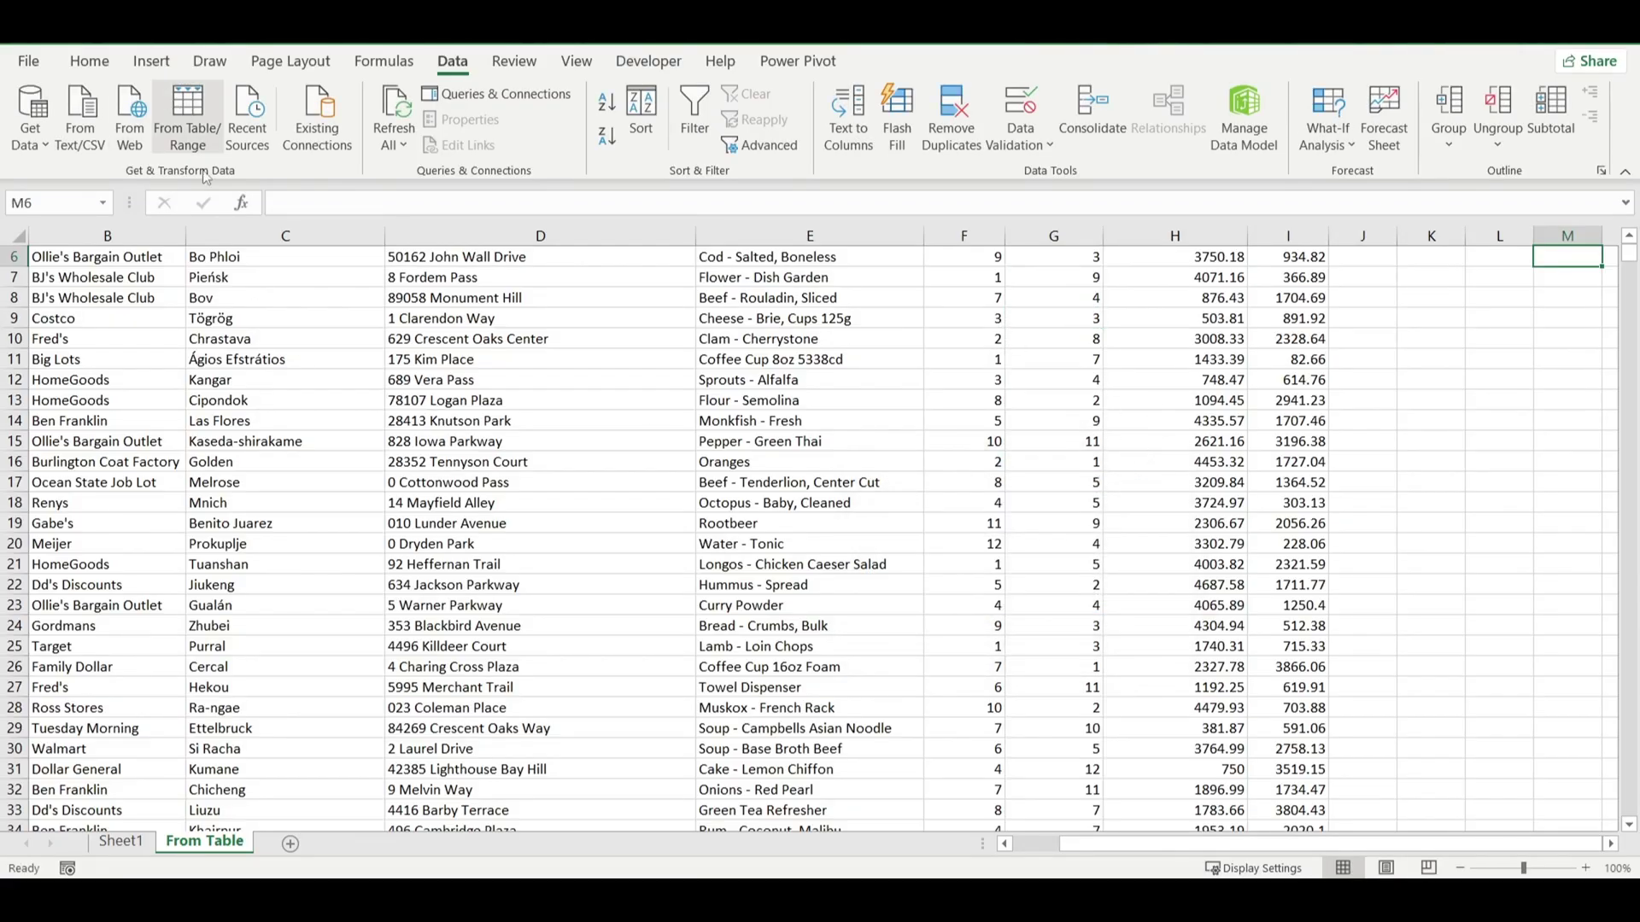
{"action": "left_click", "coordinate": [492, 434]}
{"action": "left_click", "coordinate": [188, 115]}
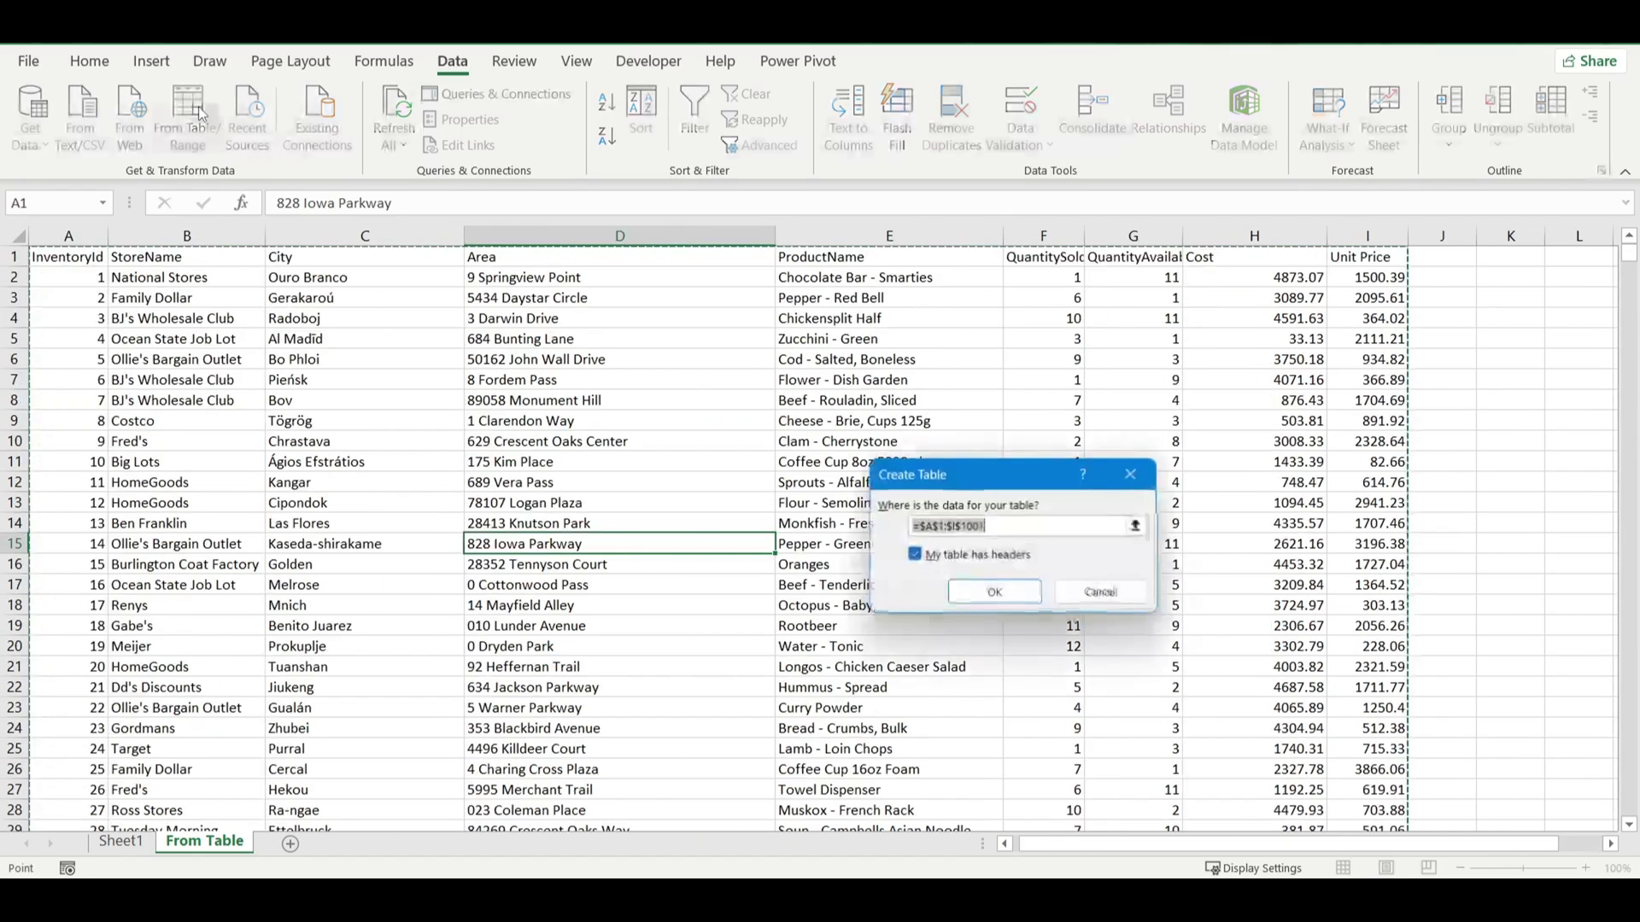
{"action": "left_click", "coordinate": [994, 594]}
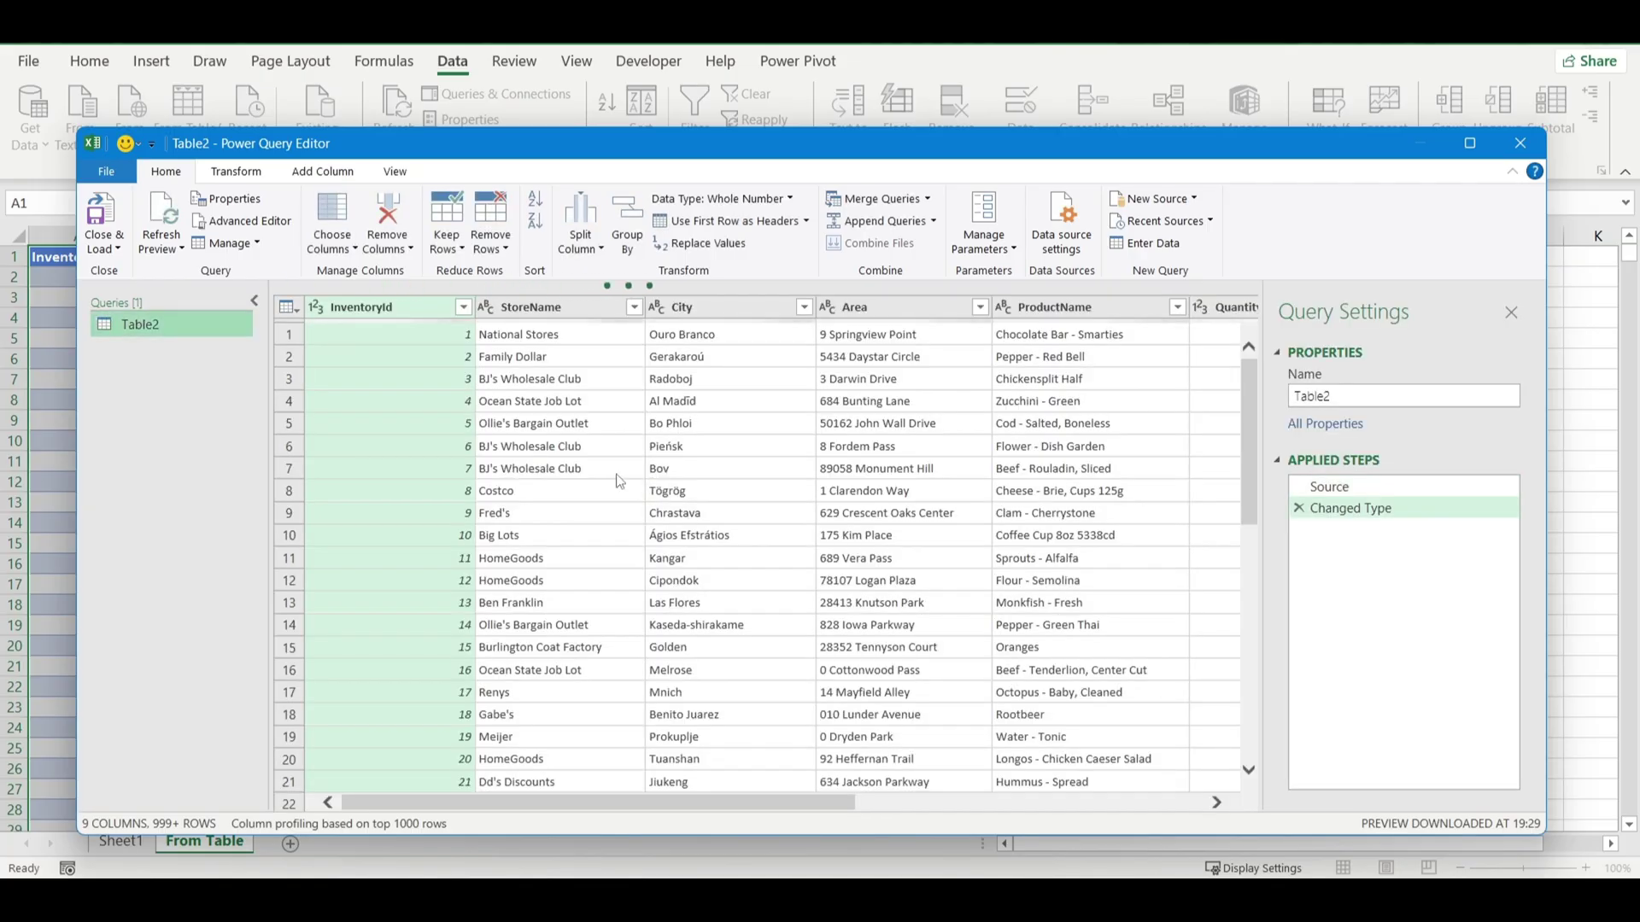
Step: Scroll right through Table2's nine inventory columns in the preview
{"action": "scroll", "coordinate": [619, 481], "scroll_direction": "right", "scroll_amount": 10}
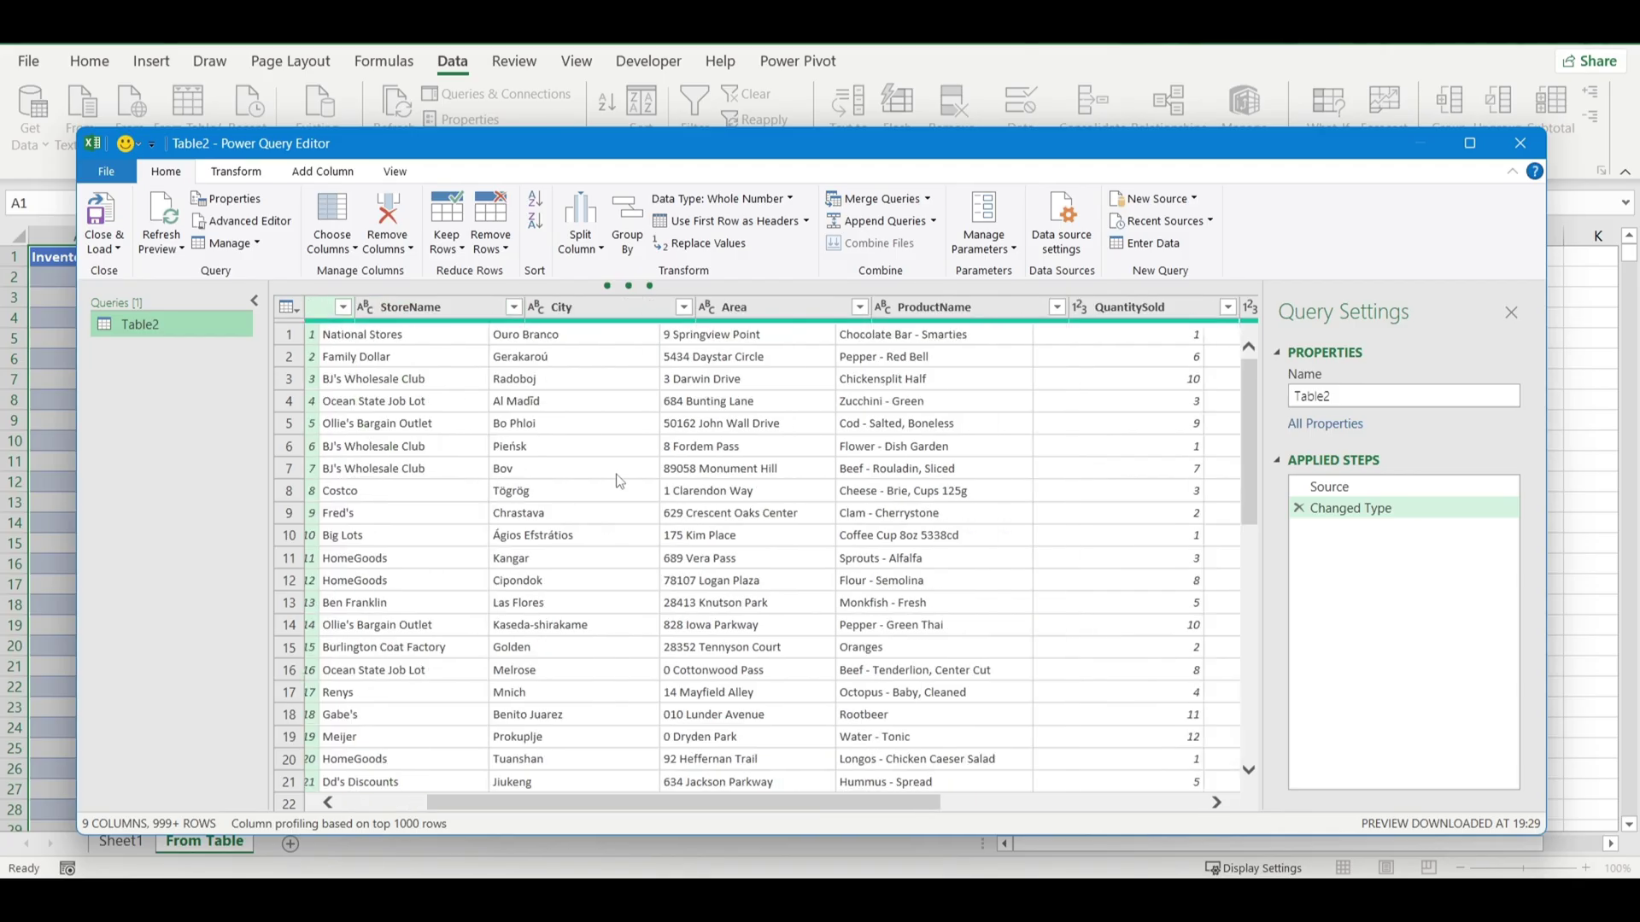
{"action": "scroll", "coordinate": [620, 481], "scroll_direction": "right", "scroll_amount": 5}
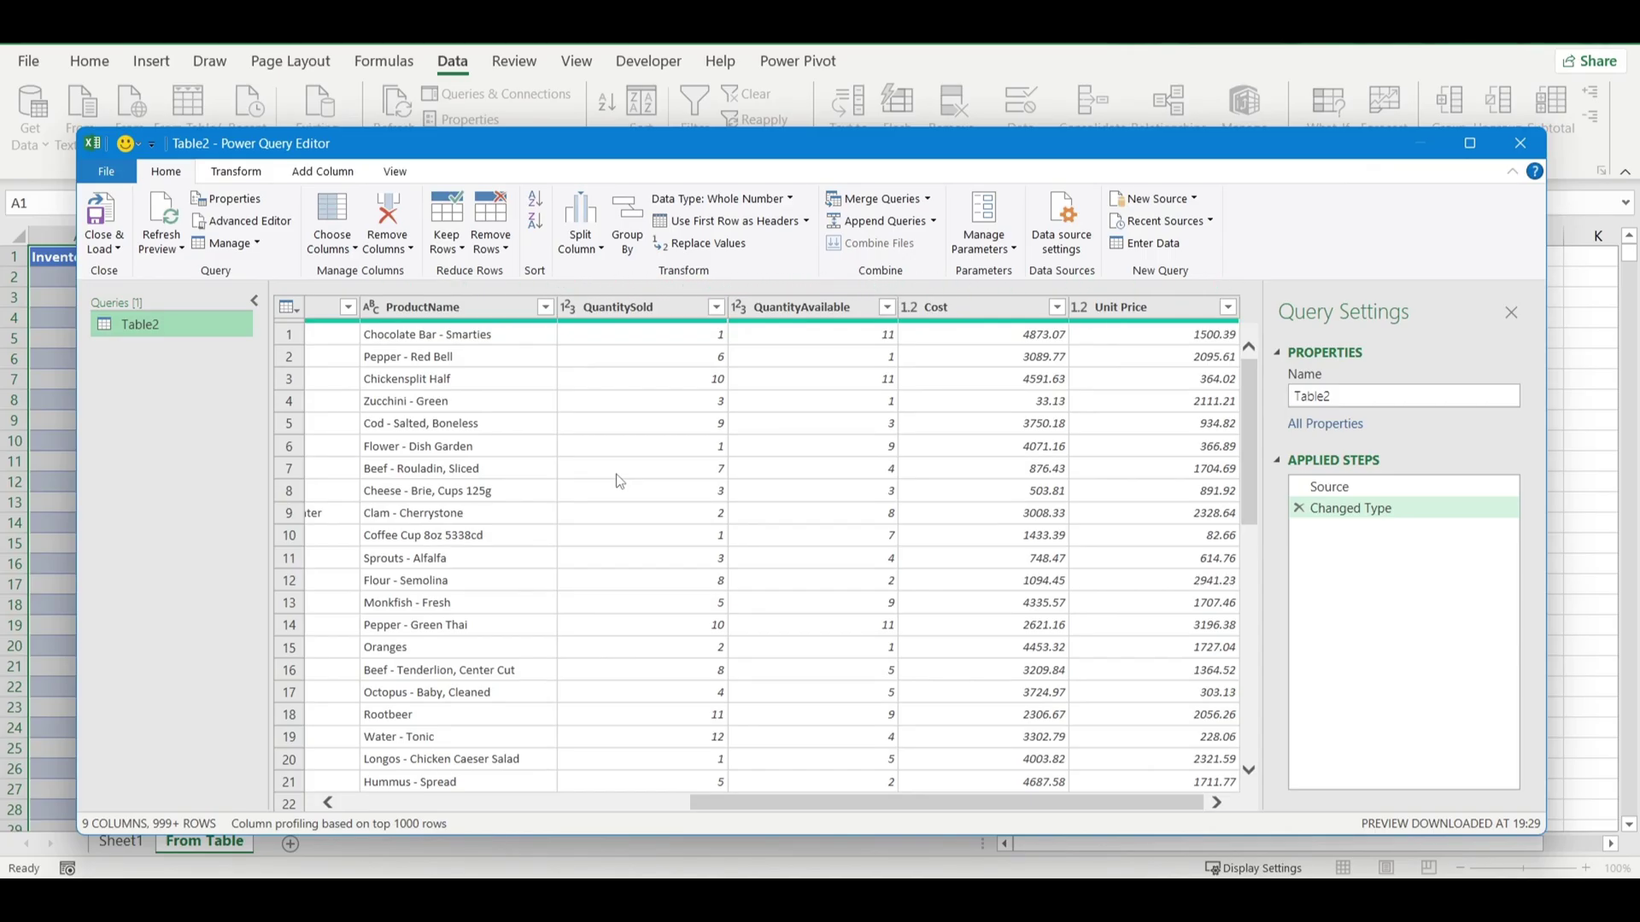
{"action": "left_click", "coordinate": [338, 178]}
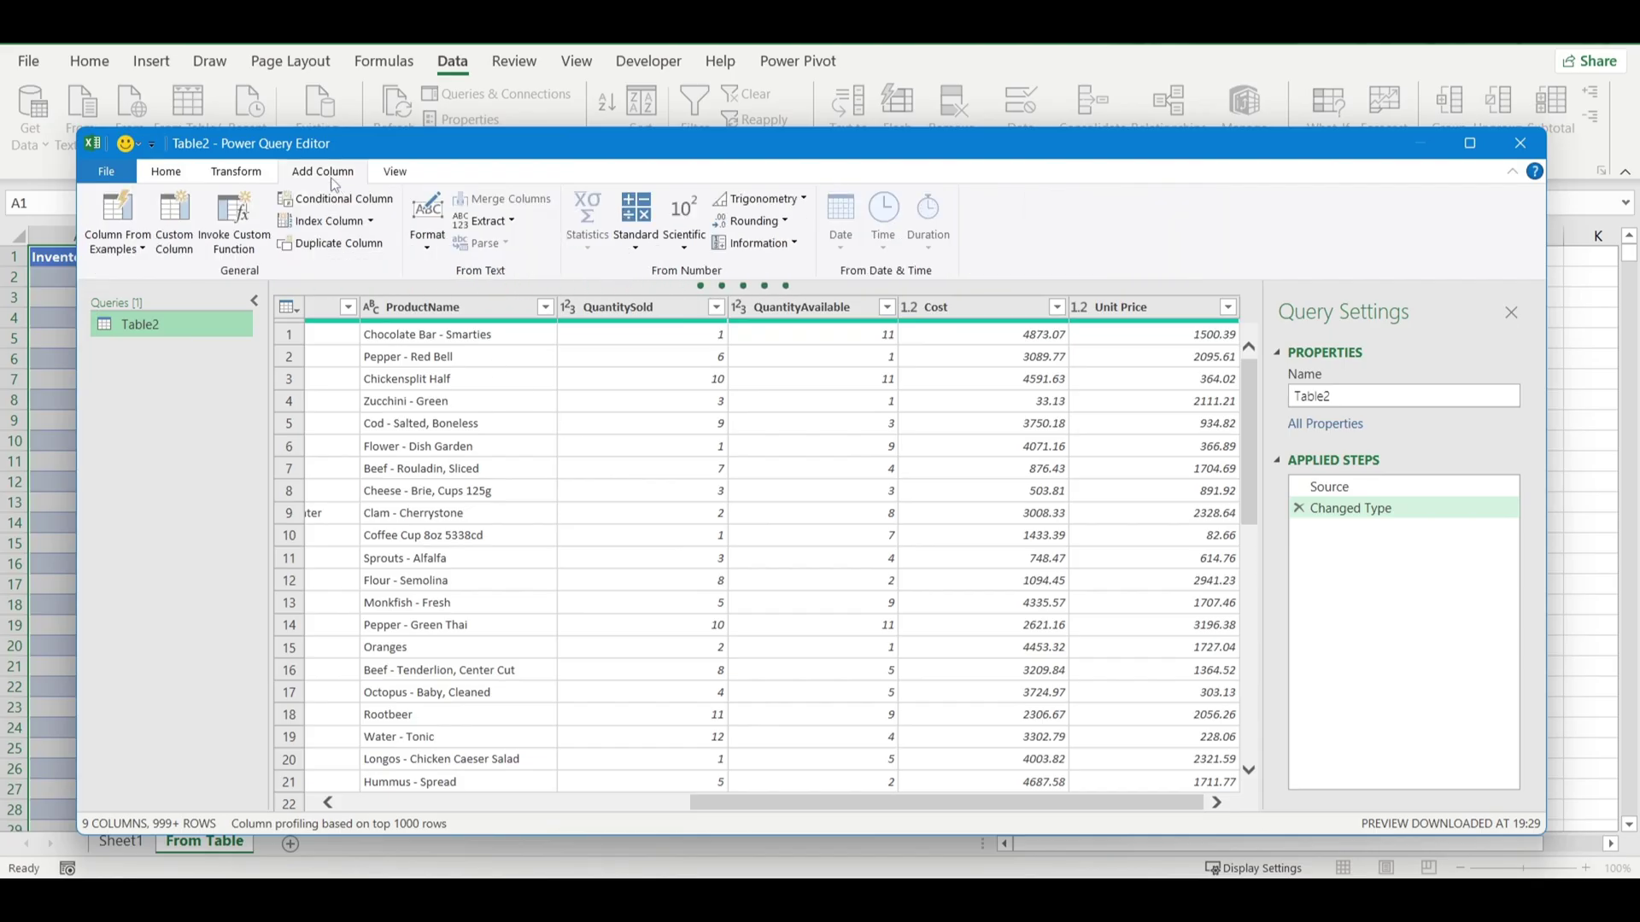
{"action": "left_click", "coordinate": [248, 175]}
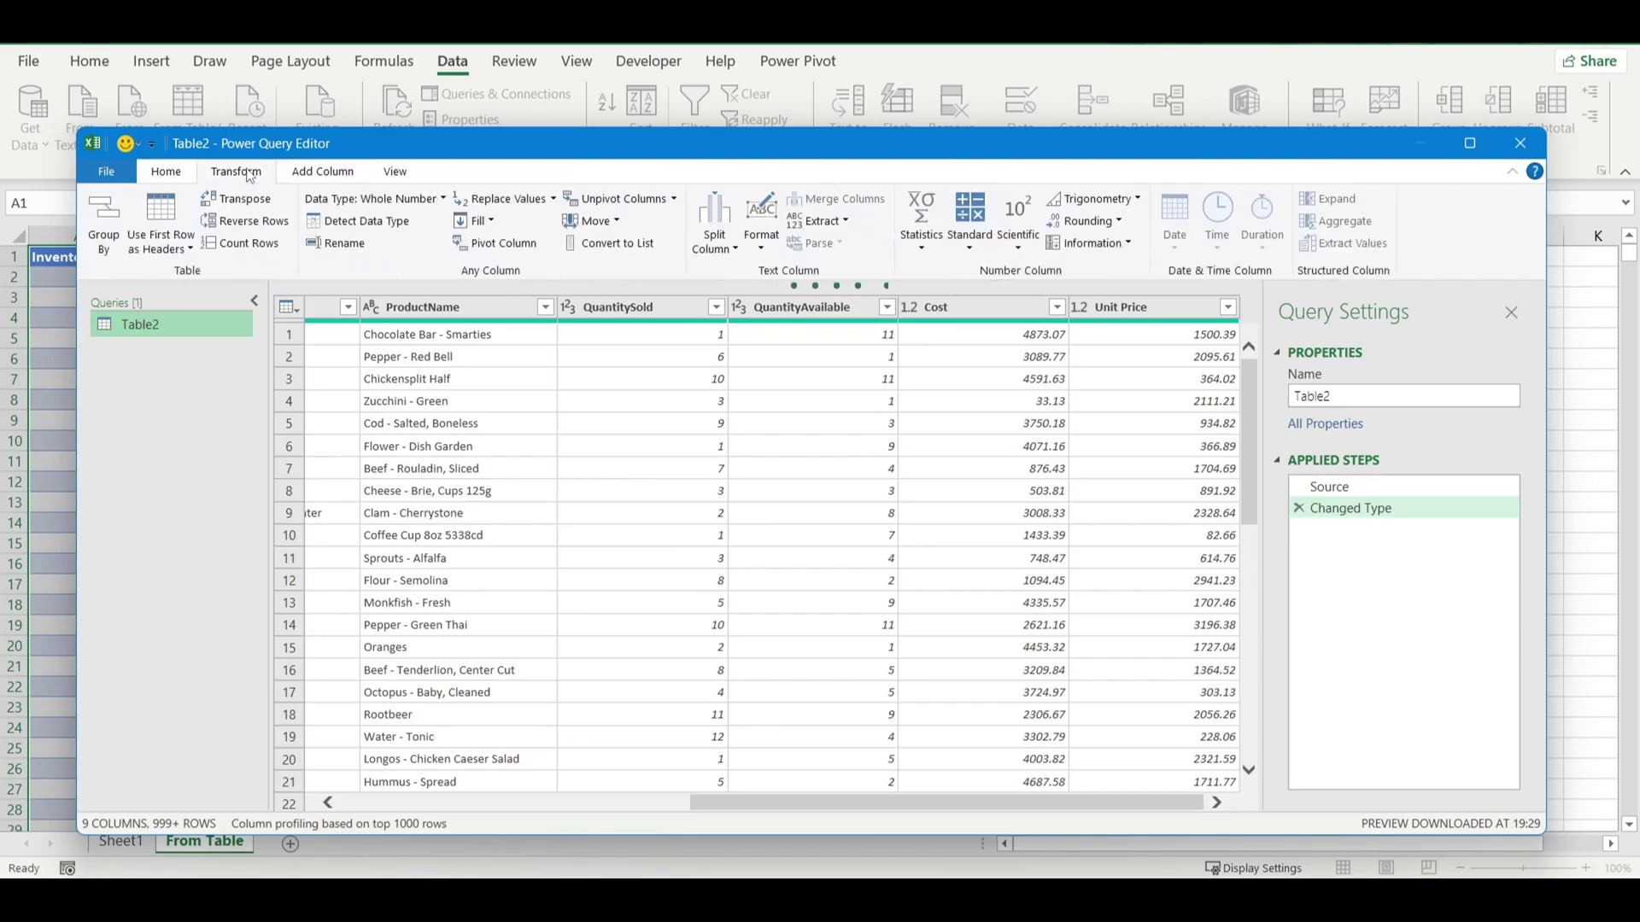
{"action": "left_click", "coordinate": [153, 179]}
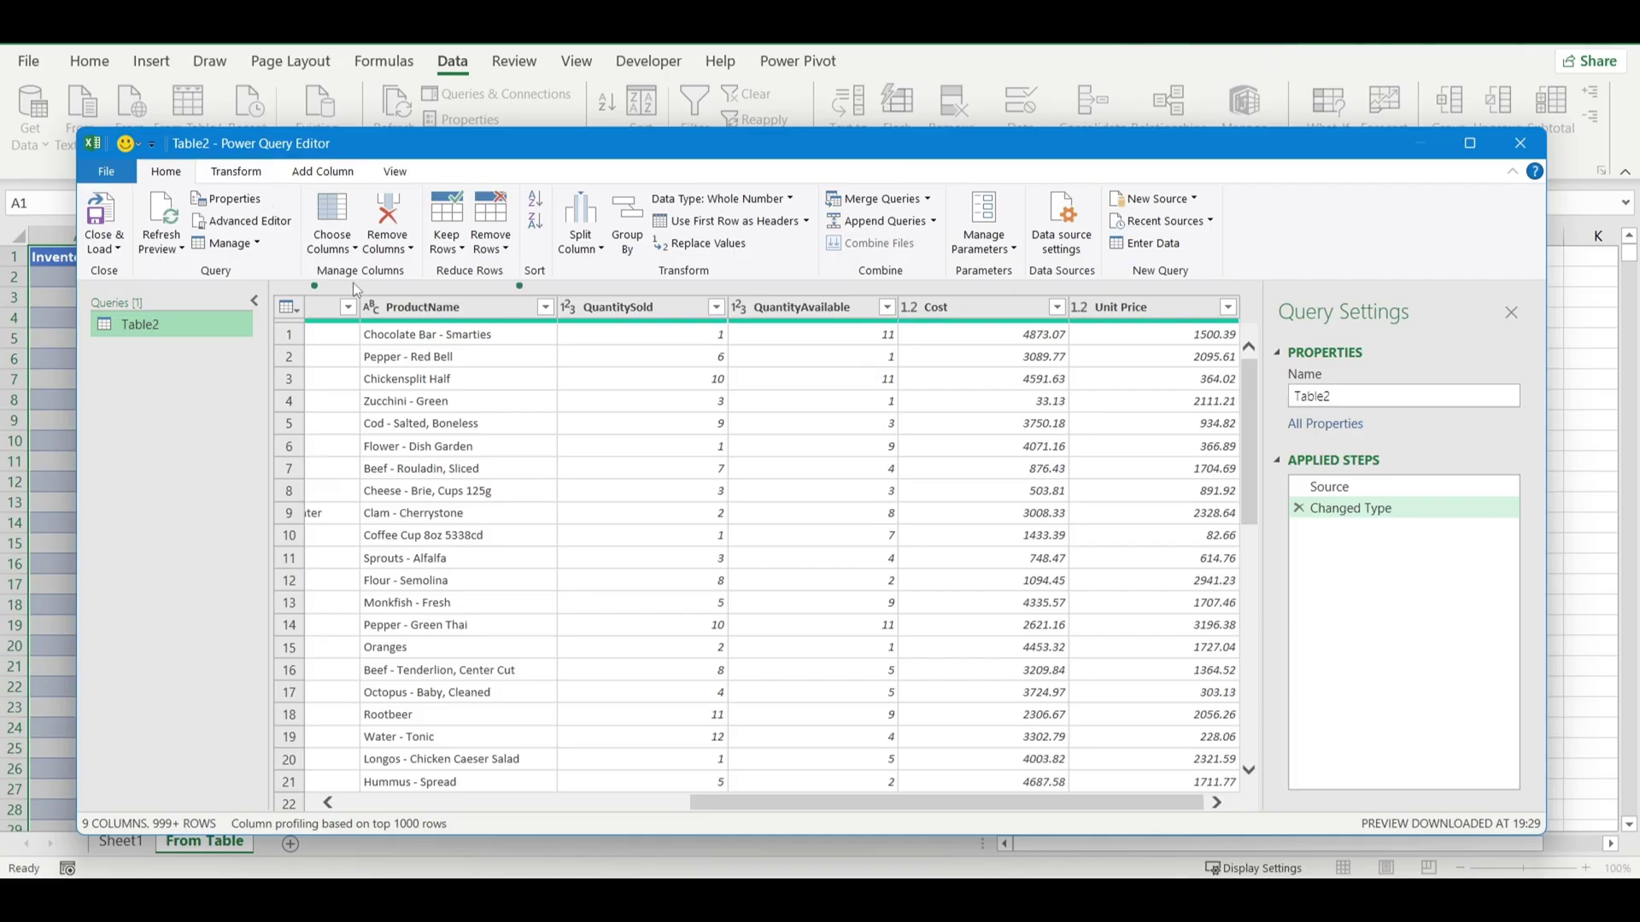
{"action": "left_click", "coordinate": [583, 256]}
{"action": "left_click", "coordinate": [585, 256]}
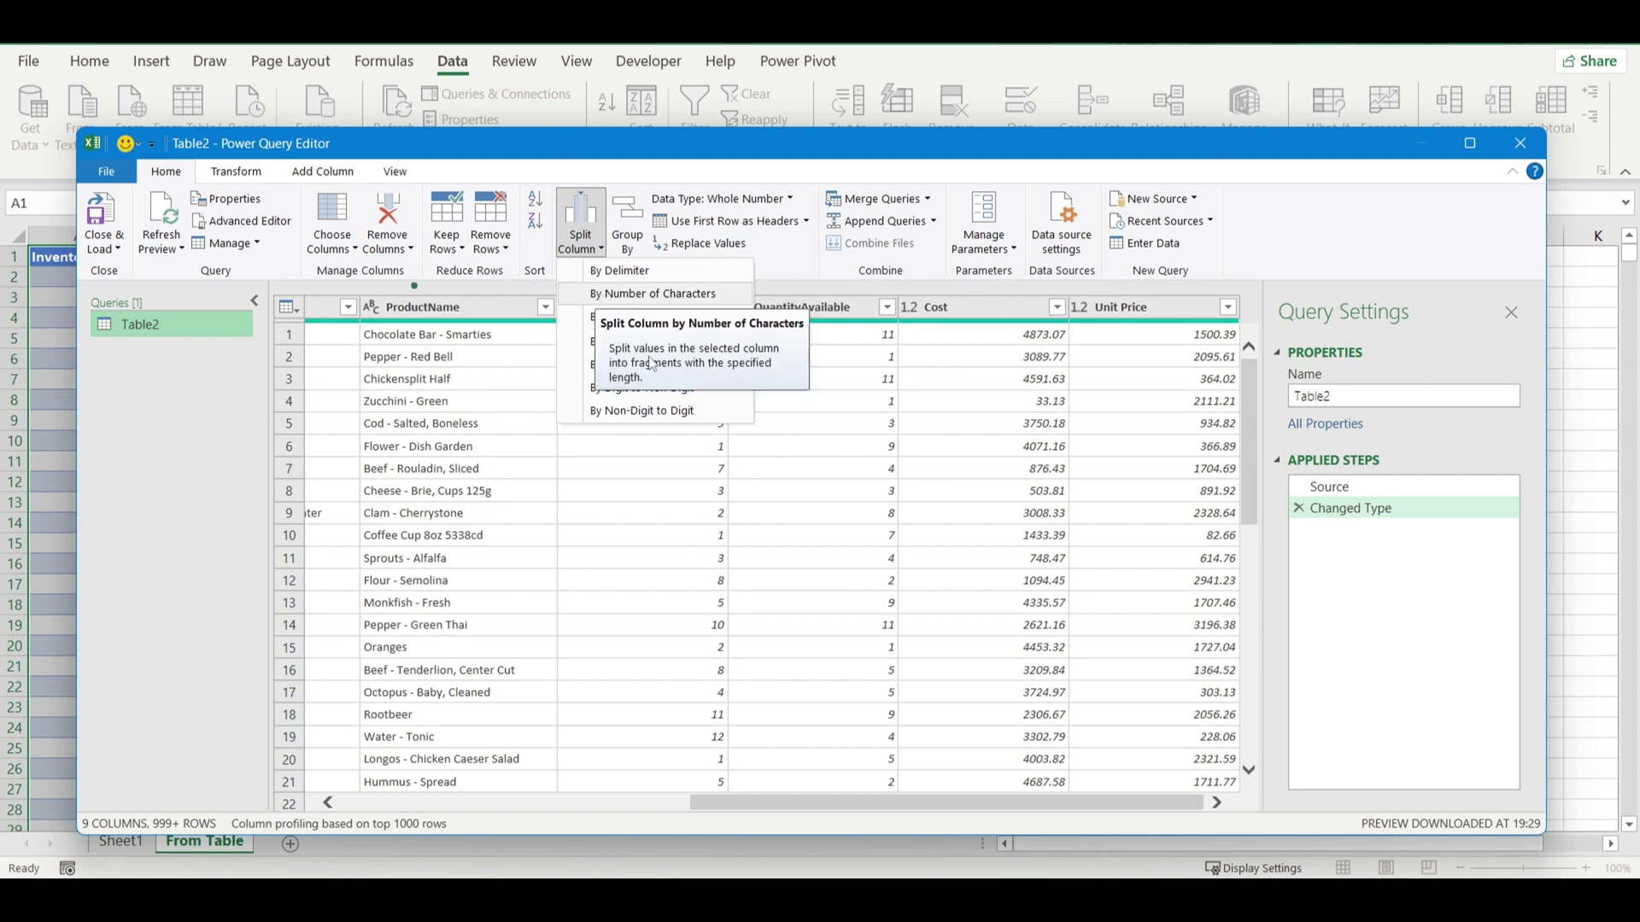
{"action": "left_click", "coordinate": [770, 277]}
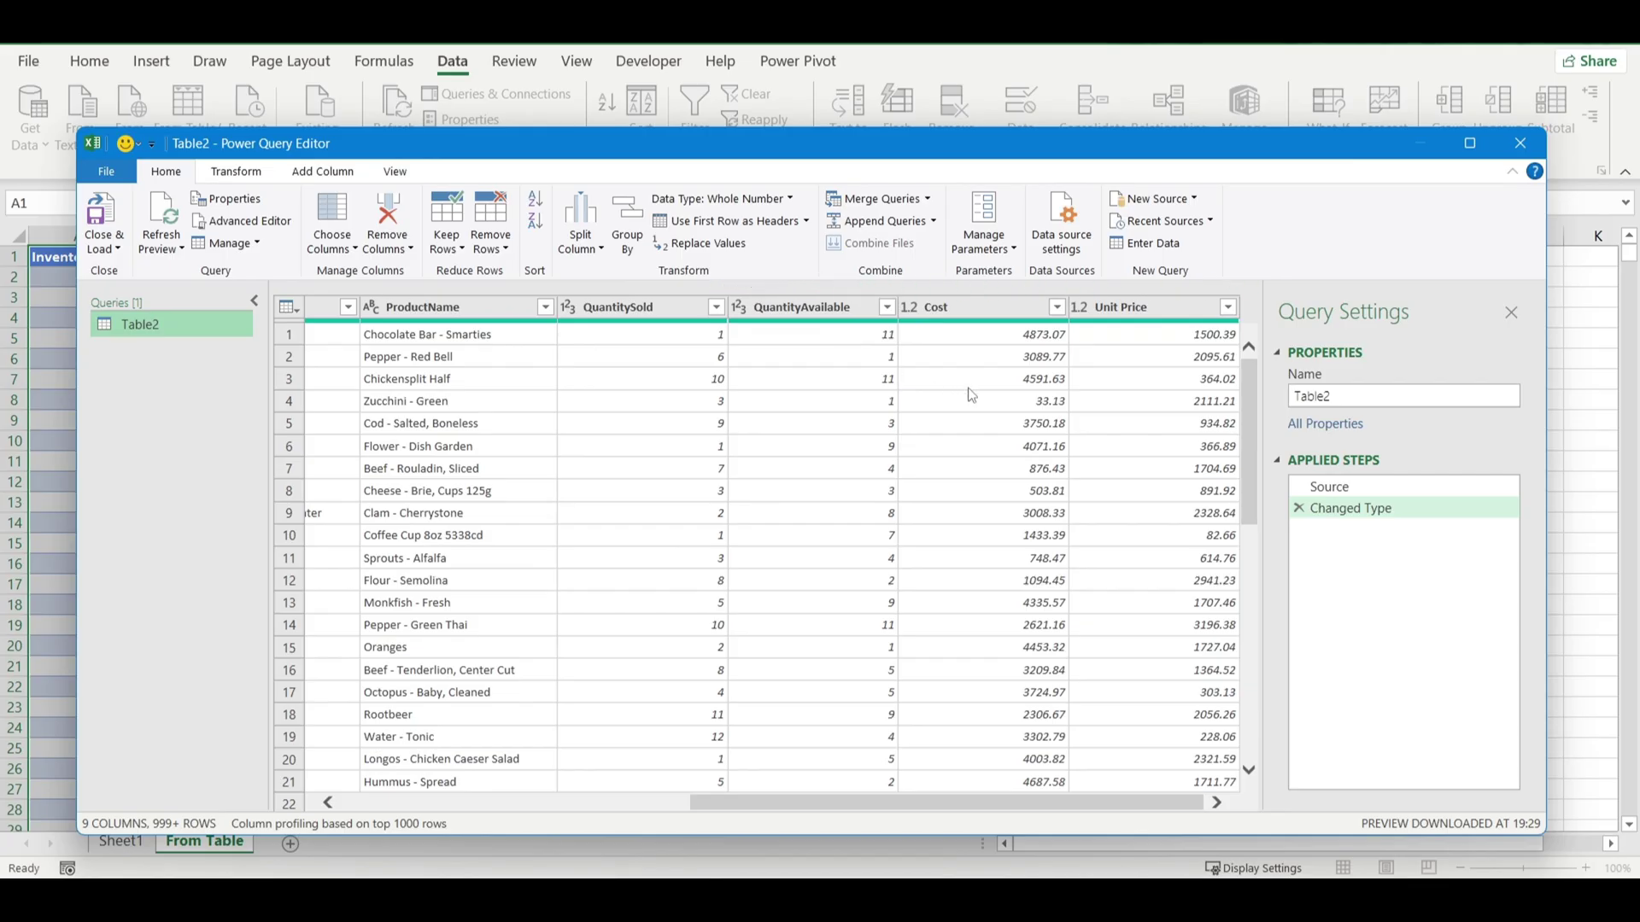
Step: Select Table2 column headers, ending on InventoryId, and view the Merge Queries options
{"action": "left_click", "coordinate": [1116, 309]}
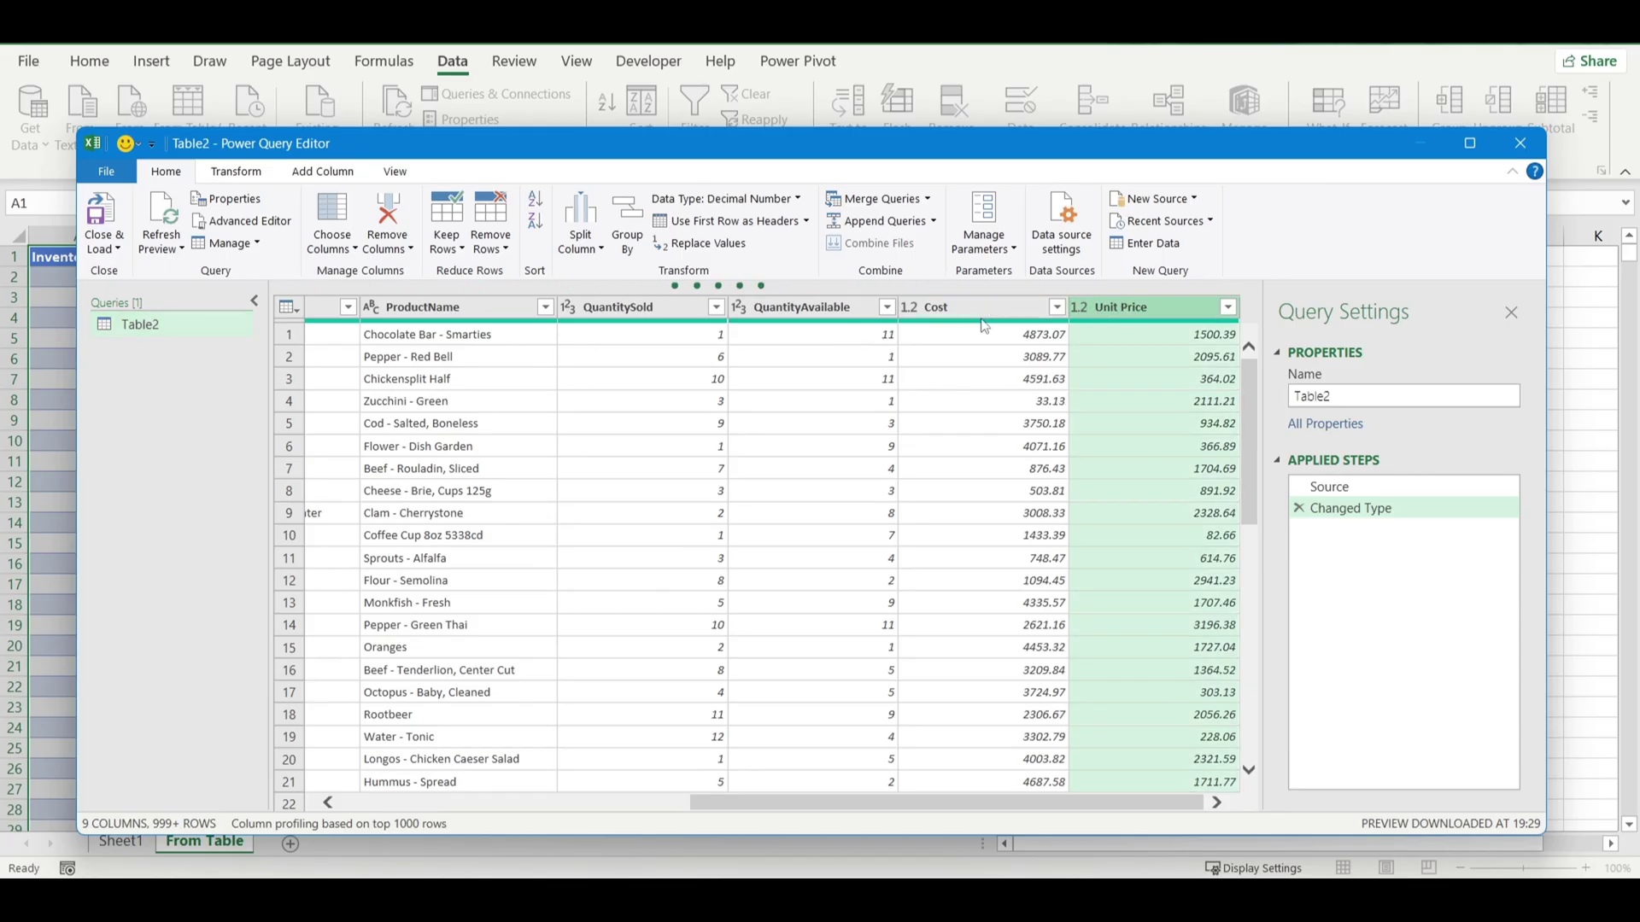
{"action": "left_click", "coordinate": [955, 304]}
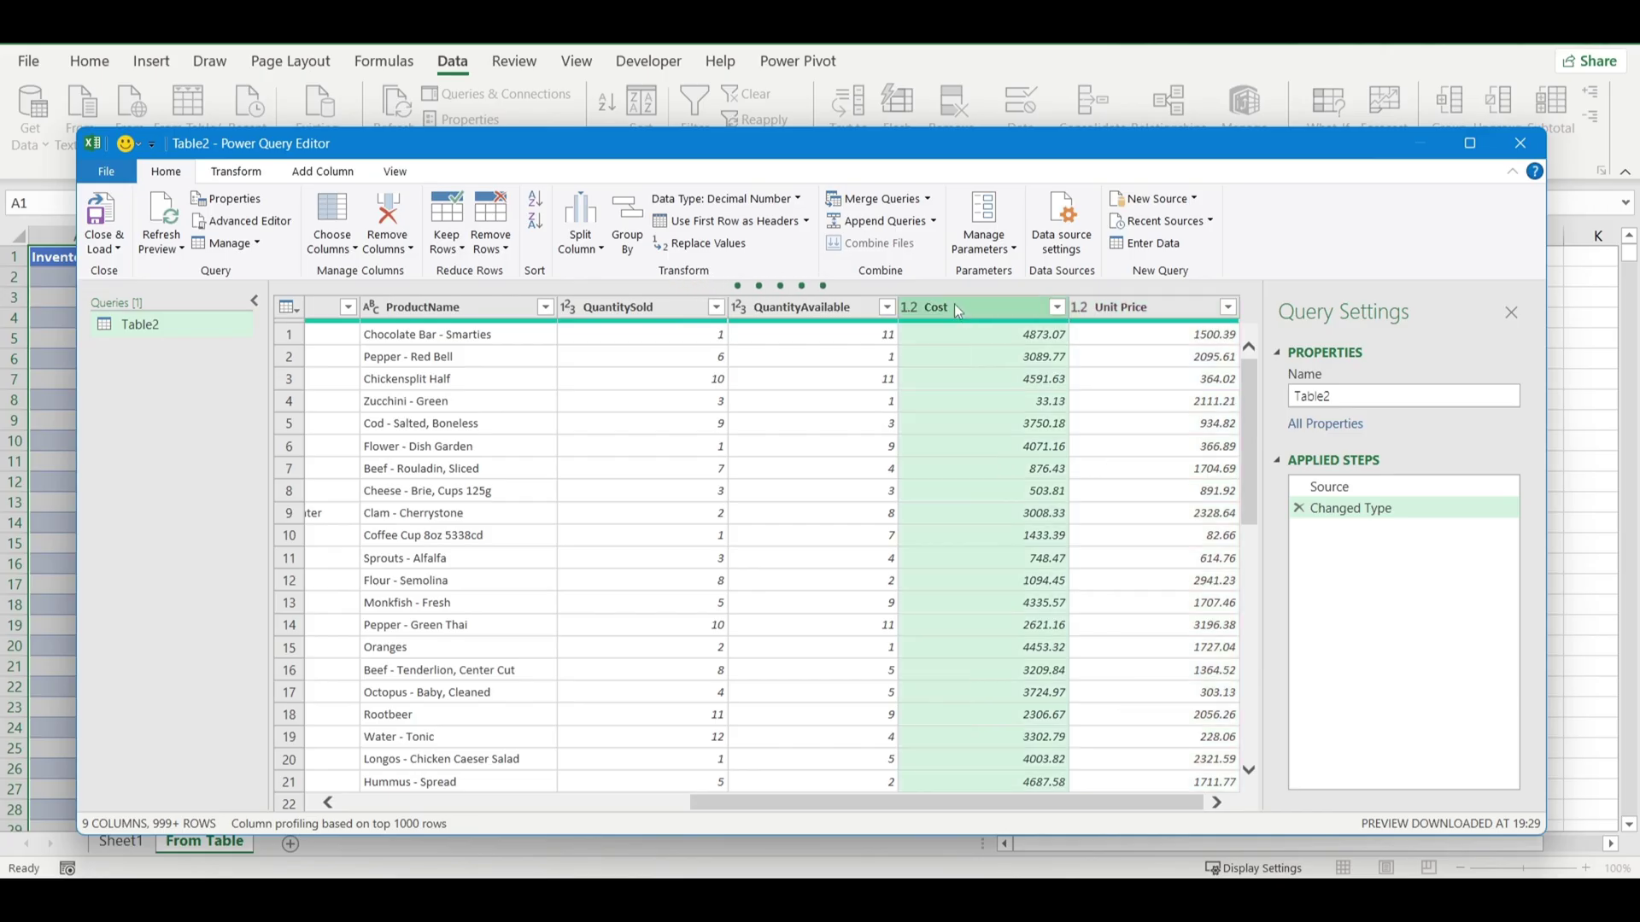
{"action": "left_click", "coordinate": [821, 306]}
{"action": "left_click", "coordinate": [604, 312]}
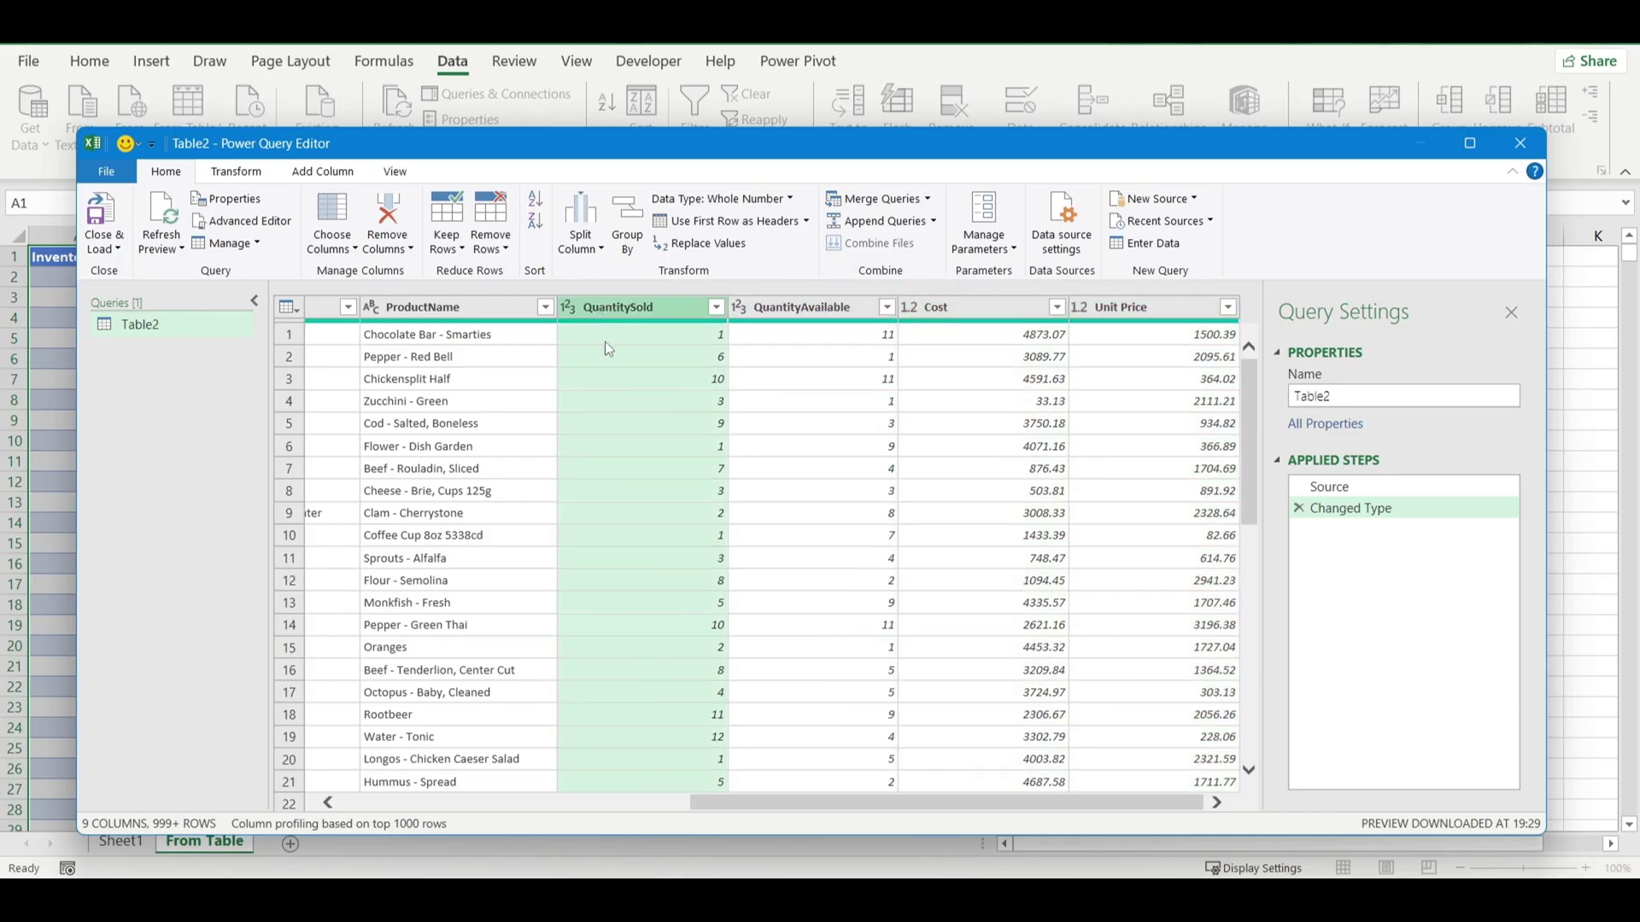
{"action": "scroll", "coordinate": [610, 354], "scroll_direction": "left", "scroll_amount": 5}
{"action": "left_click", "coordinate": [987, 312]}
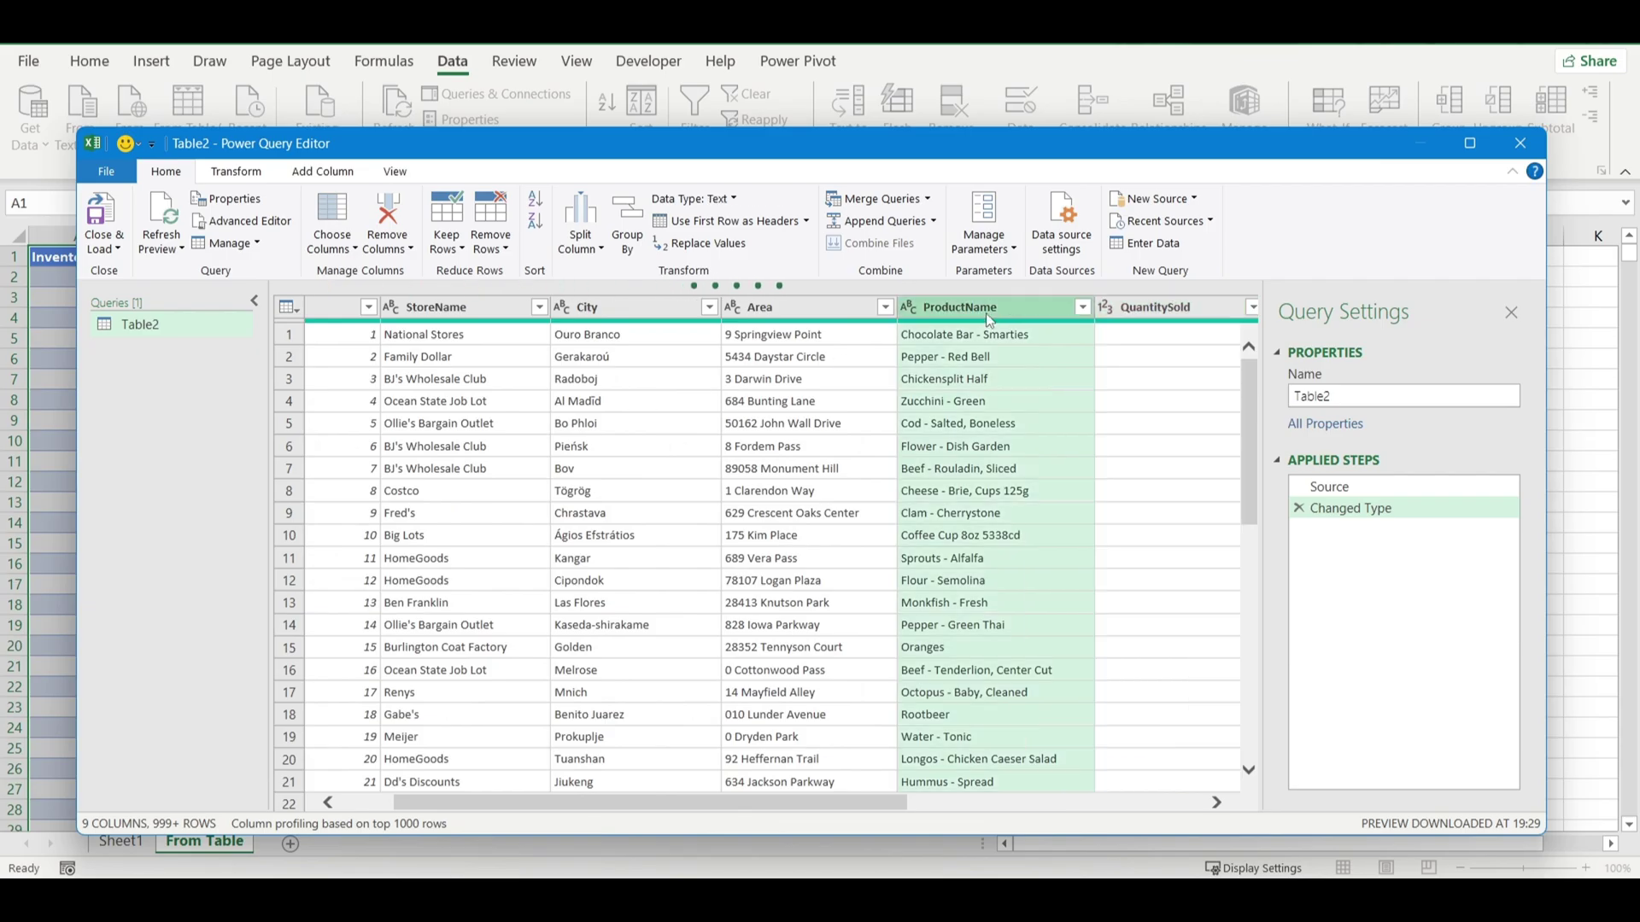
{"action": "left_click", "coordinate": [765, 314], "text": "ctrl"}
{"action": "scroll", "coordinate": [581, 433], "scroll_direction": "left", "scroll_amount": 2}
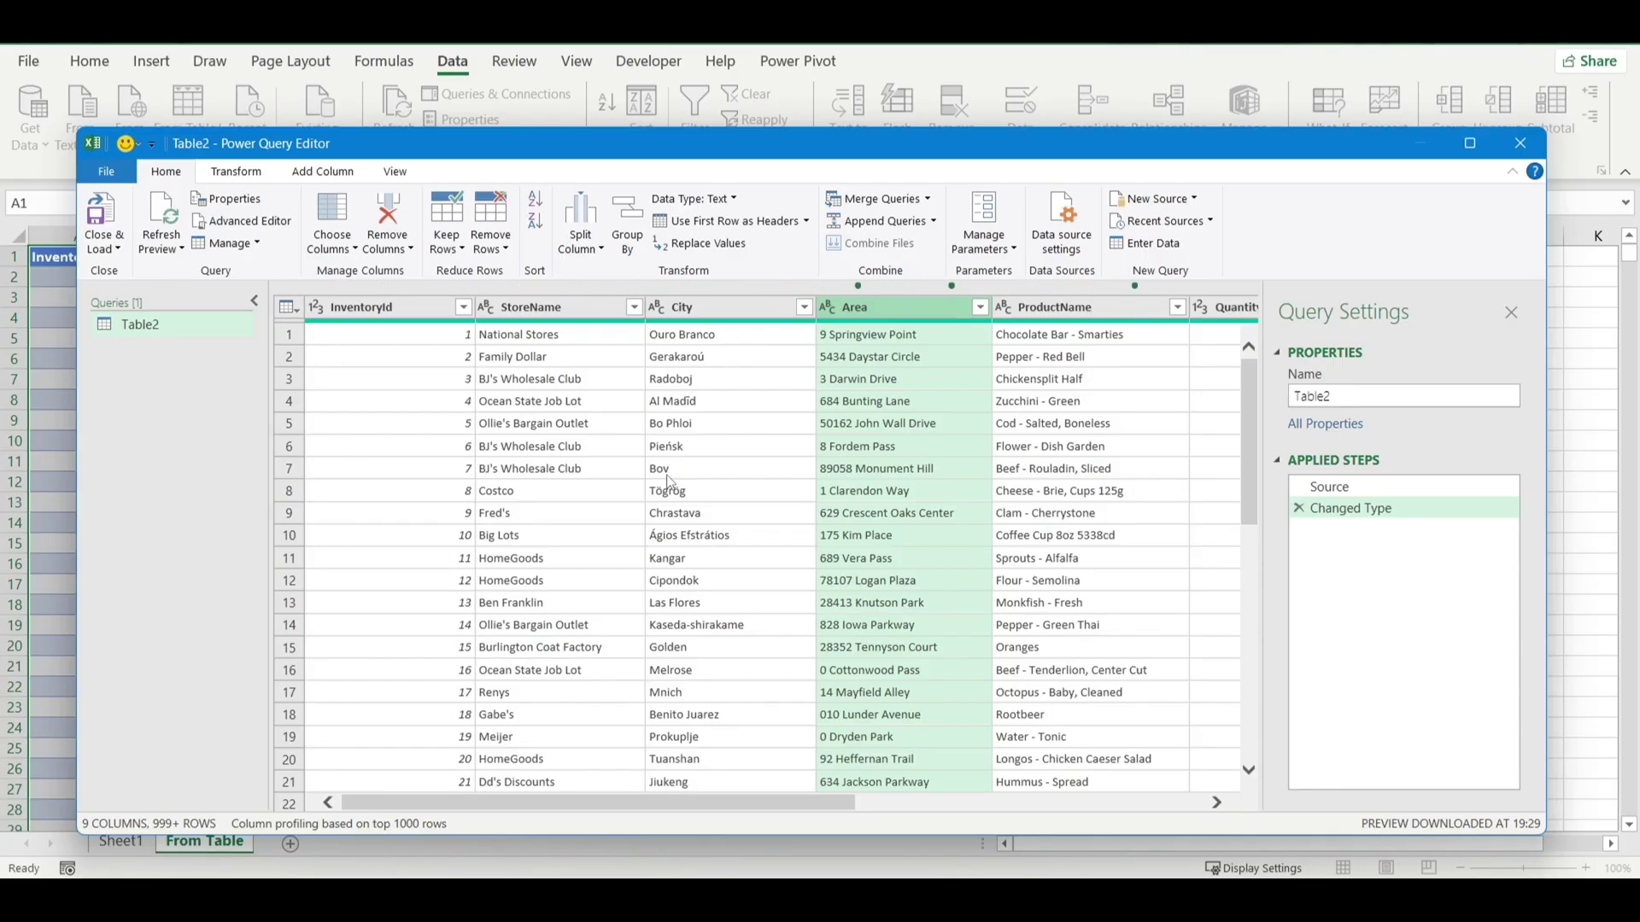
{"action": "left_click", "coordinate": [434, 316]}
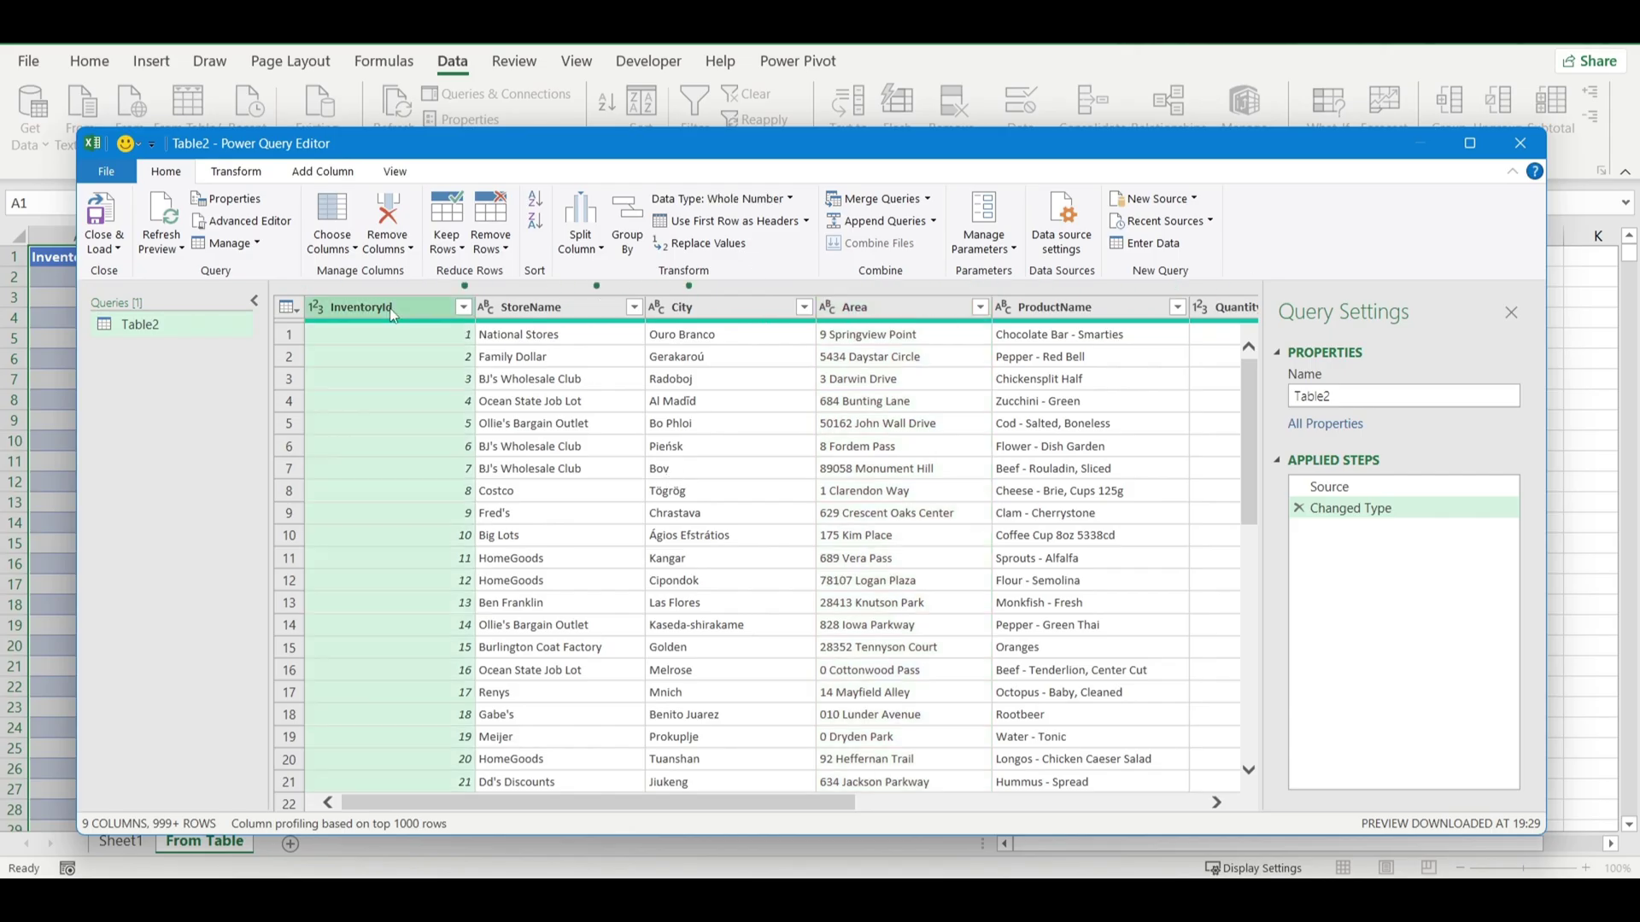
{"action": "left_click", "coordinate": [929, 199]}
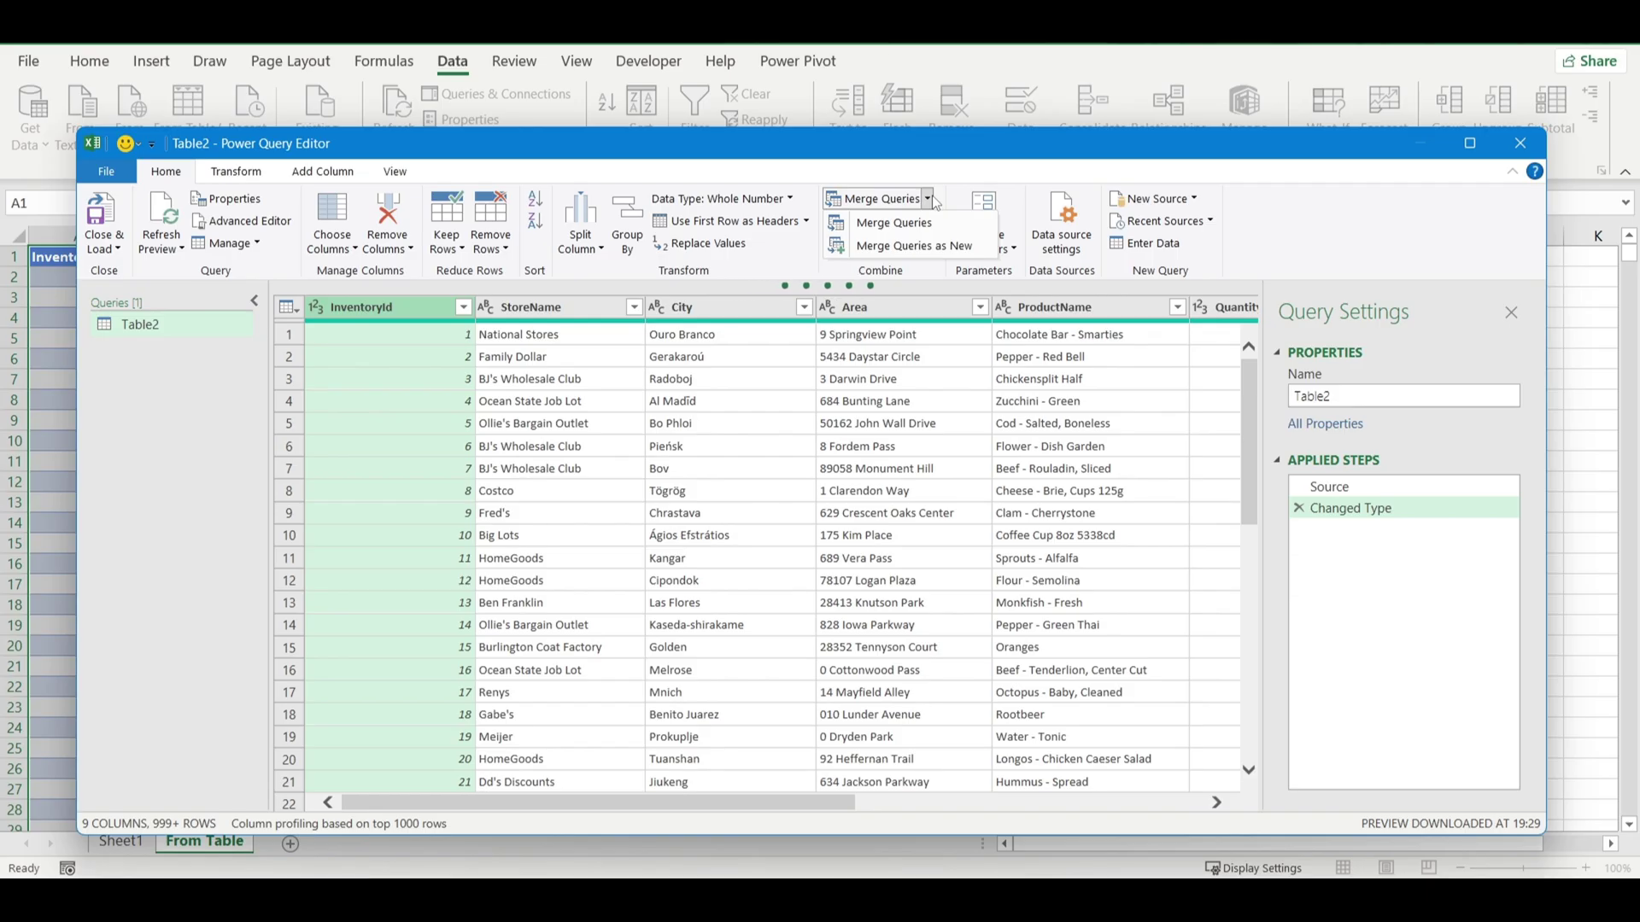
Step: Look over Manage Parameters and New Source, then scroll to the Cost and Unit Price columns
{"action": "left_click", "coordinate": [961, 202]}
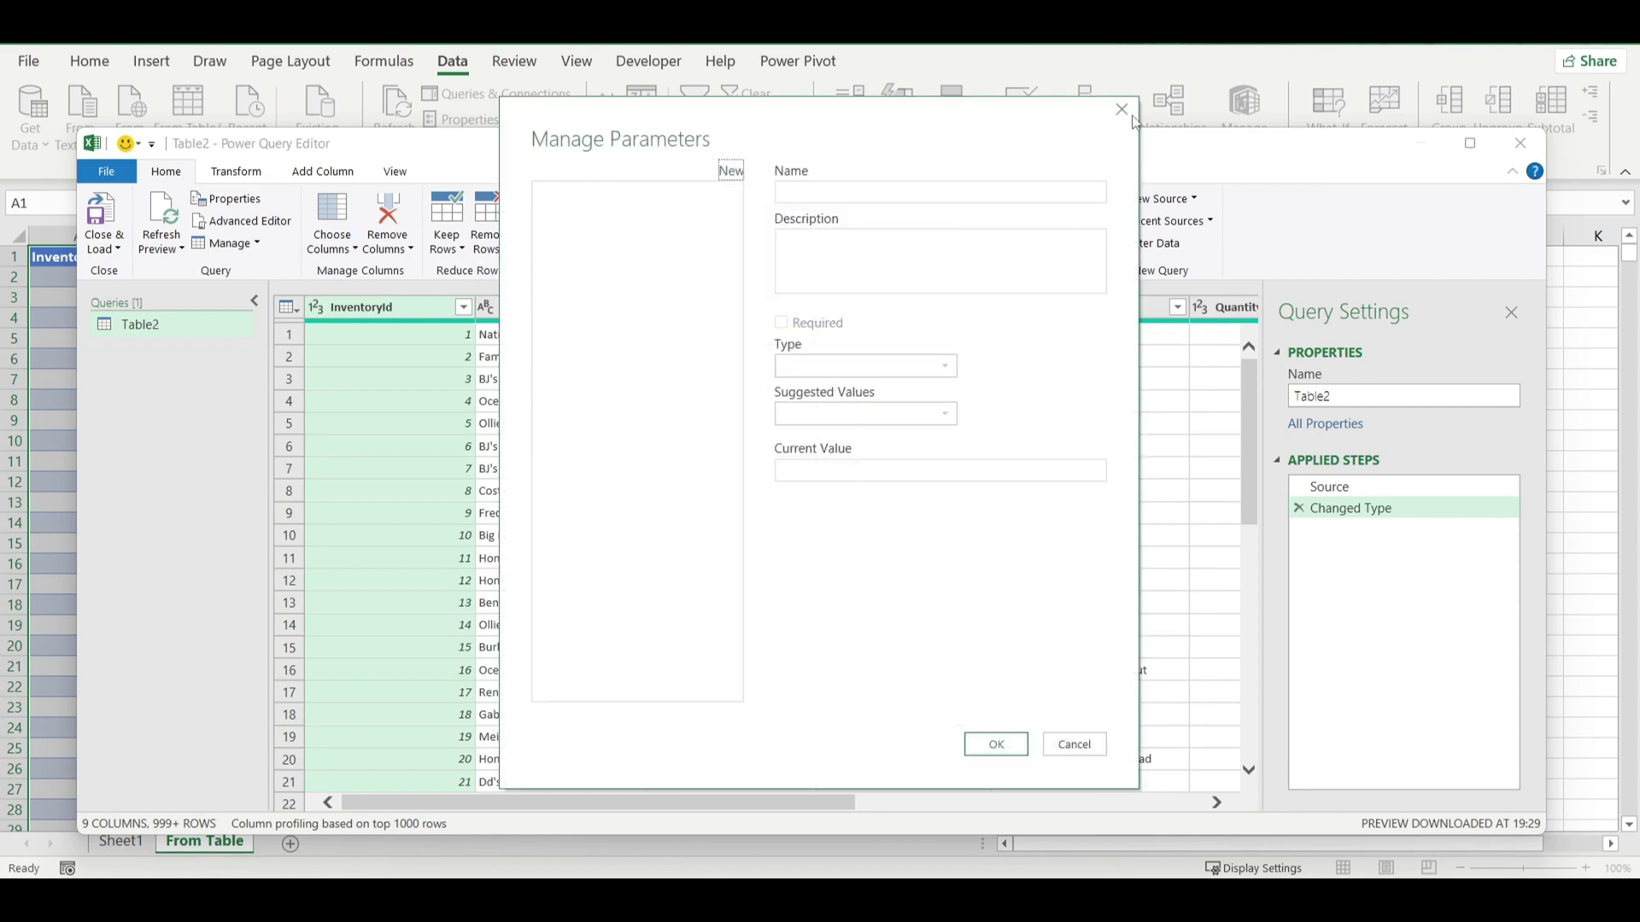
{"action": "left_click", "coordinate": [1132, 119]}
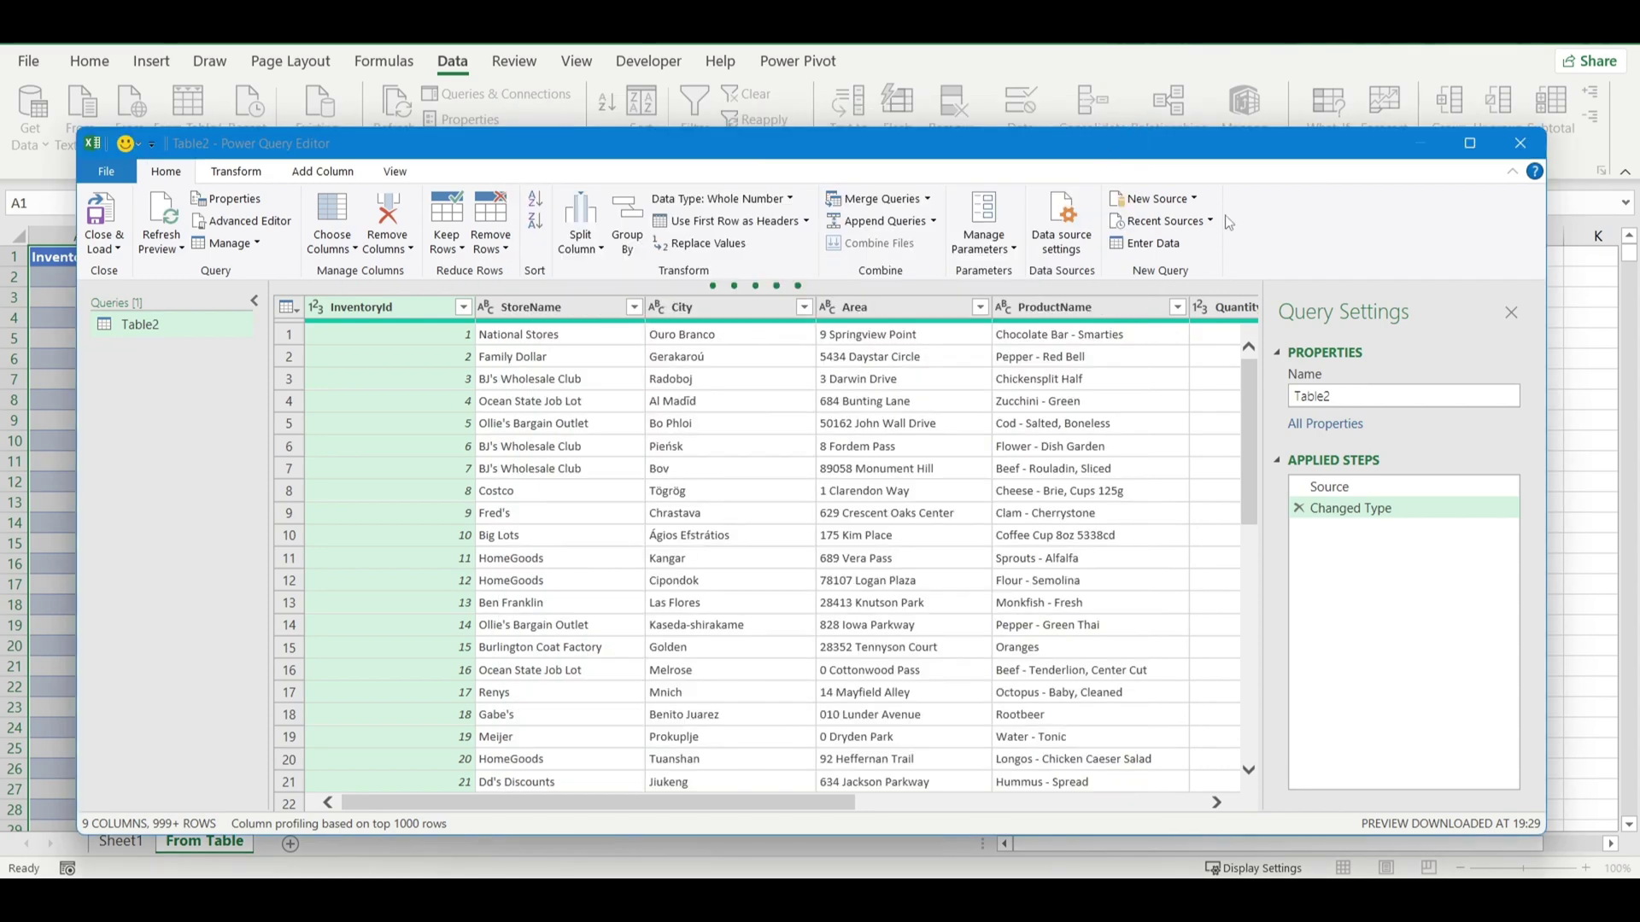
{"action": "left_click", "coordinate": [1197, 204]}
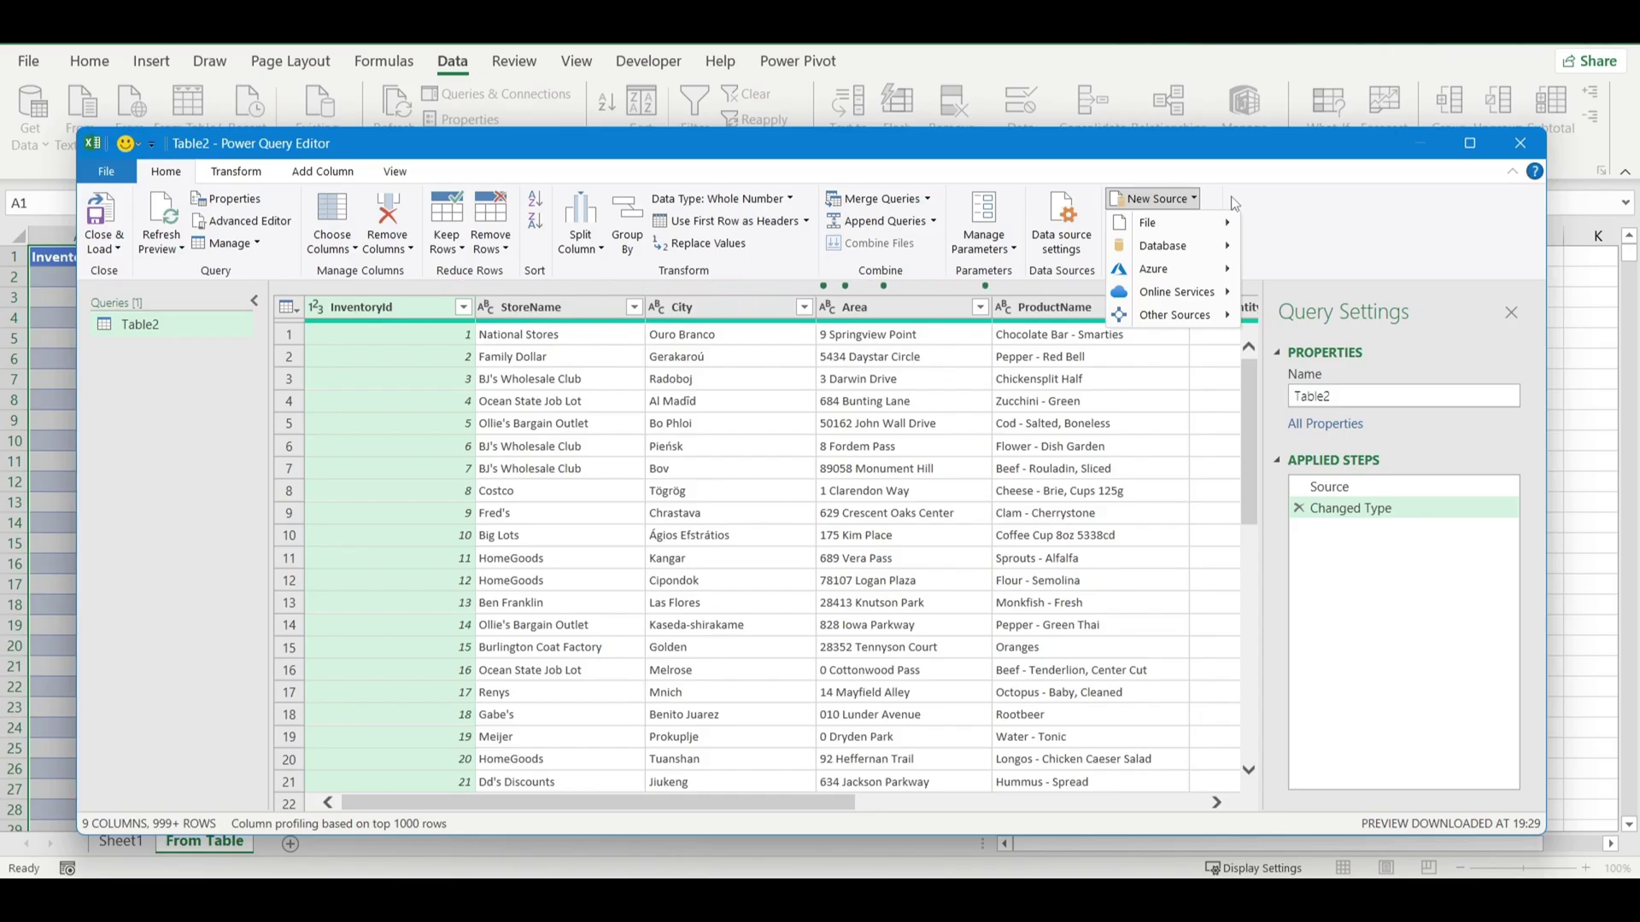
{"action": "left_click", "coordinate": [995, 503]}
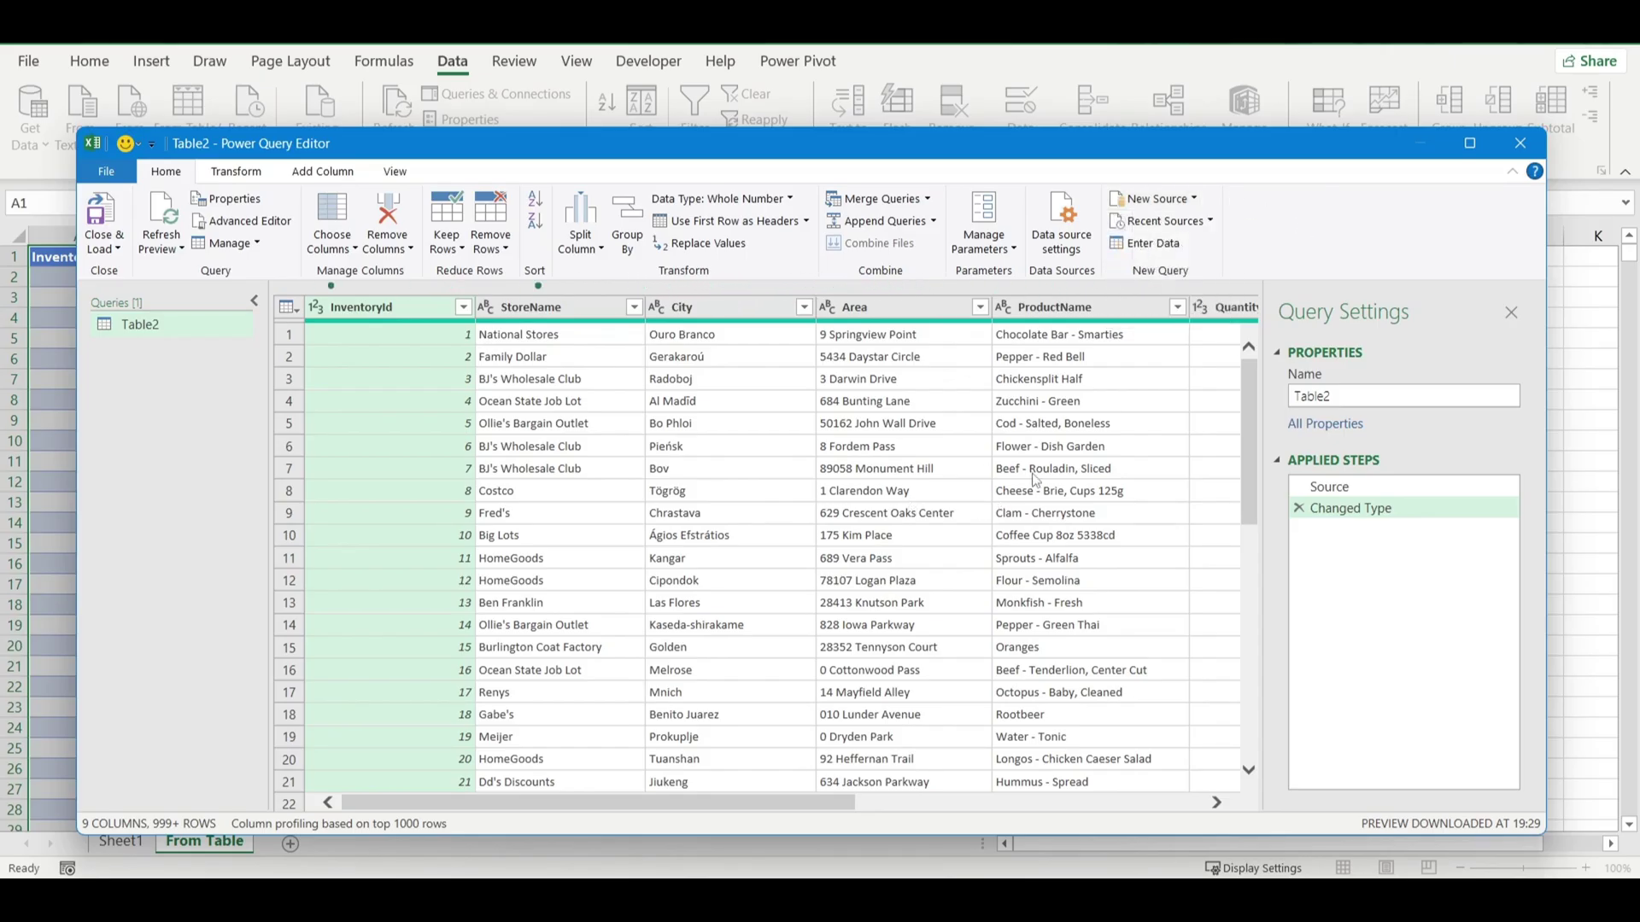
{"action": "scroll", "coordinate": [1036, 479], "scroll_direction": "right", "scroll_amount": 5}
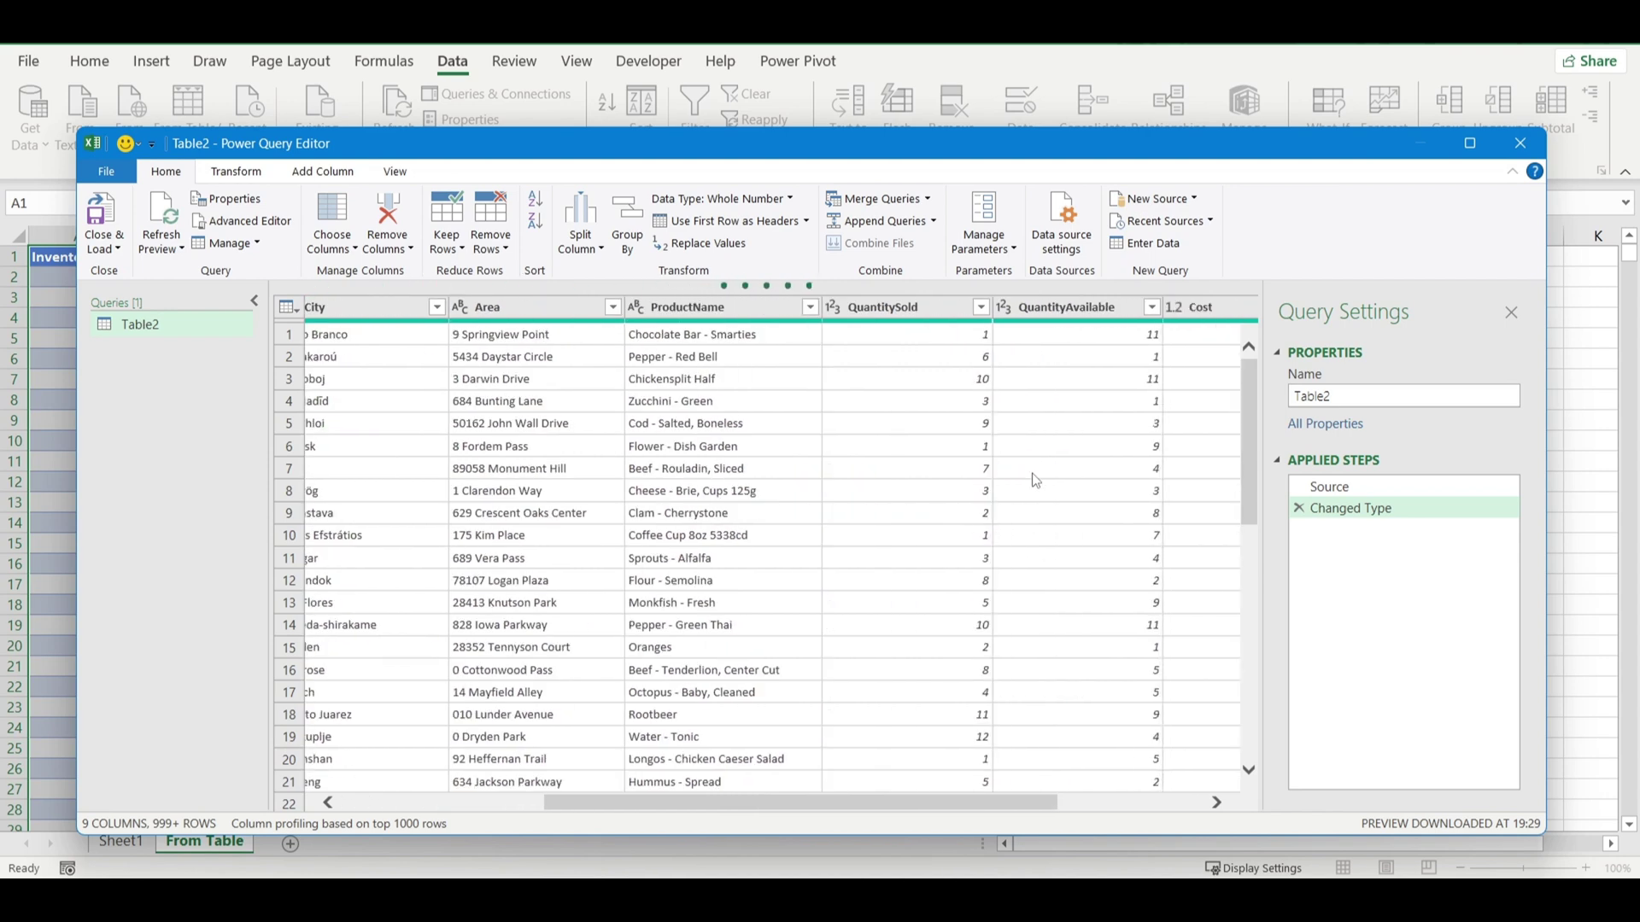
{"action": "scroll", "coordinate": [1036, 479], "scroll_direction": "right", "scroll_amount": 5}
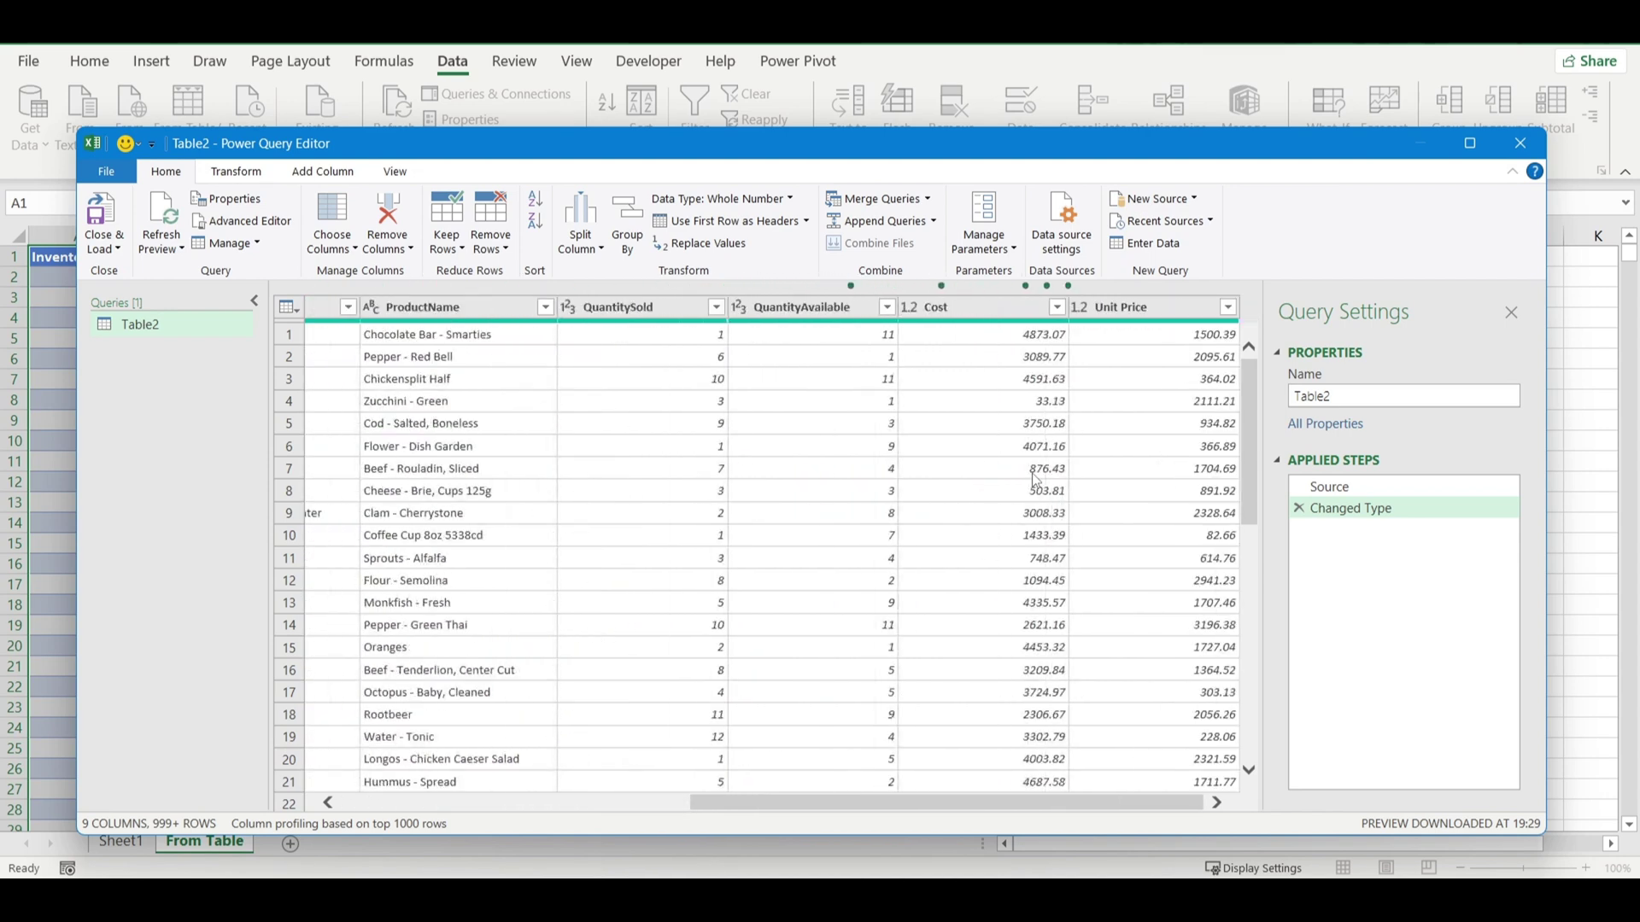
Step: Define a custom column named Sales with the formula [QuantitySold]*[Unit Price]
{"action": "left_click", "coordinate": [336, 180]}
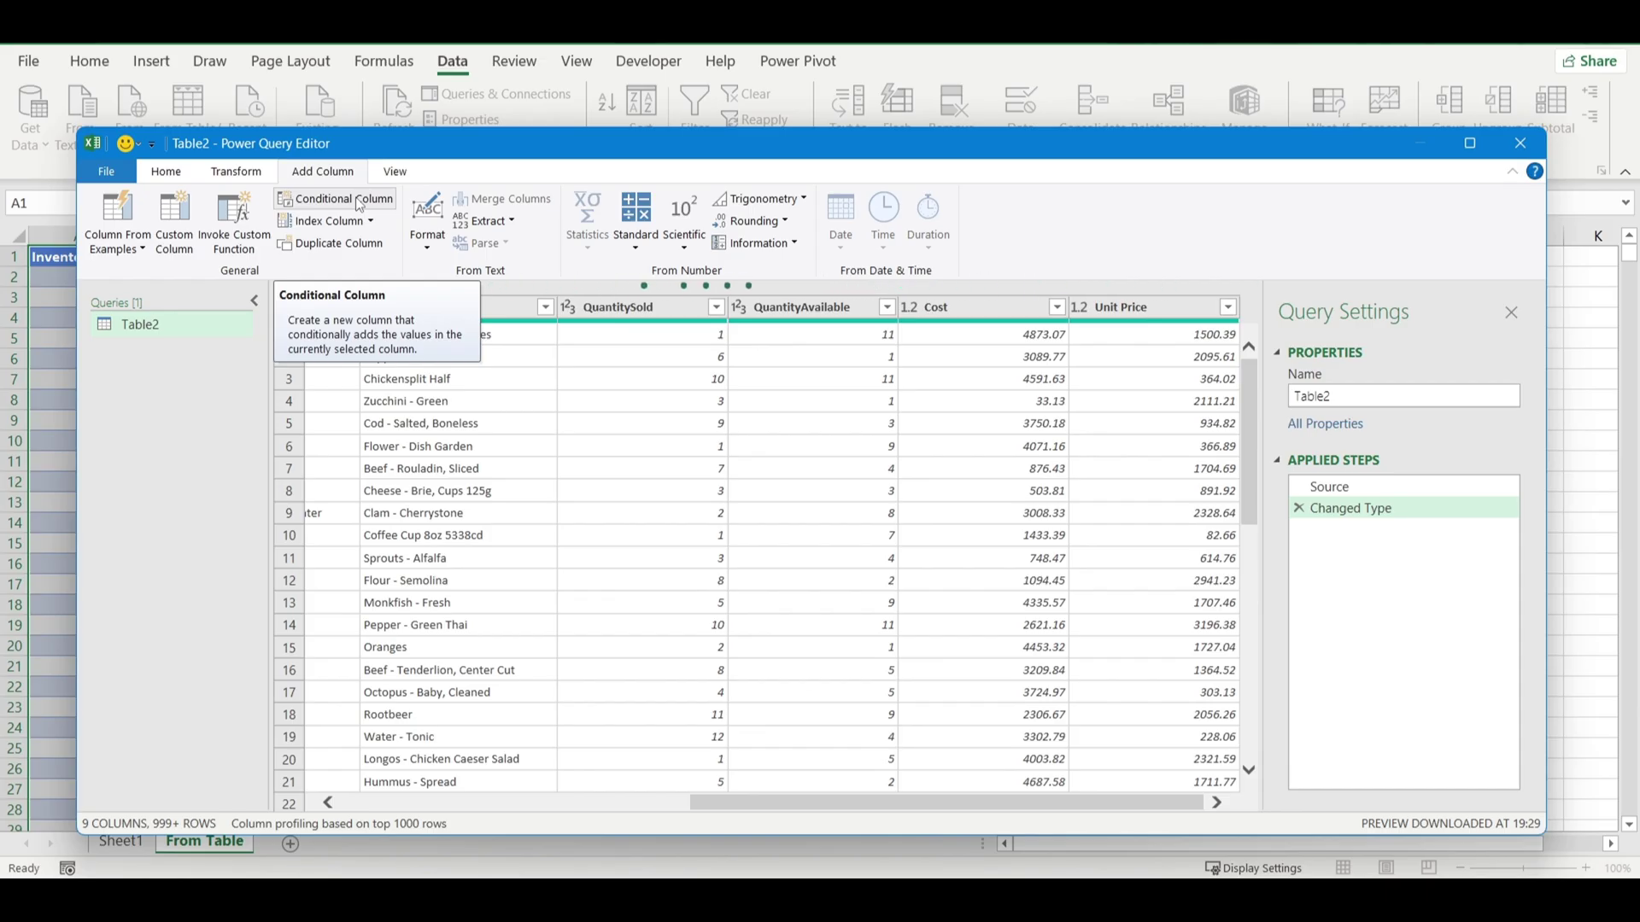
{"action": "left_click", "coordinate": [175, 235]}
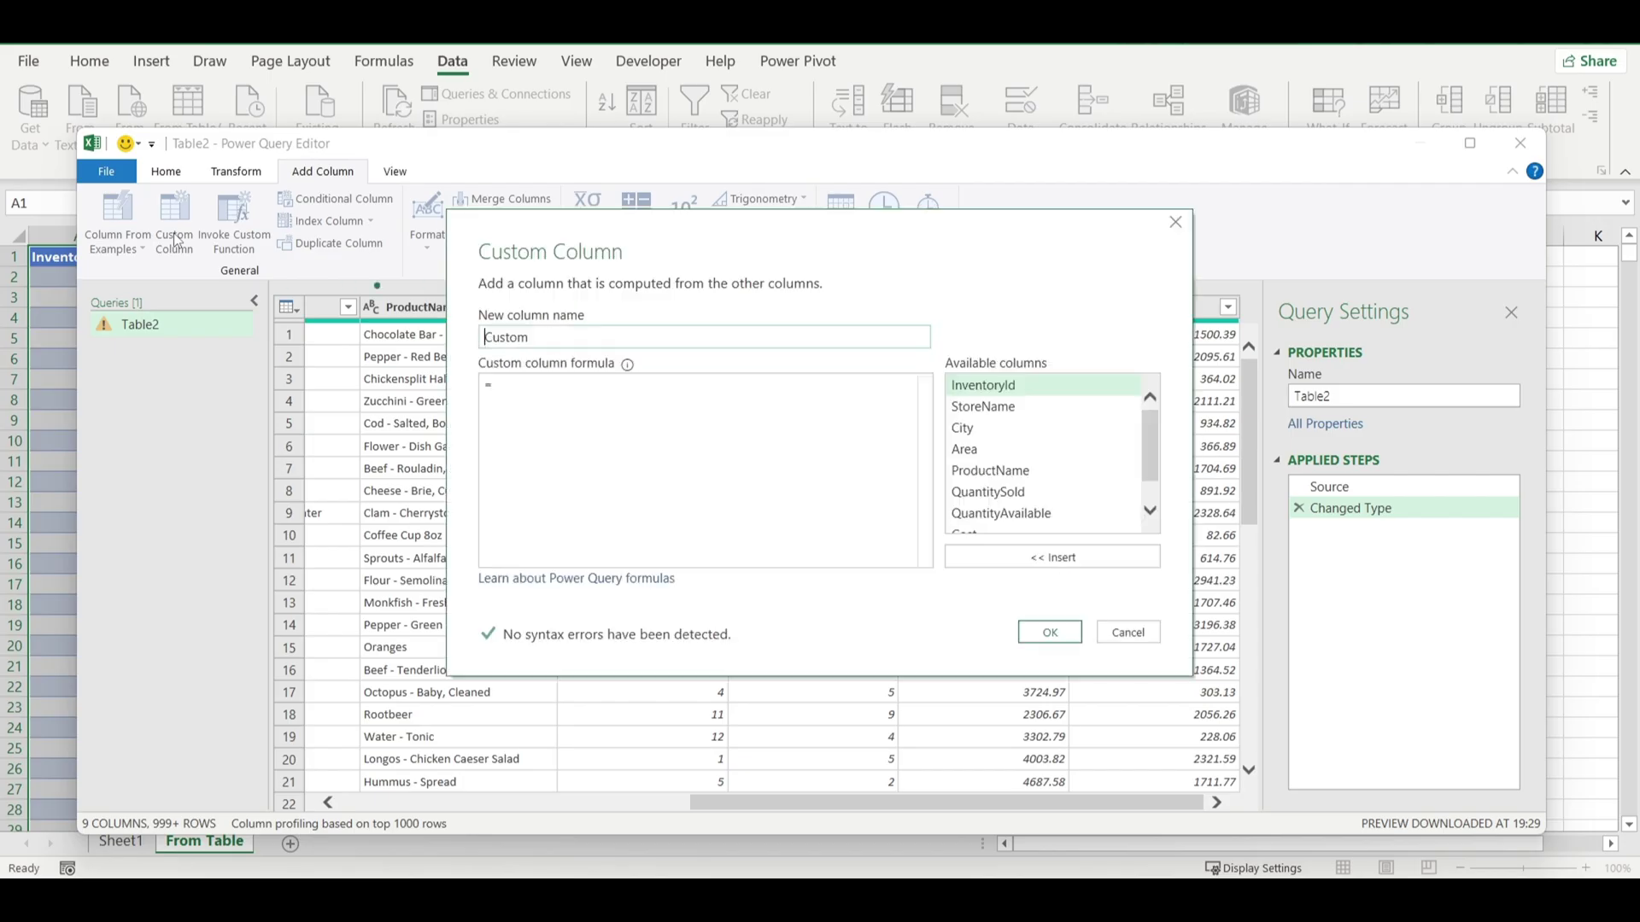
{"action": "double_click", "coordinate": [541, 334]}
{"action": "type", "text": "Sales"}
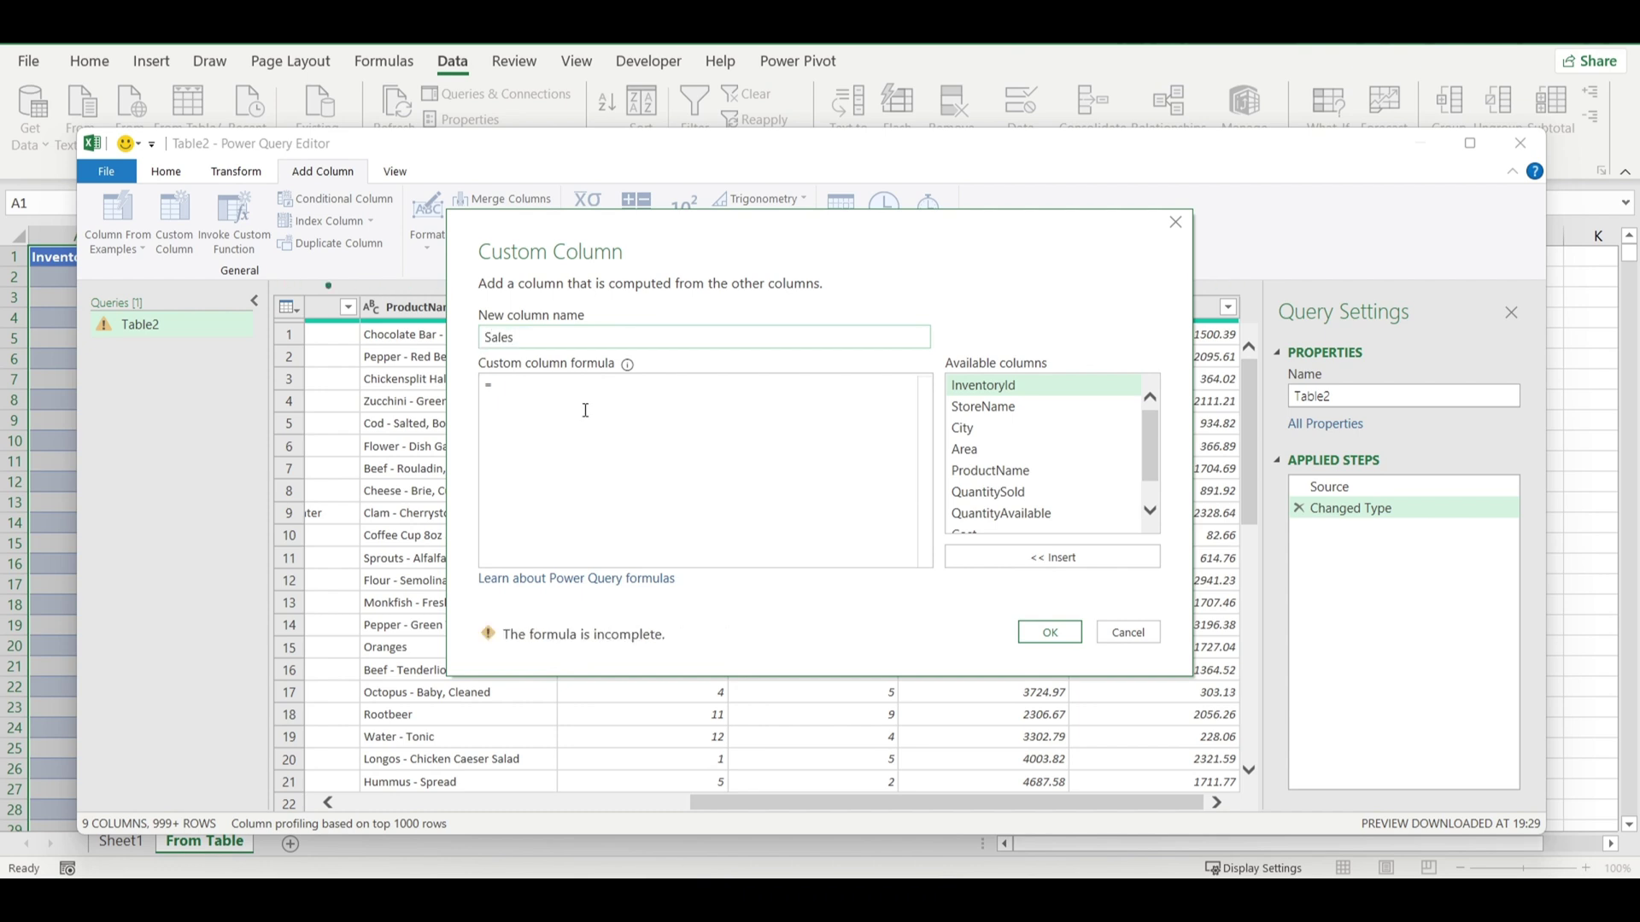
{"action": "scroll", "coordinate": [1008, 490], "scroll_direction": "down", "scroll_amount": 1}
{"action": "double_click", "coordinate": [1008, 489]}
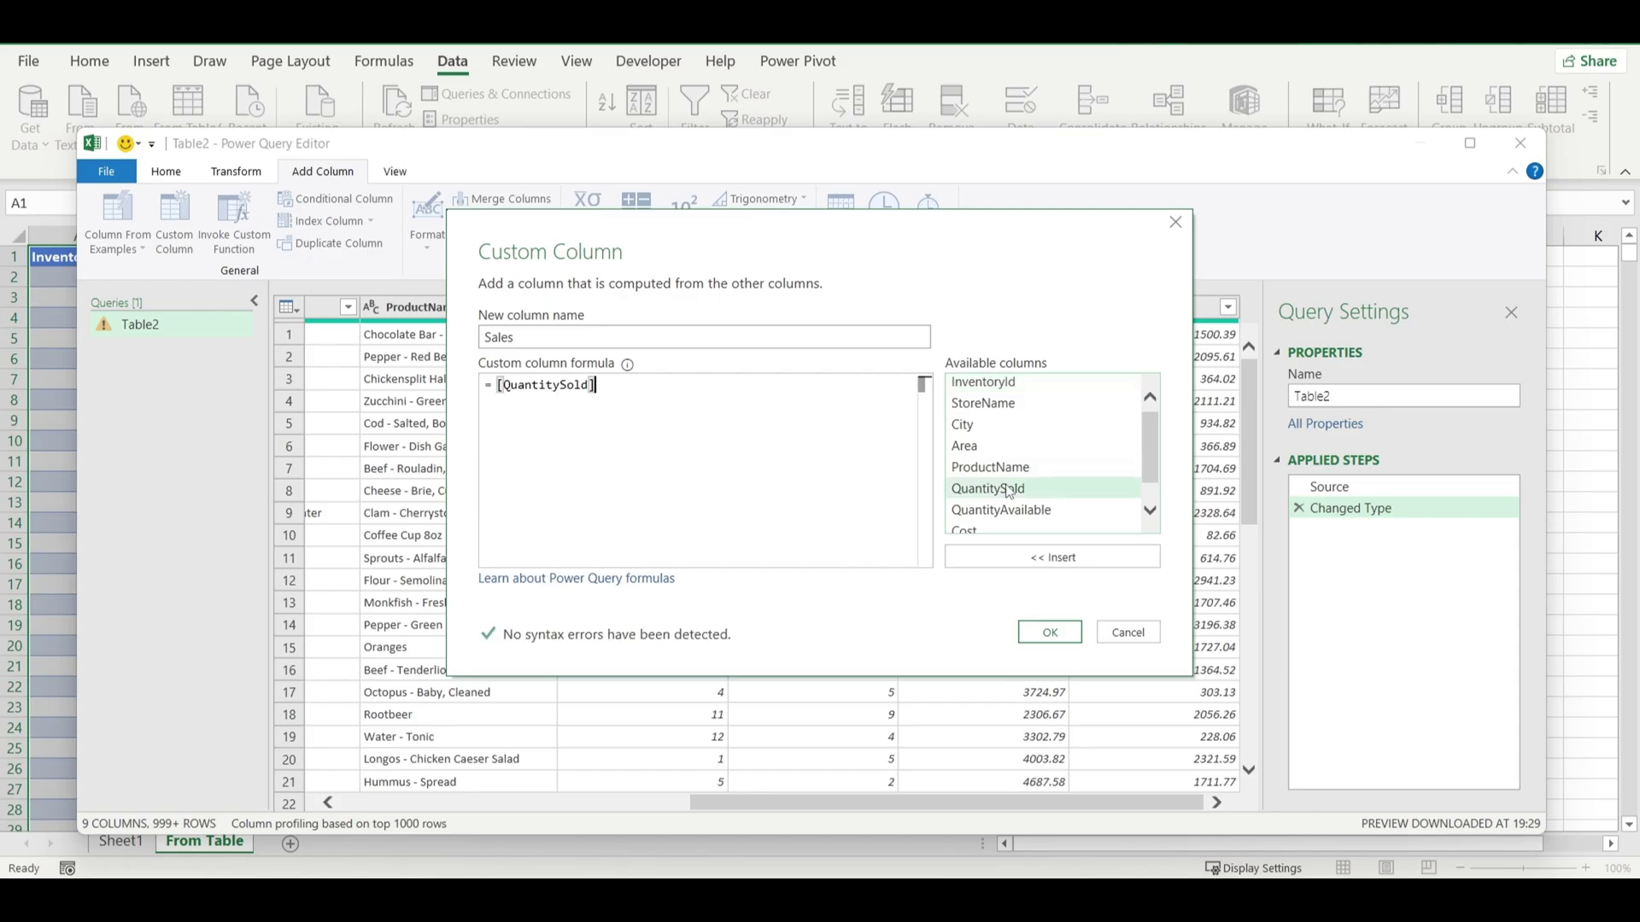
{"action": "type", "text": "*"}
{"action": "scroll", "coordinate": [1021, 513], "scroll_direction": "down", "scroll_amount": 1}
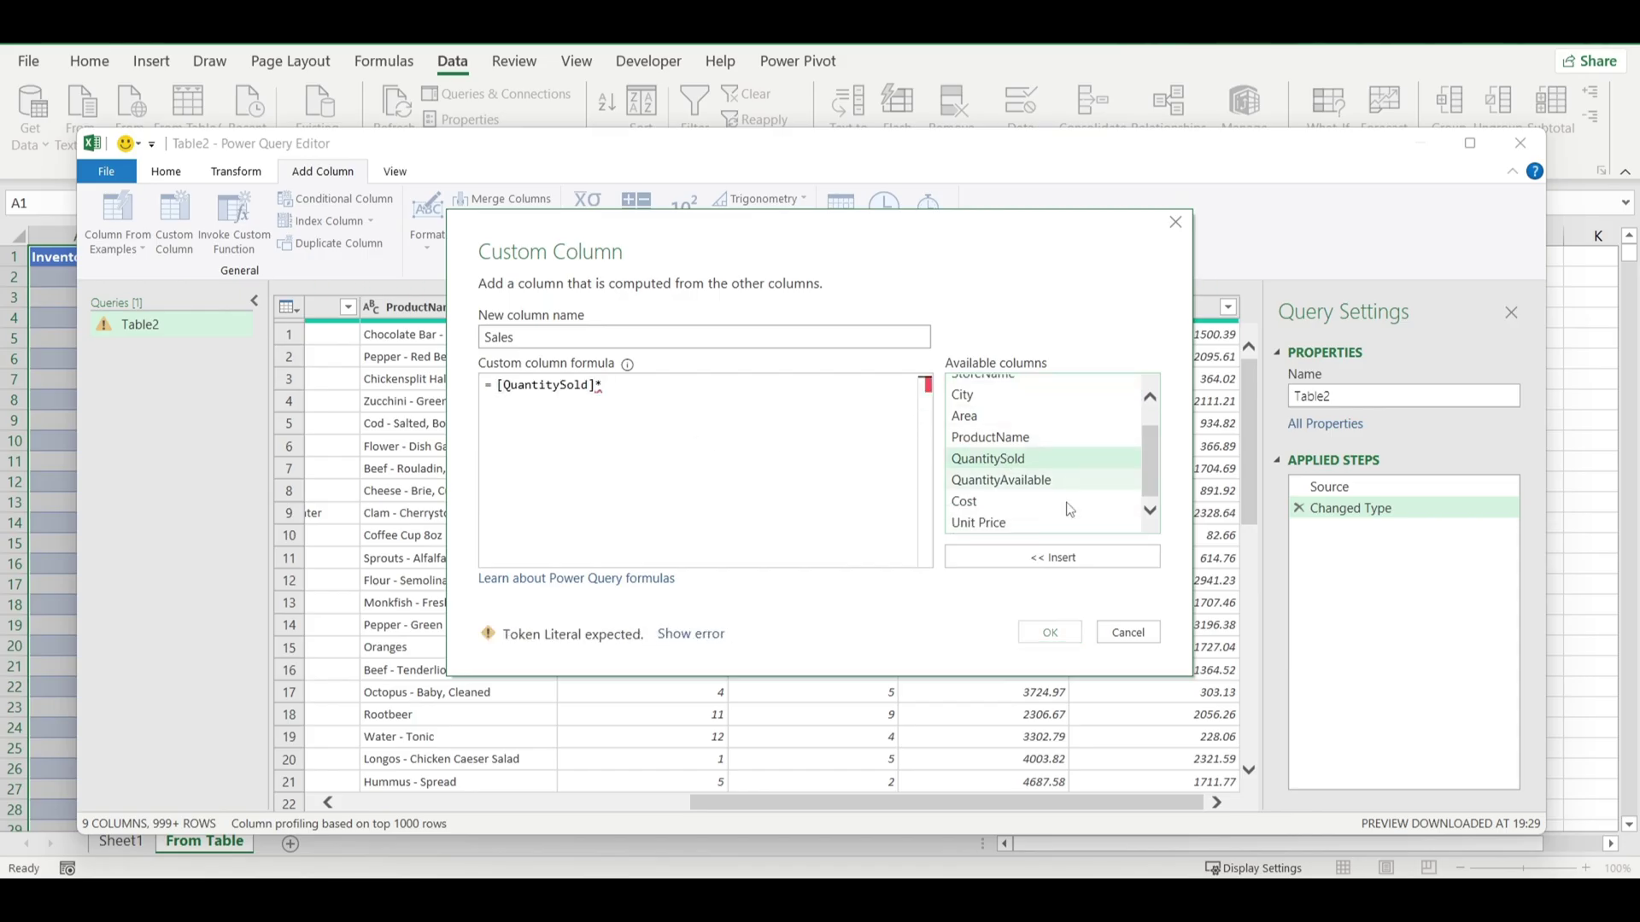
{"action": "double_click", "coordinate": [1024, 521]}
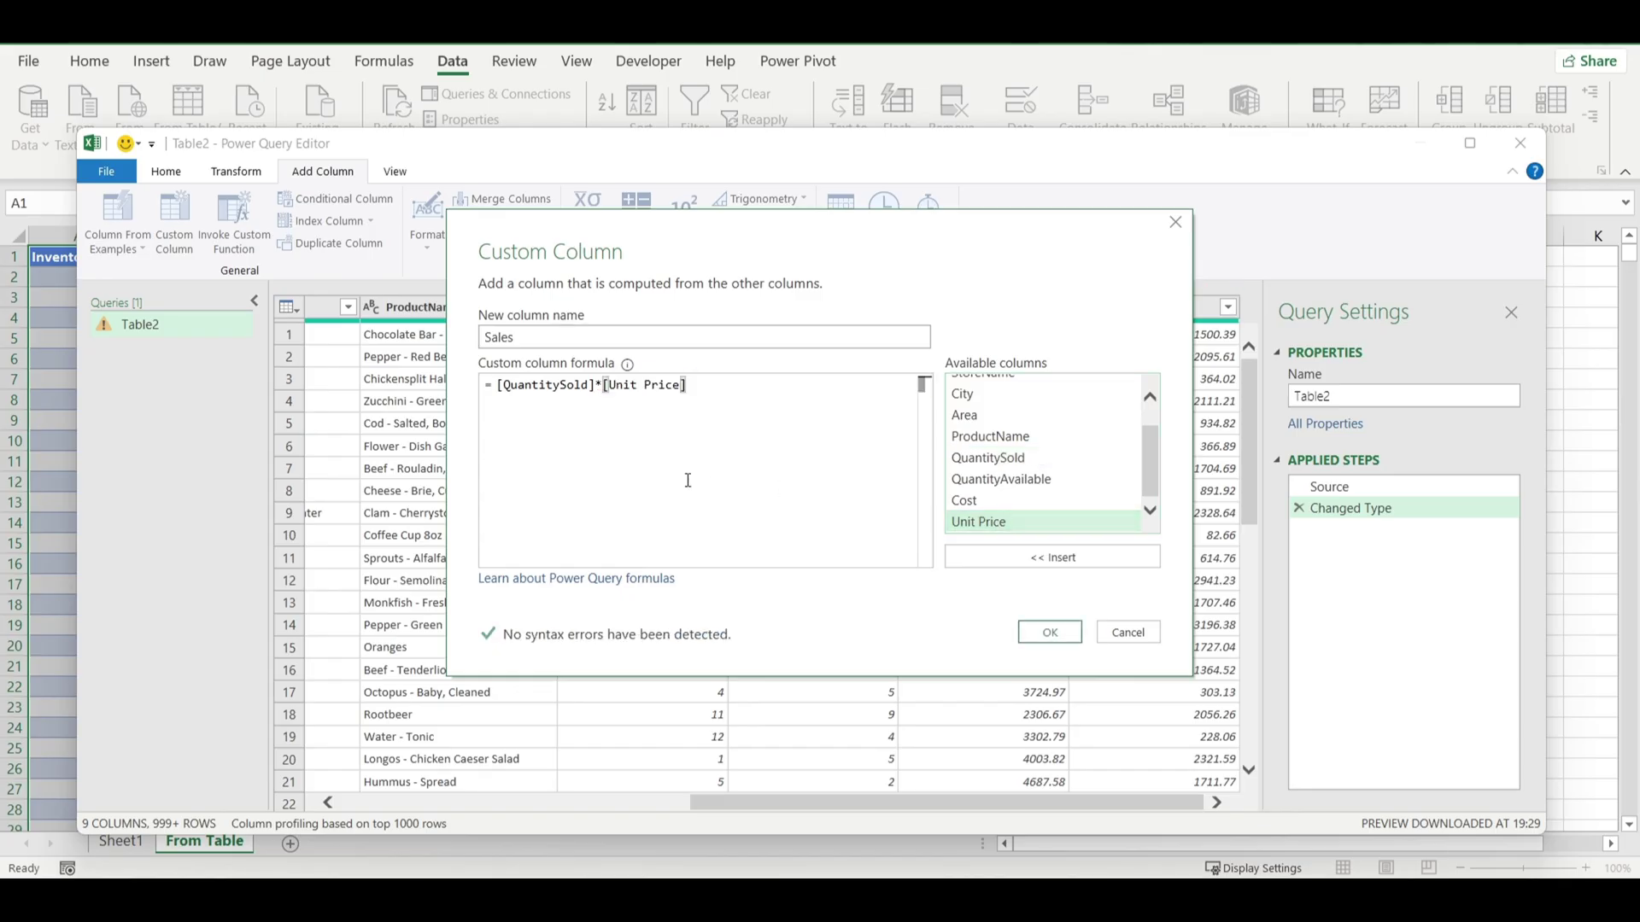
Step: Create the Sales column and set its data type to Currency
{"action": "left_click", "coordinate": [1046, 632]}
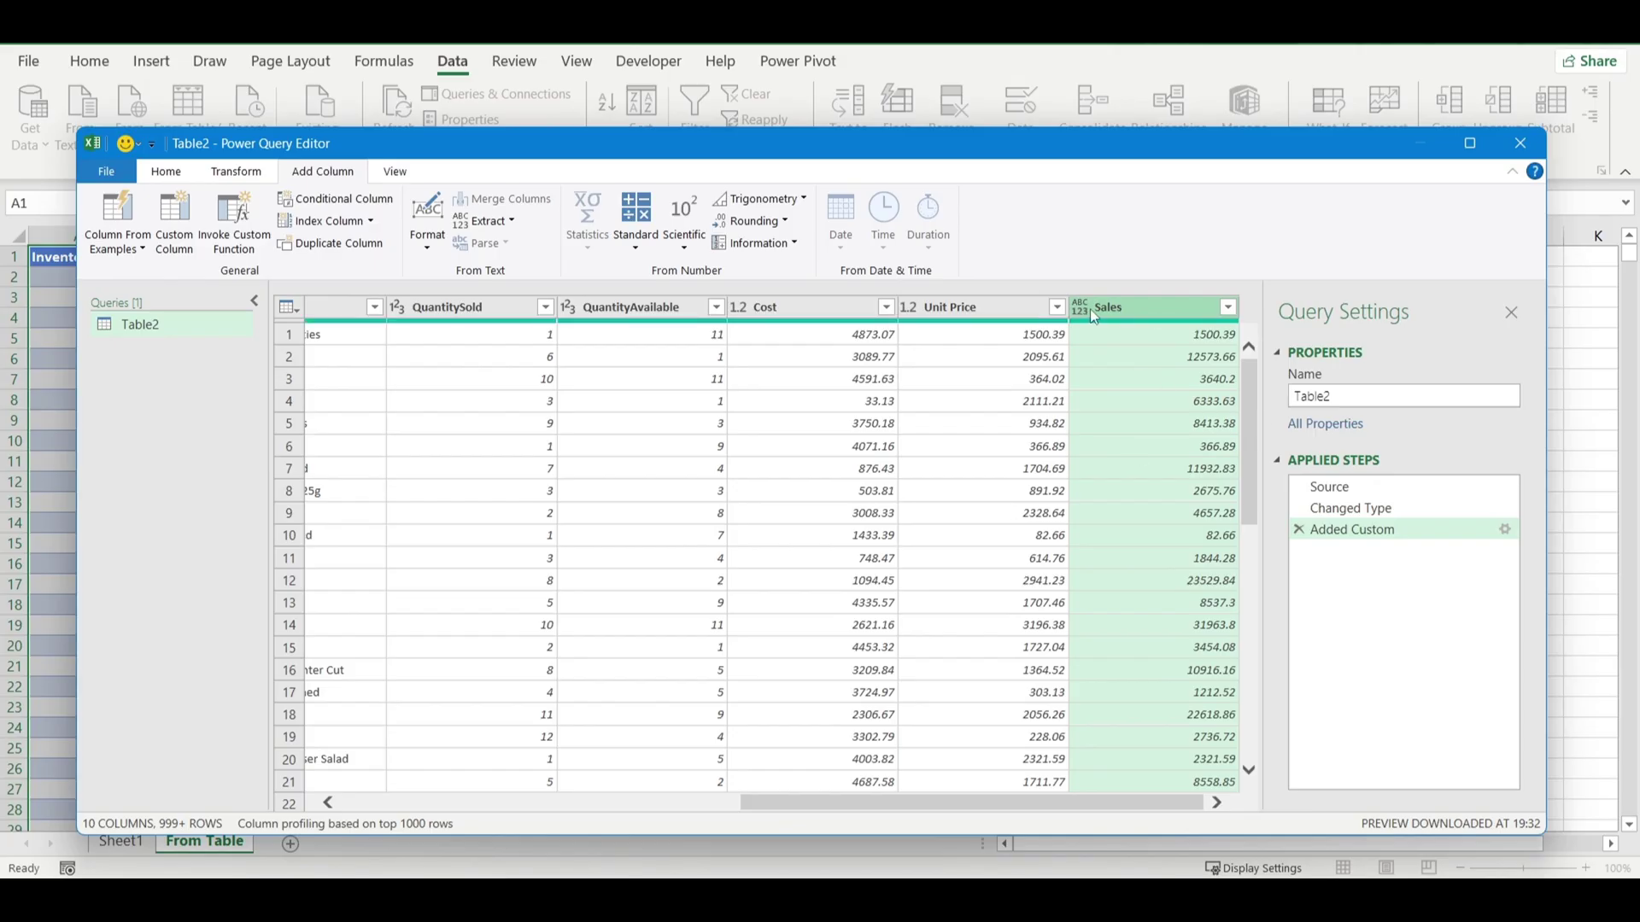
{"action": "left_click", "coordinate": [1086, 309]}
{"action": "left_click", "coordinate": [1108, 367]}
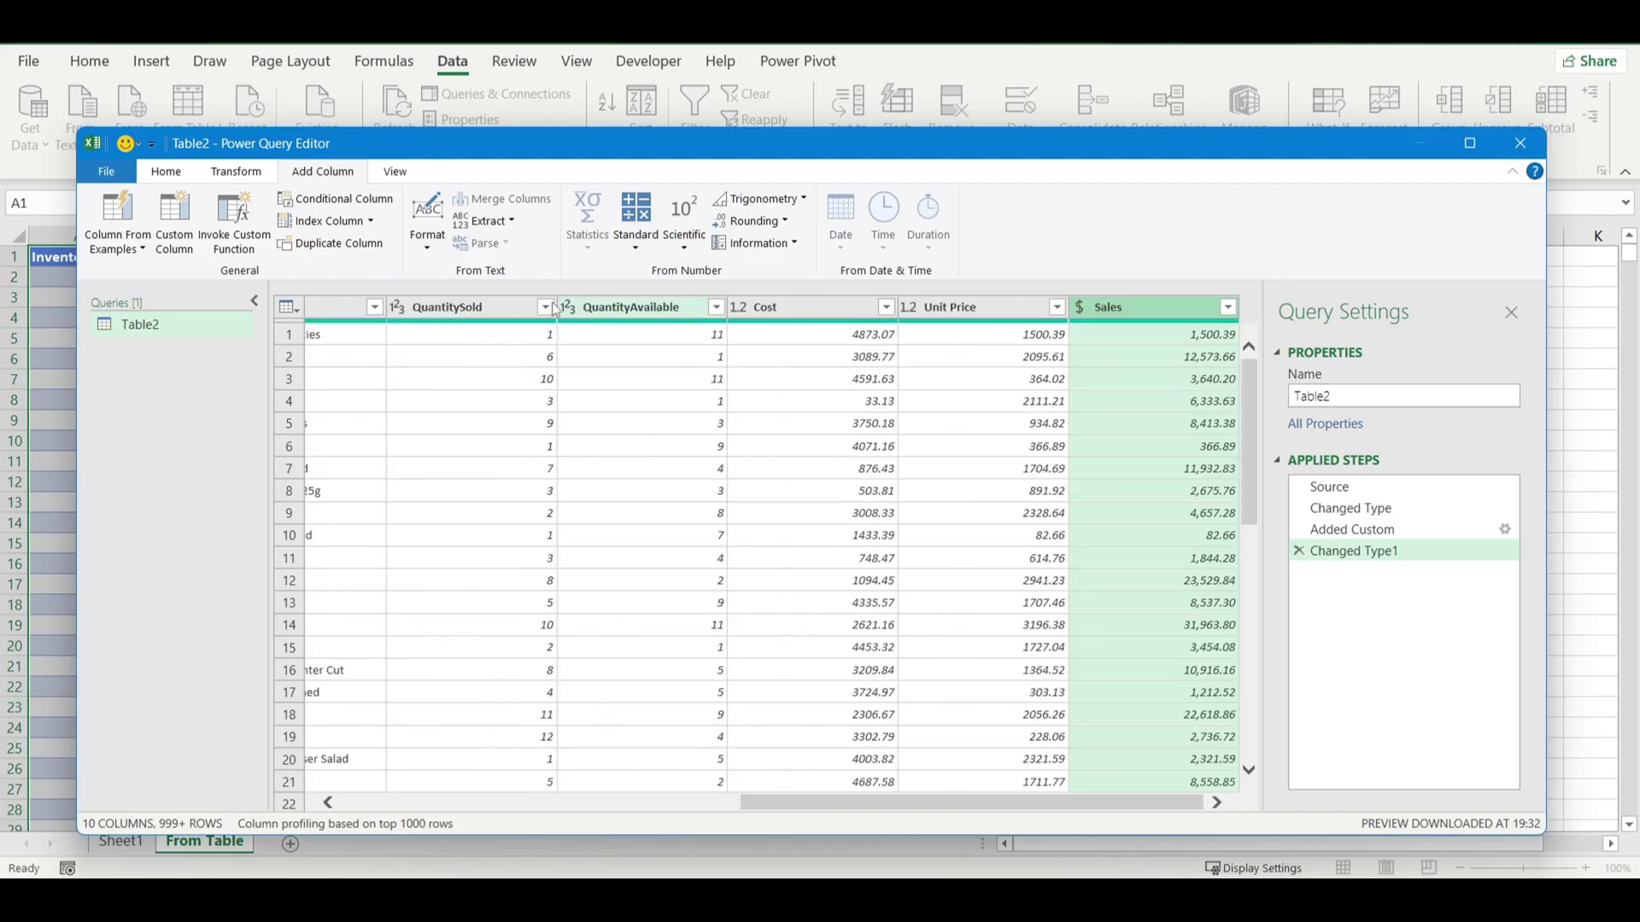
Step: Try multiplying QuantitySold by Unit Price, then delete the Inserted Multiplication step
{"action": "left_click", "coordinate": [428, 310]}
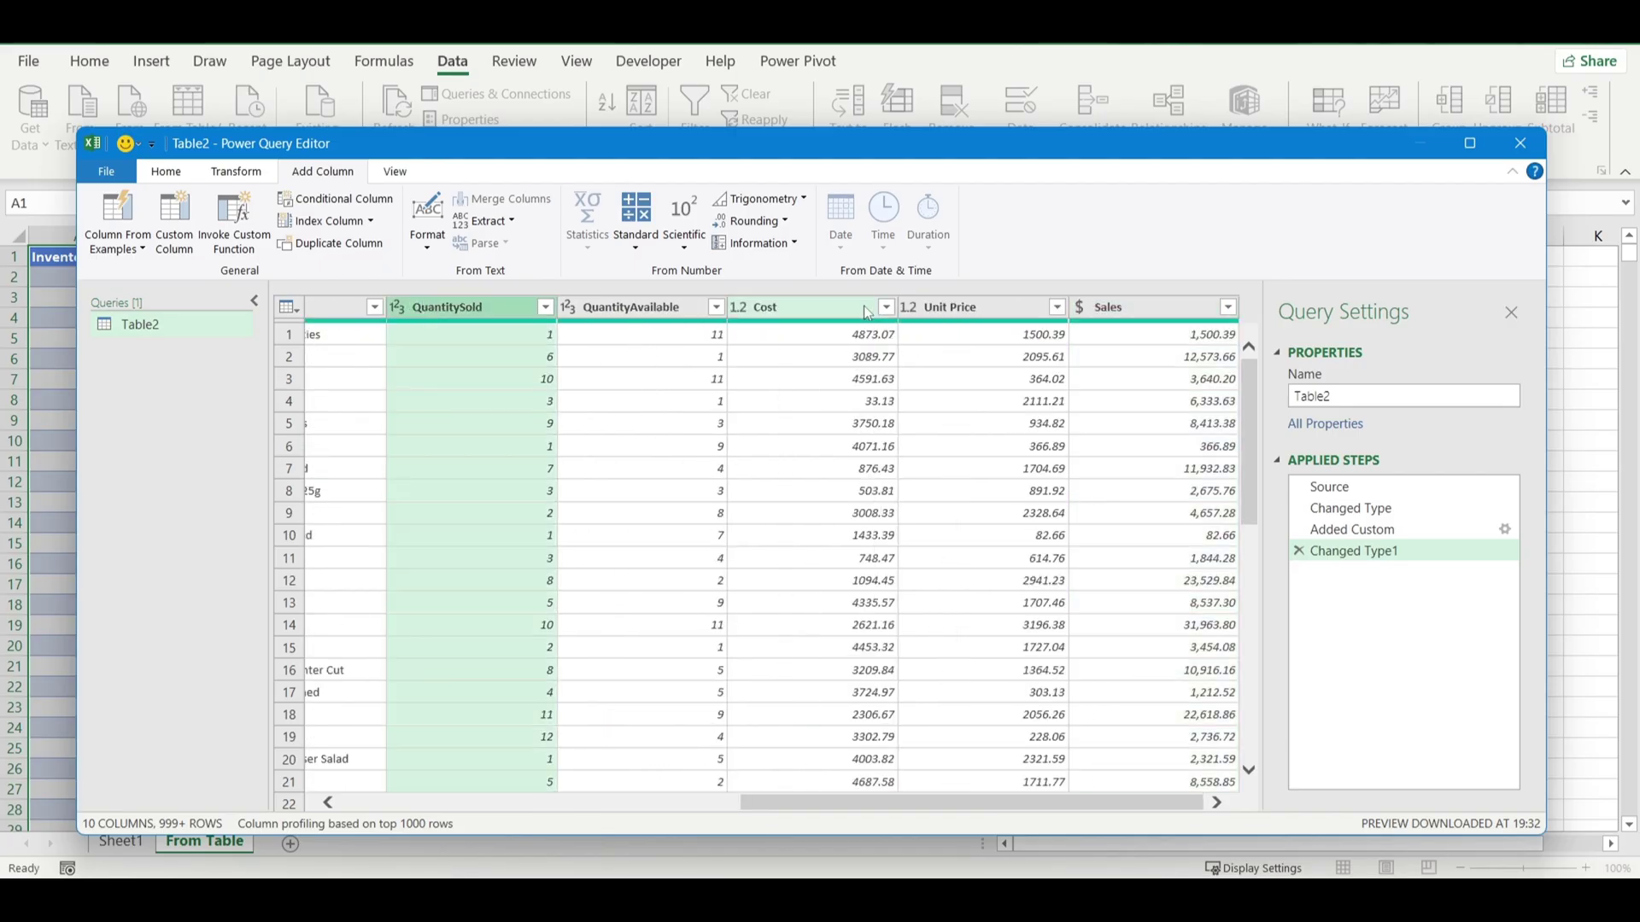
{"action": "left_click", "coordinate": [972, 313], "text": "ctrl"}
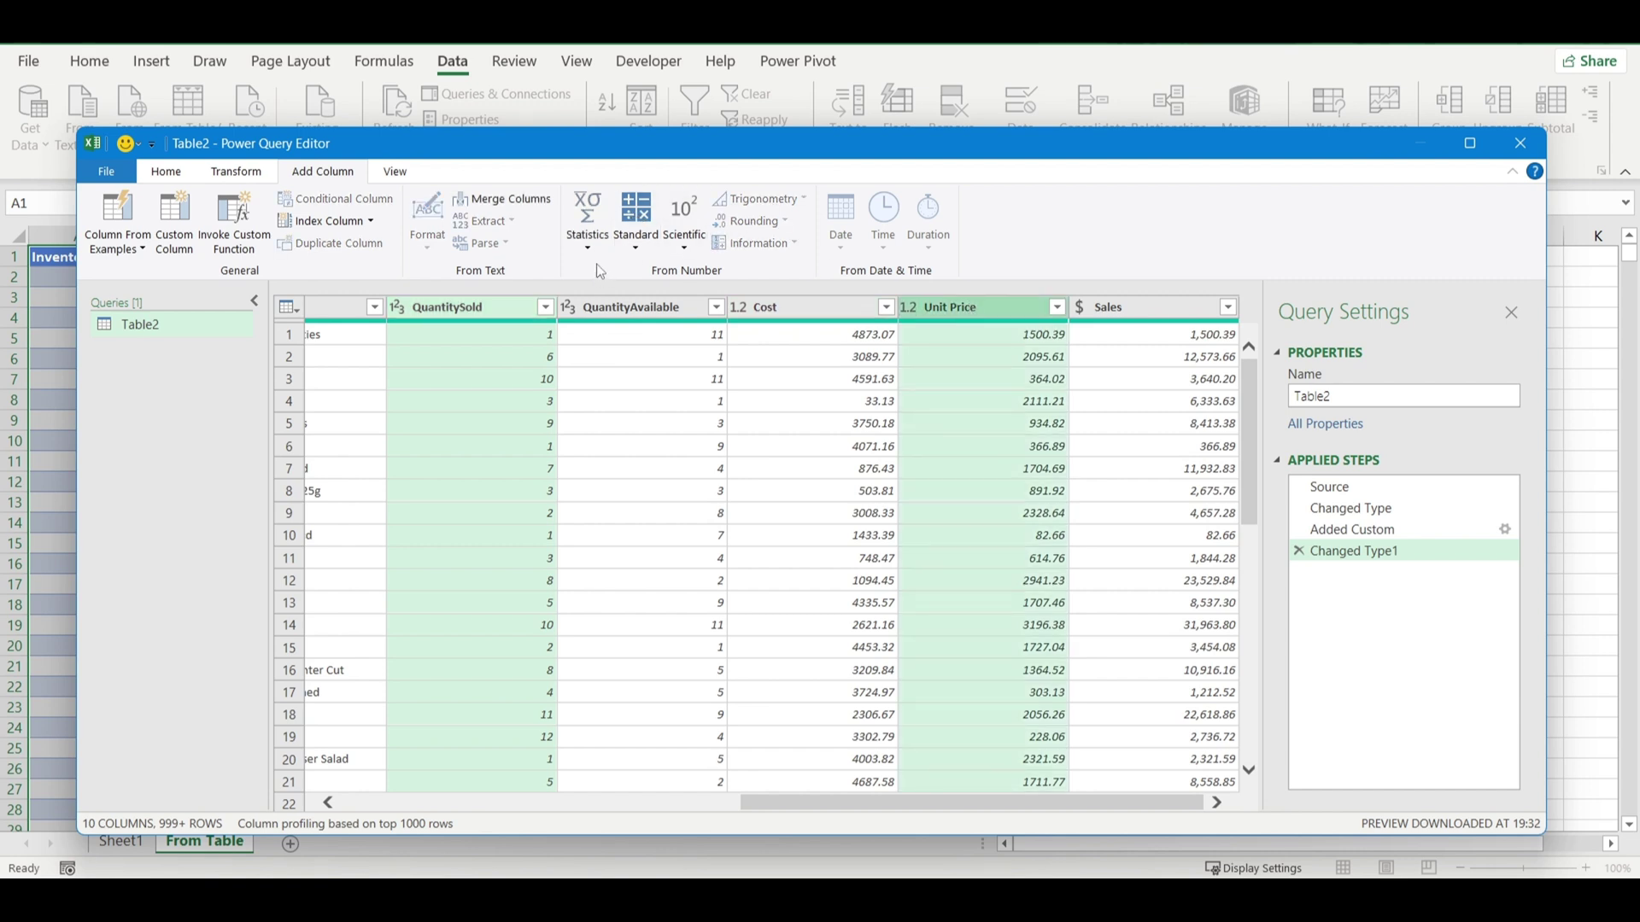
{"action": "left_click", "coordinate": [645, 254]}
{"action": "left_click", "coordinate": [660, 293]}
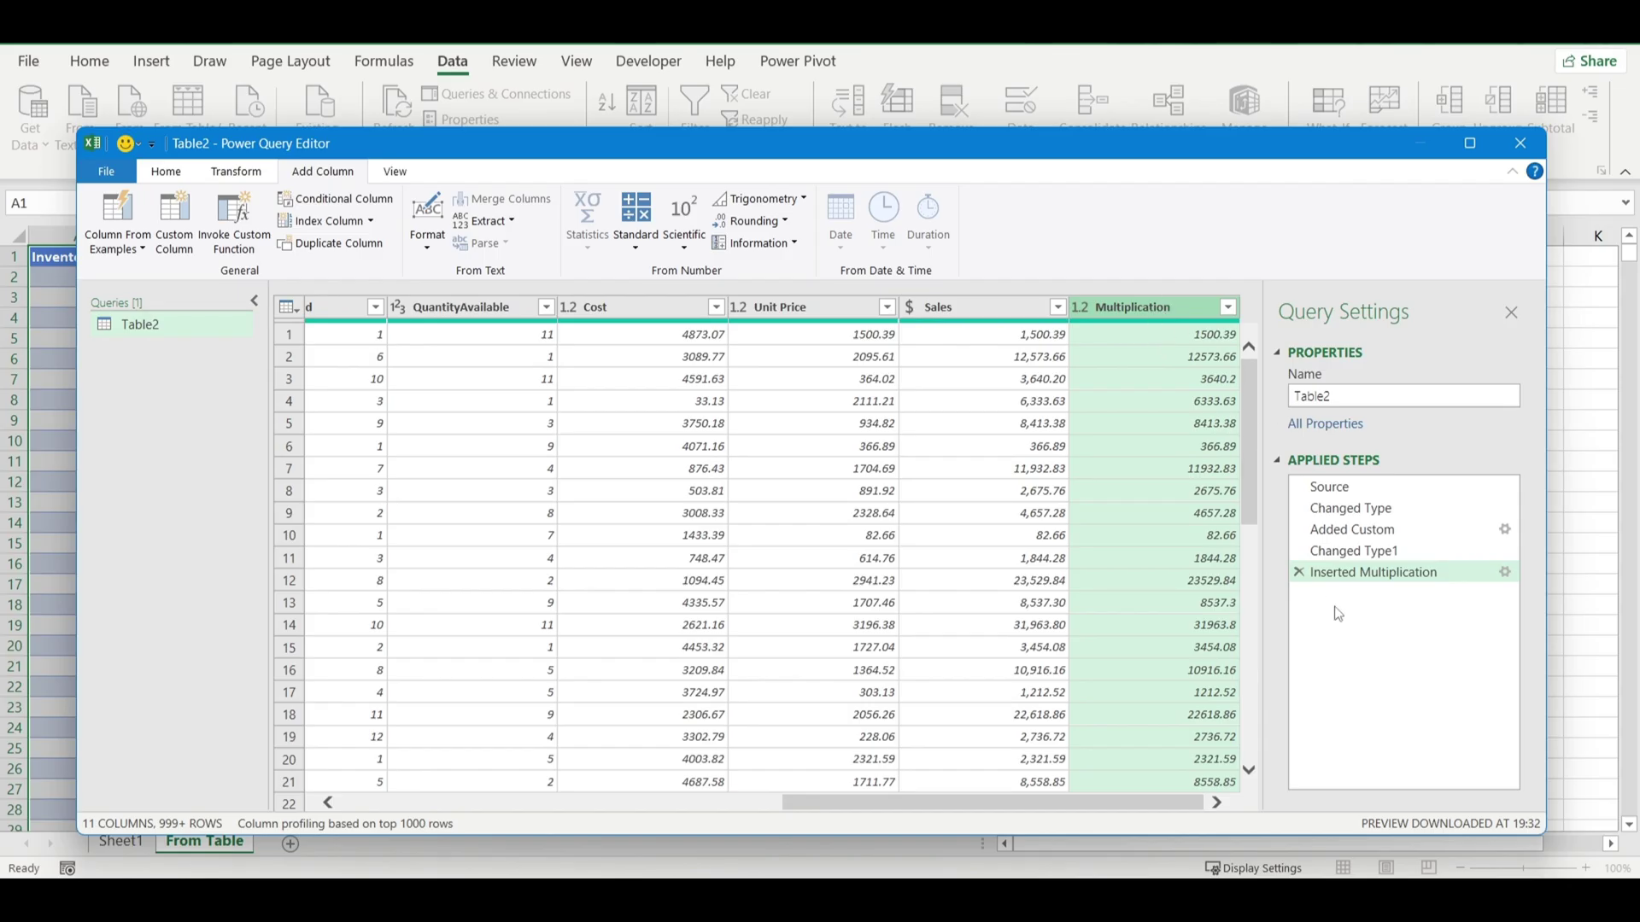
{"action": "left_click", "coordinate": [1299, 572]}
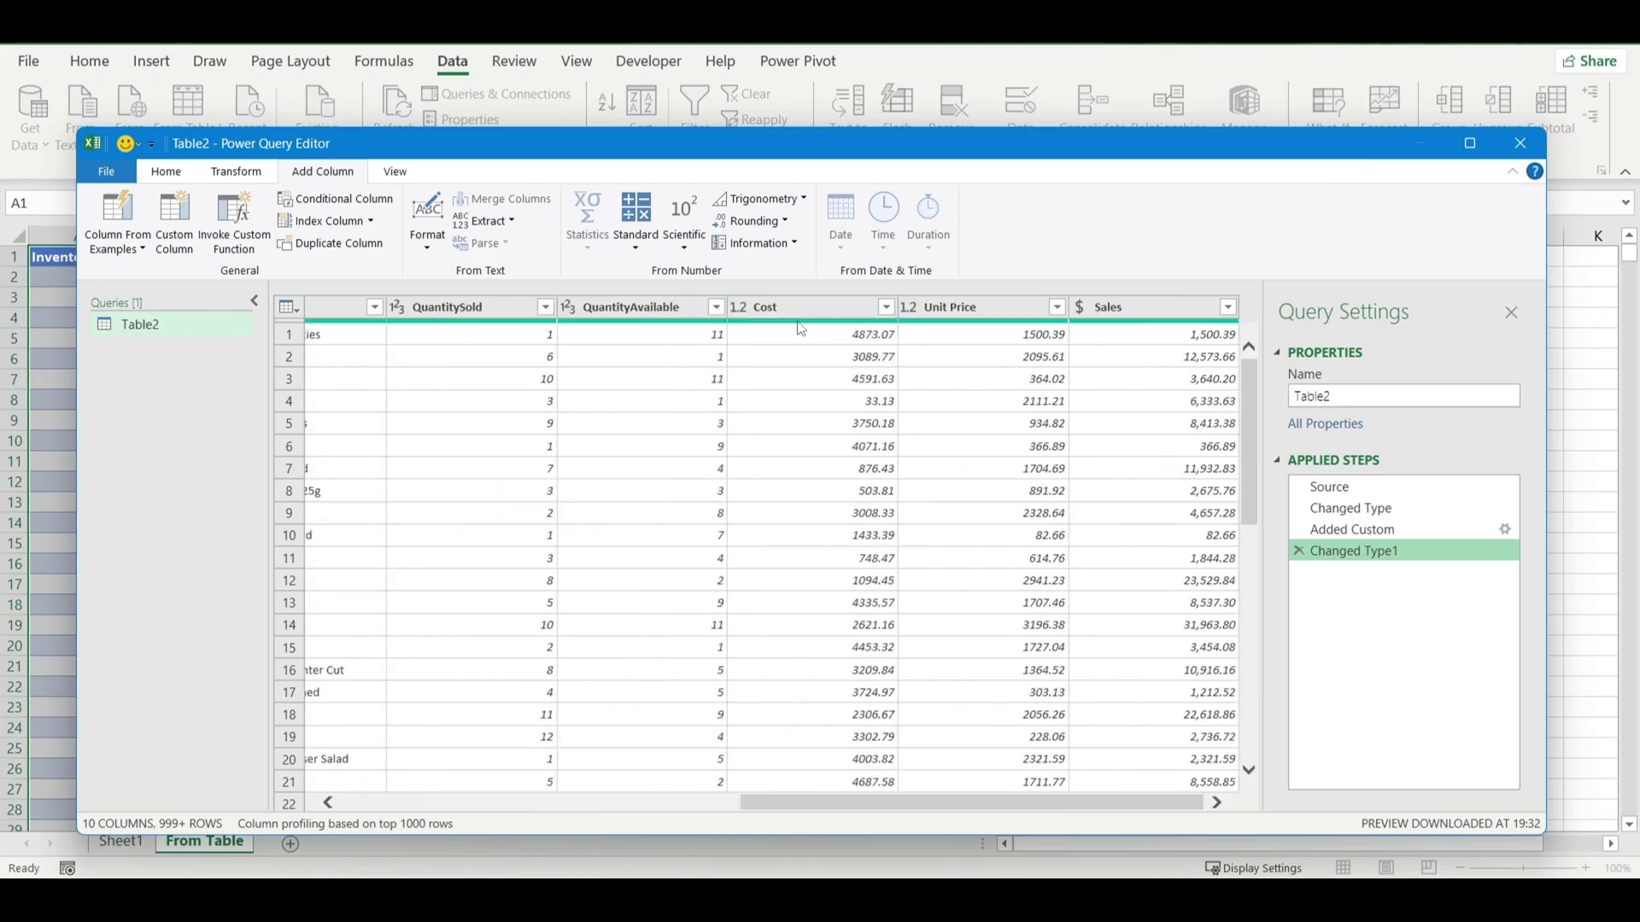
Step: Subtract Cost from Sales into a new Subtraction column
{"action": "left_click", "coordinate": [840, 313]}
{"action": "left_click", "coordinate": [1130, 315]}
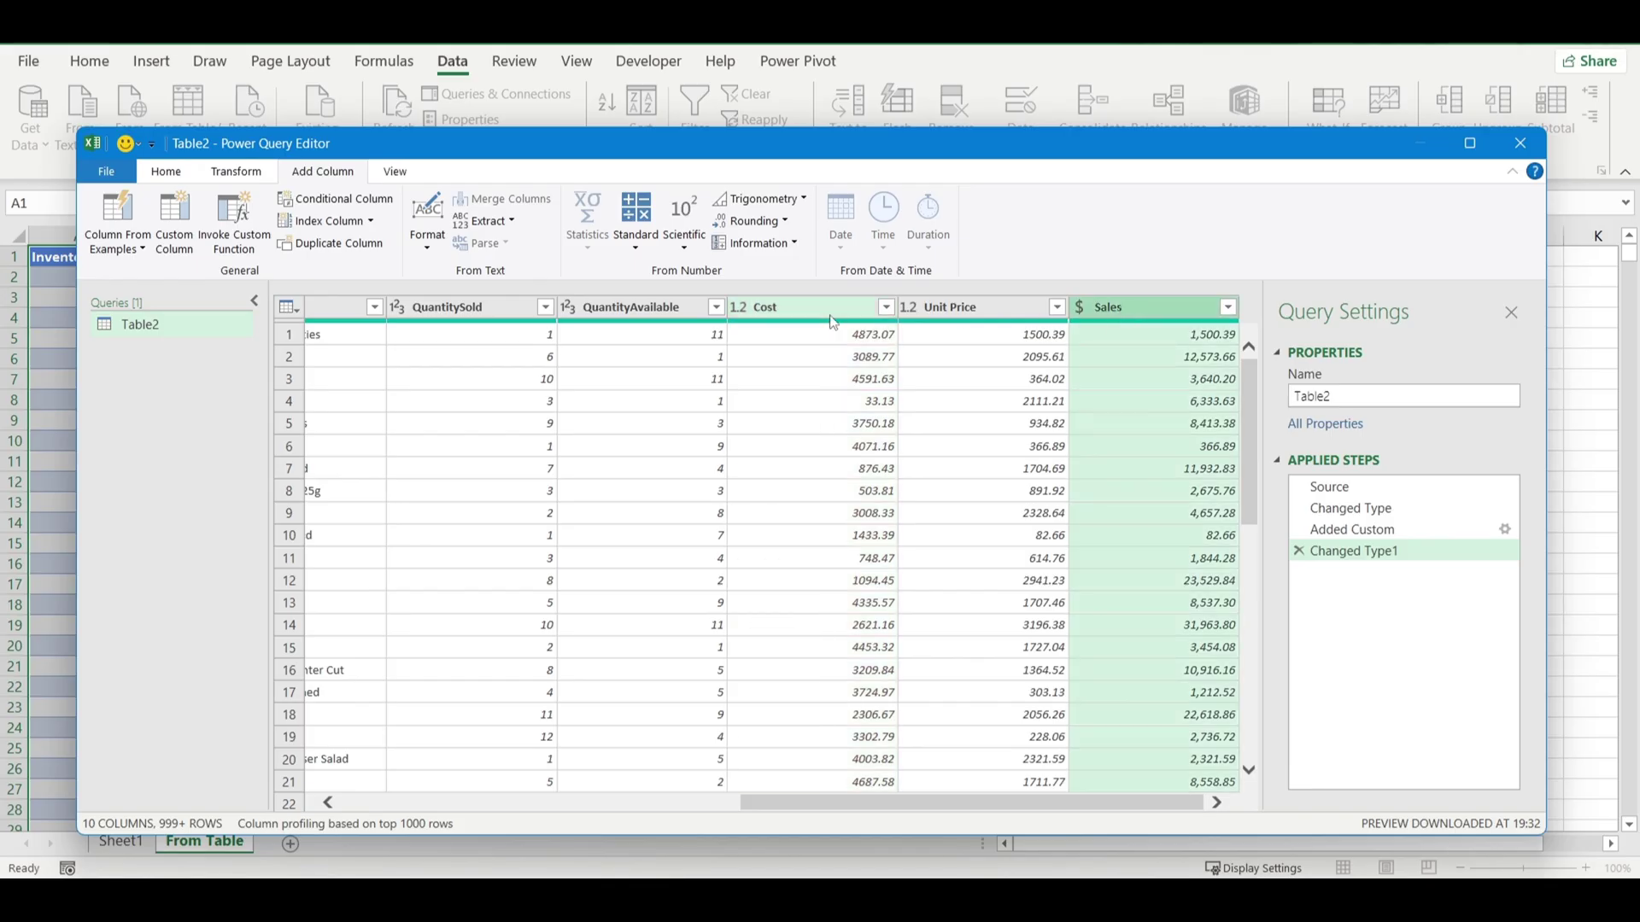
{"action": "left_click", "coordinate": [798, 314], "text": "ctrl"}
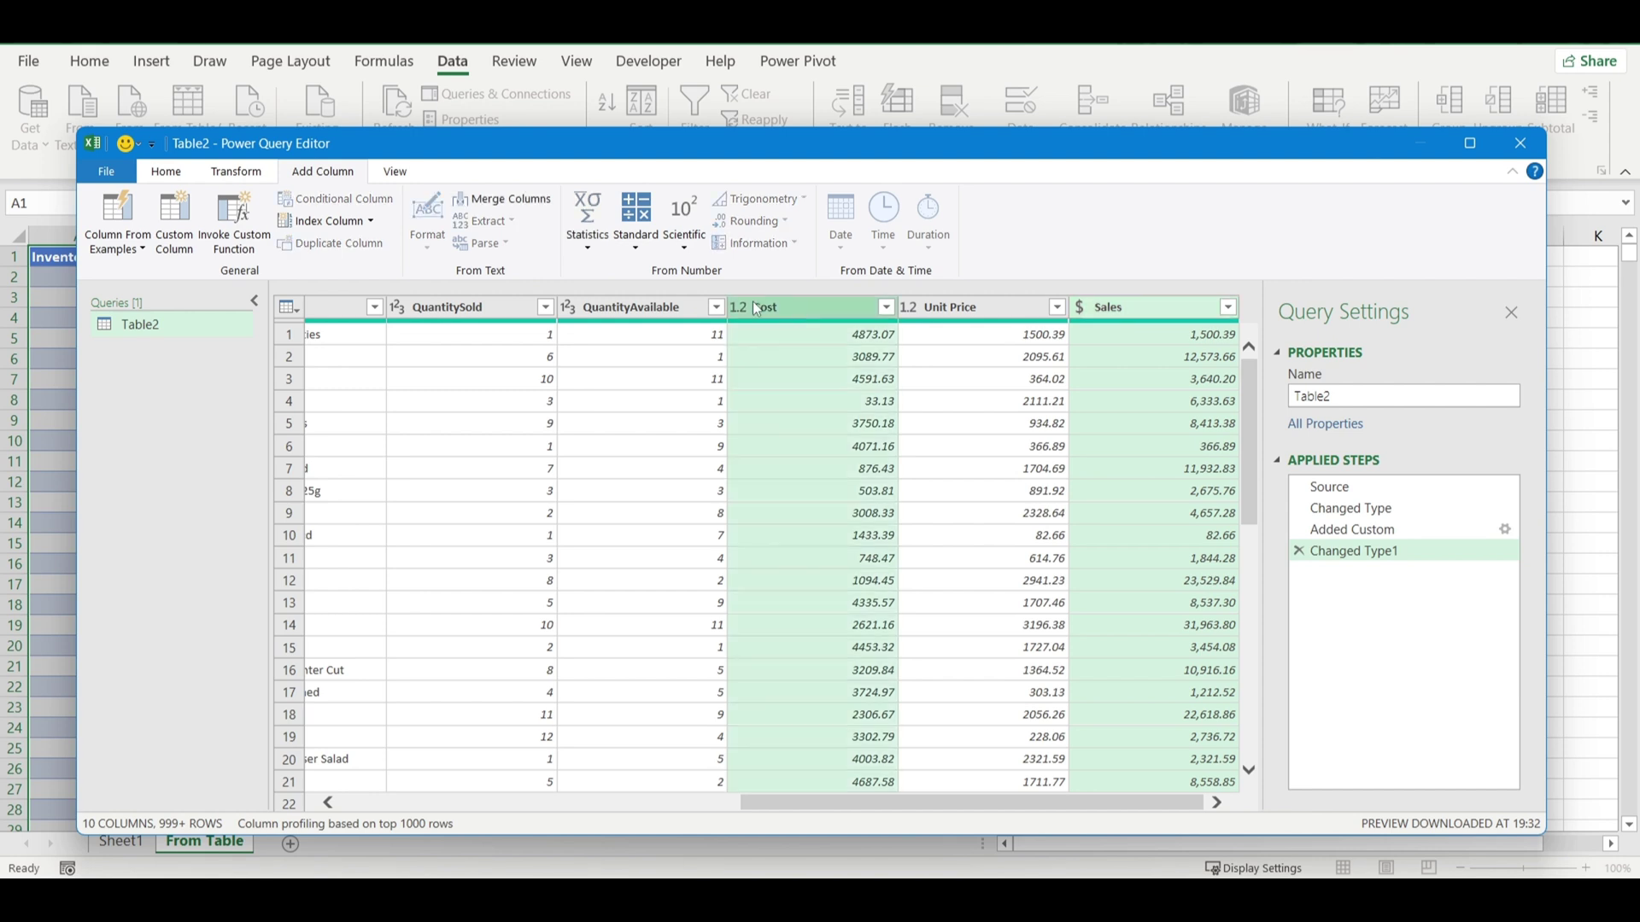
{"action": "left_click", "coordinate": [642, 253]}
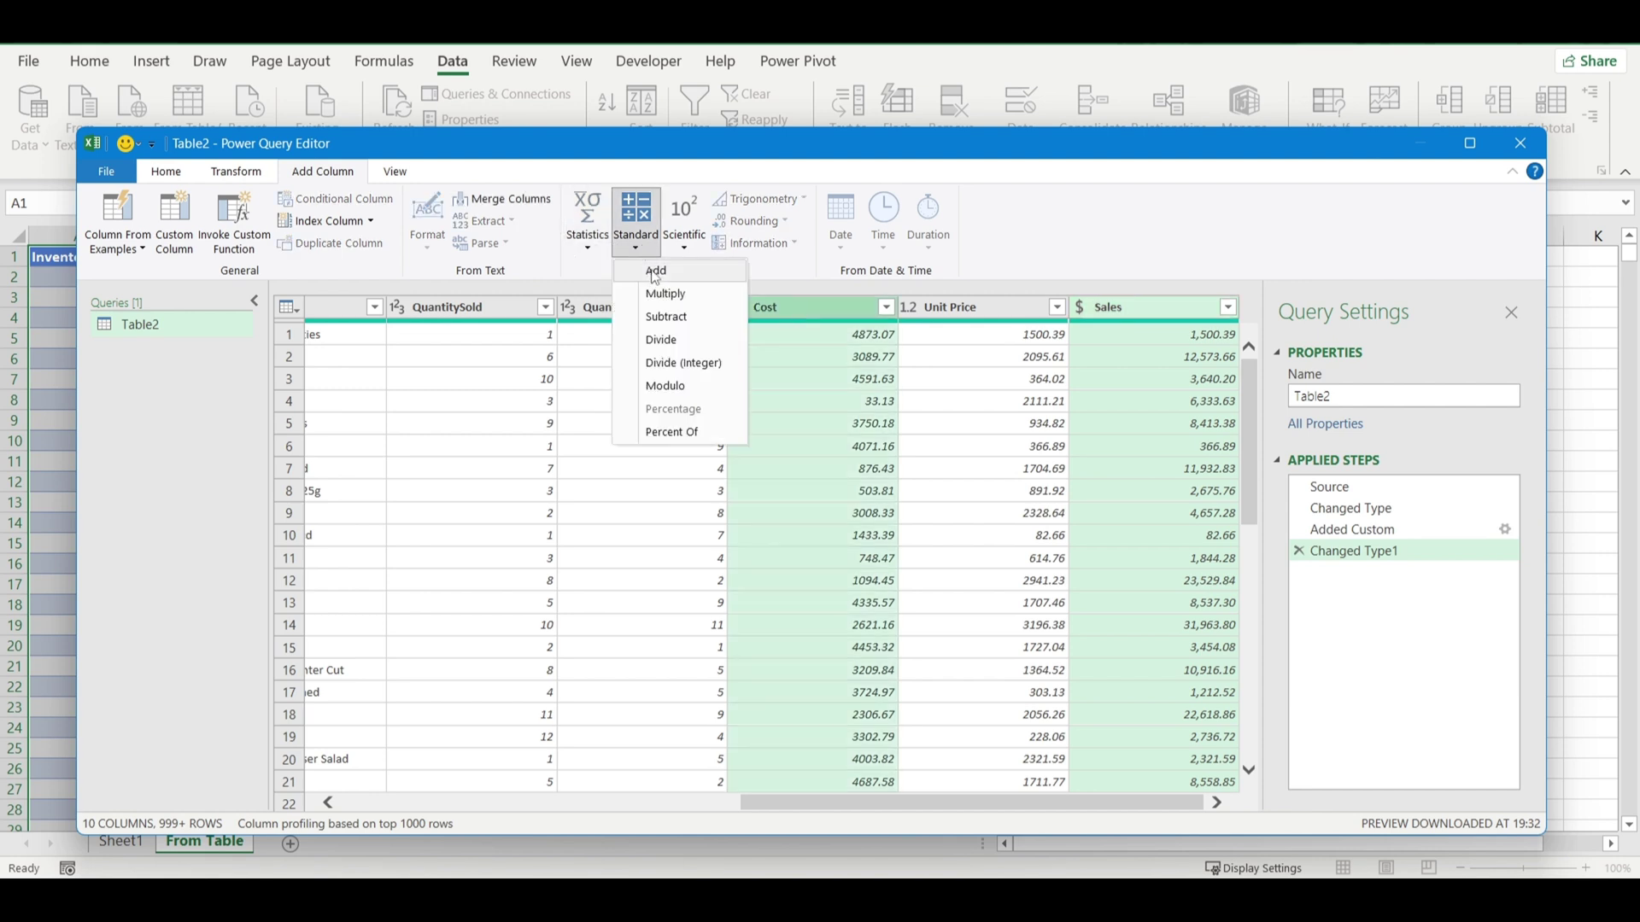
{"action": "left_click", "coordinate": [662, 317]}
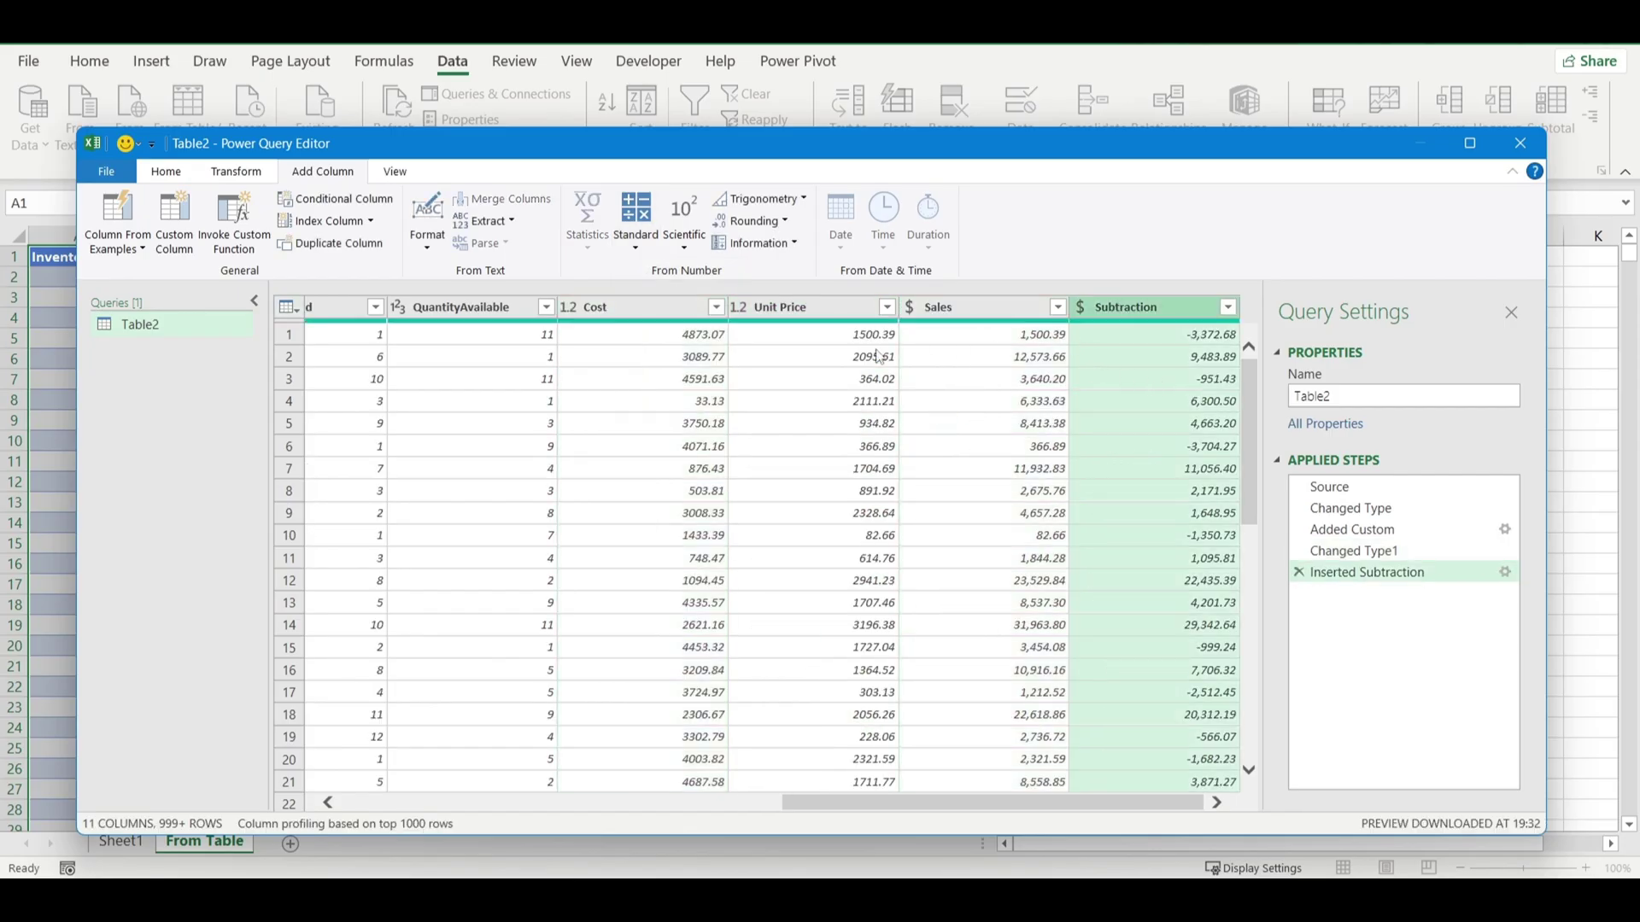
Step: Rename the Subtraction column to Profit
{"action": "double_click", "coordinate": [1146, 310]}
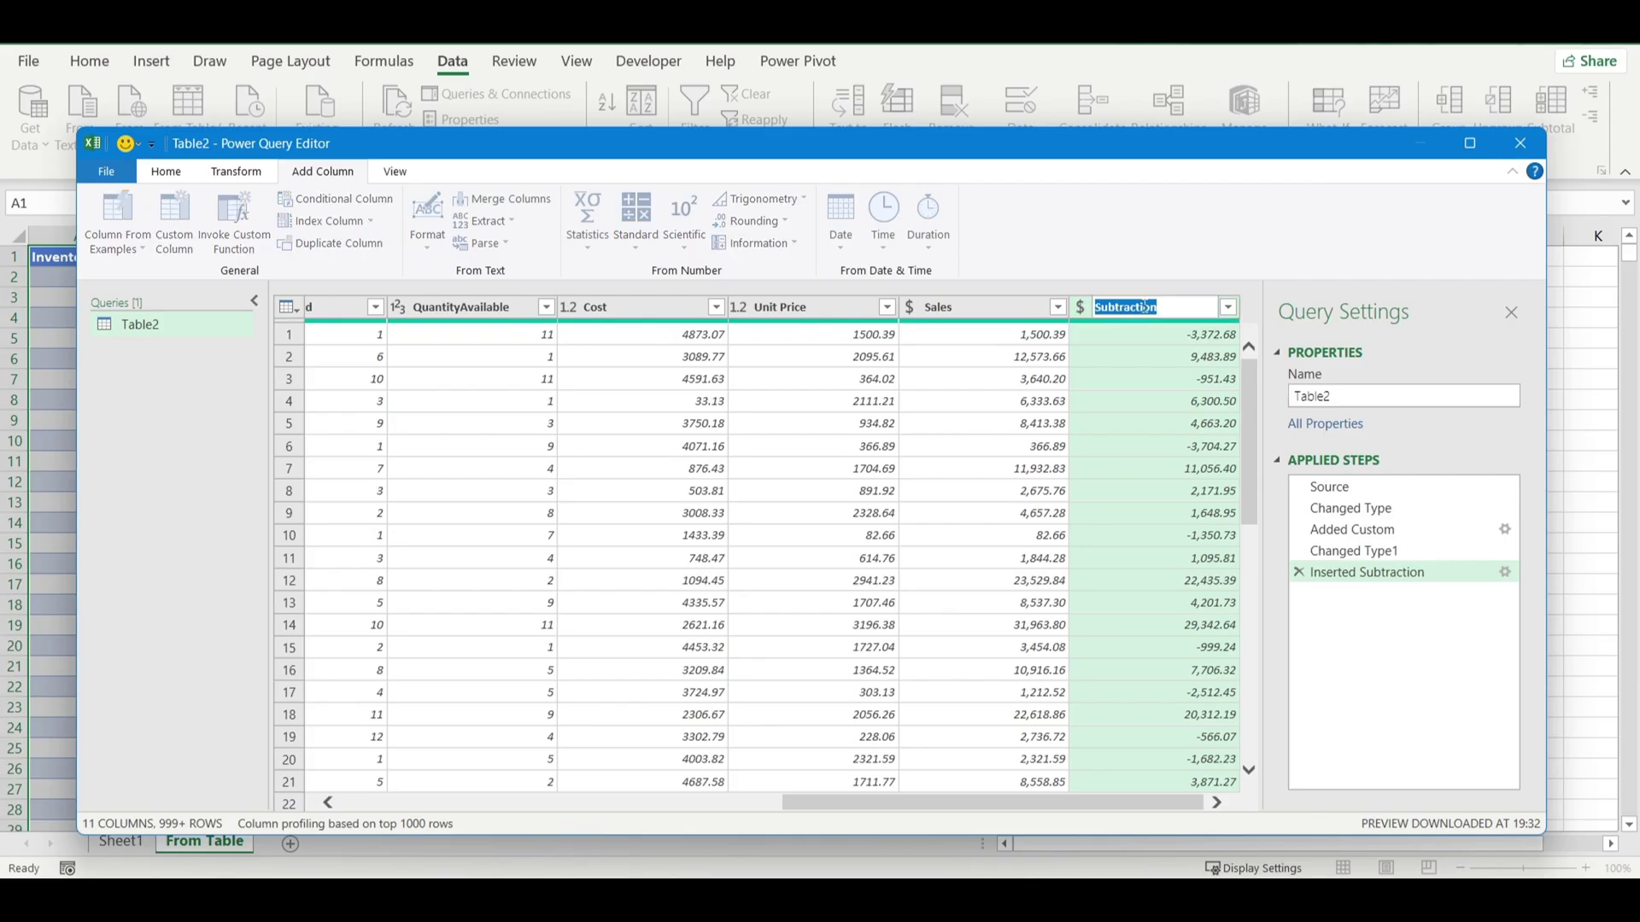
{"action": "type", "text": "Profit"}
{"action": "key", "text": "Return"}
{"action": "scroll", "coordinate": [771, 513], "scroll_direction": "left", "scroll_amount": 2}
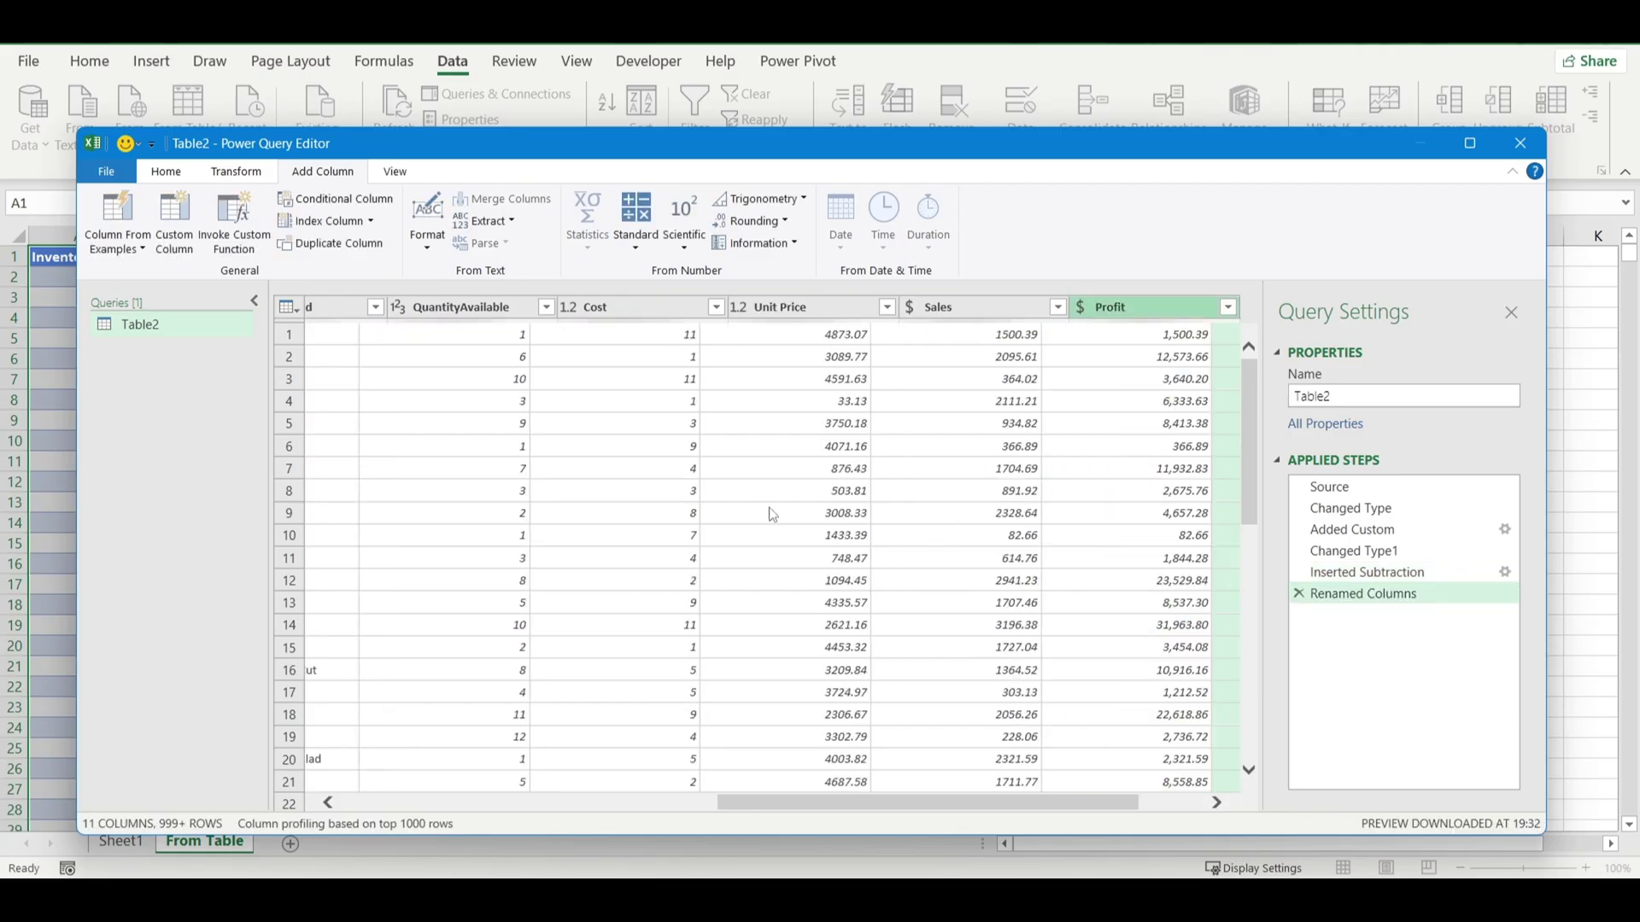
{"action": "scroll", "coordinate": [771, 514], "scroll_direction": "left", "scroll_amount": 5}
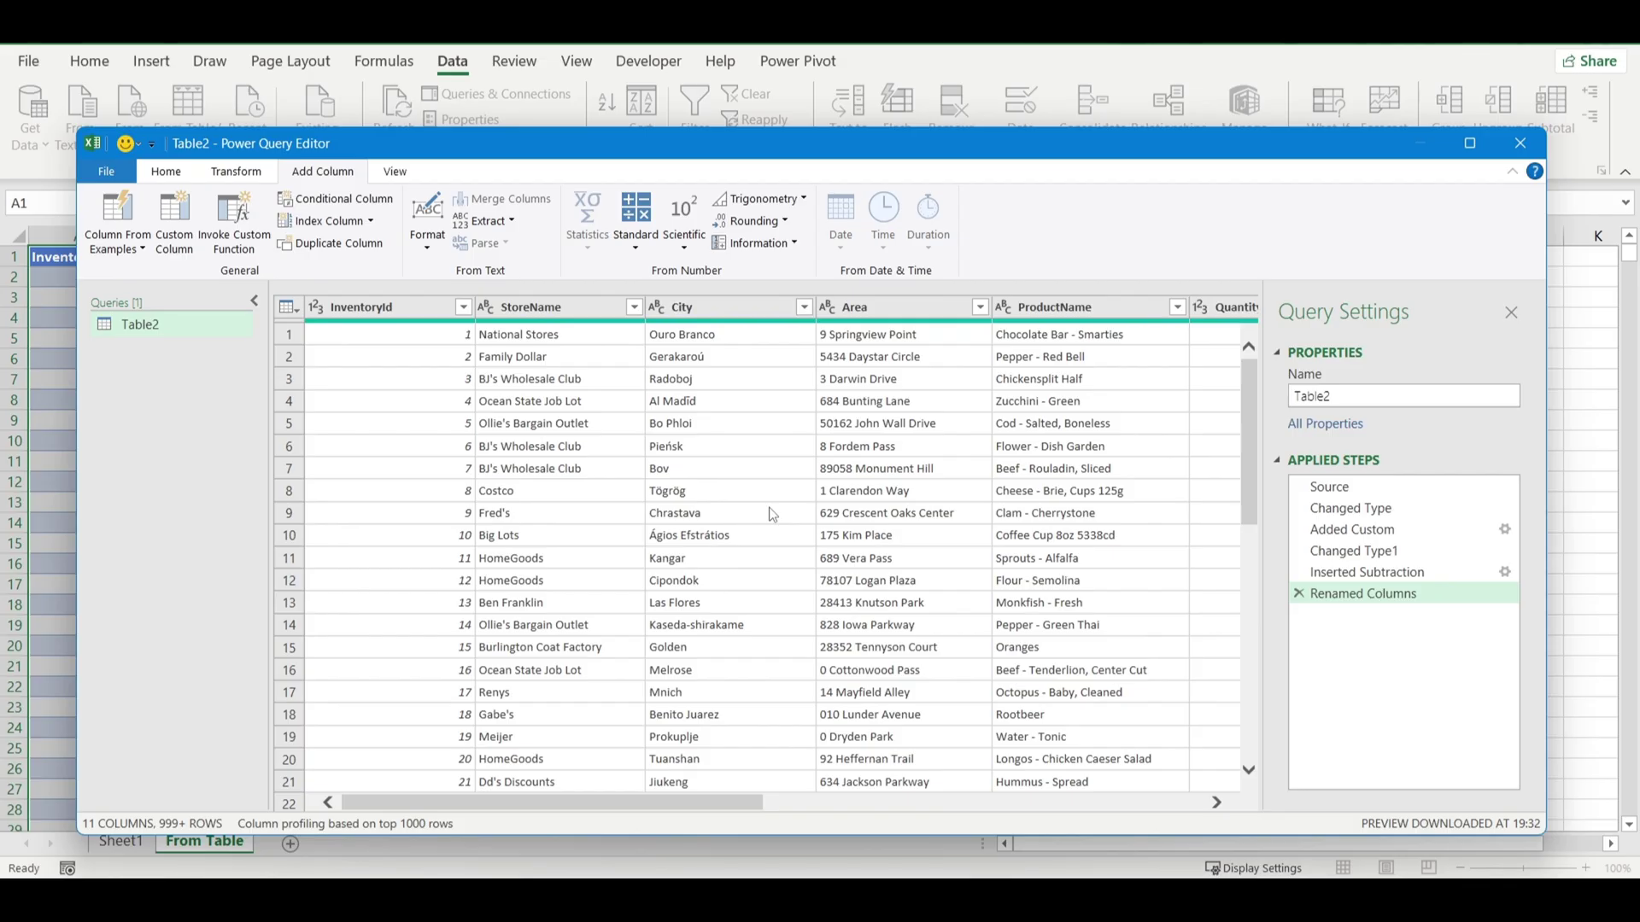
Step: Import the PowerBI_Tutorial_Dataset CSV from Downloads as a new Text/CSV query
{"action": "left_click", "coordinate": [176, 172]}
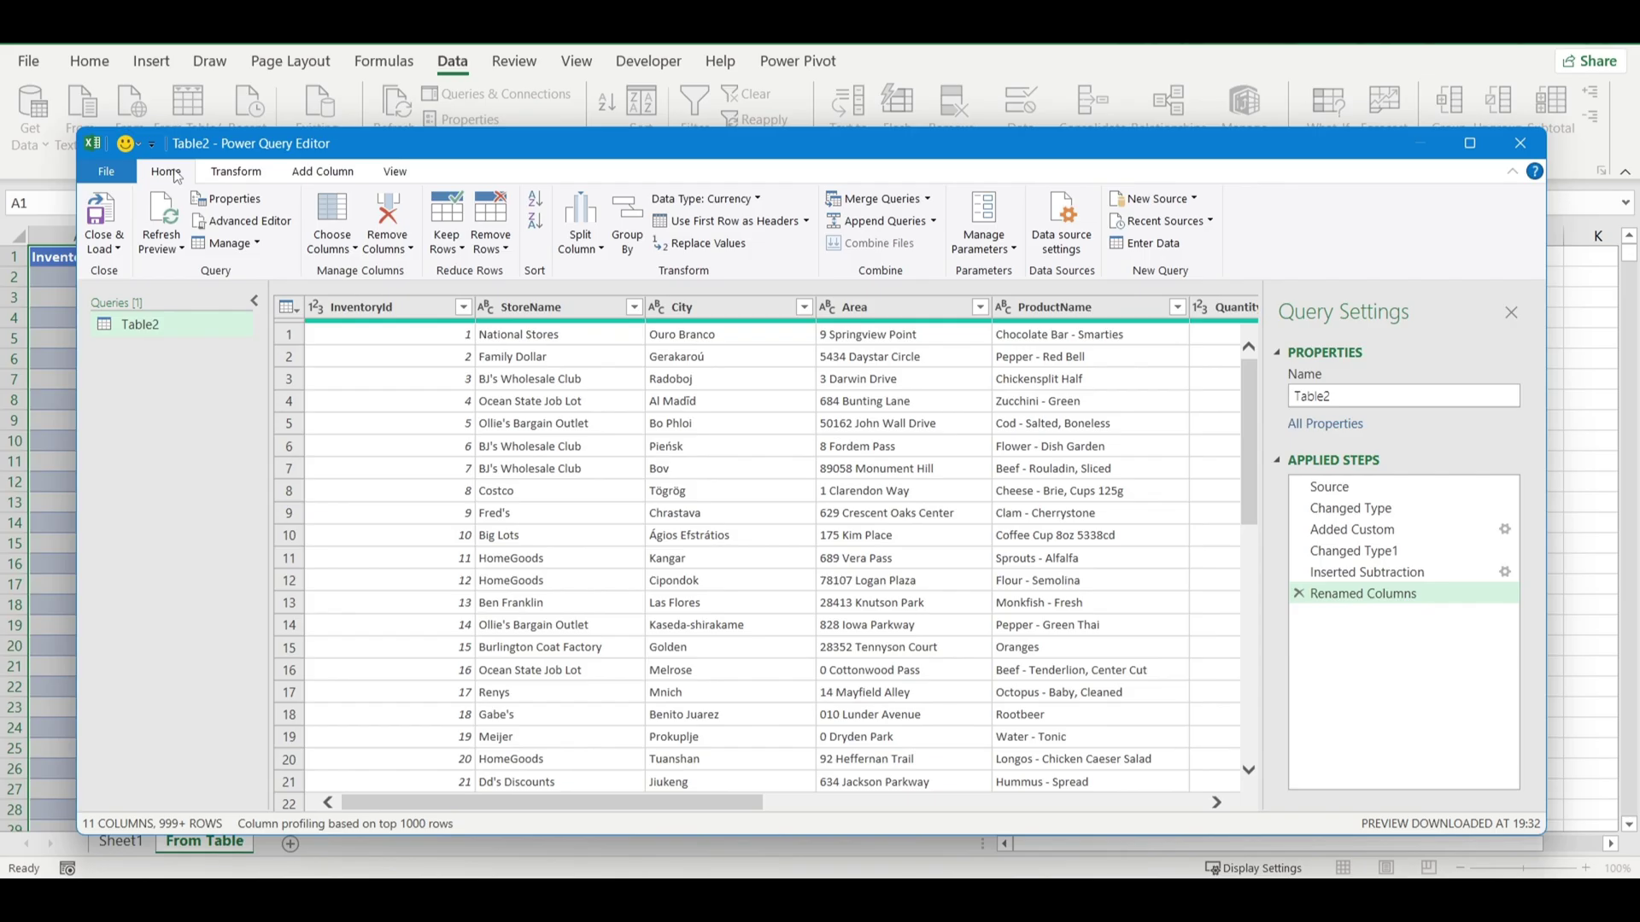
{"action": "left_click", "coordinate": [1198, 198]}
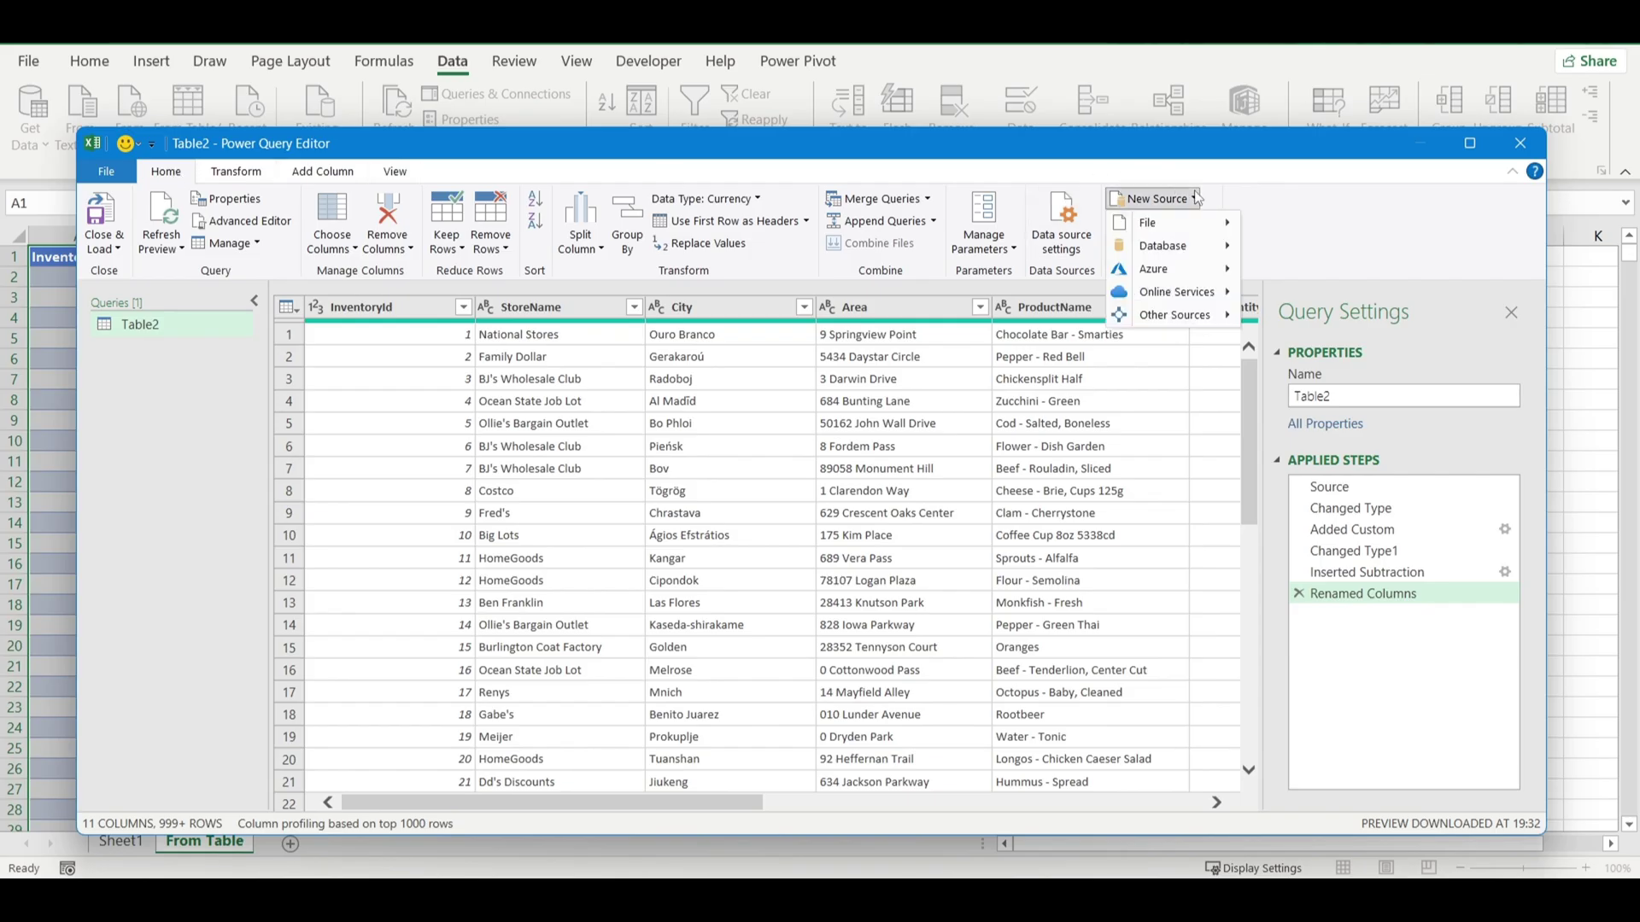
{"action": "mouse_move", "coordinate": [1202, 226]}
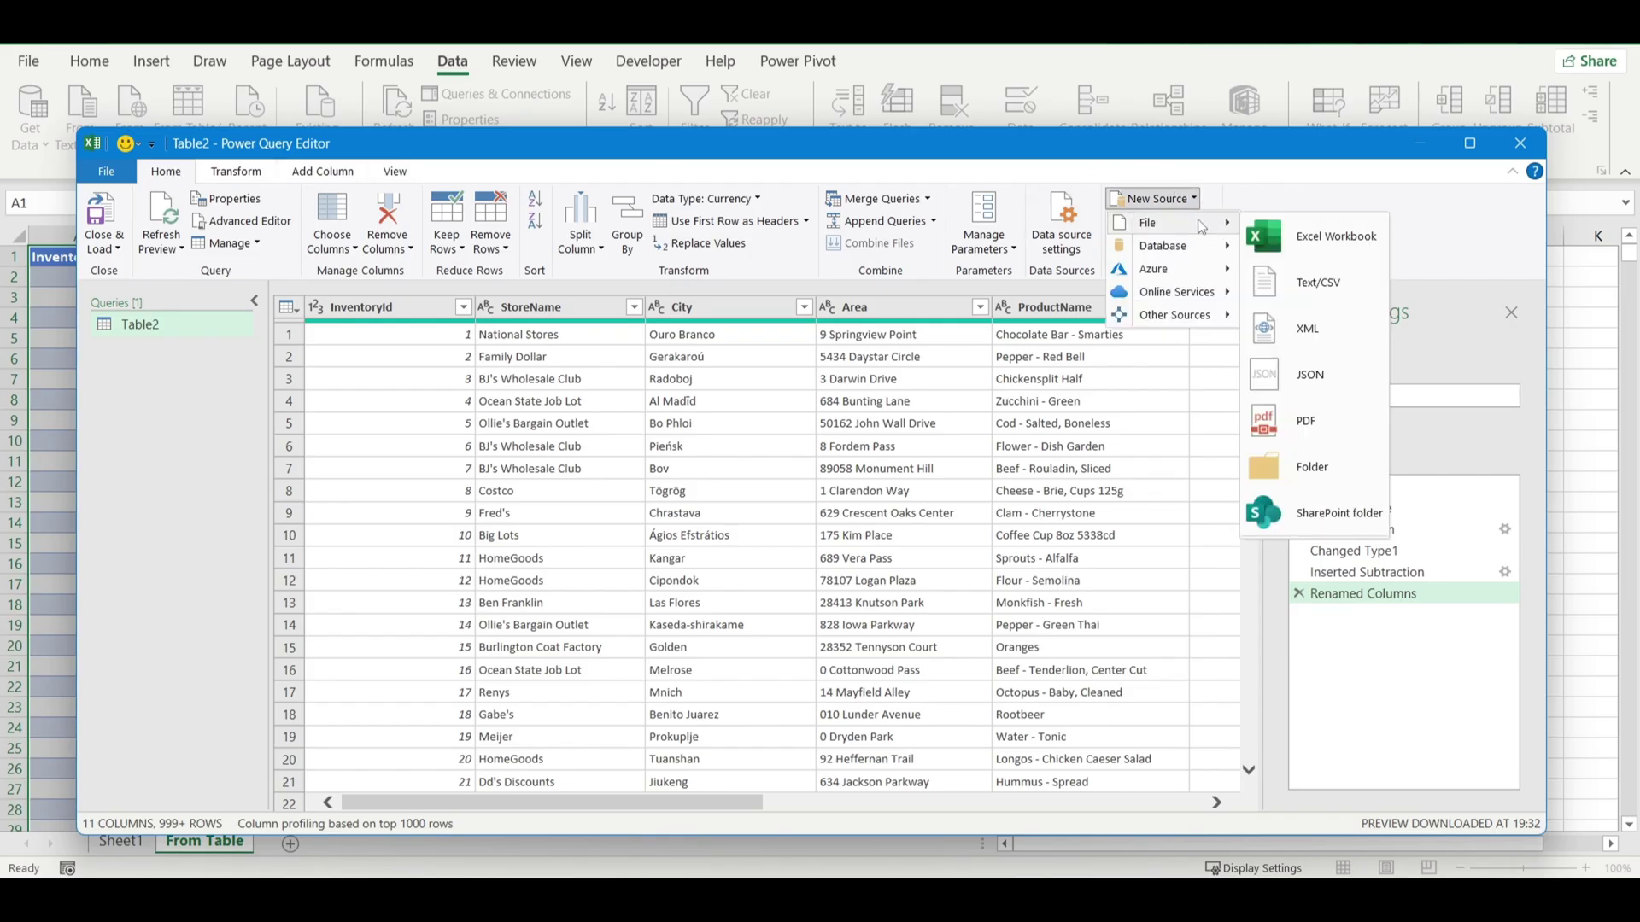
{"action": "left_click", "coordinate": [1293, 289]}
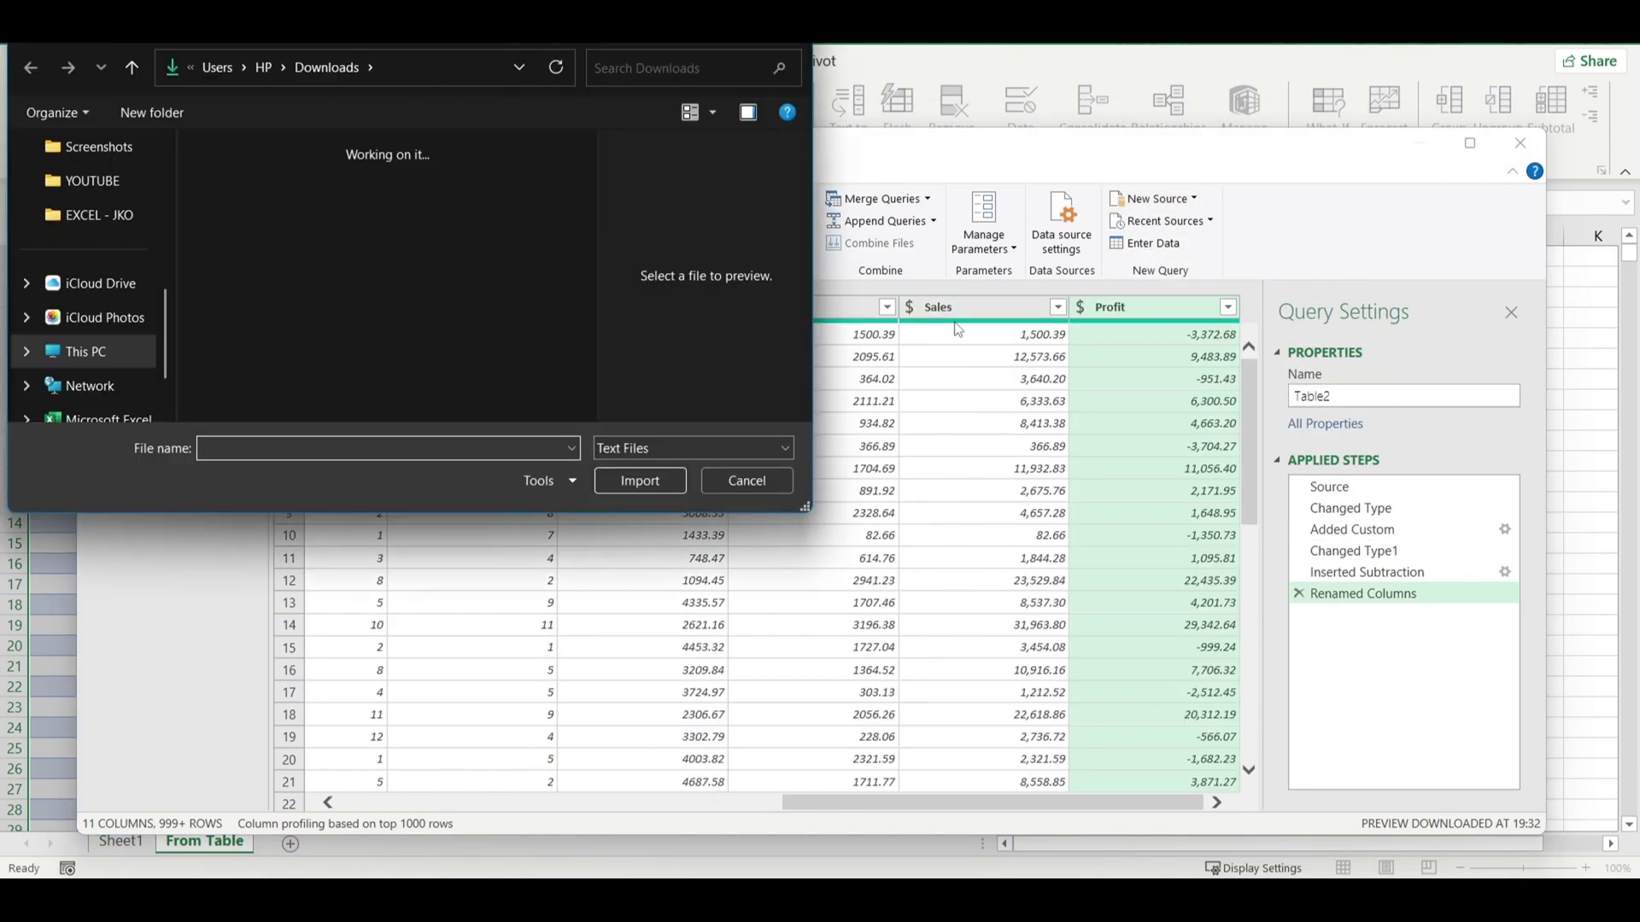
{"action": "left_click", "coordinate": [393, 171]}
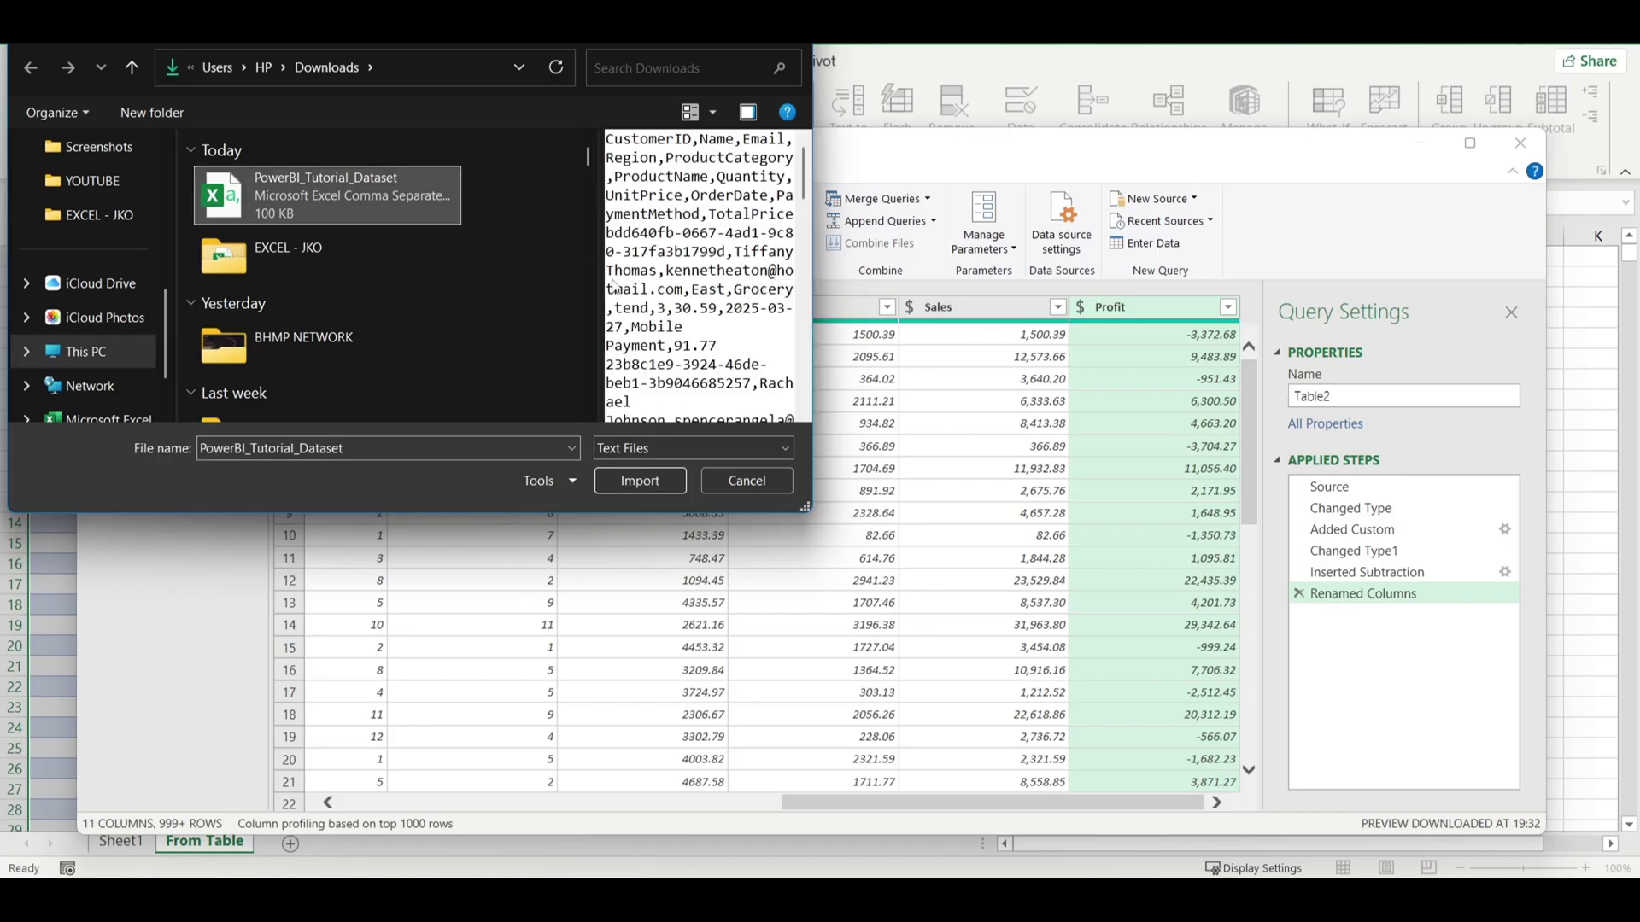
{"action": "left_click", "coordinate": [642, 482]}
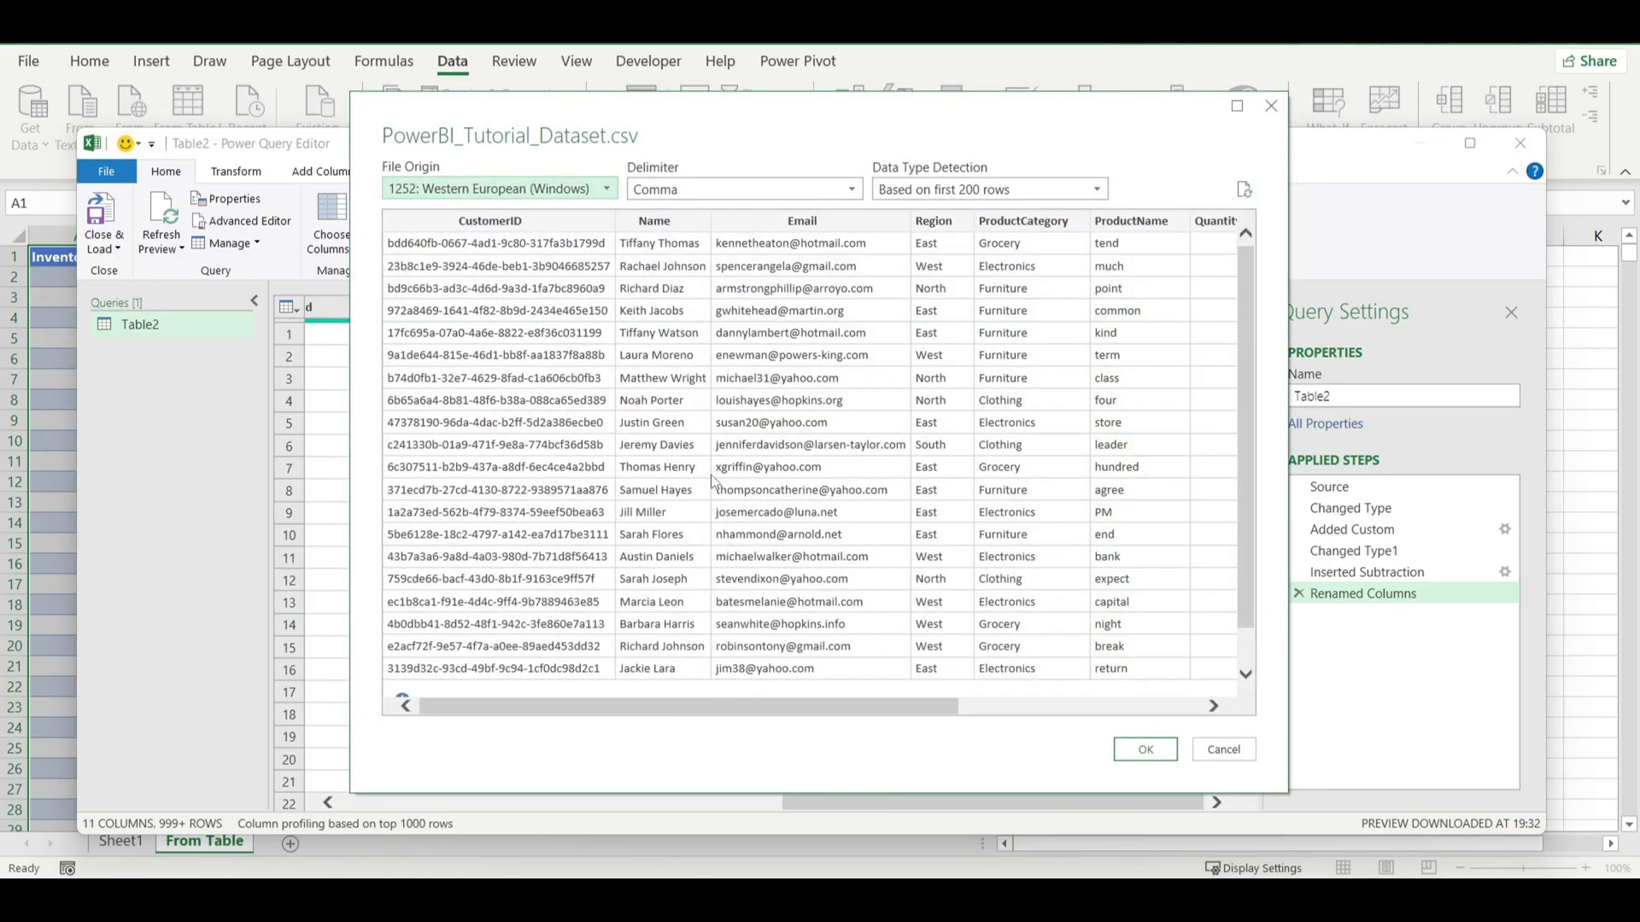
{"action": "scroll", "coordinate": [712, 477], "scroll_direction": "down", "scroll_amount": 1}
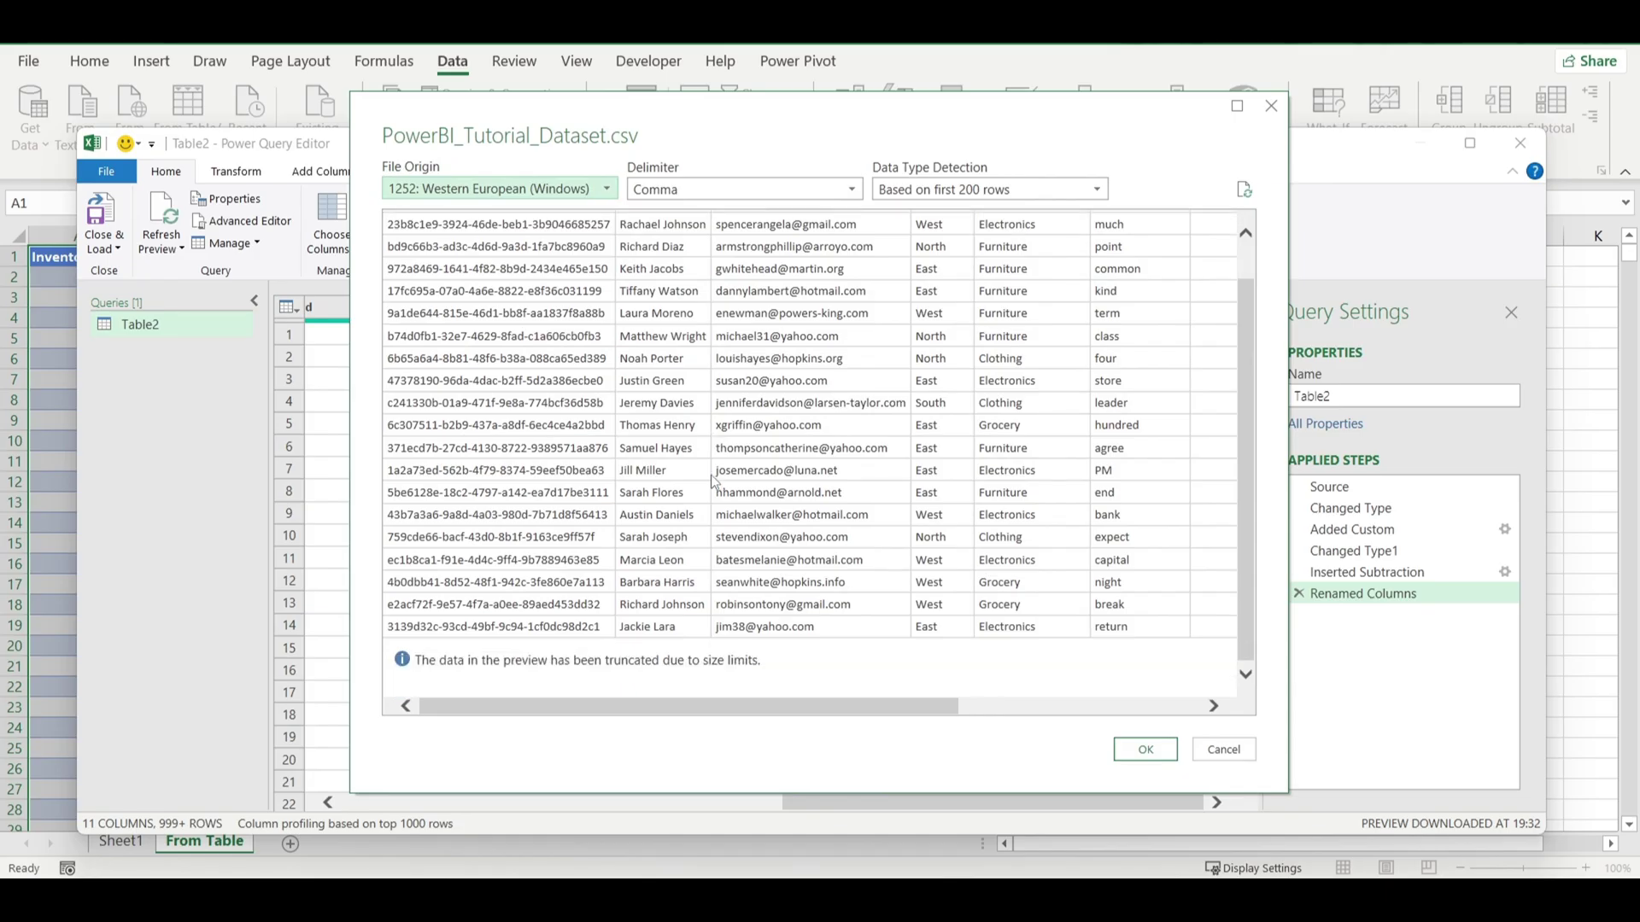
{"action": "left_click", "coordinate": [1137, 750]}
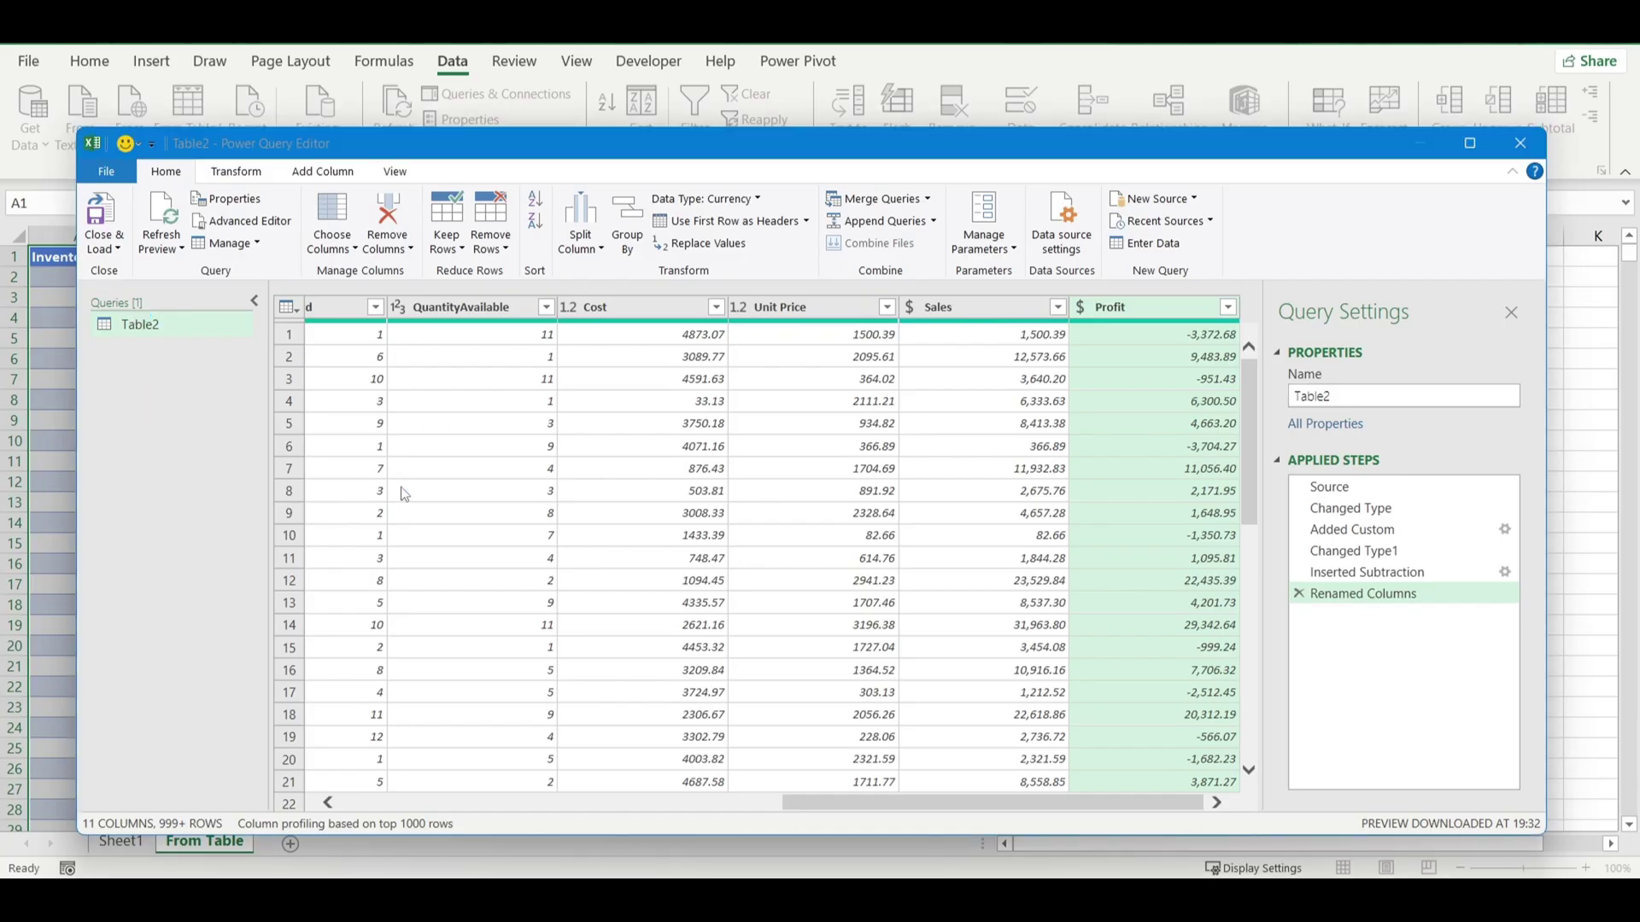
Step: Rename the Table2 query to Inventory
{"action": "left_click", "coordinate": [110, 328]}
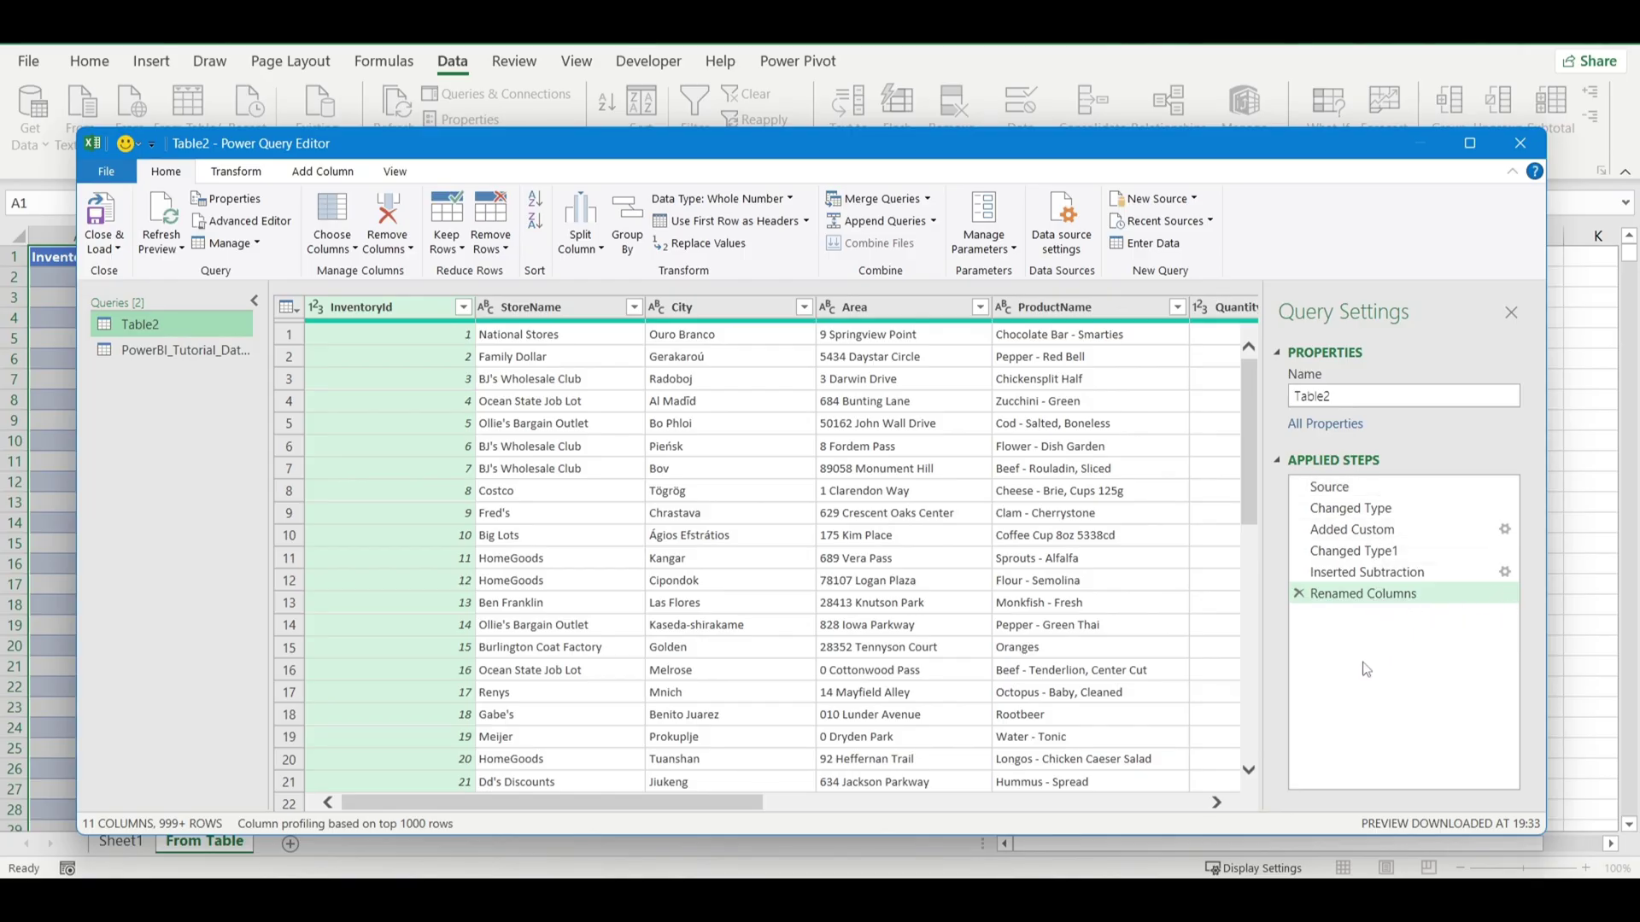
{"action": "double_click", "coordinate": [1368, 393]}
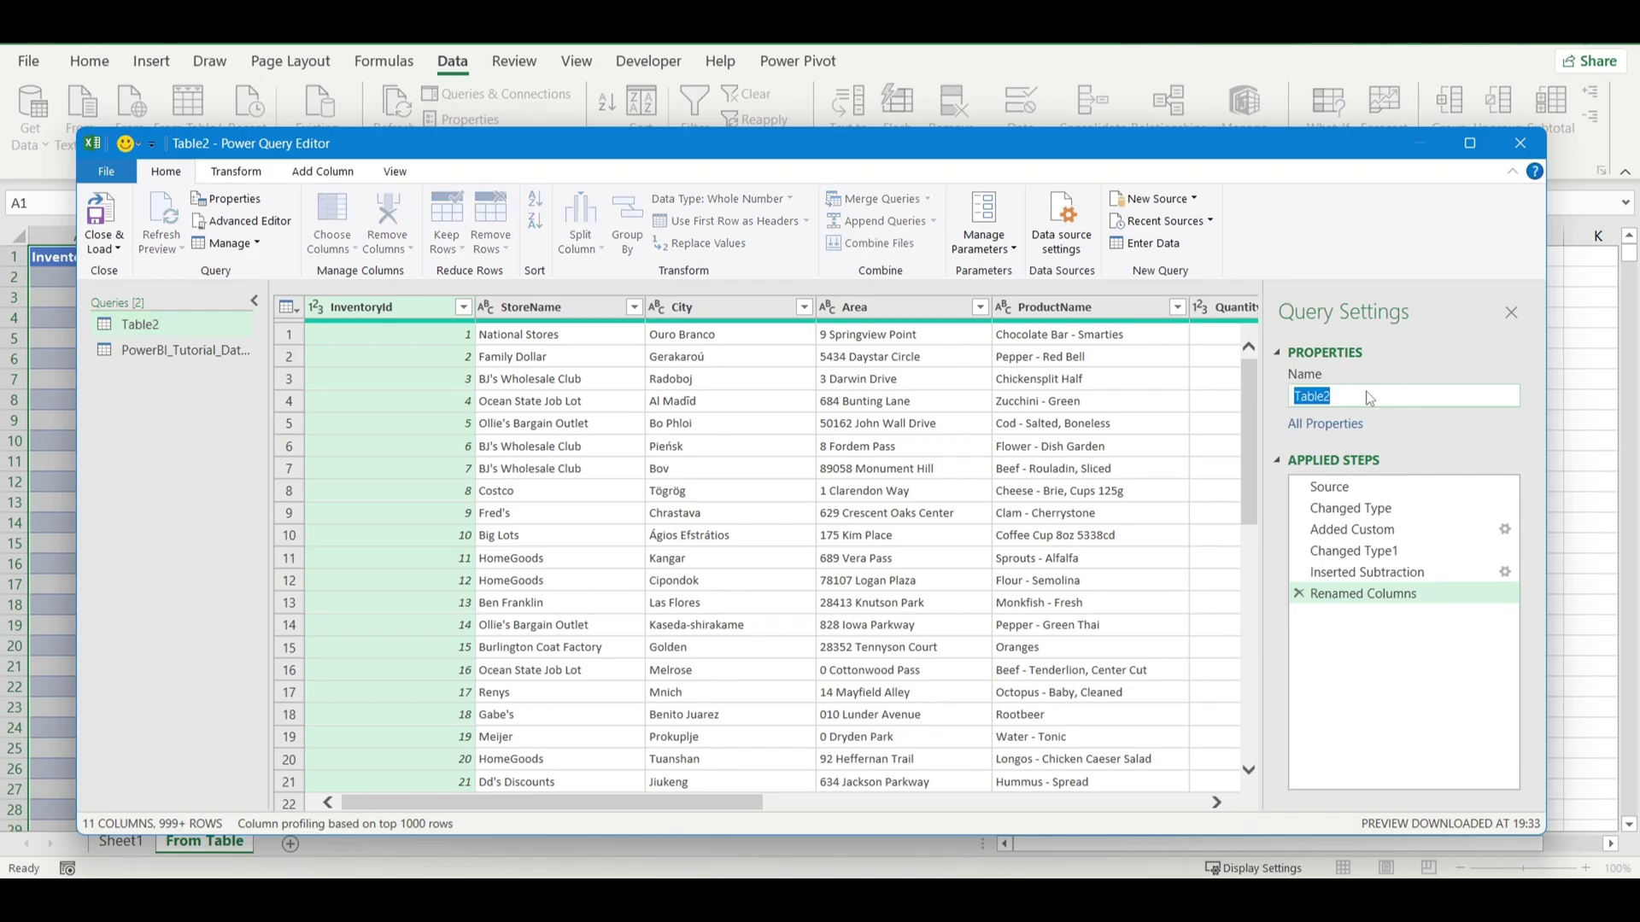
{"action": "key", "text": "BackSpace"}
{"action": "type", "text": "Inventory"}
{"action": "key", "text": "Return"}
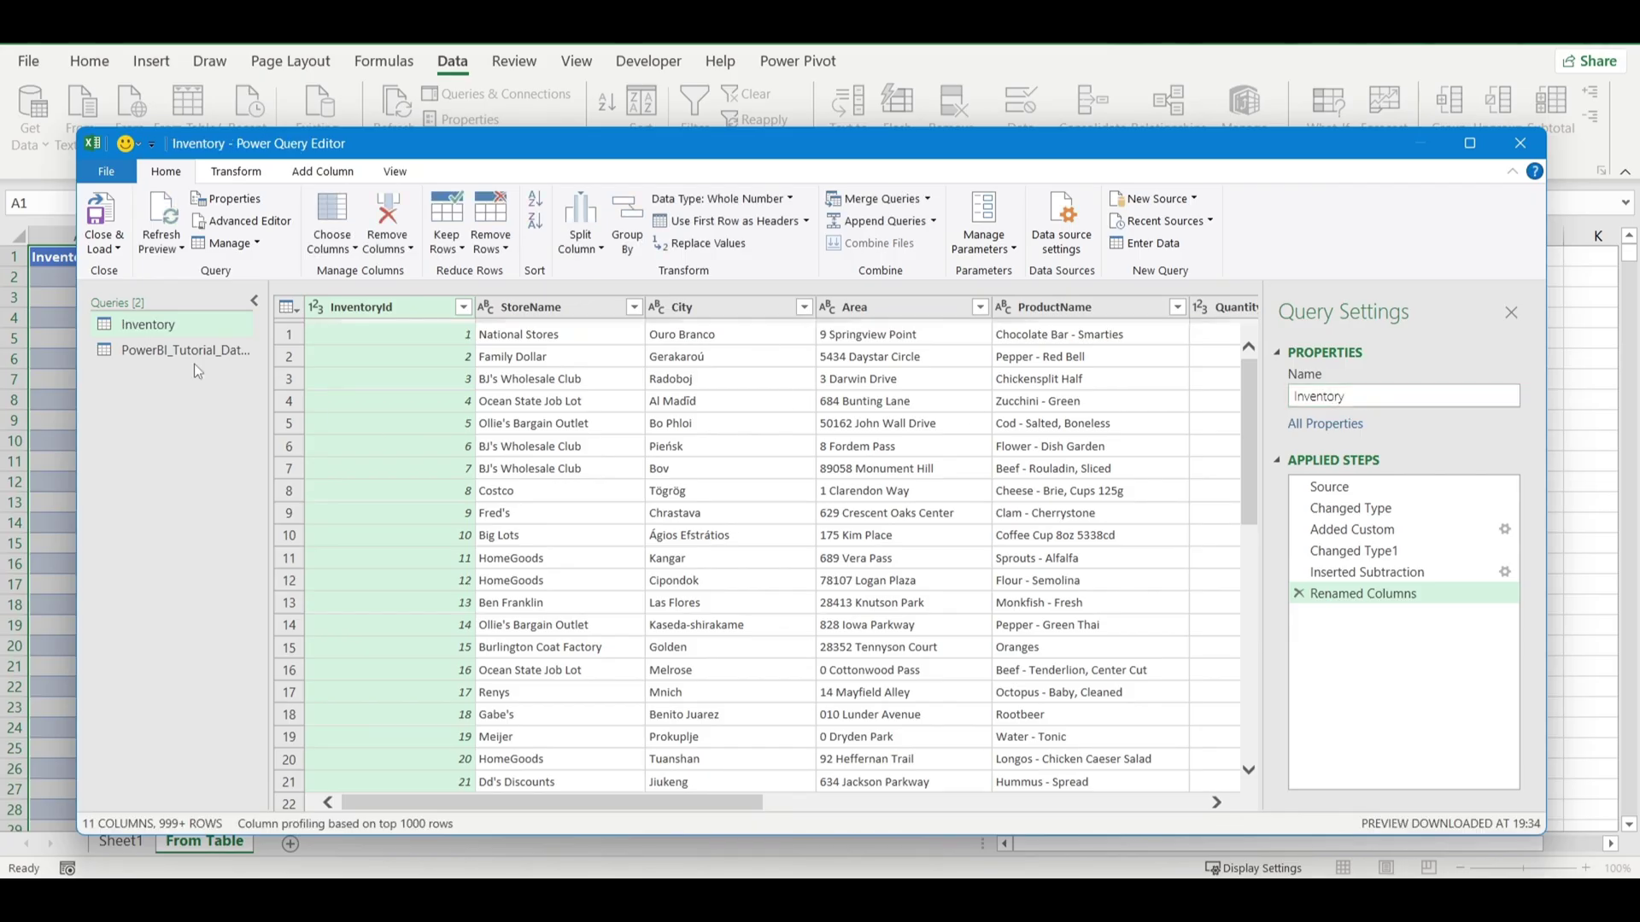
Step: Show the PowerBI_Tutorial_Dataset query and select its OrderDate column
{"action": "left_click", "coordinate": [177, 351]}
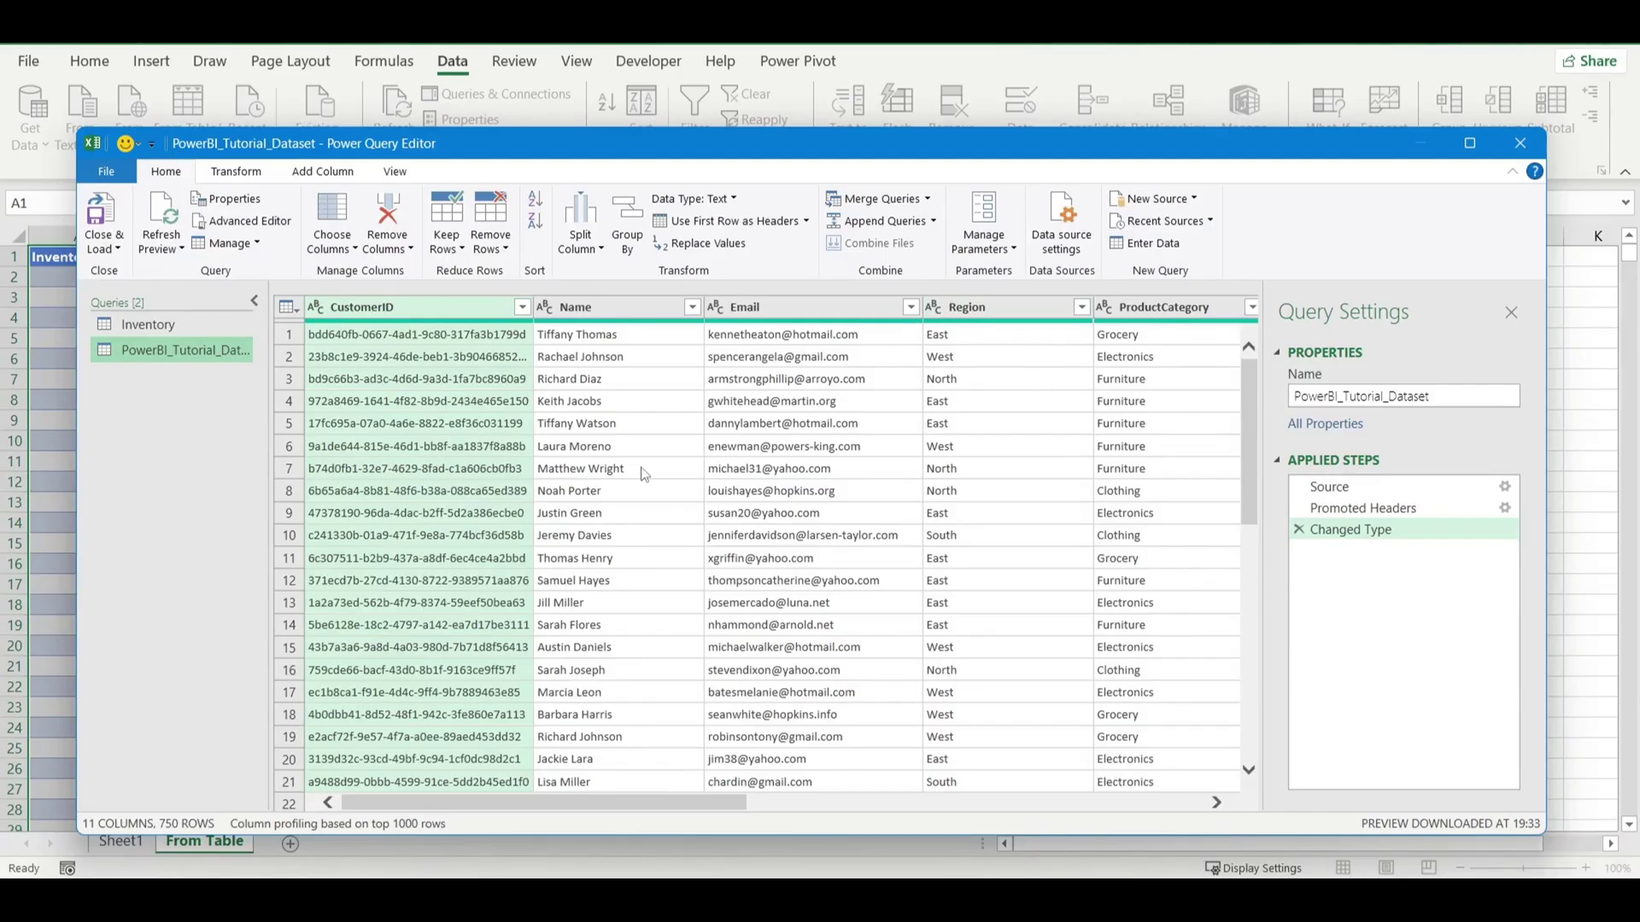
{"action": "scroll", "coordinate": [644, 475], "scroll_direction": "right", "scroll_amount": 3}
{"action": "scroll", "coordinate": [644, 475], "scroll_direction": "right", "scroll_amount": 3}
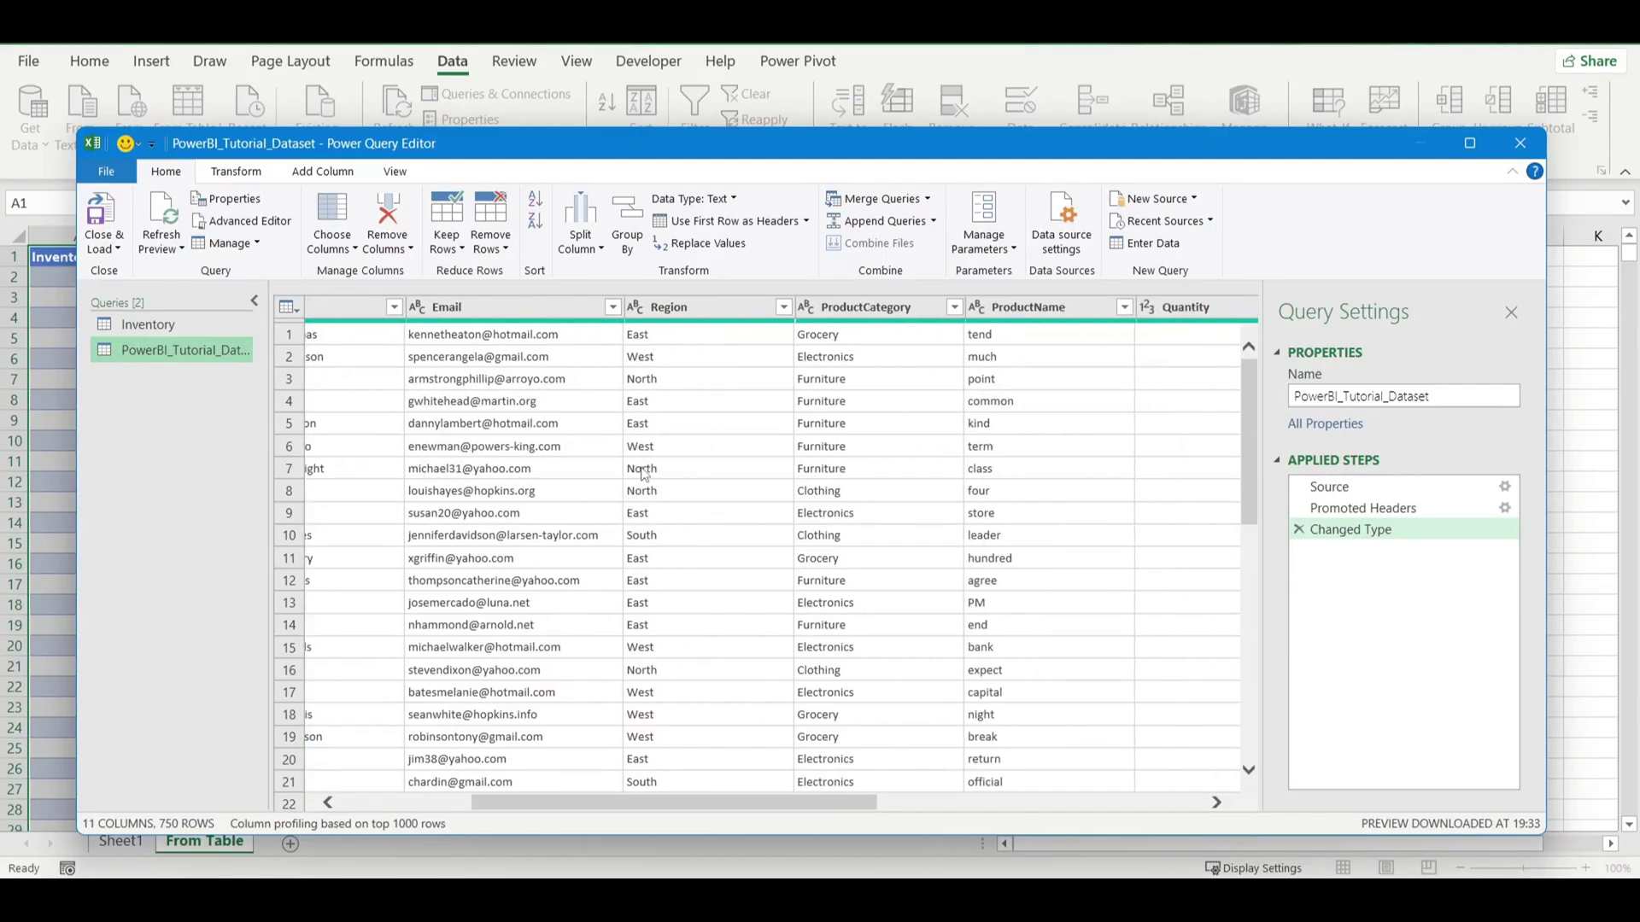
{"action": "scroll", "coordinate": [644, 475], "scroll_direction": "right", "scroll_amount": 3}
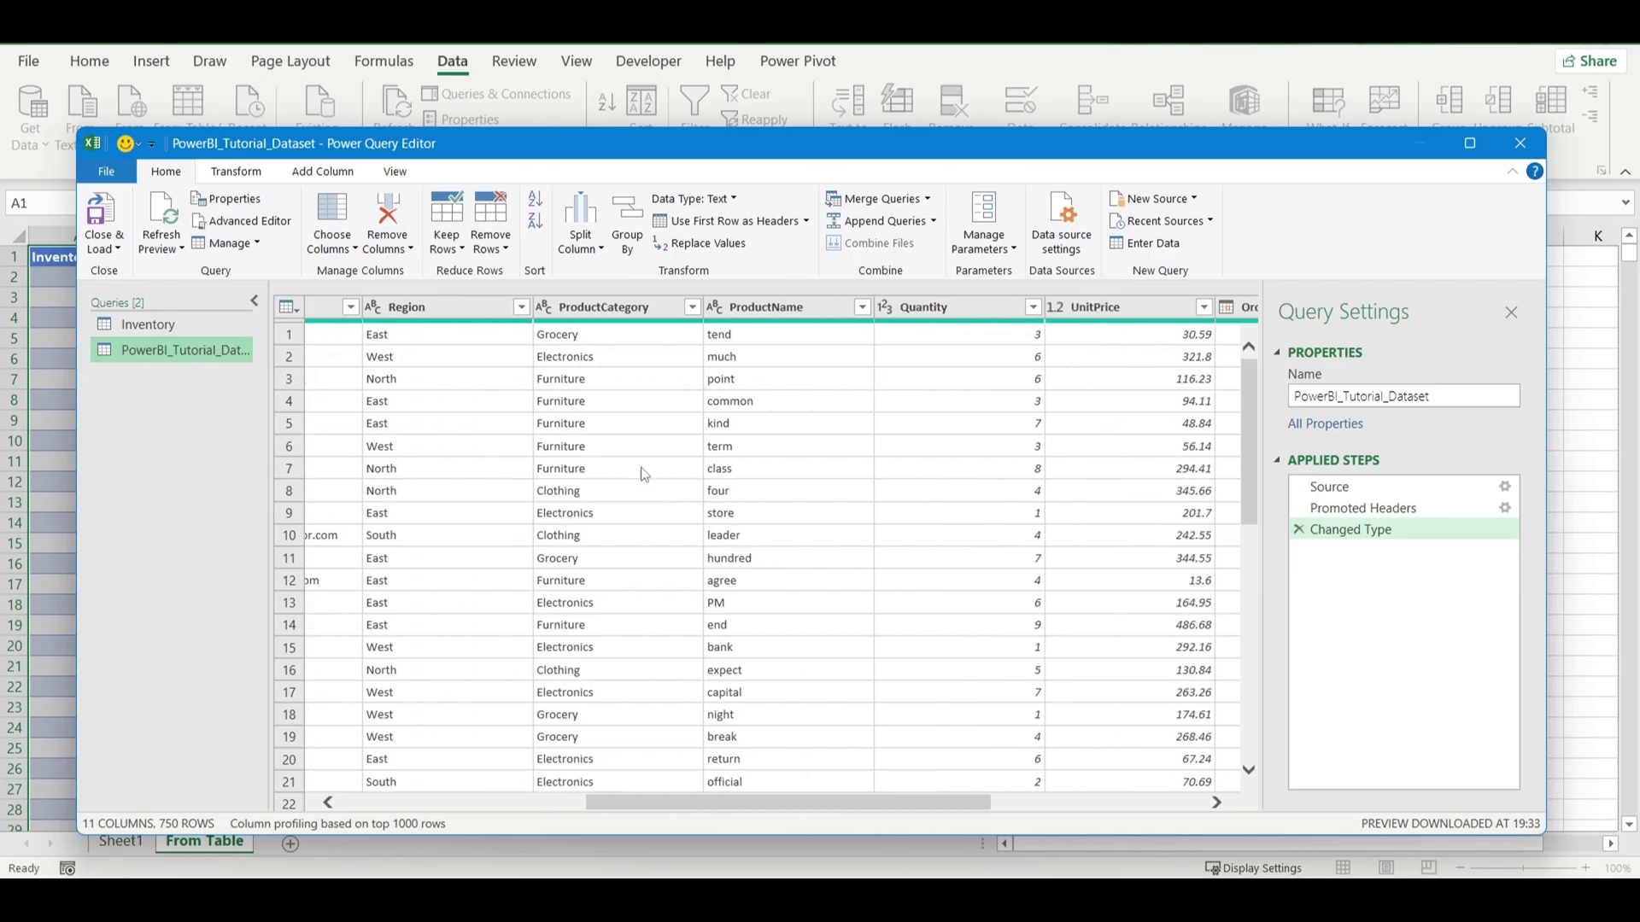
{"action": "scroll", "coordinate": [644, 475], "scroll_direction": "right", "scroll_amount": 3}
{"action": "scroll", "coordinate": [644, 475], "scroll_direction": "right", "scroll_amount": 2}
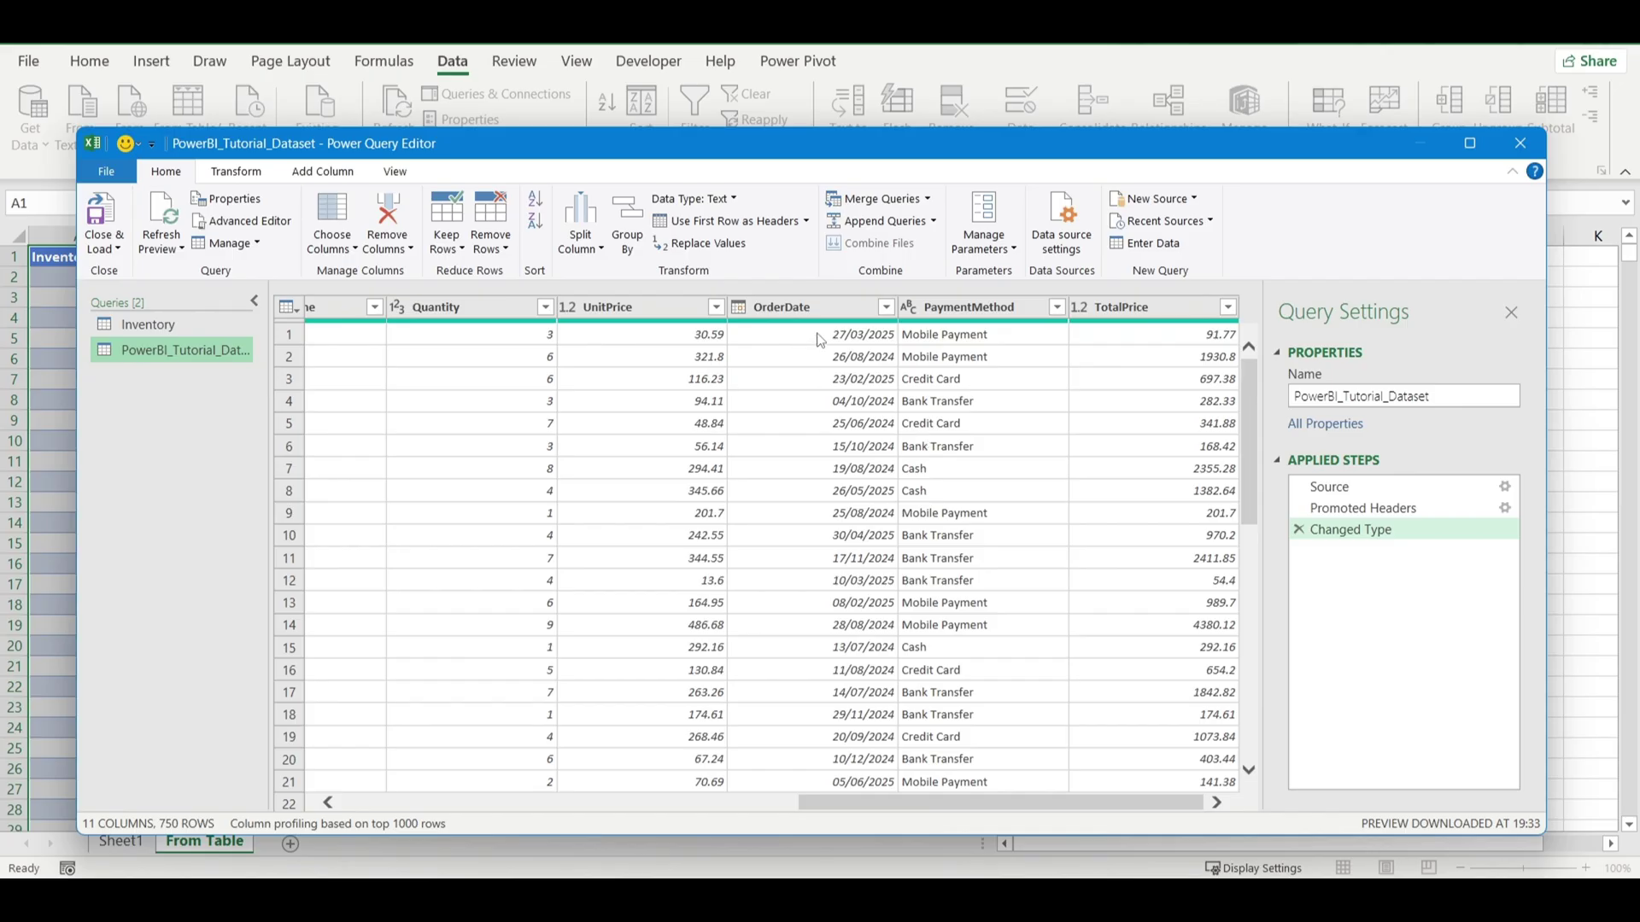
{"action": "left_click", "coordinate": [815, 306]}
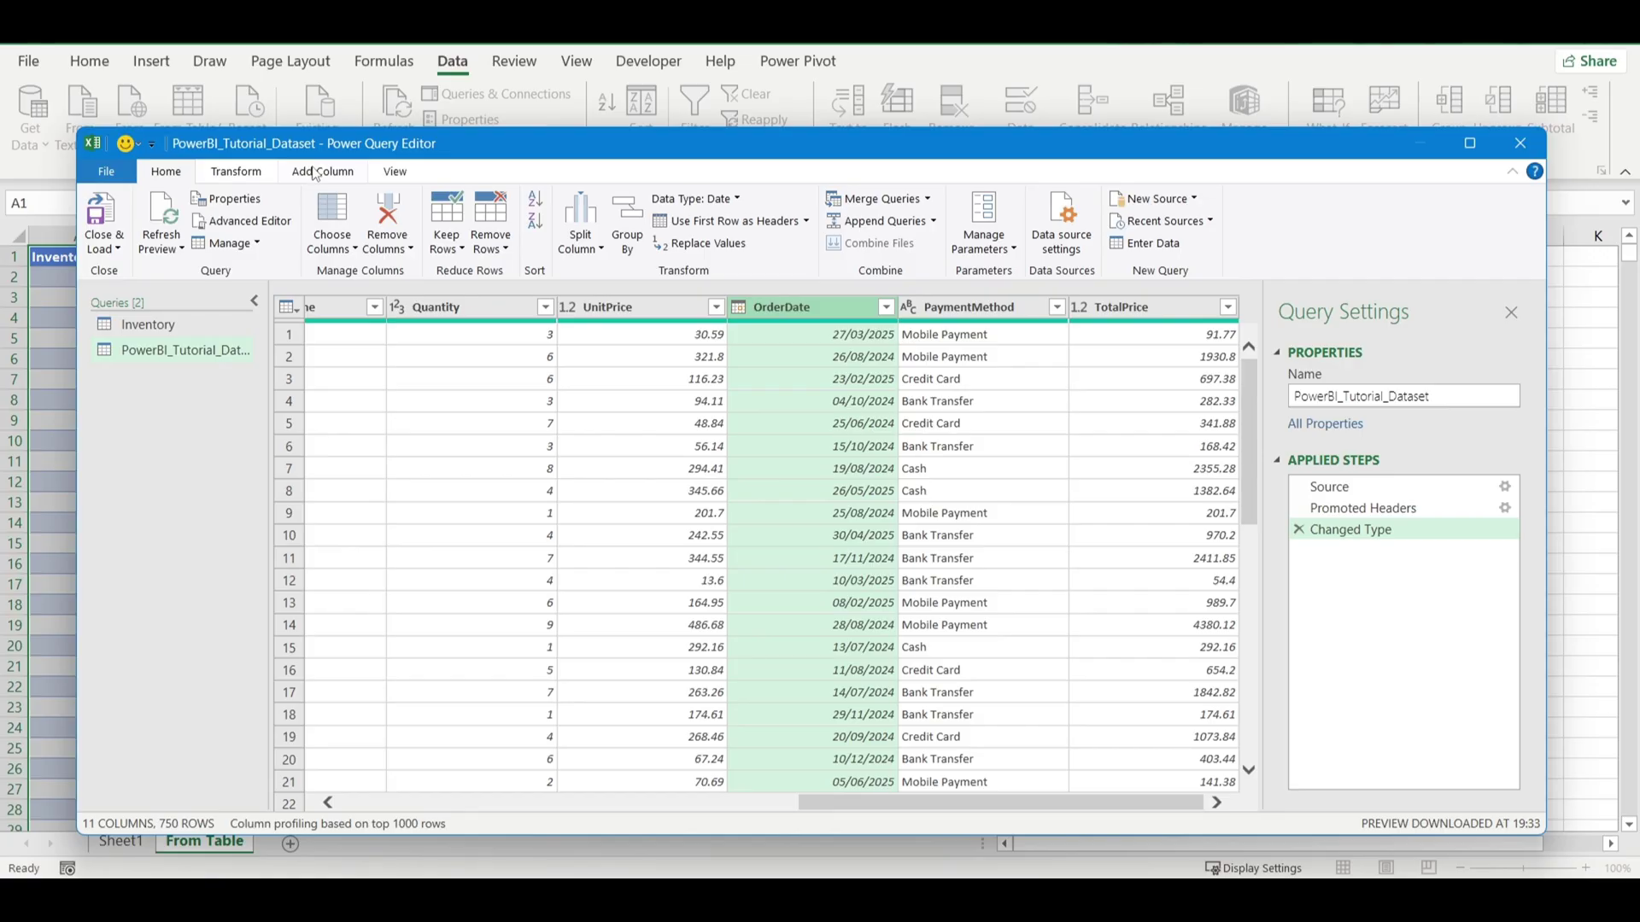
Step: Duplicate the PowerBI_Tutorial_Dataset query as PowerBI_Tutorial_Dataset (2)
{"action": "right_click", "coordinate": [179, 357]}
{"action": "left_click", "coordinate": [228, 463]}
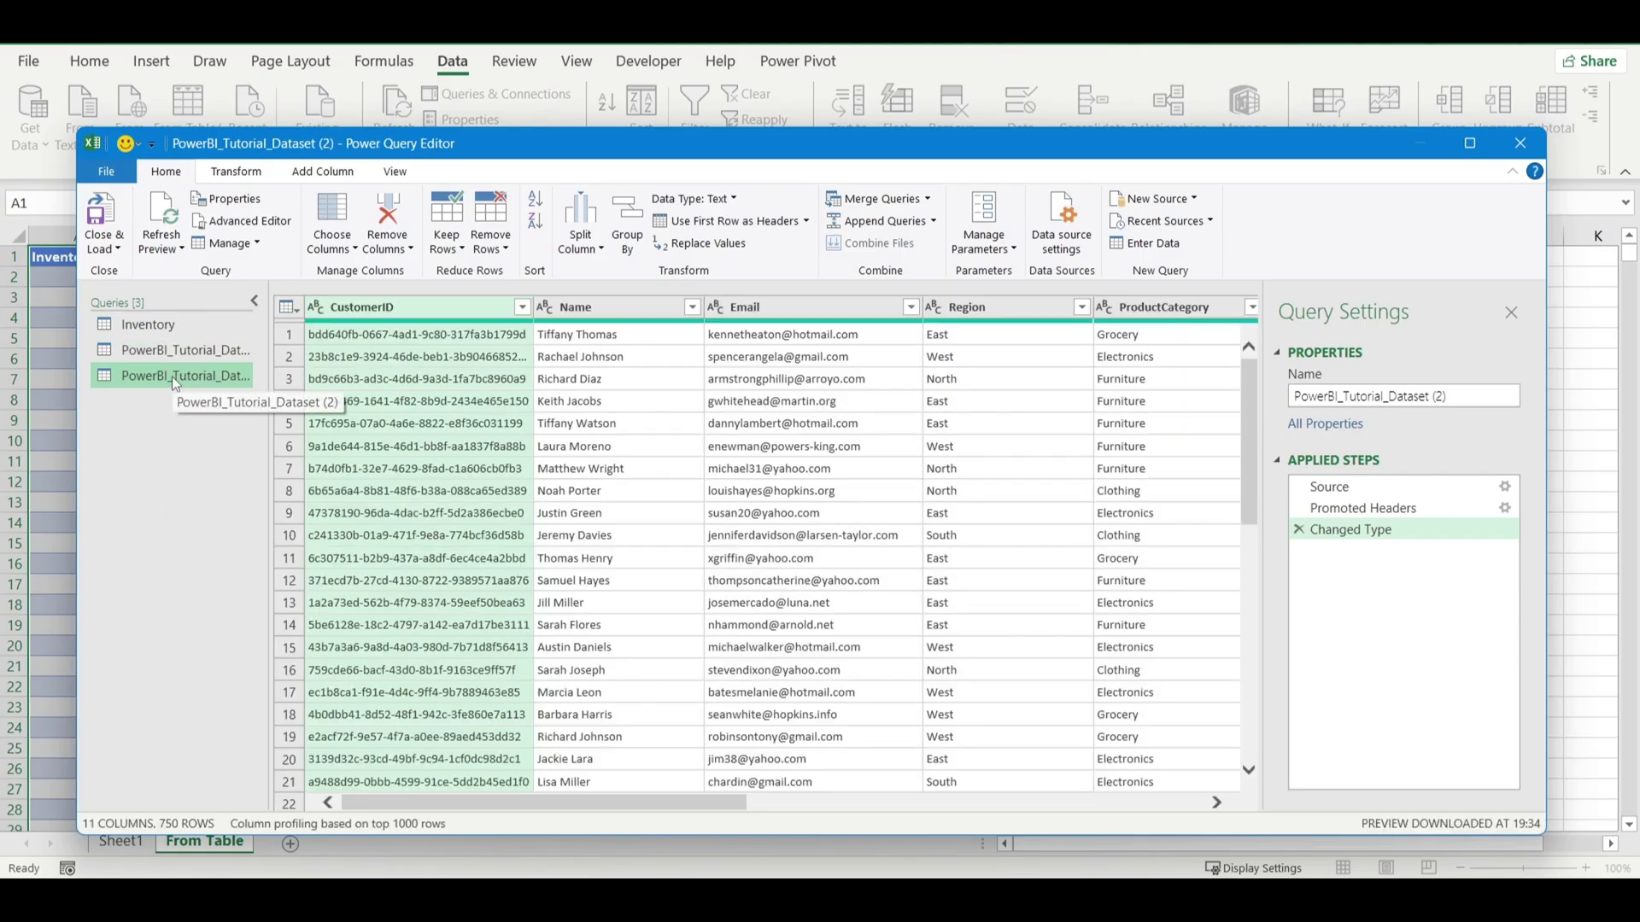
{"action": "scroll", "coordinate": [1091, 393], "scroll_direction": "right", "scroll_amount": 3}
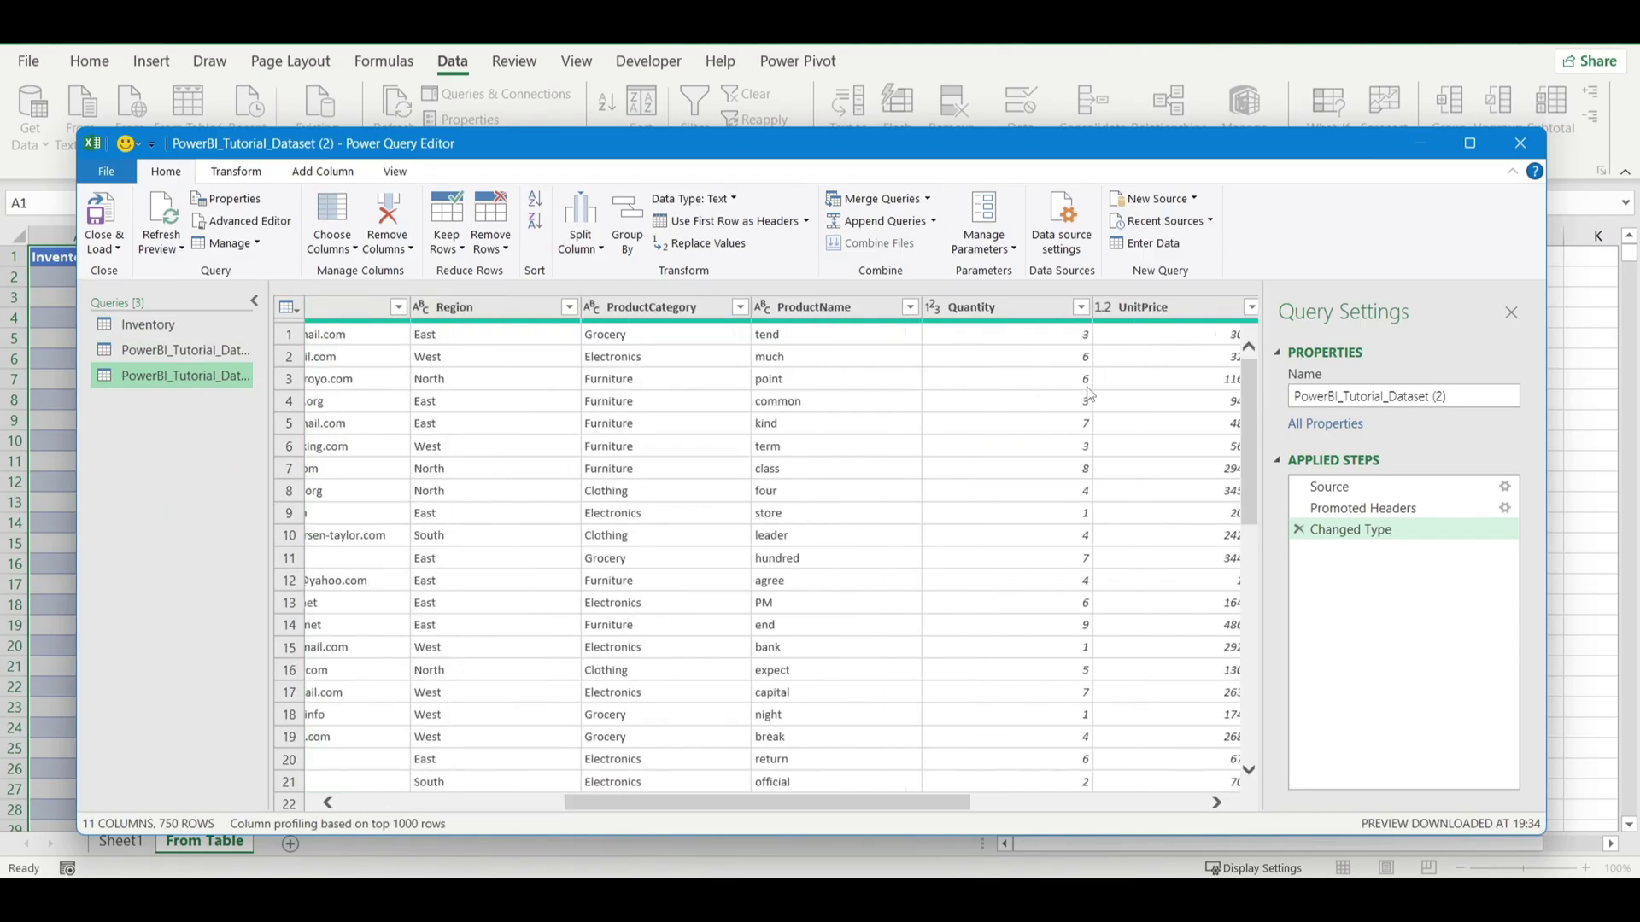
{"action": "scroll", "coordinate": [1052, 403], "scroll_direction": "right", "scroll_amount": 3}
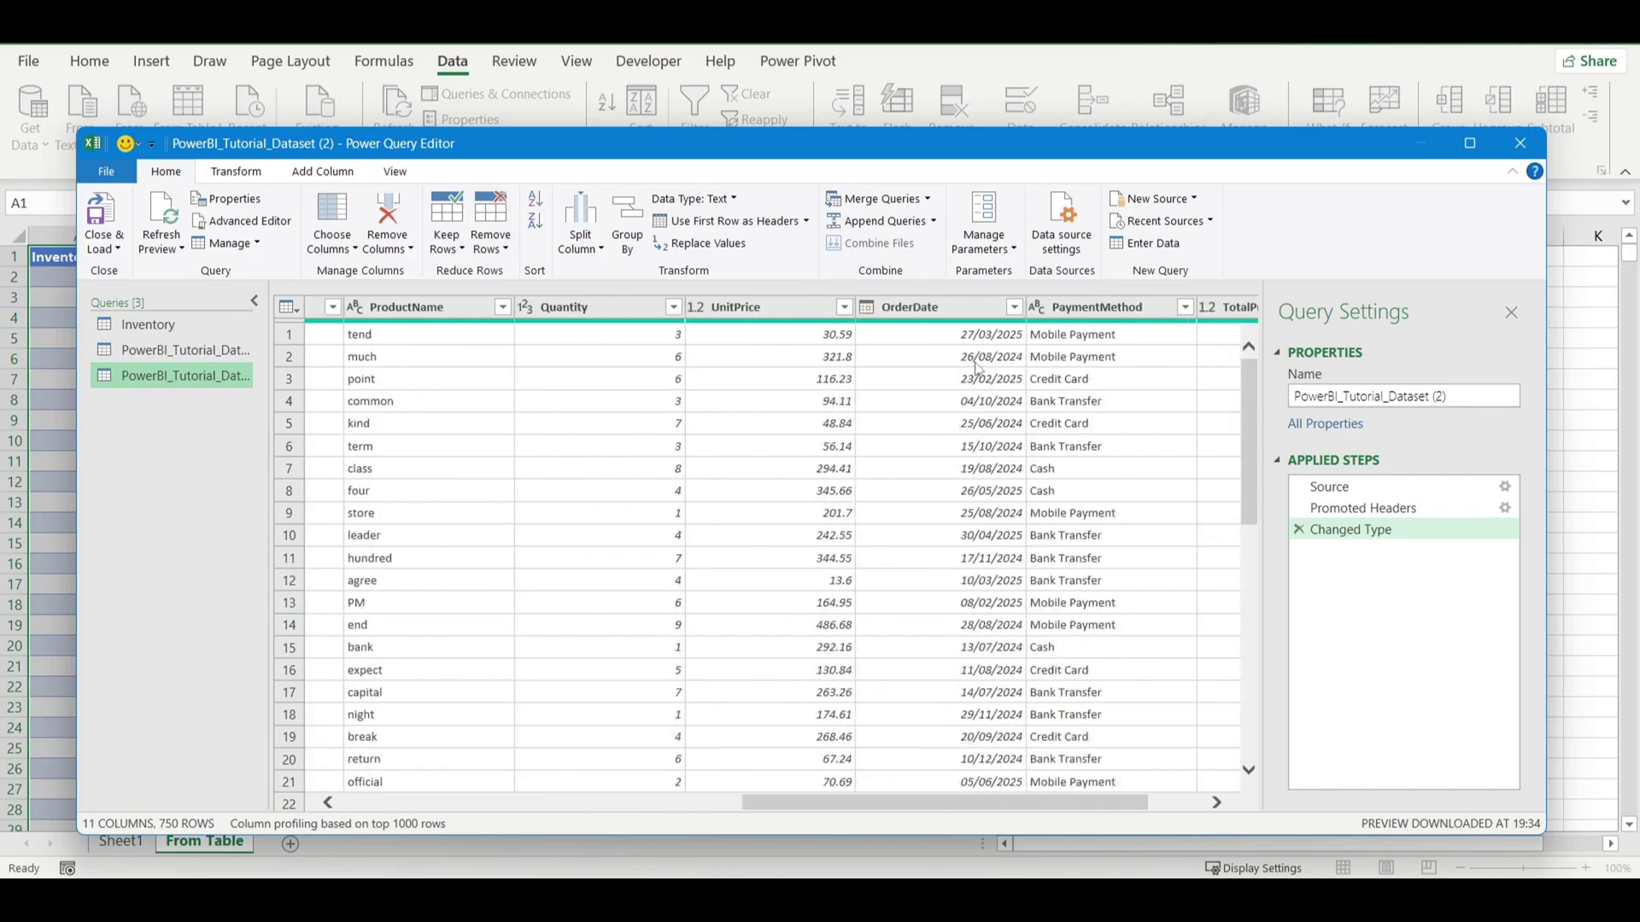
Step: Keep only the OrderDate column and remove duplicate dates, leaving 324 rows
{"action": "left_click", "coordinate": [912, 309]}
{"action": "right_click", "coordinate": [913, 310]}
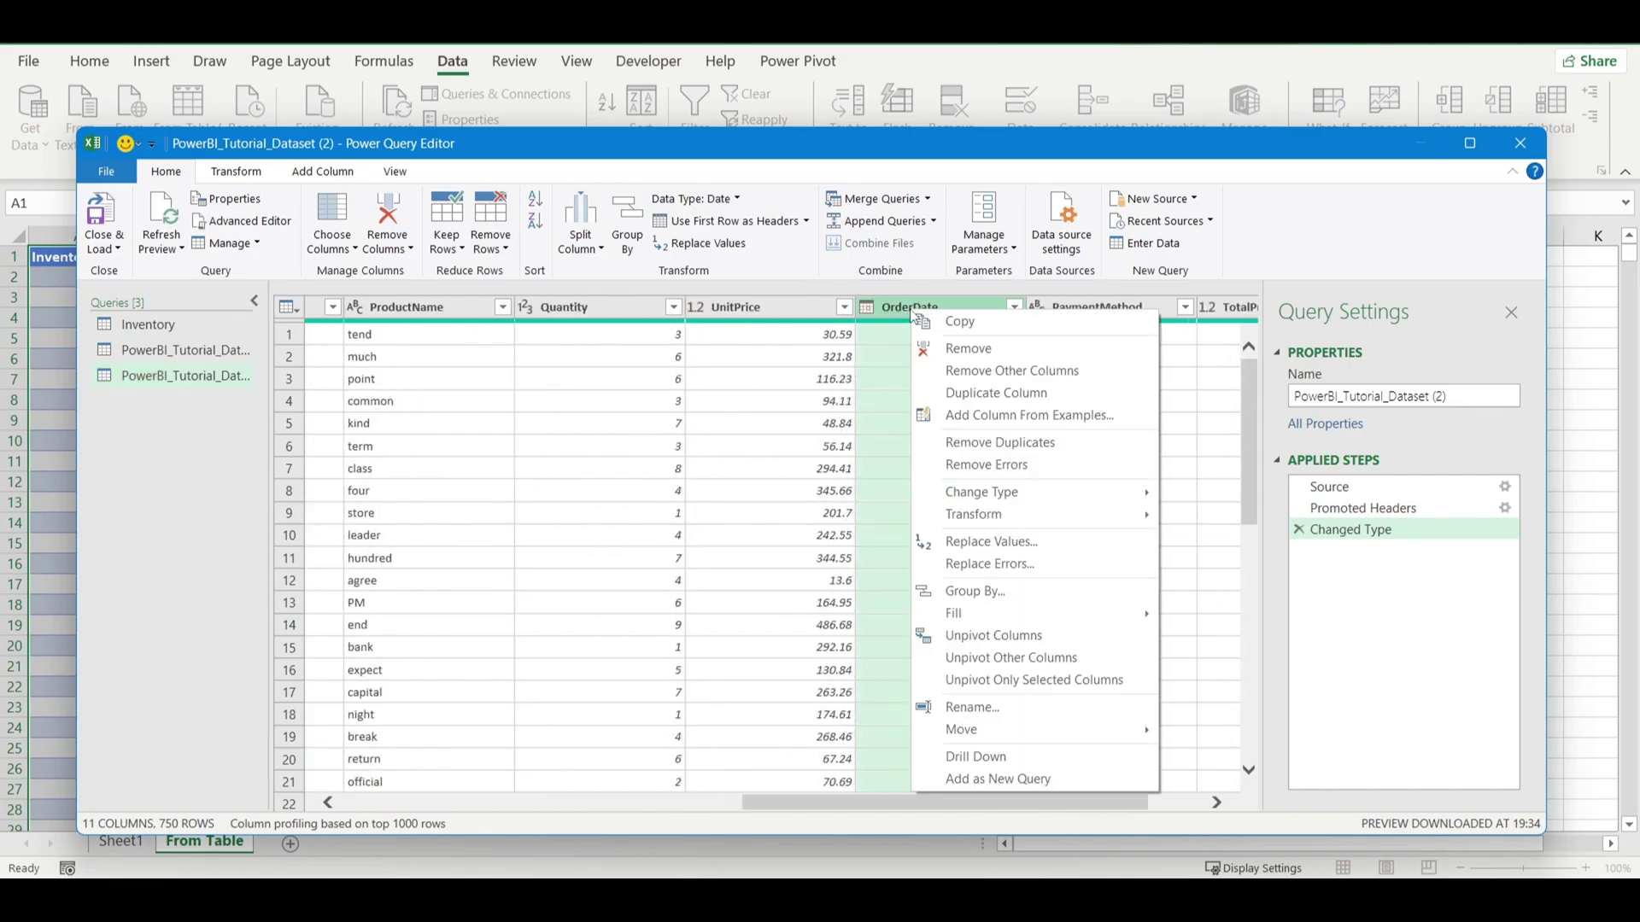
{"action": "left_click", "coordinate": [1012, 371]}
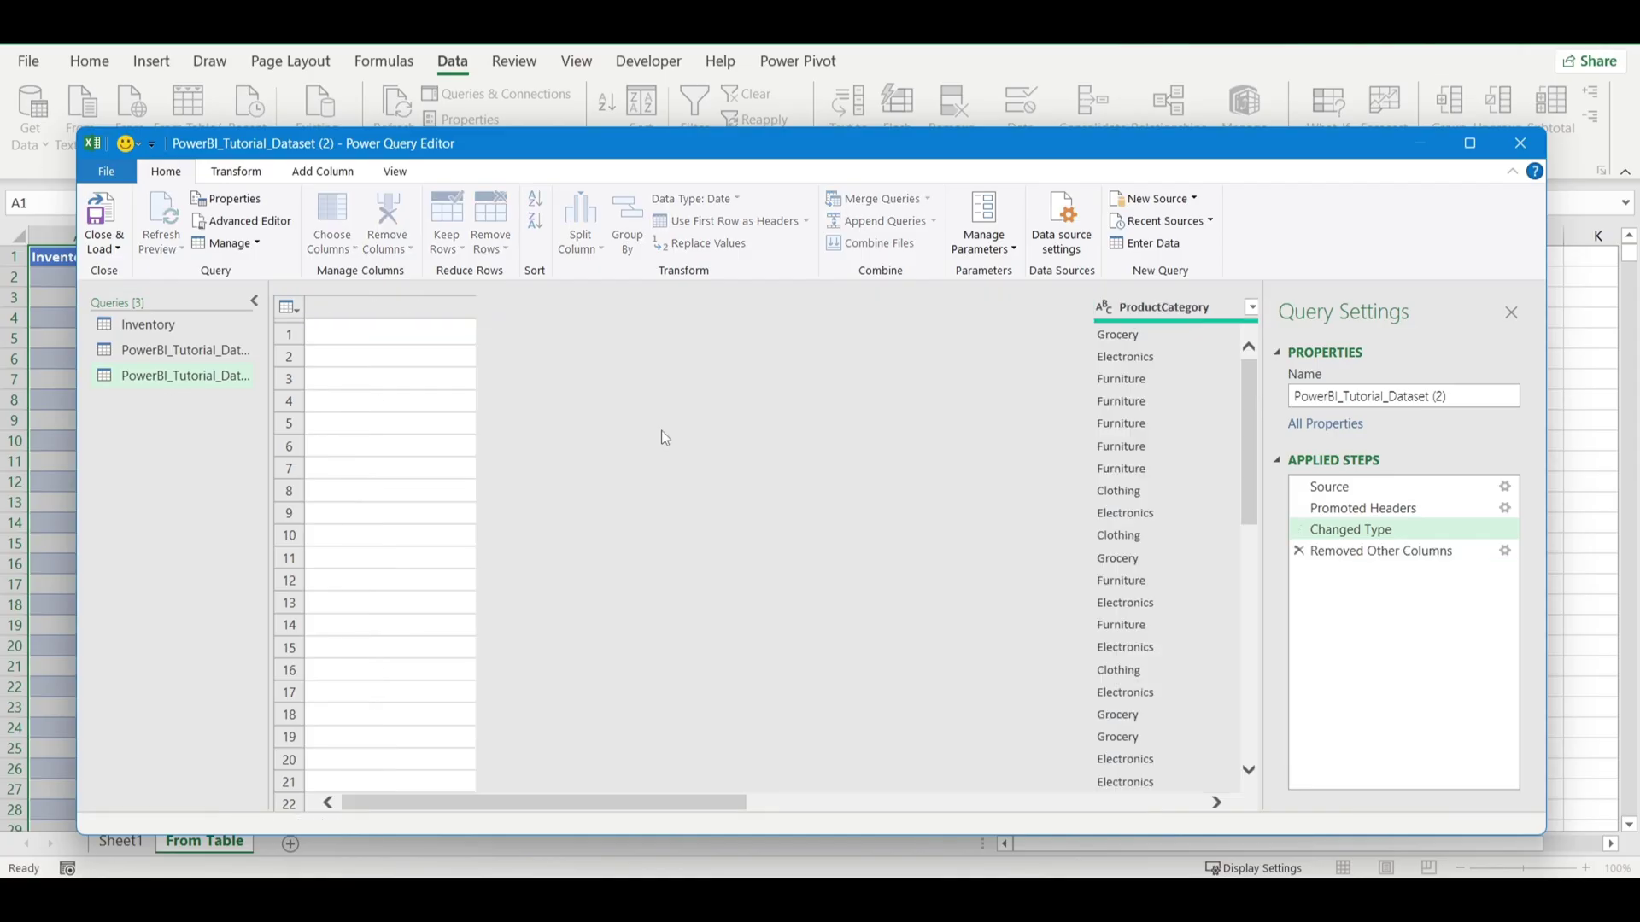
{"action": "right_click", "coordinate": [366, 314]}
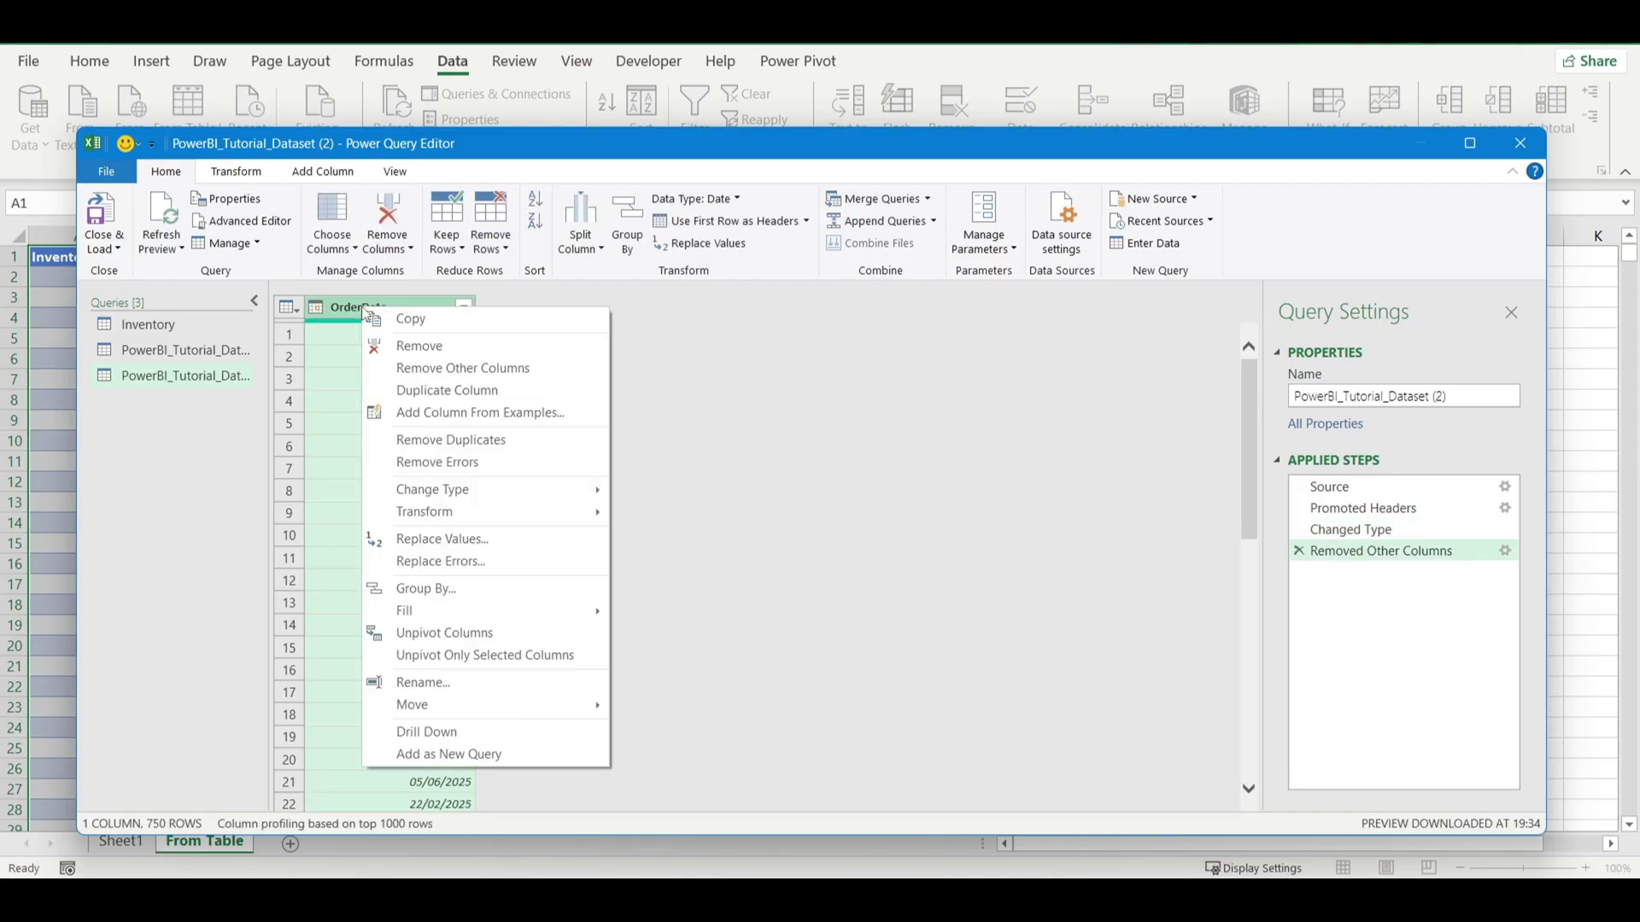
{"action": "left_click", "coordinate": [472, 427]}
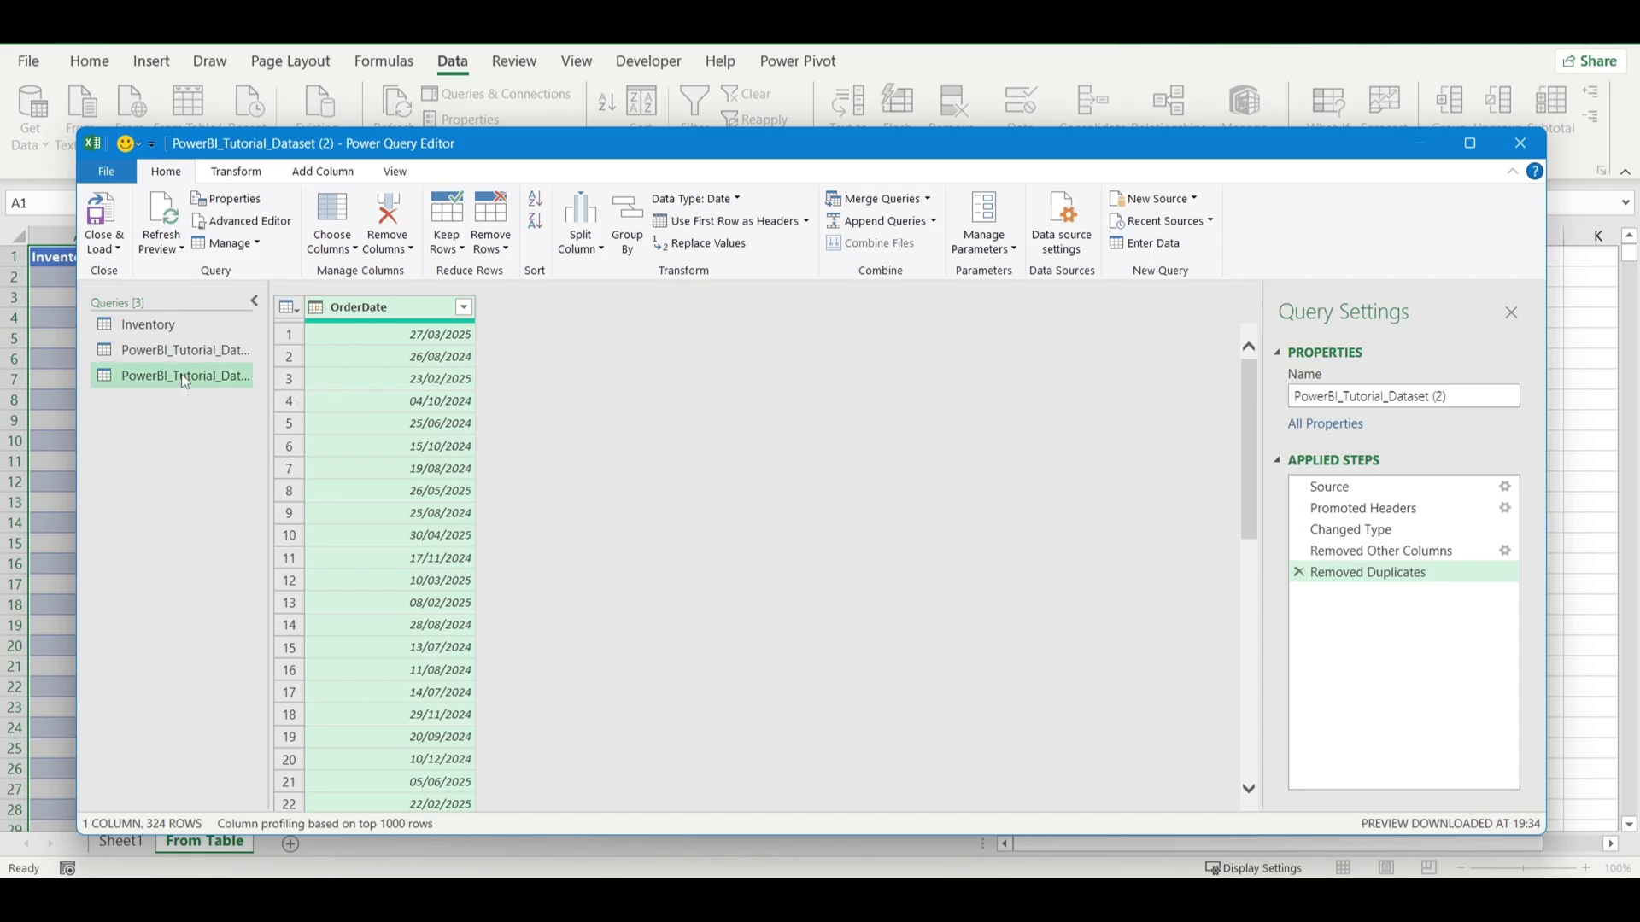
Step: Rename the duplicate query to DATE TABLE
{"action": "triple_click", "coordinate": [1357, 393]}
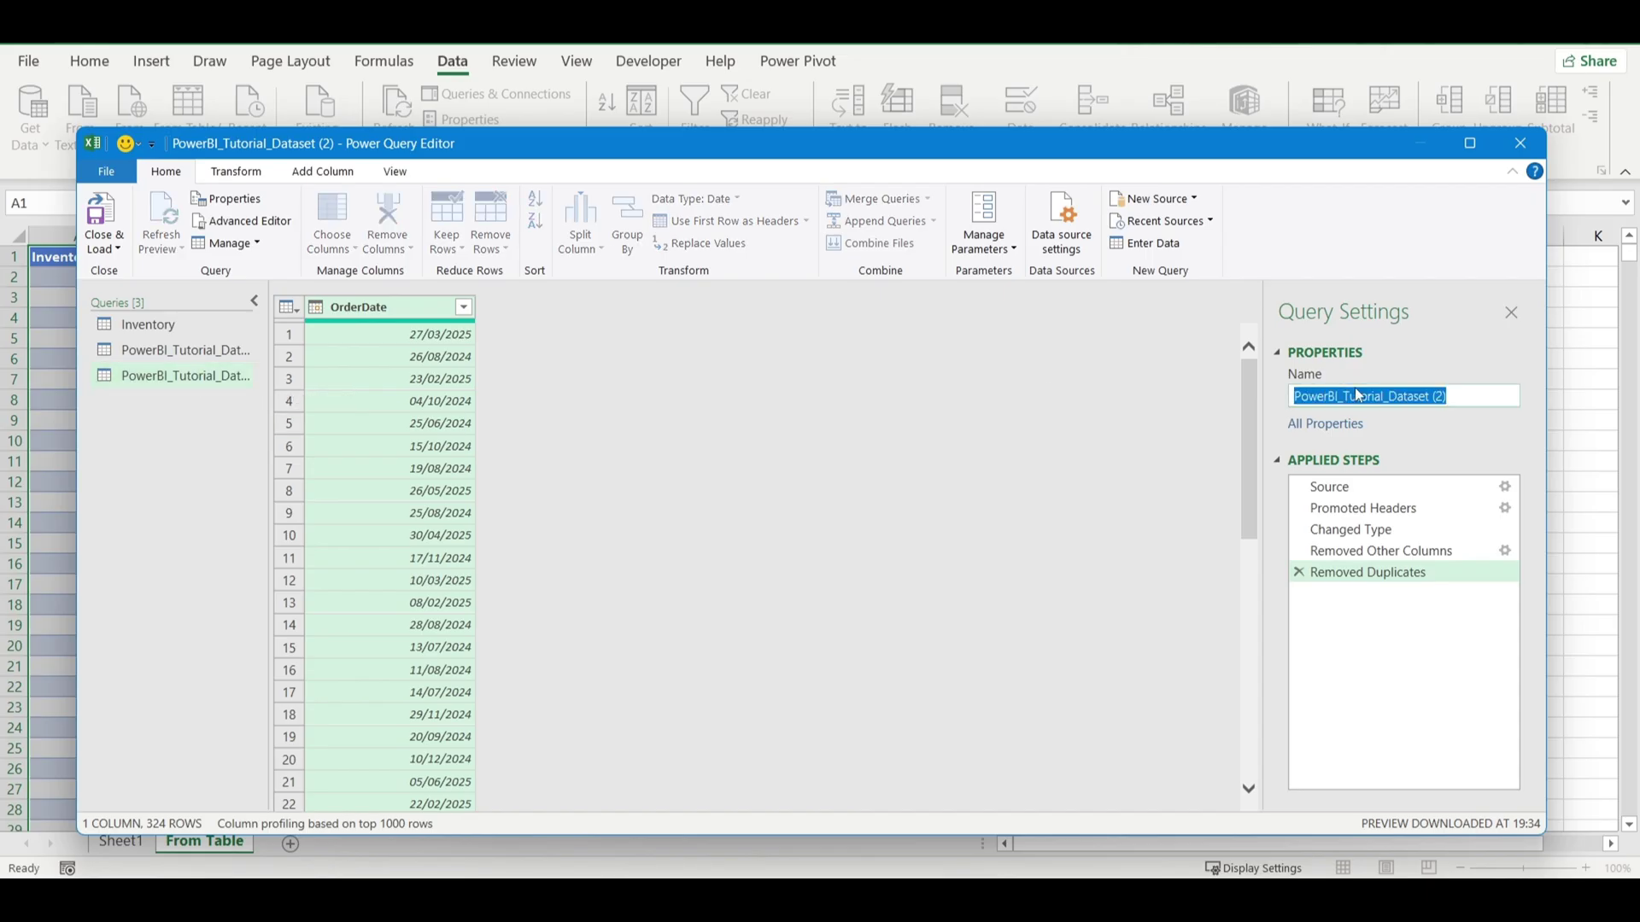
{"action": "type", "text": "DATE"}
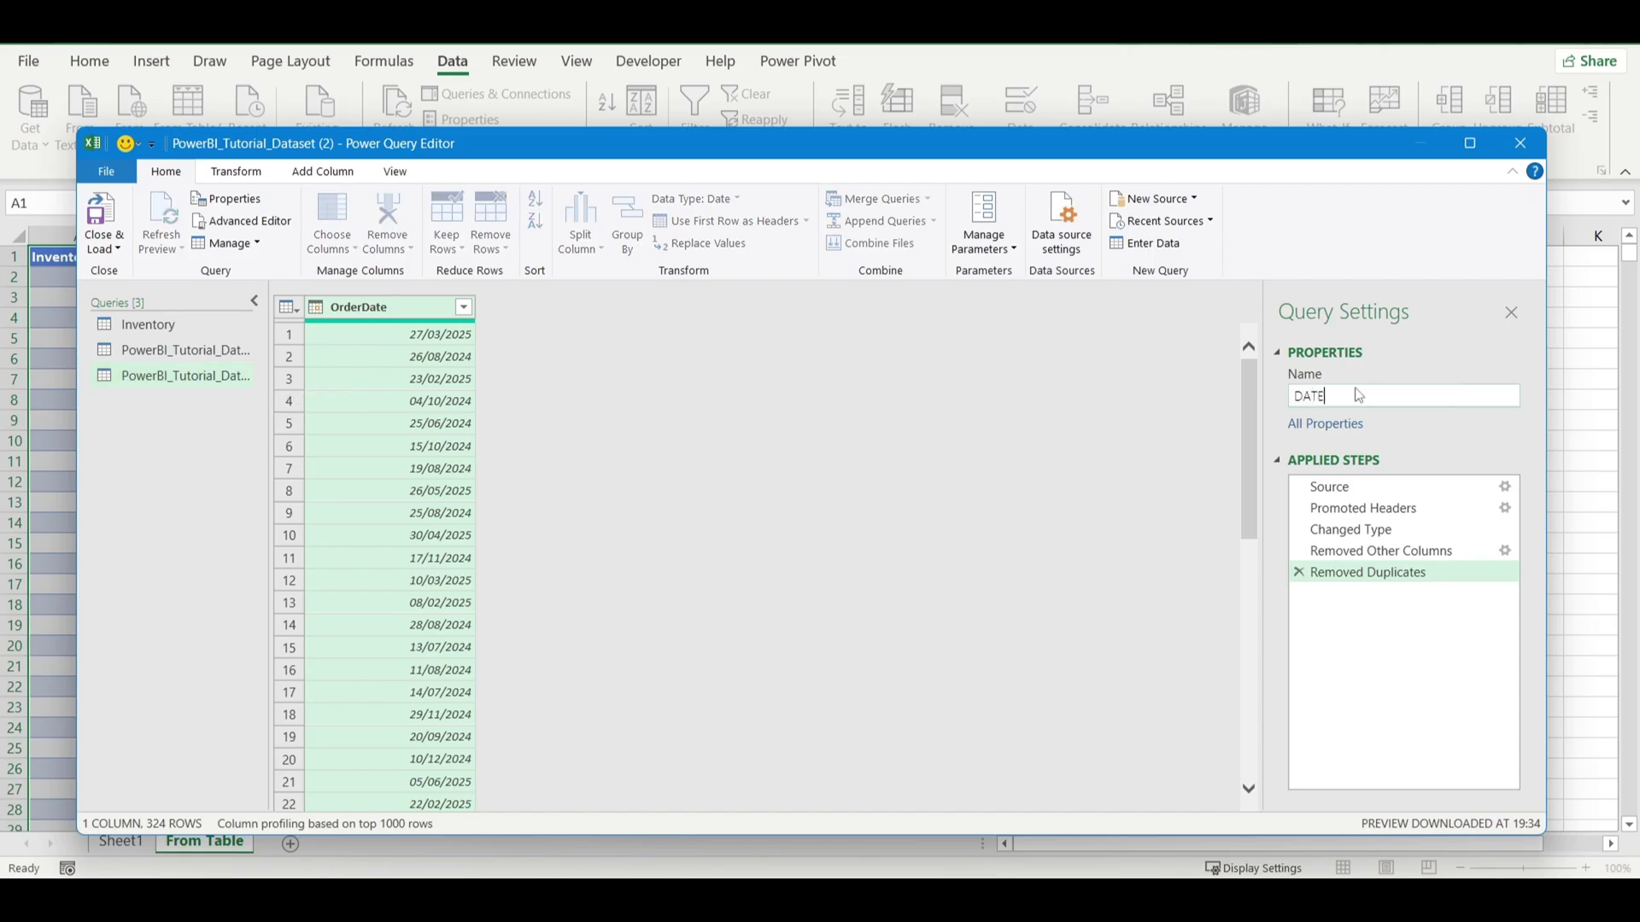
{"action": "type", "text": " TABLE"}
{"action": "key", "text": "Return"}
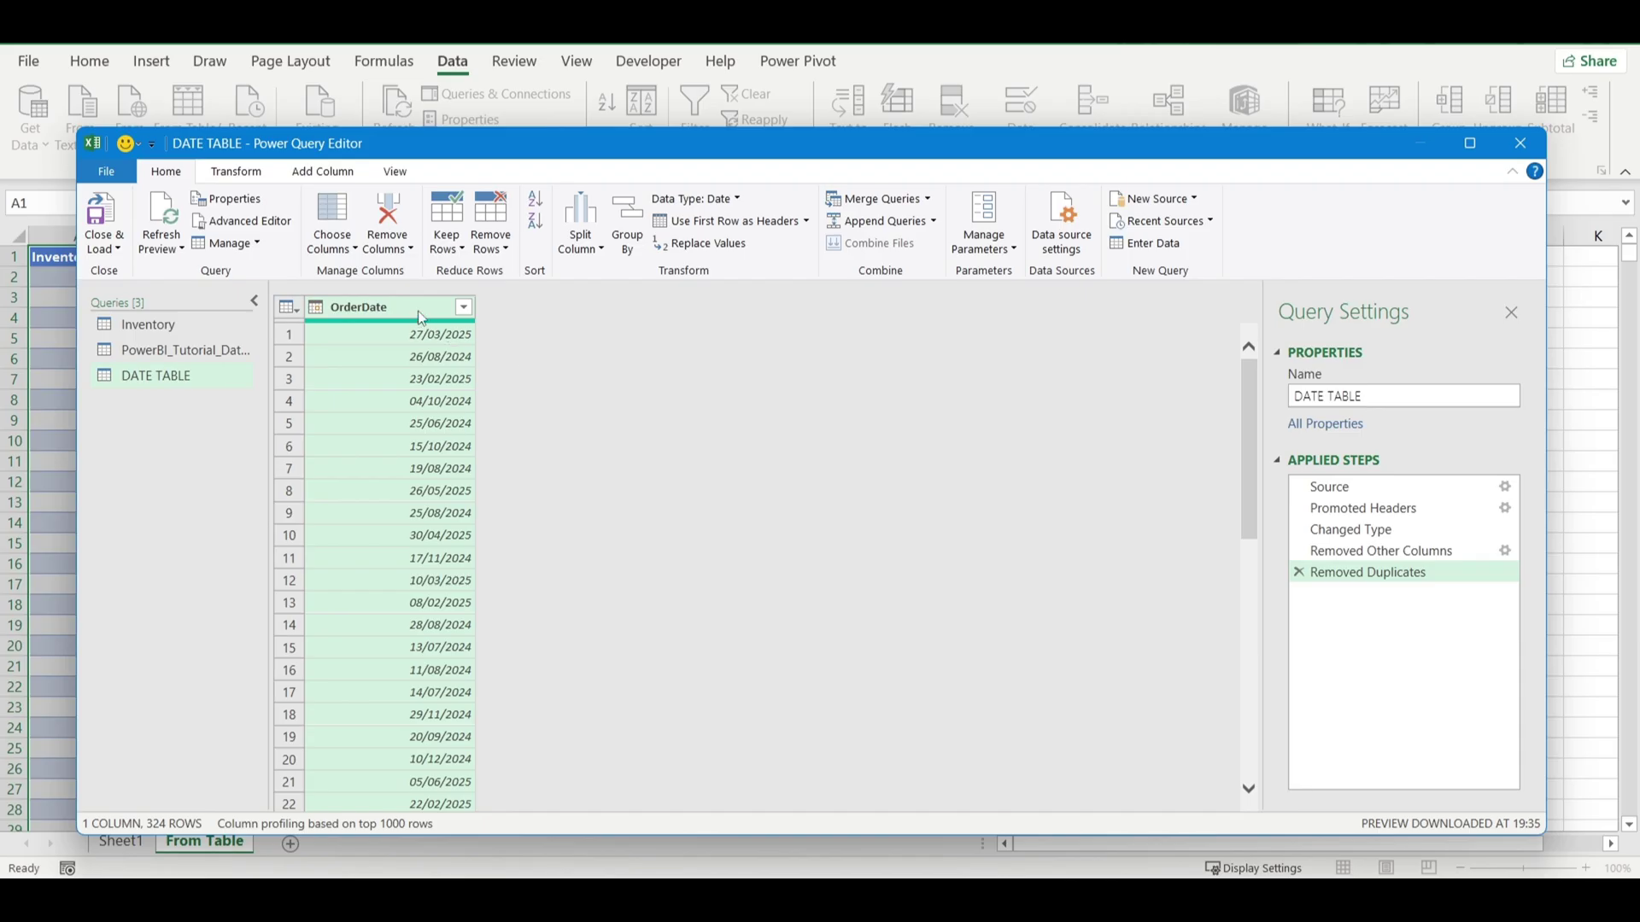
Step: Add a Month Name column from OrderDate using Date > Month > Name of Month
{"action": "left_click", "coordinate": [329, 175]}
{"action": "left_click", "coordinate": [839, 247]}
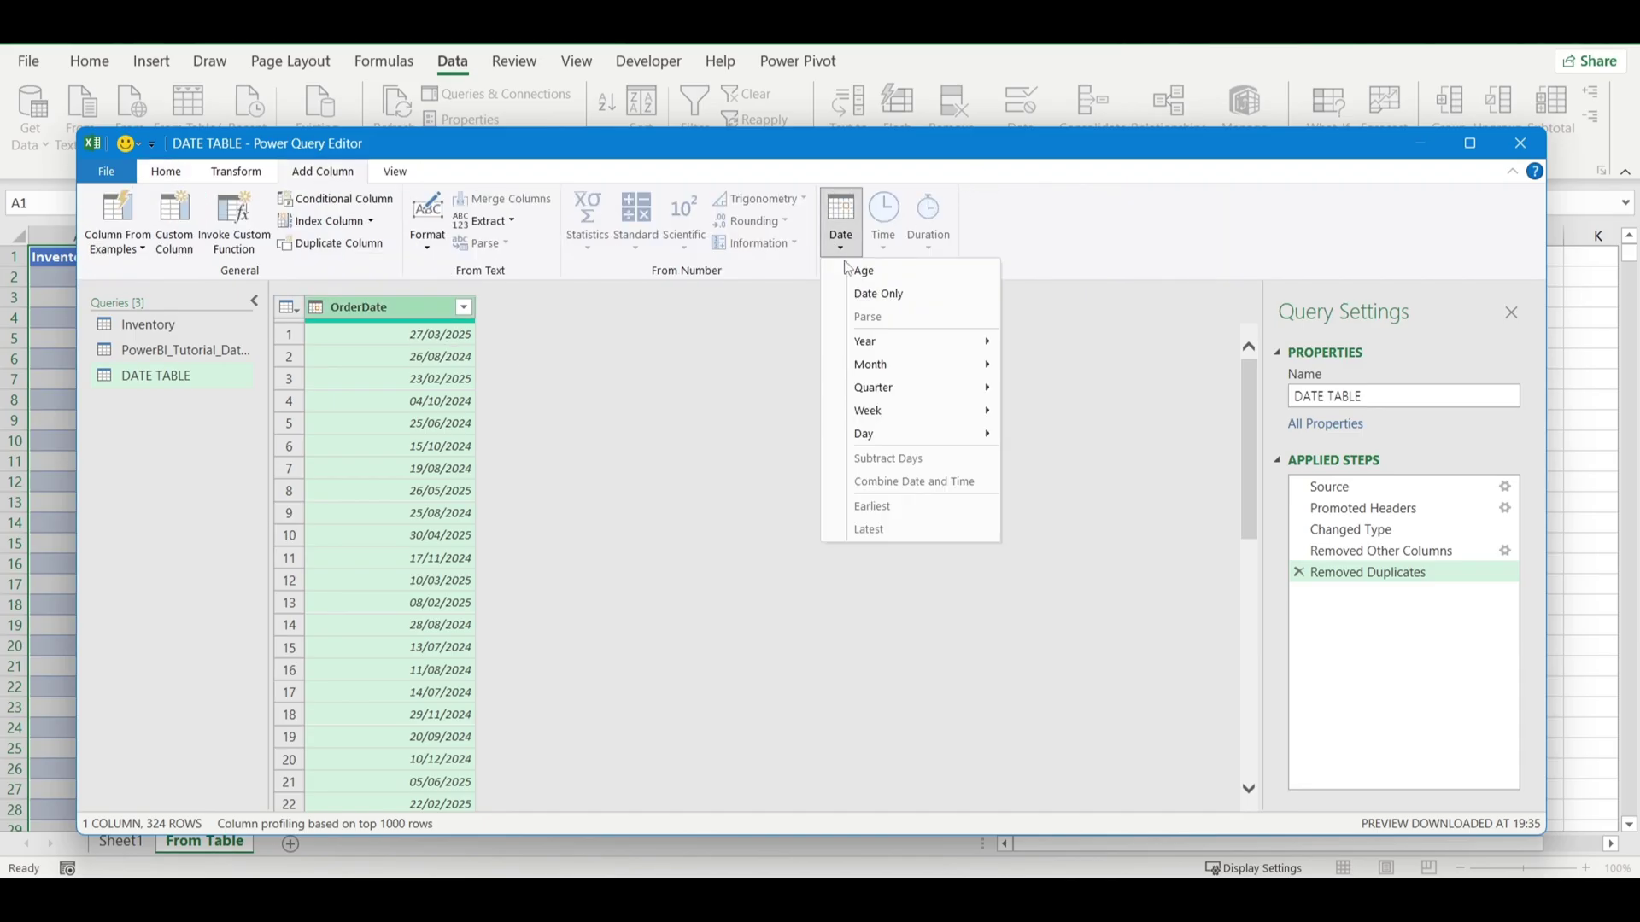
{"action": "mouse_move", "coordinate": [927, 365]}
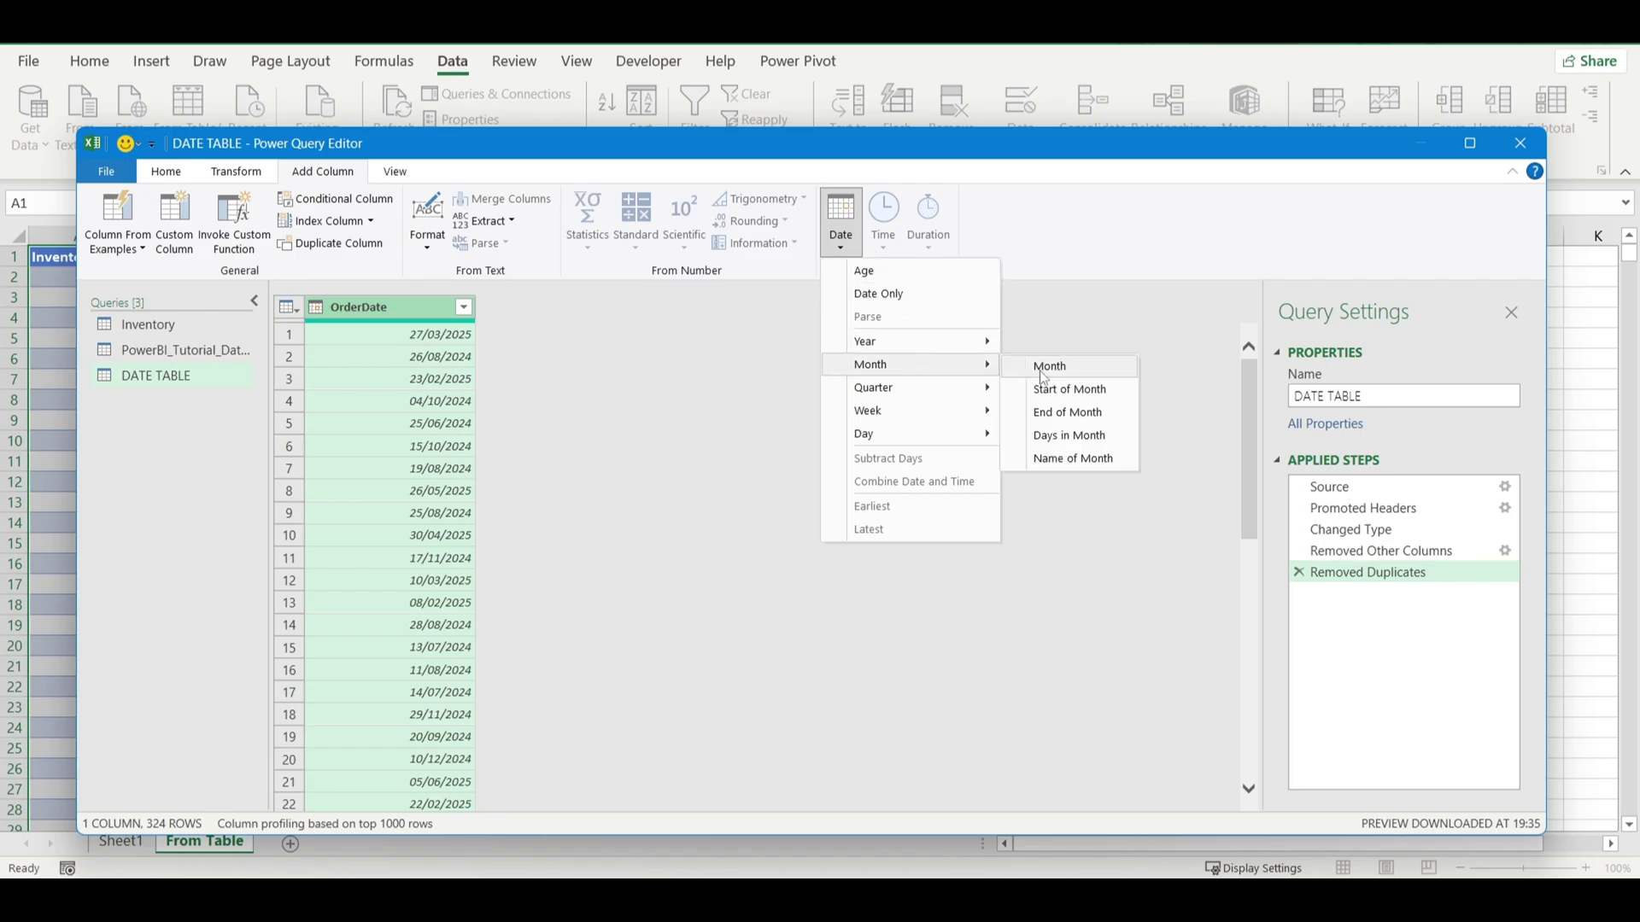
{"action": "left_click", "coordinate": [1073, 458]}
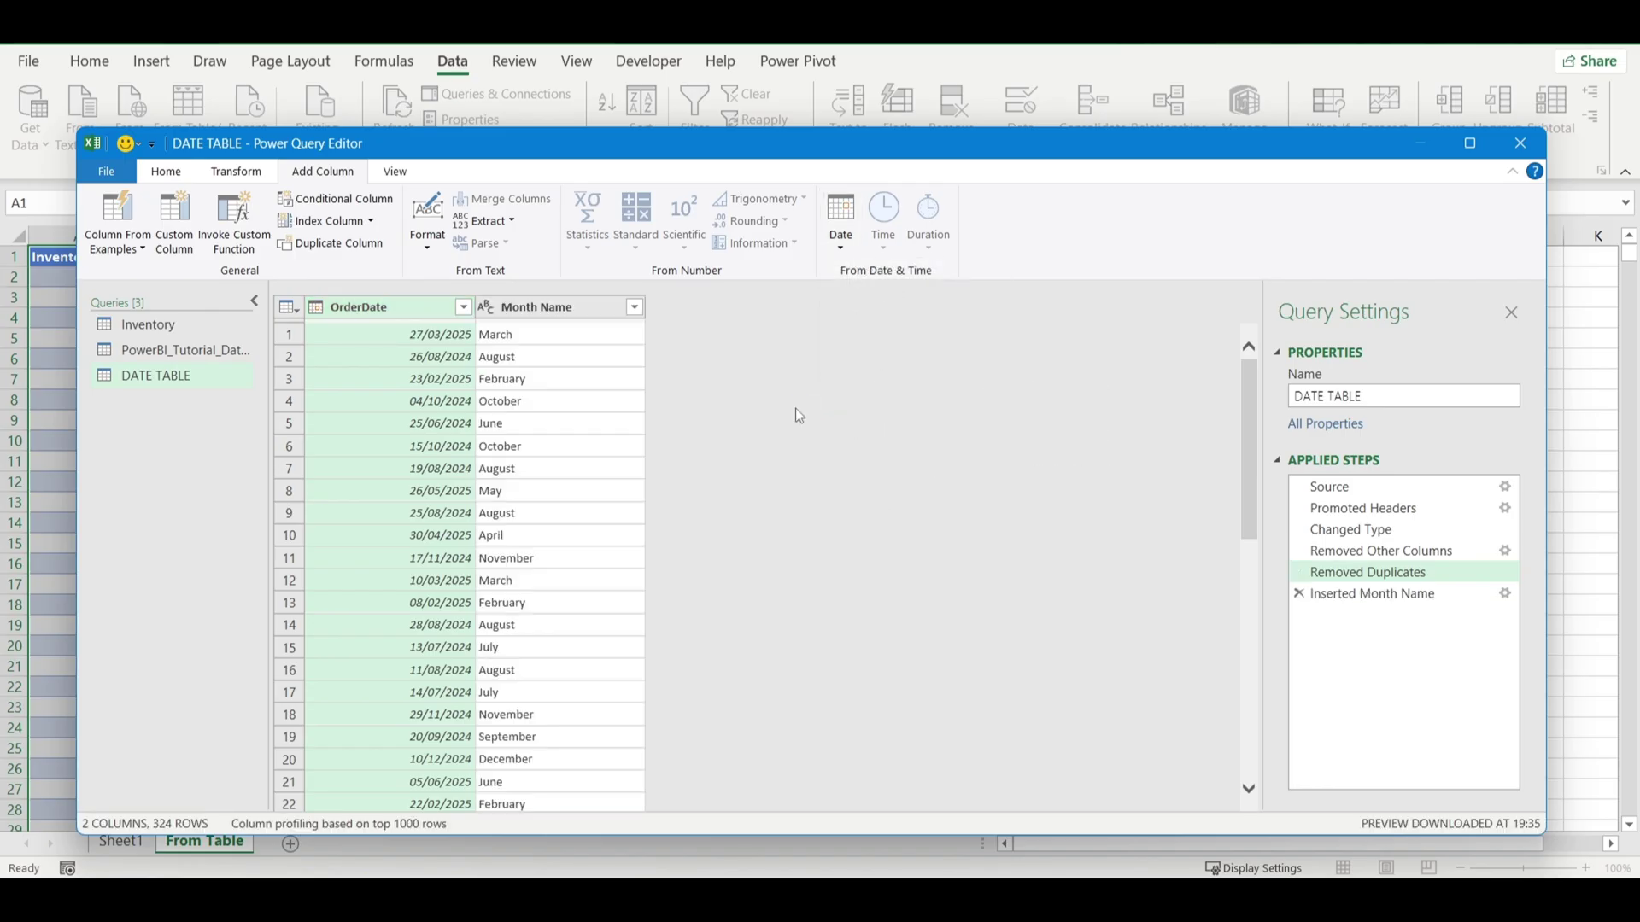
{"action": "left_click", "coordinate": [540, 307]}
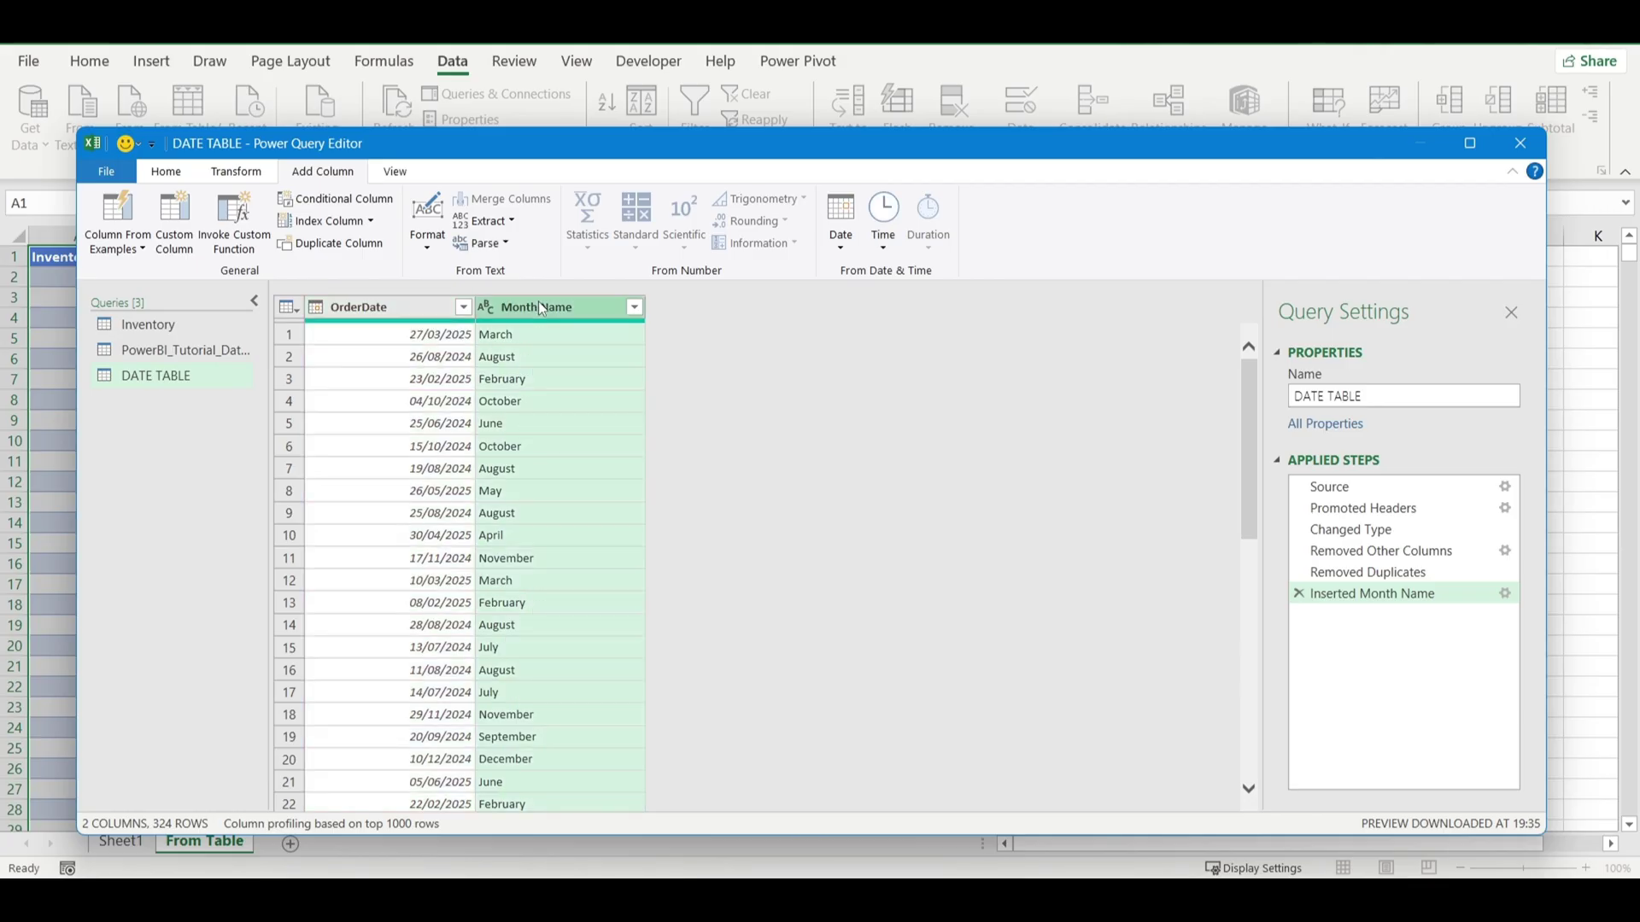
Step: Cut Month Name values to their first 3 characters, giving Mar, Aug, Feb
{"action": "left_click", "coordinate": [257, 170]}
{"action": "left_click", "coordinate": [803, 222]}
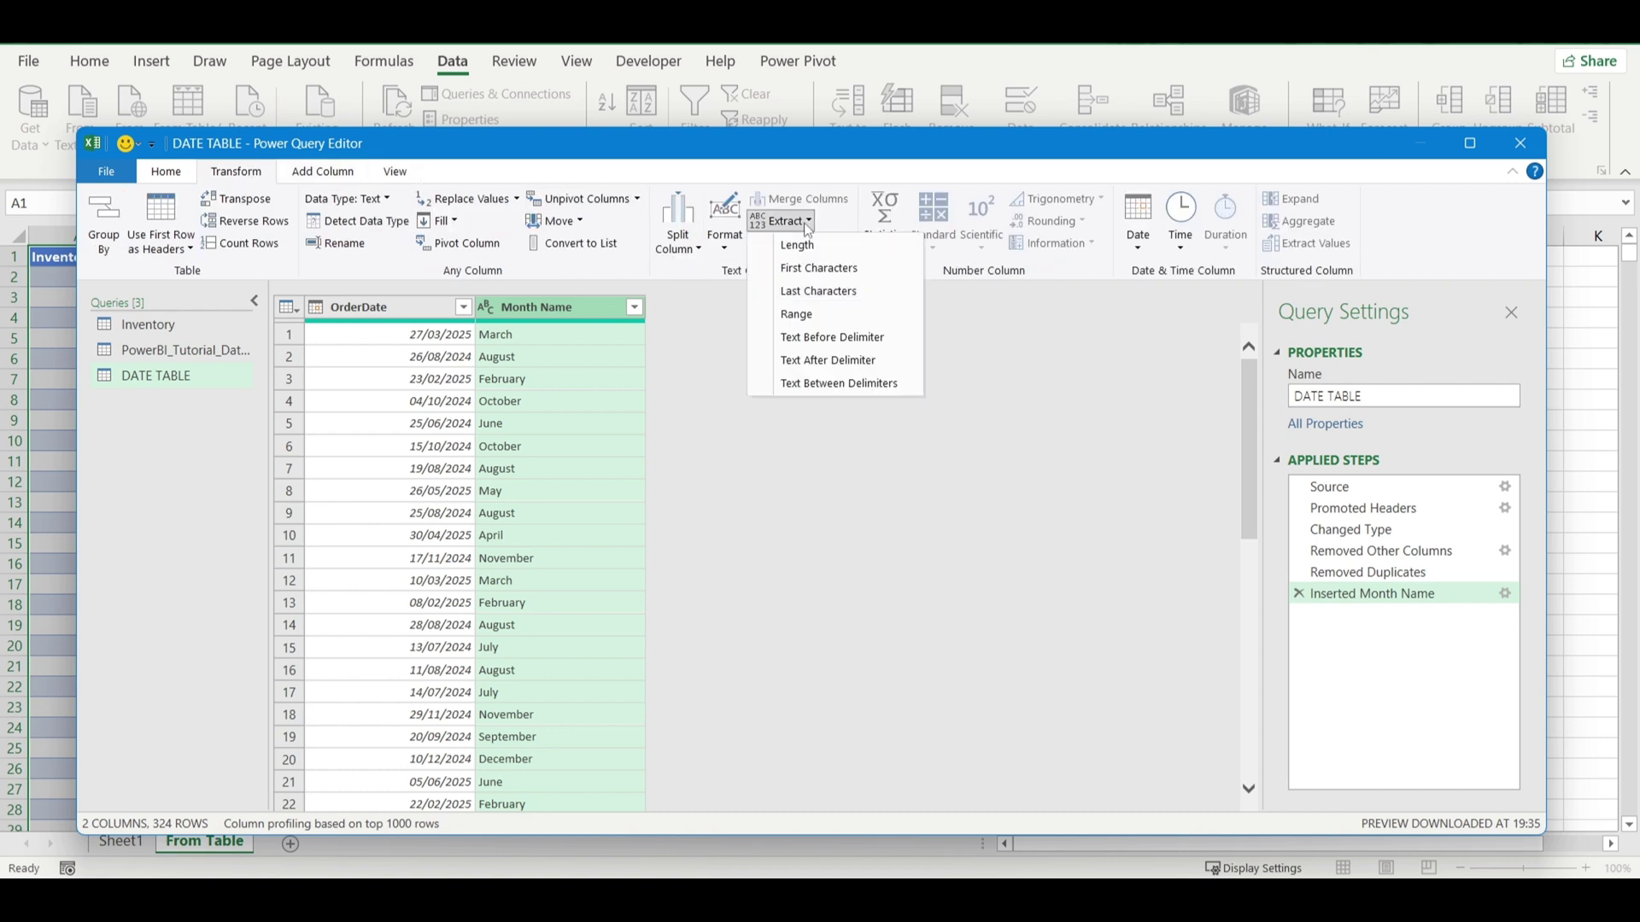
{"action": "left_click", "coordinate": [820, 268]}
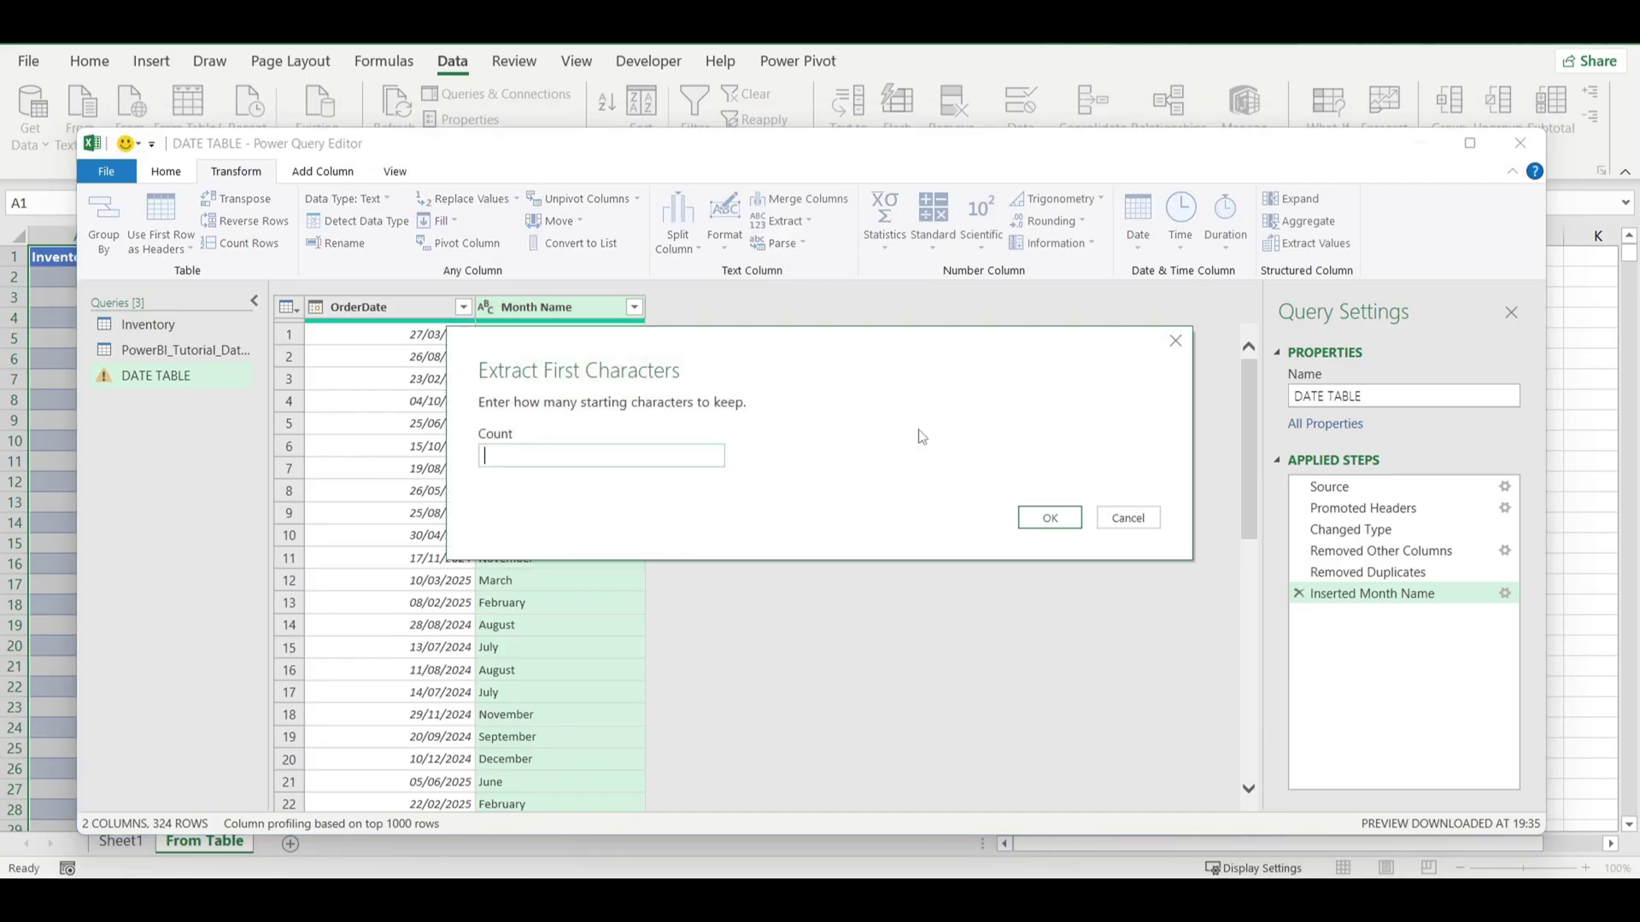
{"action": "type", "text": "3"}
{"action": "left_click", "coordinate": [1050, 517]}
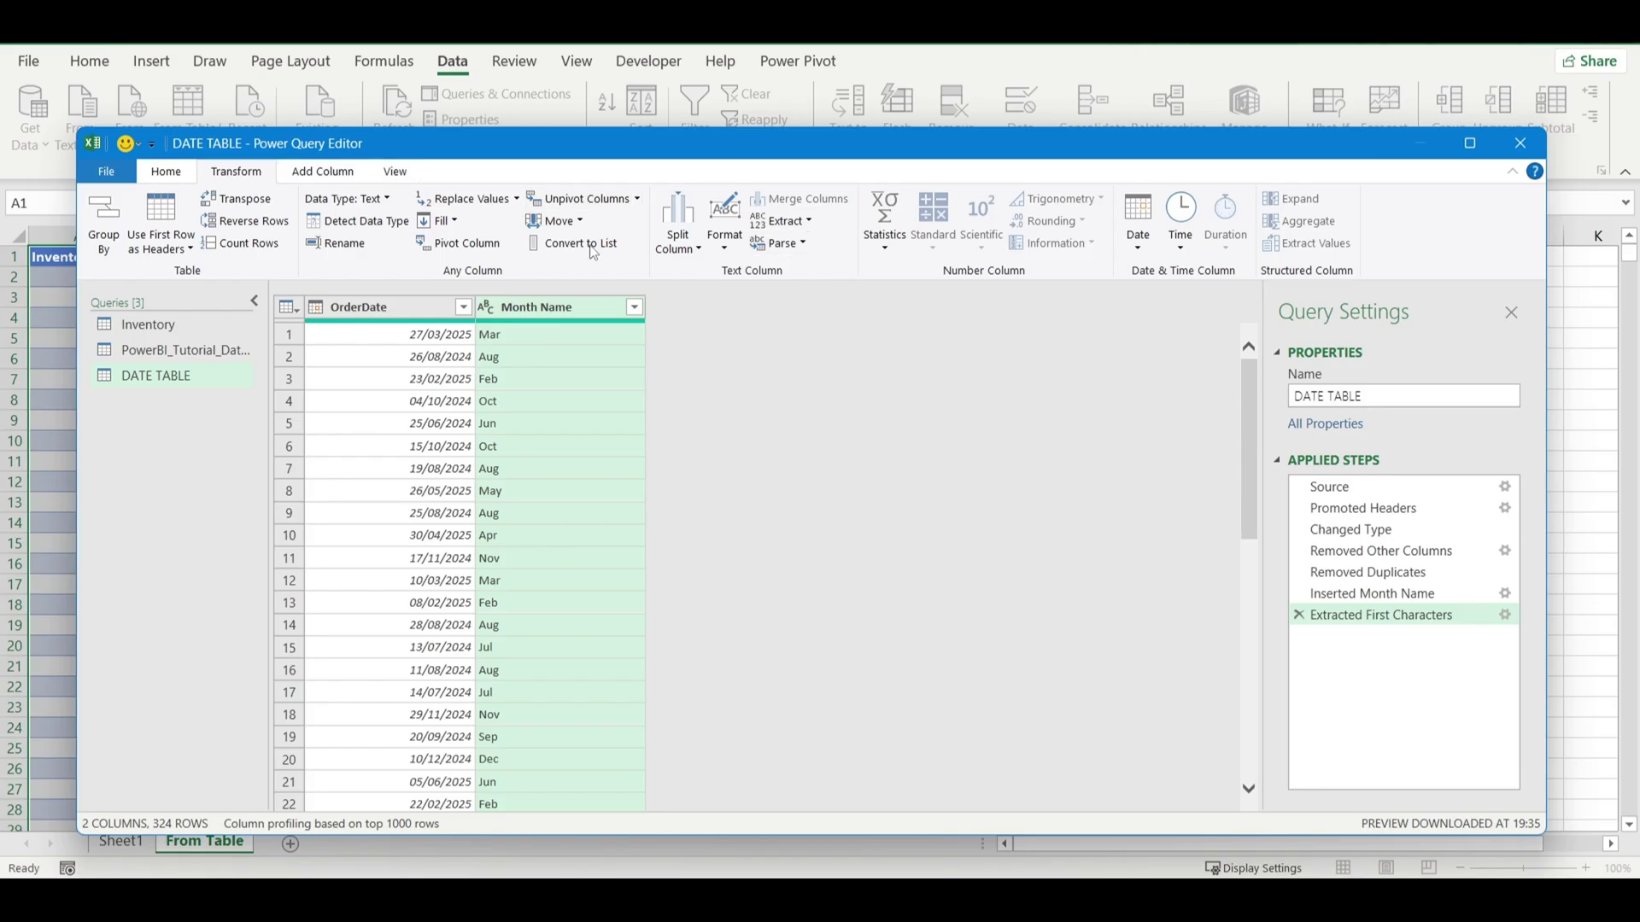
Step: Add a day-of-month Day column from OrderDate and apply its column filter
{"action": "left_click", "coordinate": [398, 311]}
{"action": "left_click", "coordinate": [330, 169]}
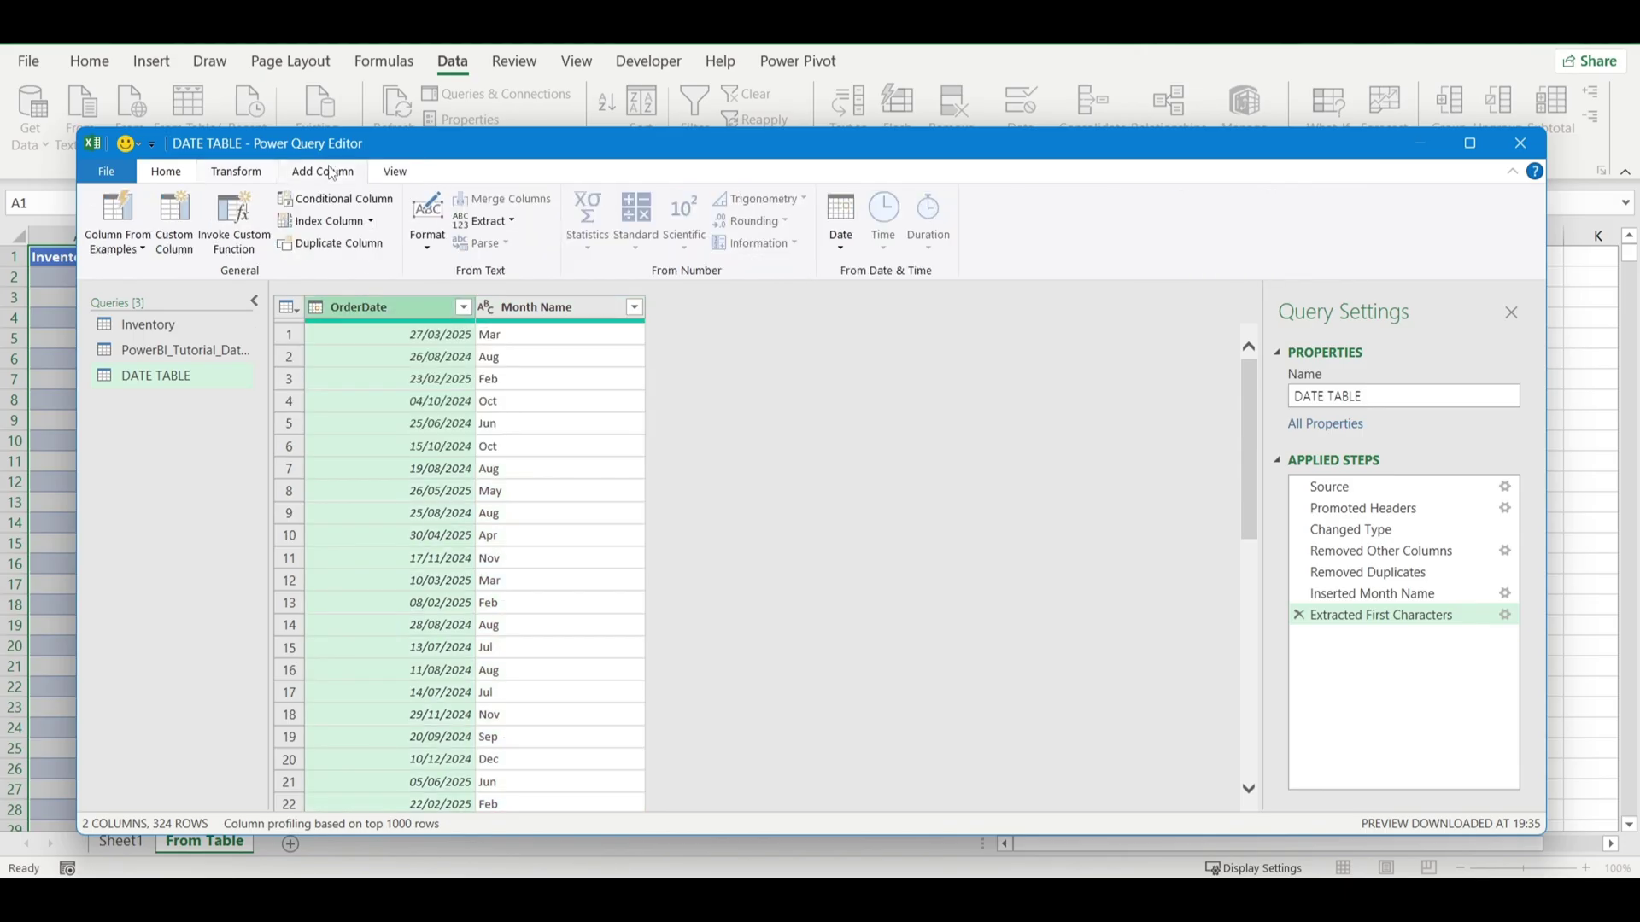
{"action": "left_click", "coordinate": [851, 251]}
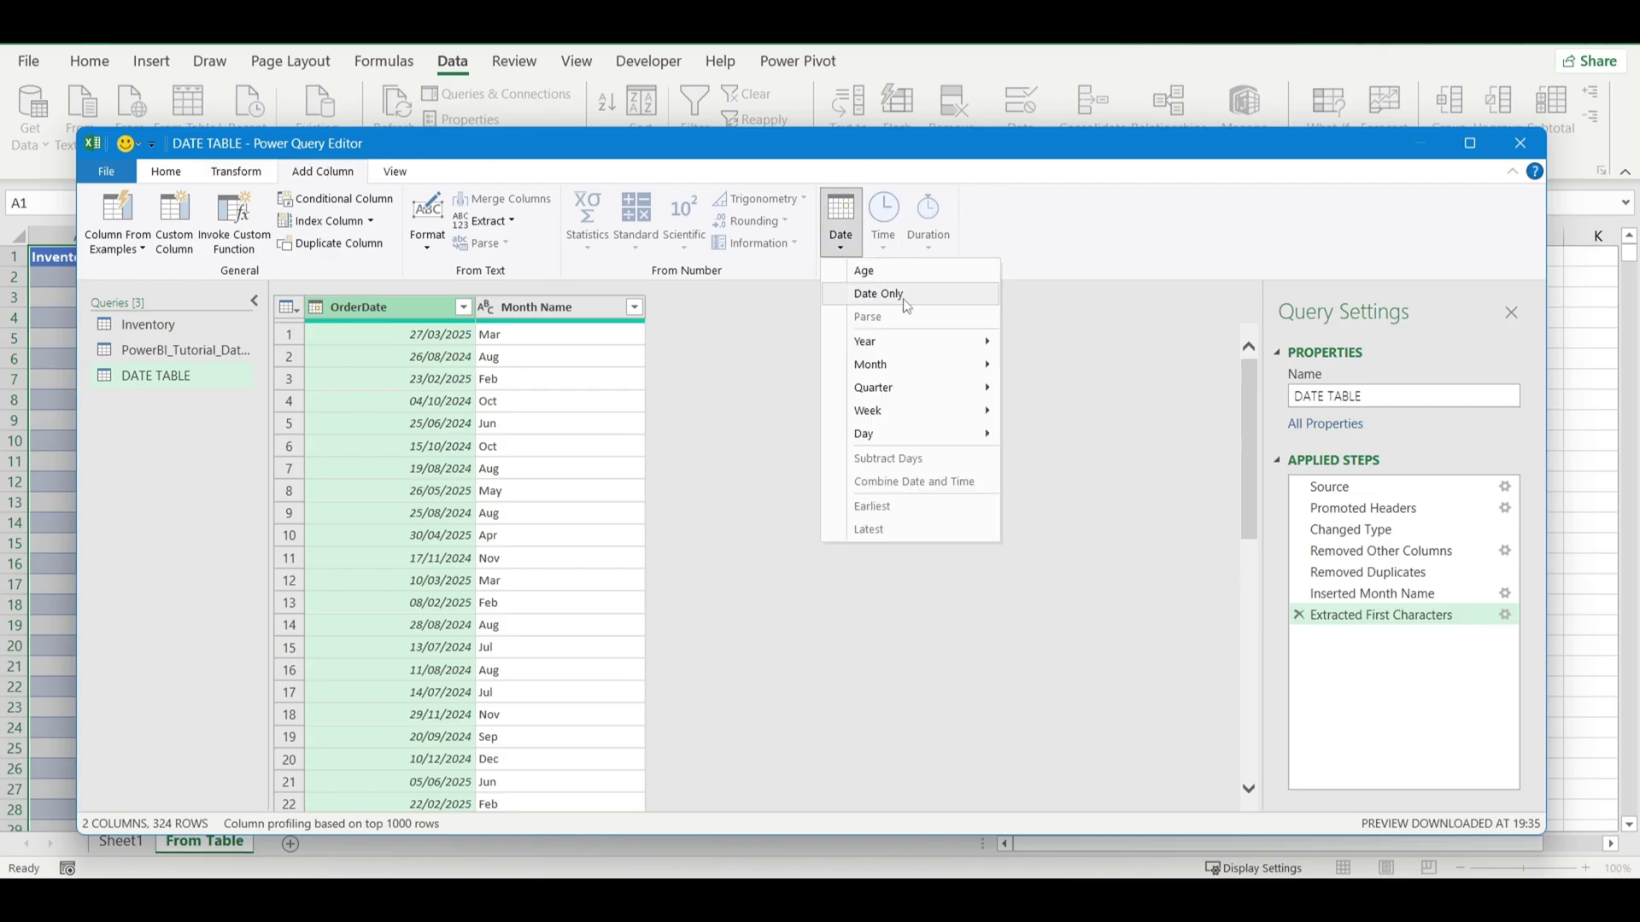
{"action": "mouse_move", "coordinate": [981, 436]}
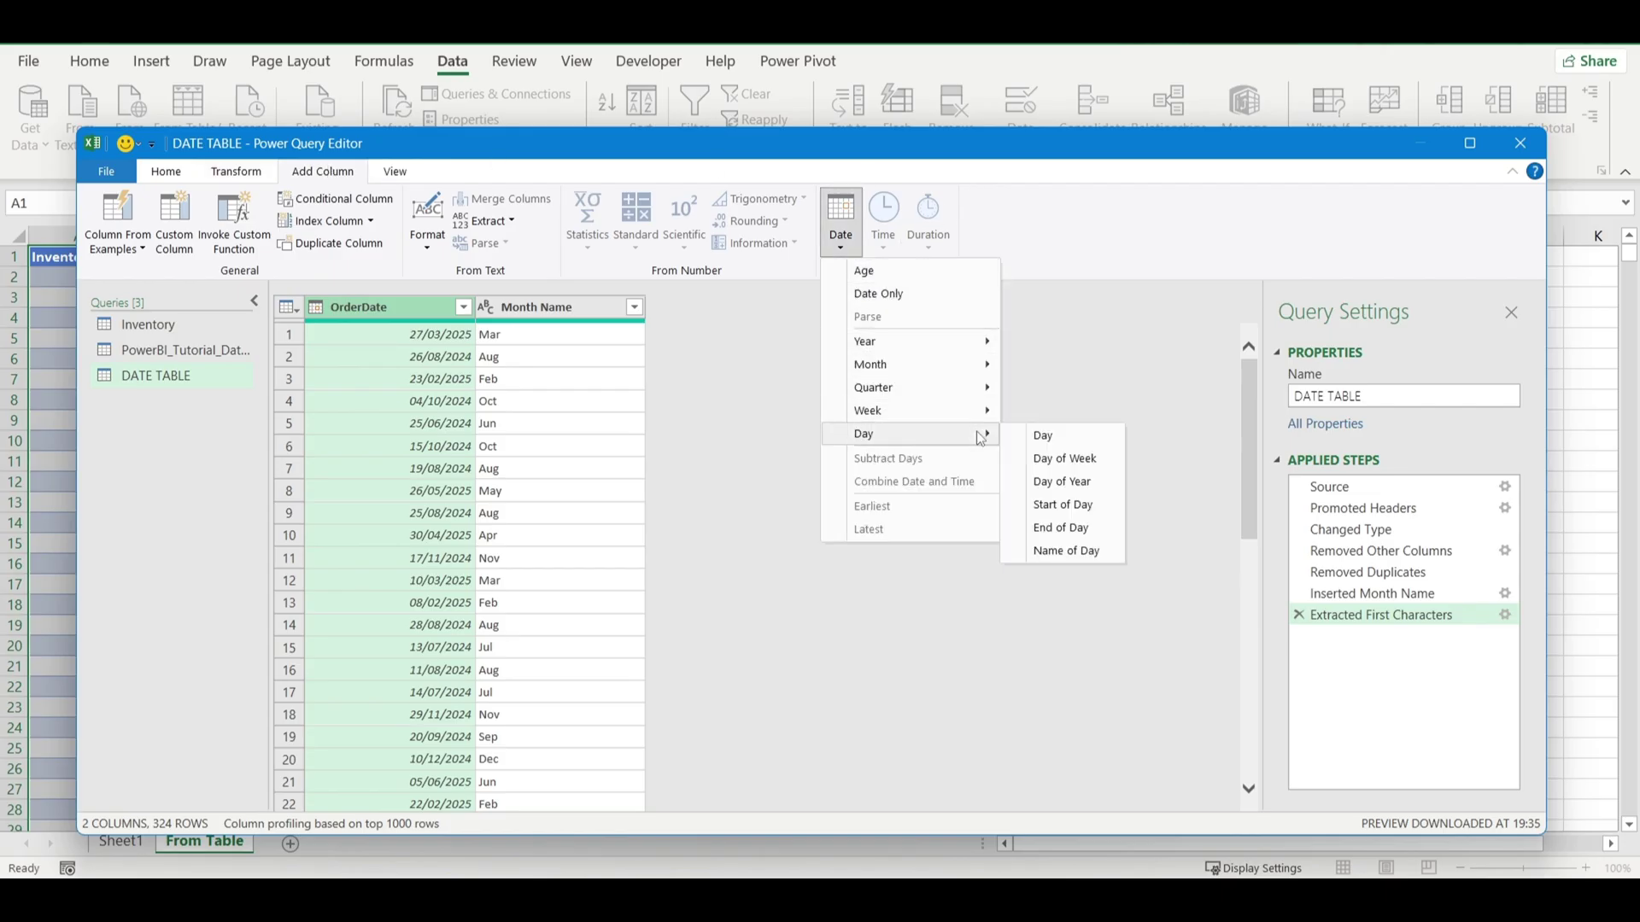
{"action": "left_click", "coordinate": [1038, 440]}
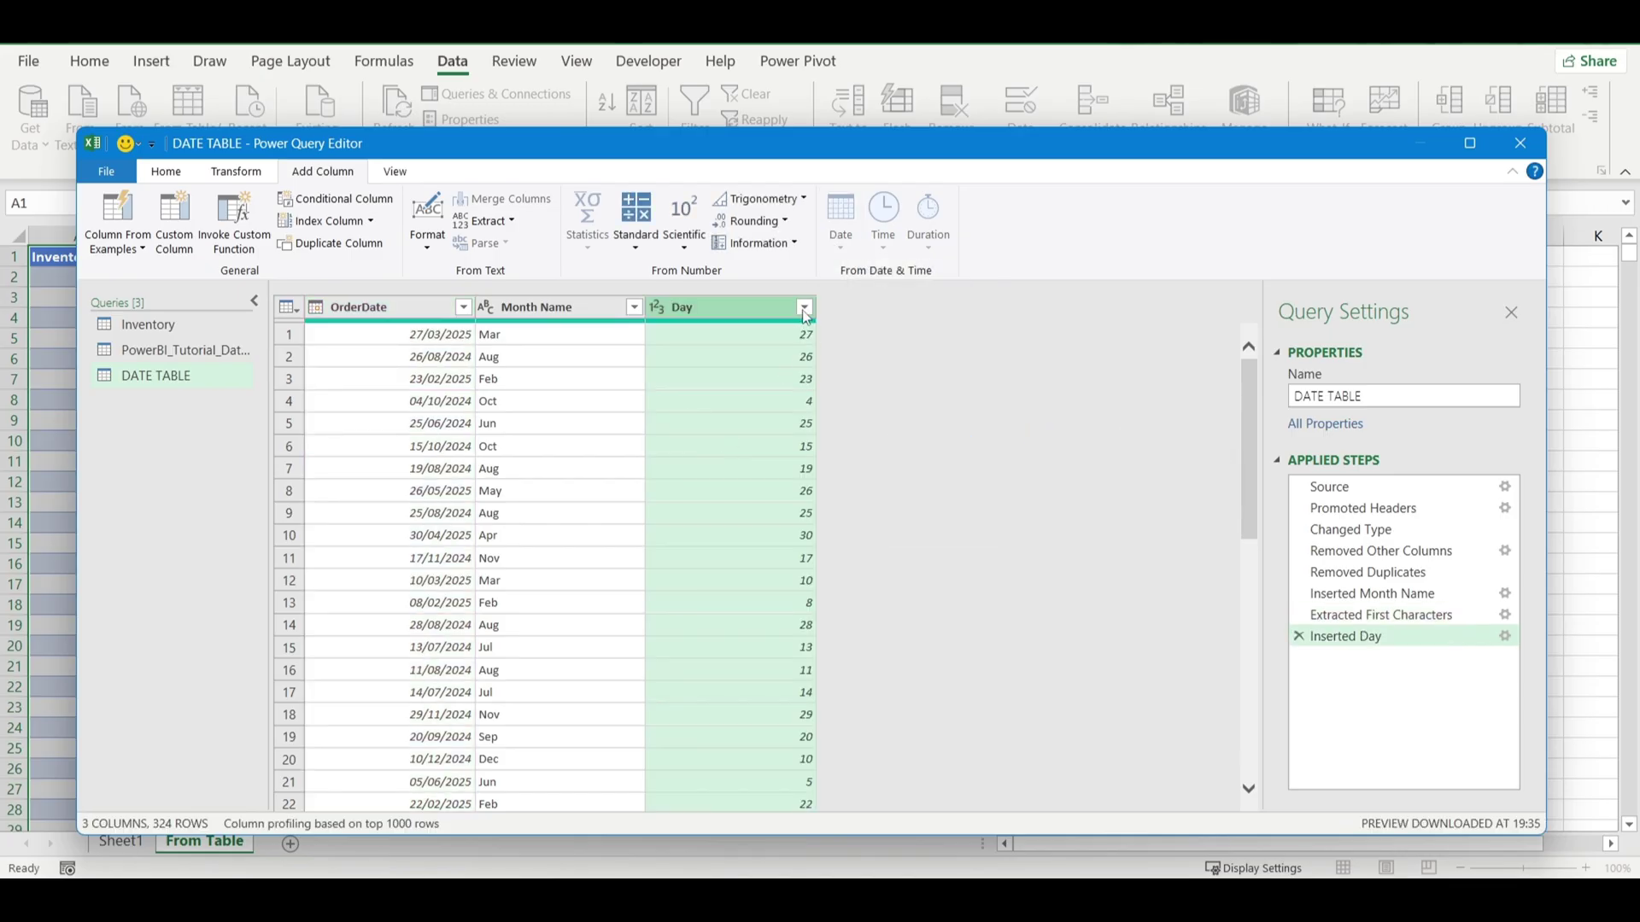
{"action": "left_click", "coordinate": [804, 307]}
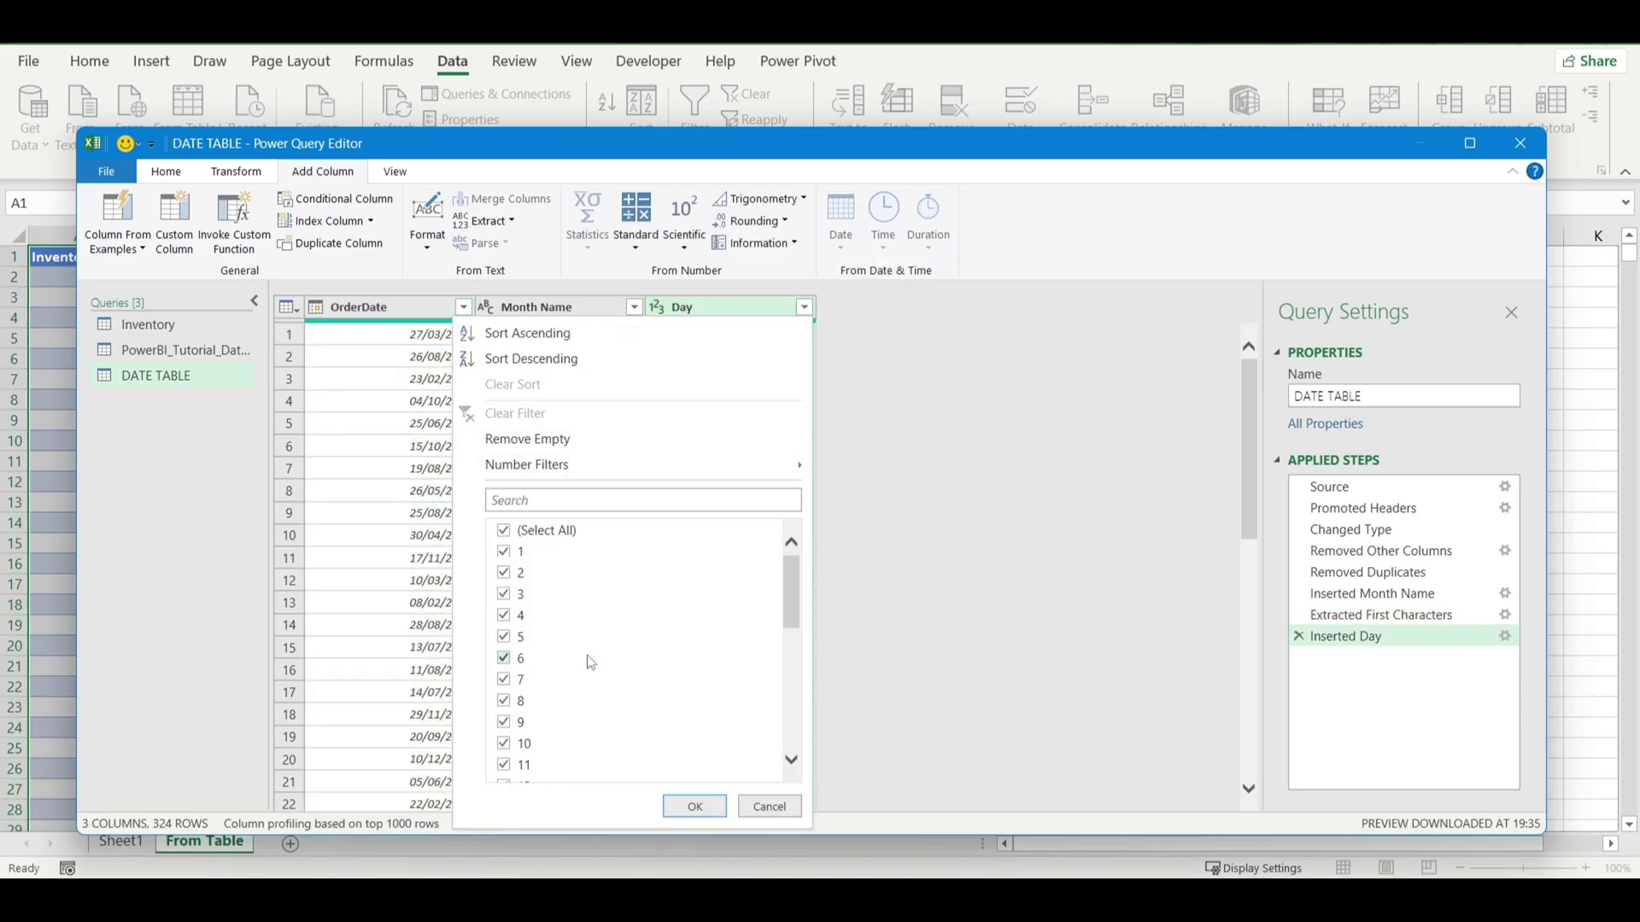
{"action": "scroll", "coordinate": [586, 659], "scroll_direction": "down", "scroll_amount": 7}
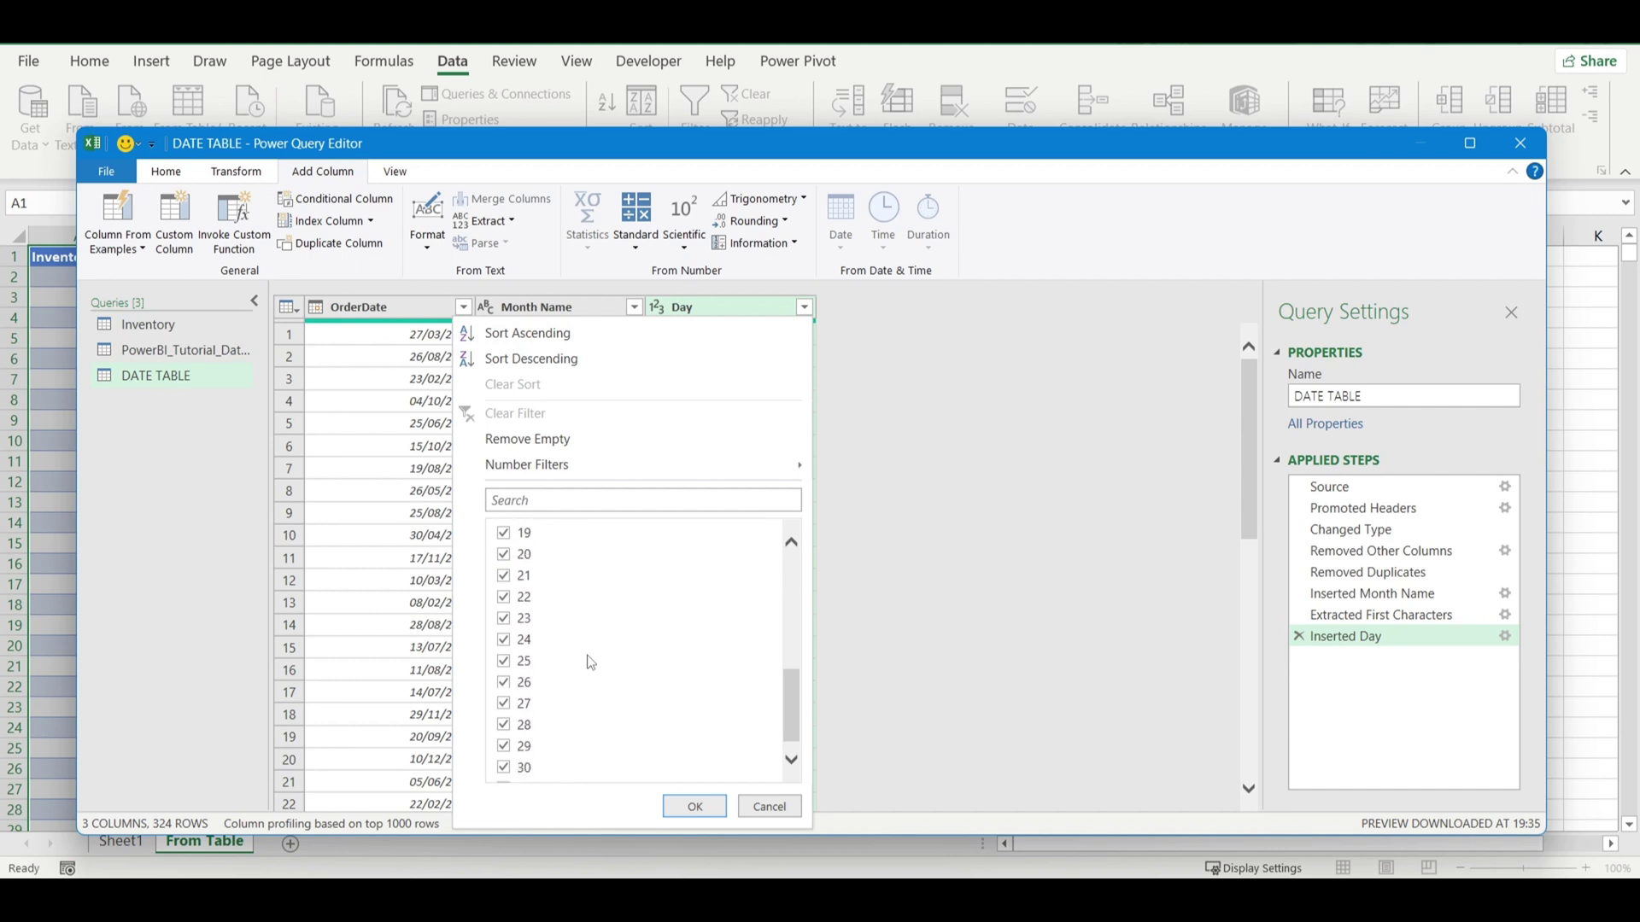
{"action": "left_click", "coordinate": [694, 806]}
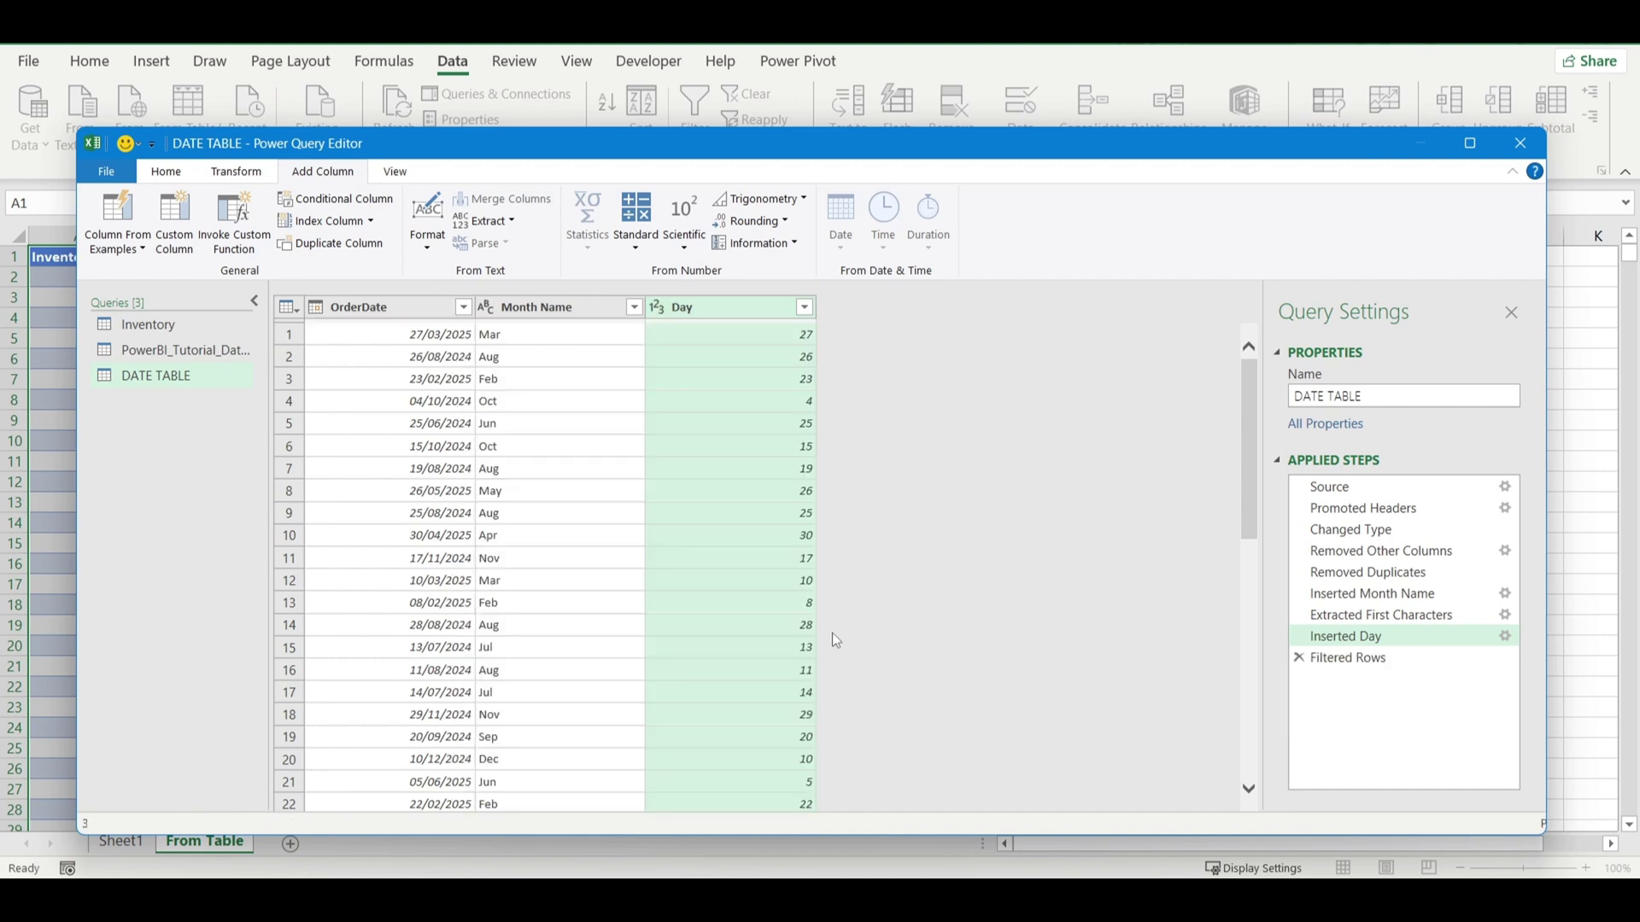
Step: Add a Day Name column with each OrderDate's weekday name
{"action": "left_click", "coordinate": [369, 313]}
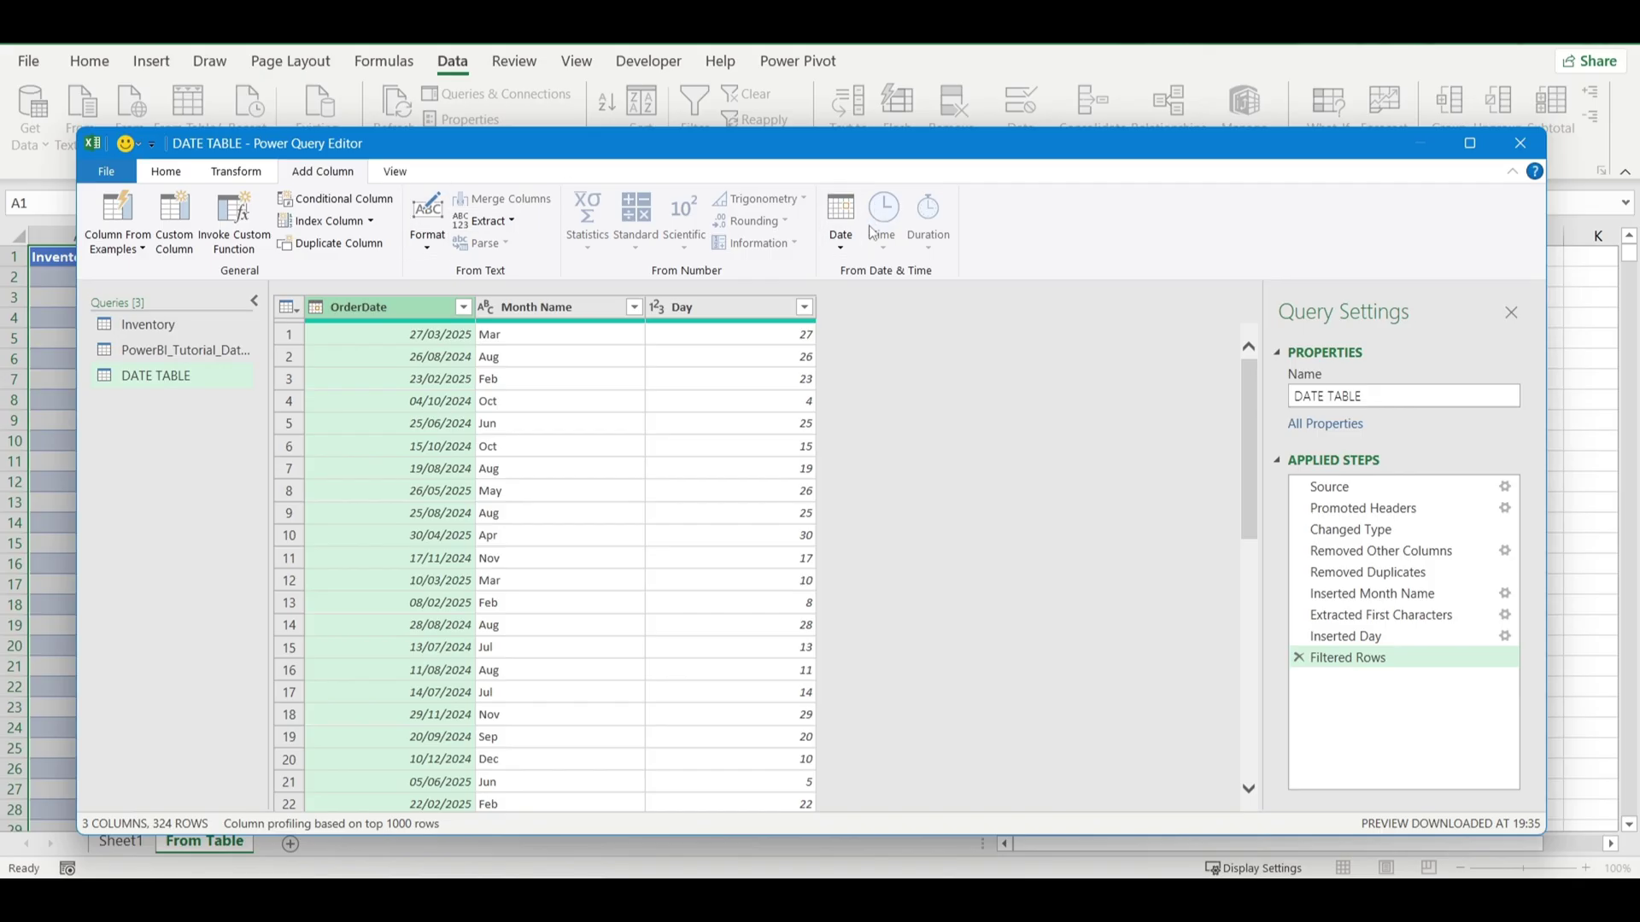
{"action": "left_click", "coordinate": [841, 244]}
{"action": "mouse_move", "coordinate": [974, 434]}
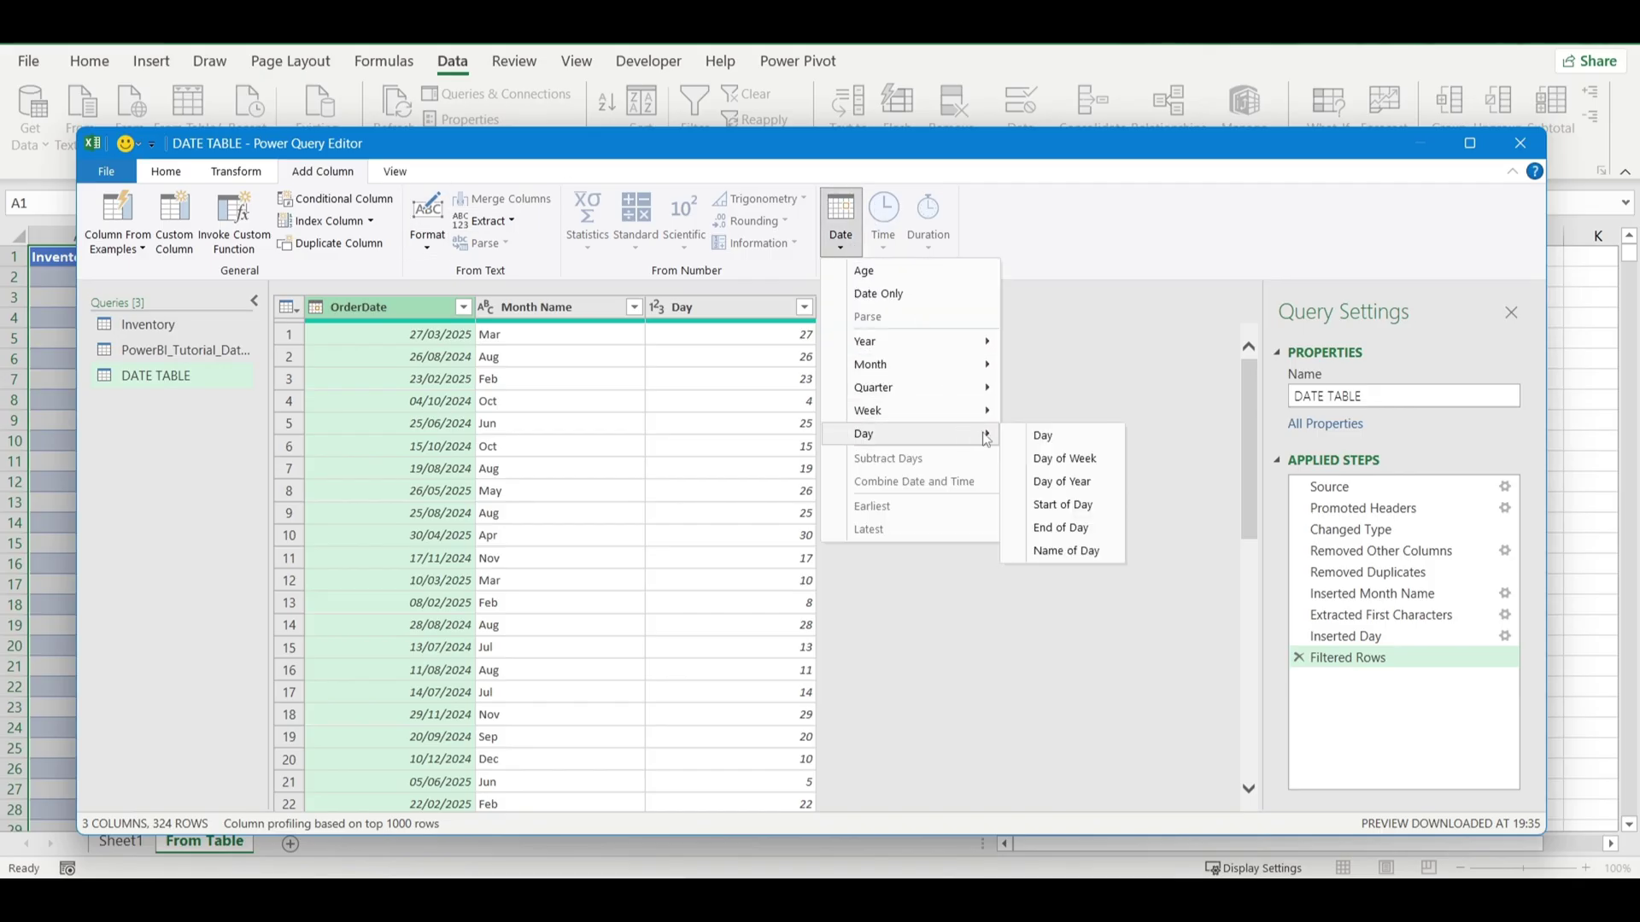
{"action": "left_click", "coordinate": [1088, 547]}
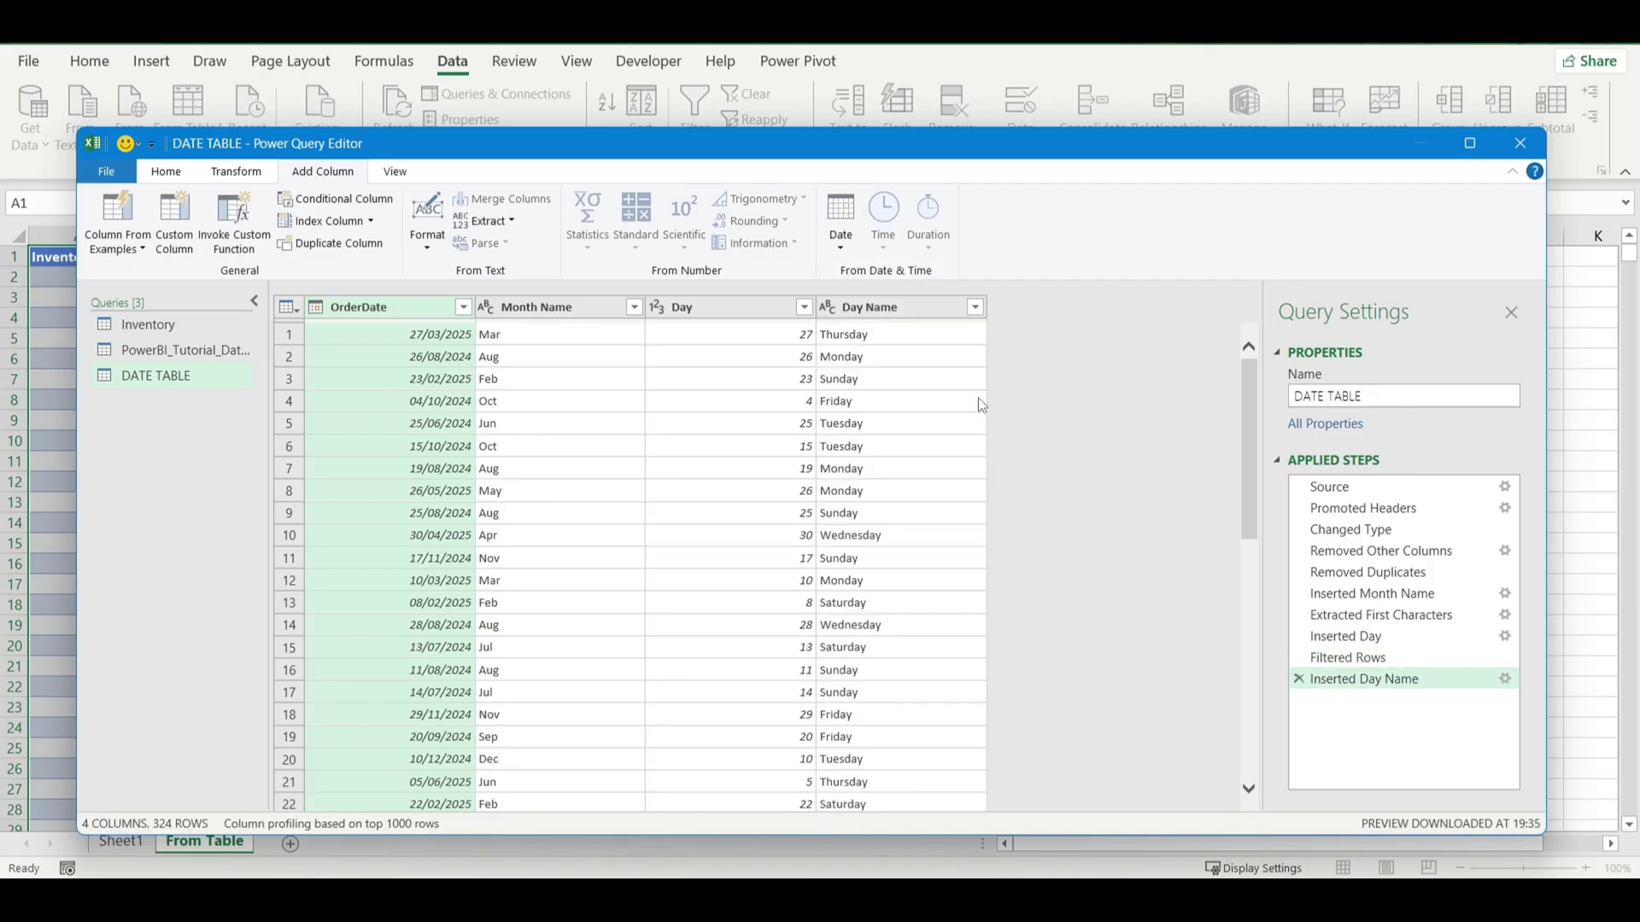
Step: Shorten Day Name values to their first 3 characters, like Thu and Mon
{"action": "left_click", "coordinate": [911, 317]}
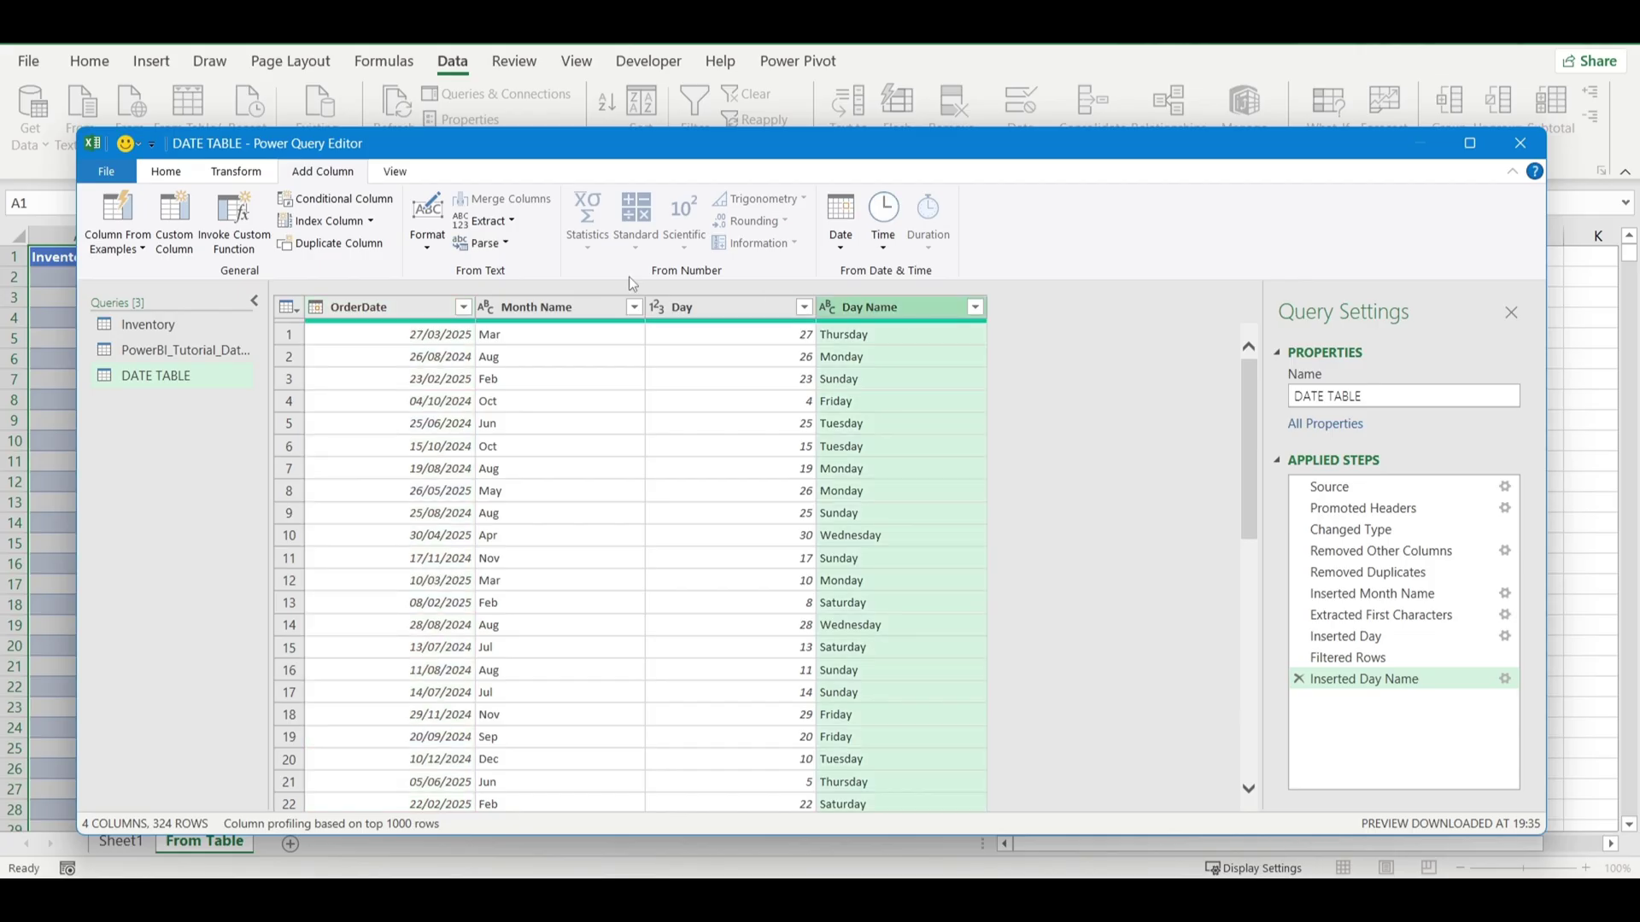
{"action": "left_click", "coordinate": [236, 172]}
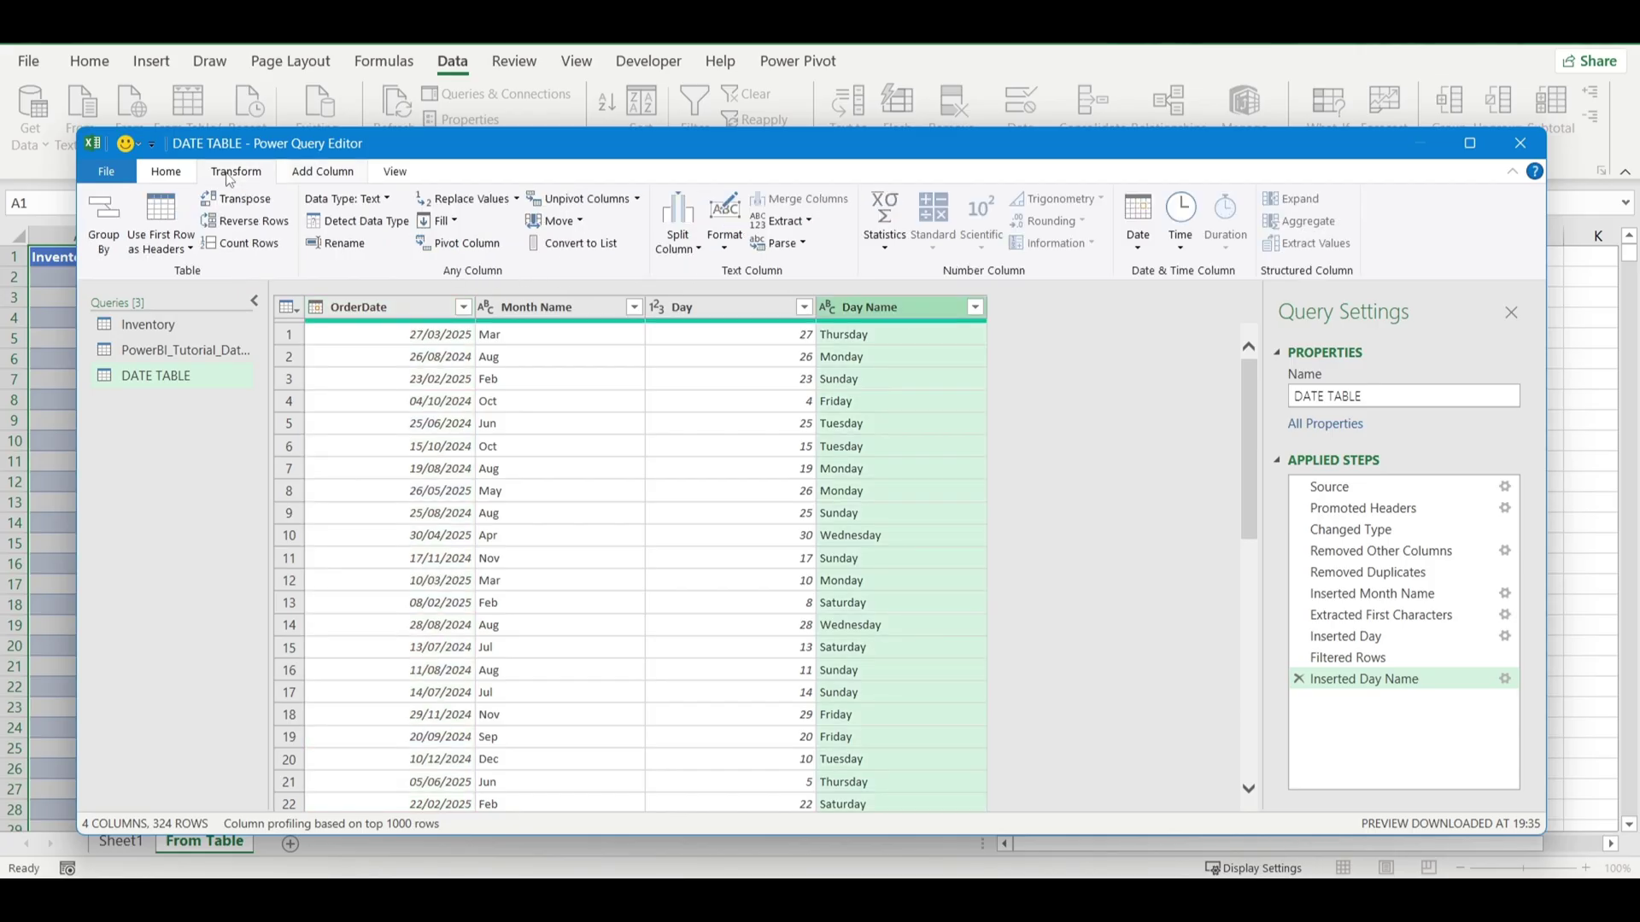
{"action": "left_click", "coordinate": [810, 223]}
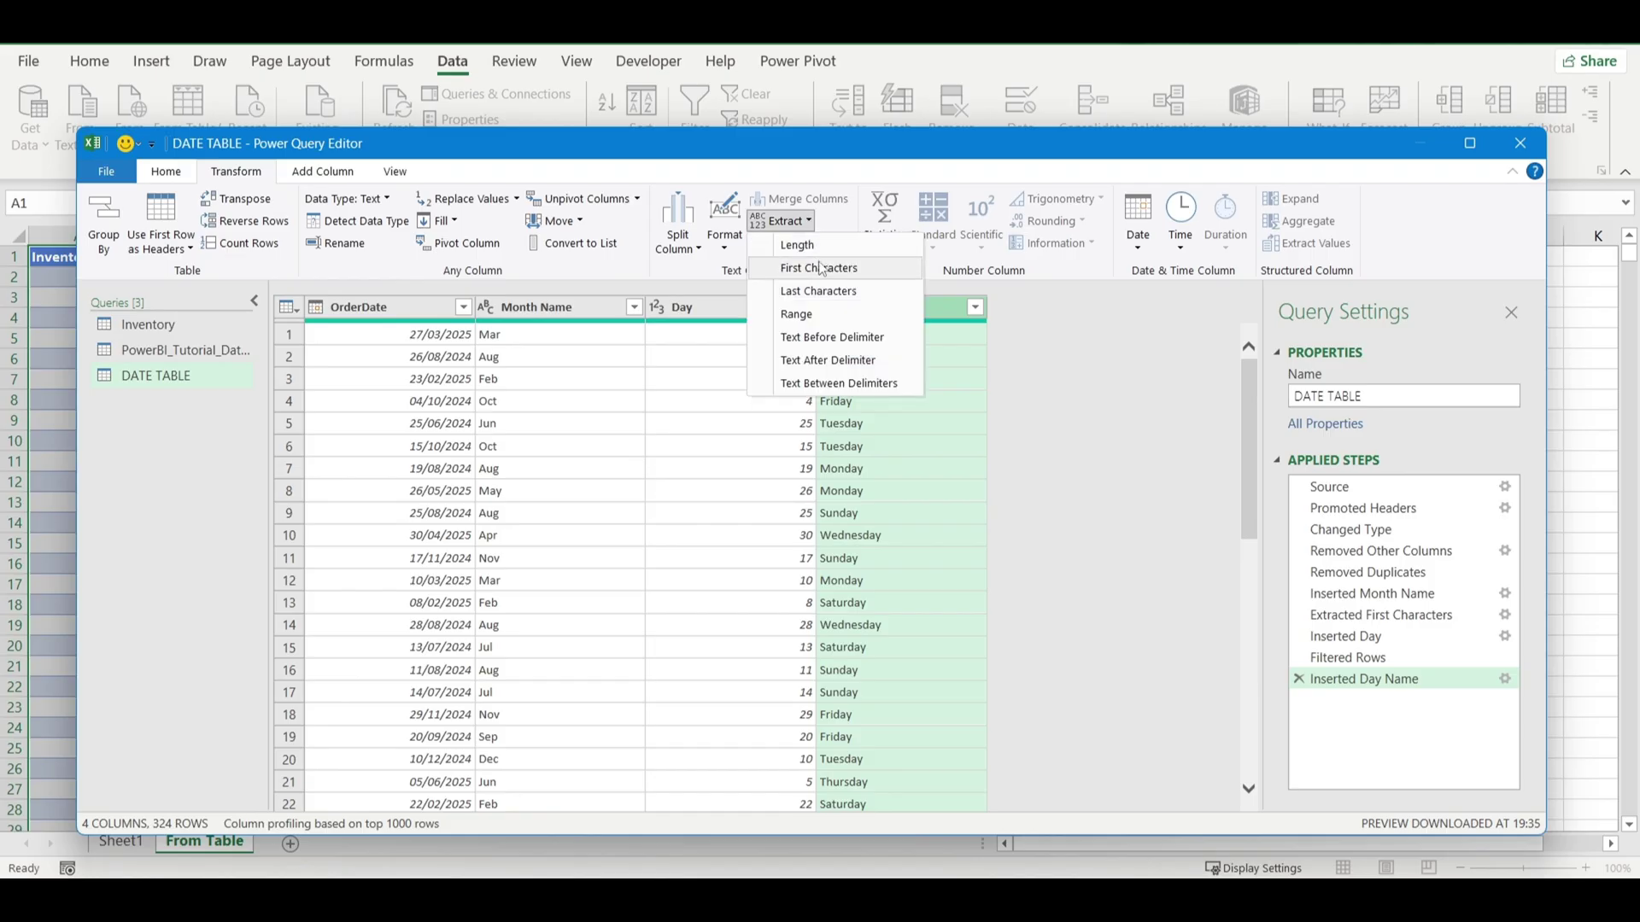
{"action": "left_click", "coordinate": [779, 268]}
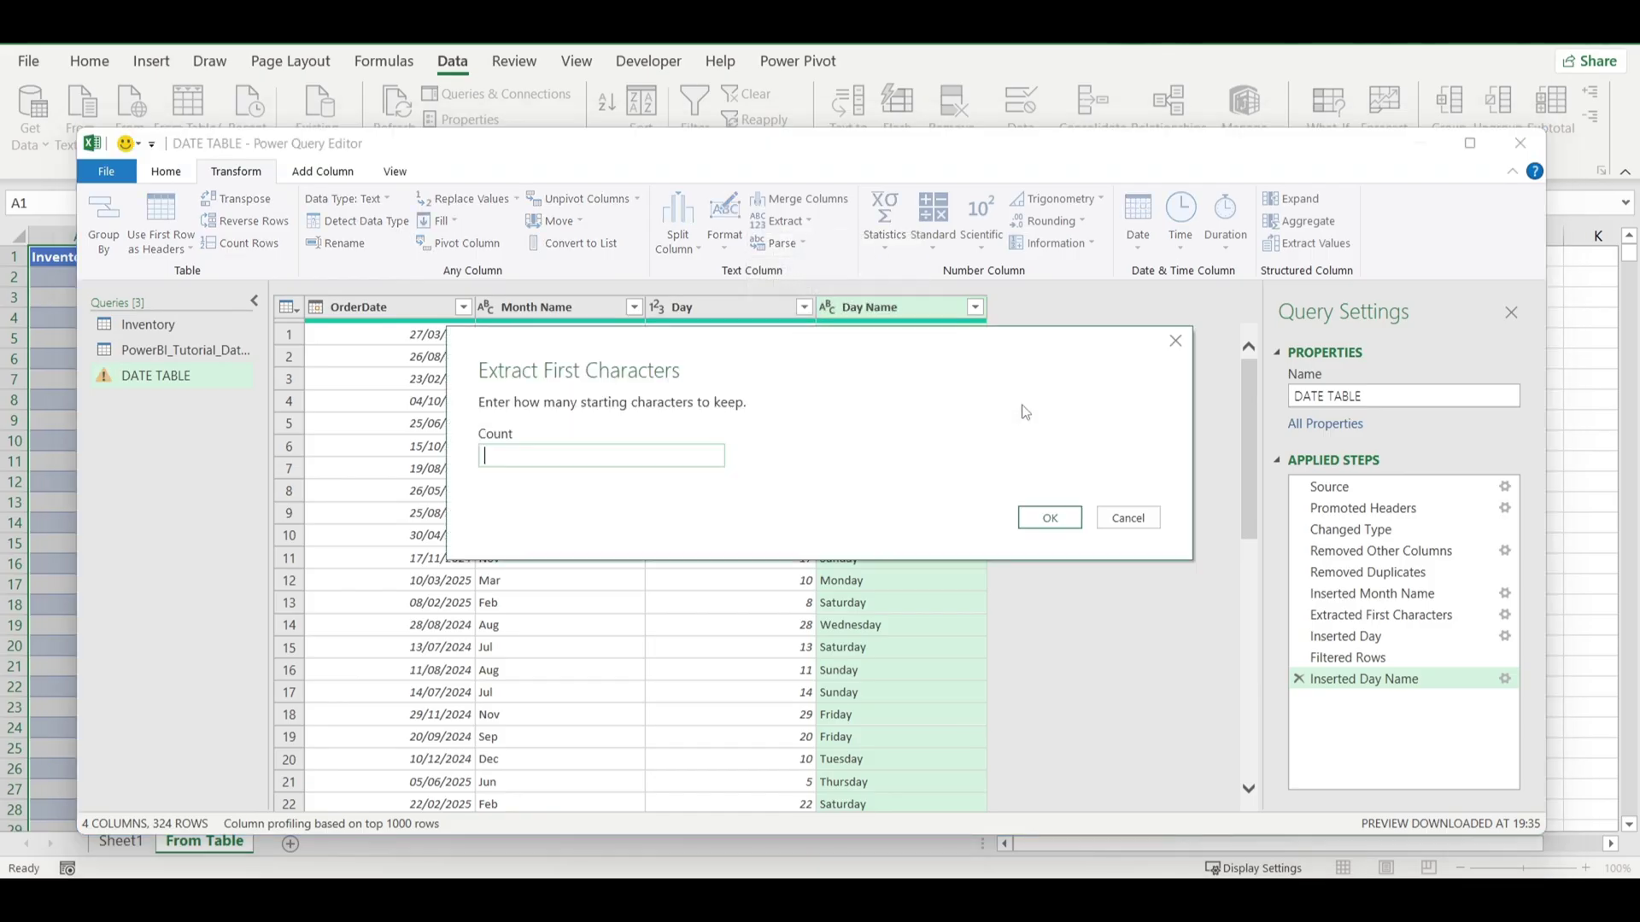
{"action": "type", "text": "3"}
{"action": "left_click", "coordinate": [1049, 517]}
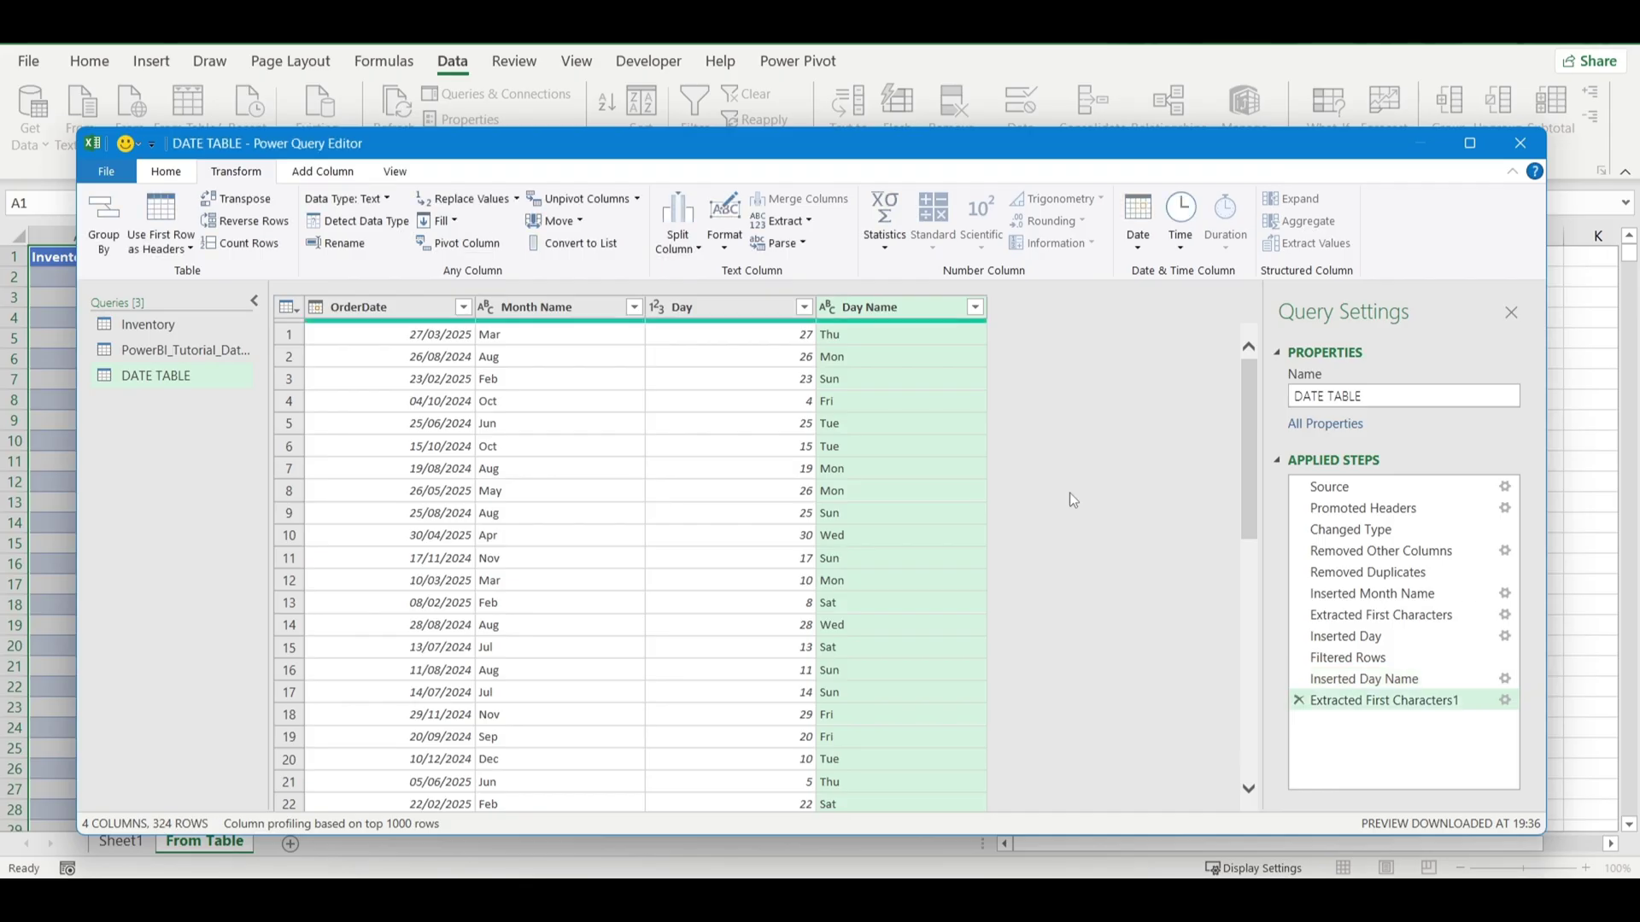
Step: Trim Inventory's ProductName to the text before the '-' delimiter, then return to DATE TABLE
{"action": "left_click", "coordinate": [196, 323]}
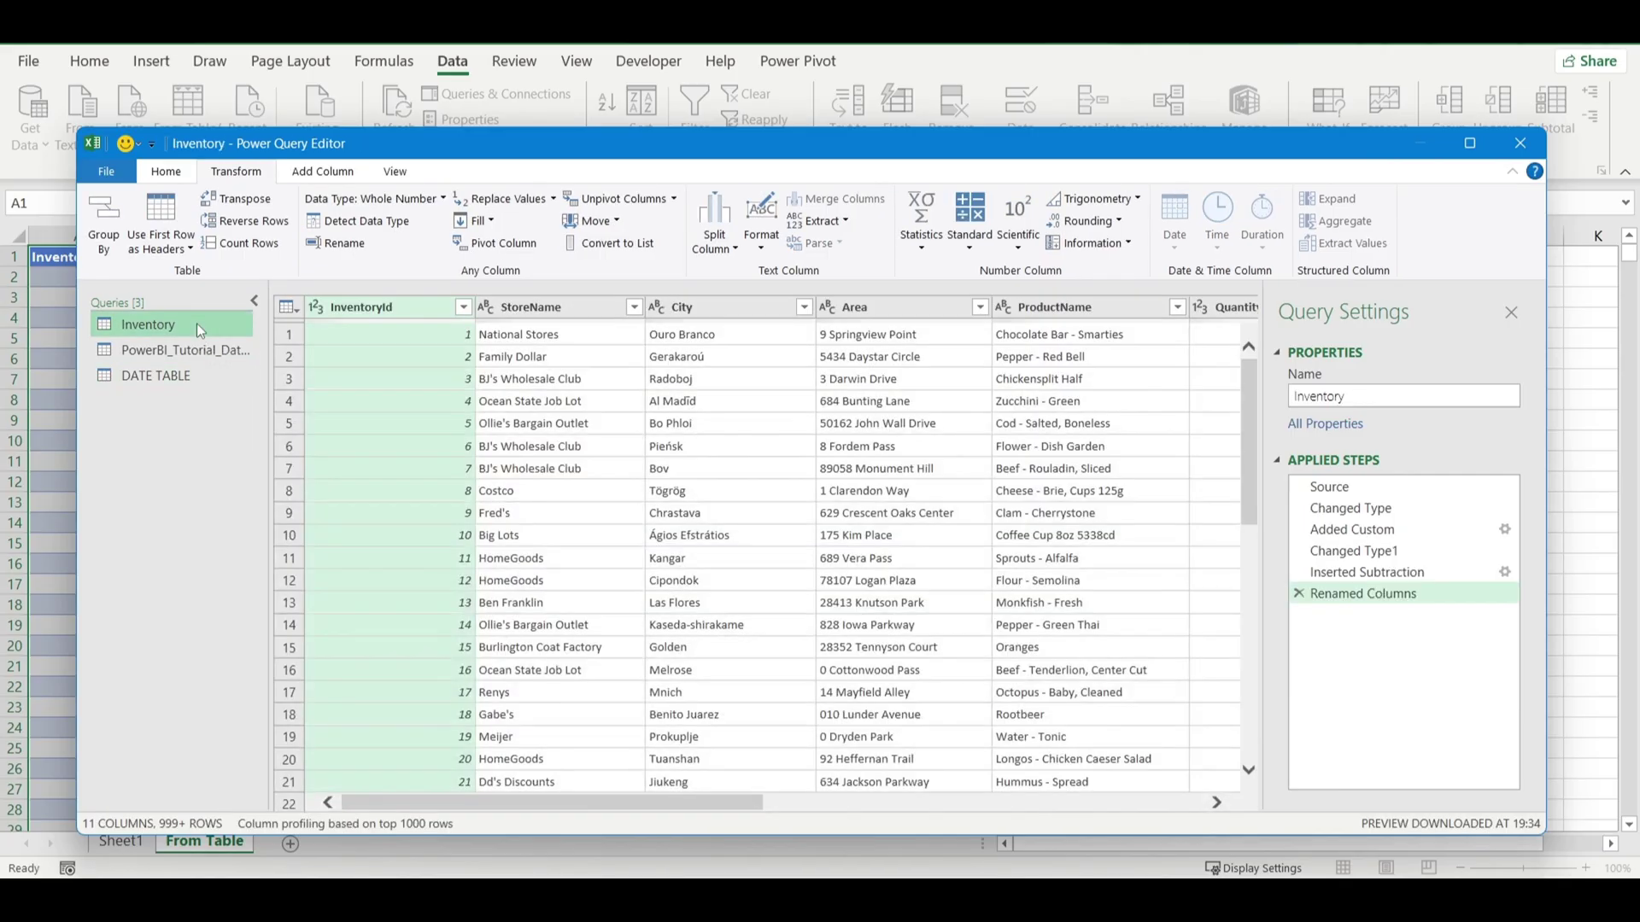
{"action": "left_click", "coordinate": [192, 348]}
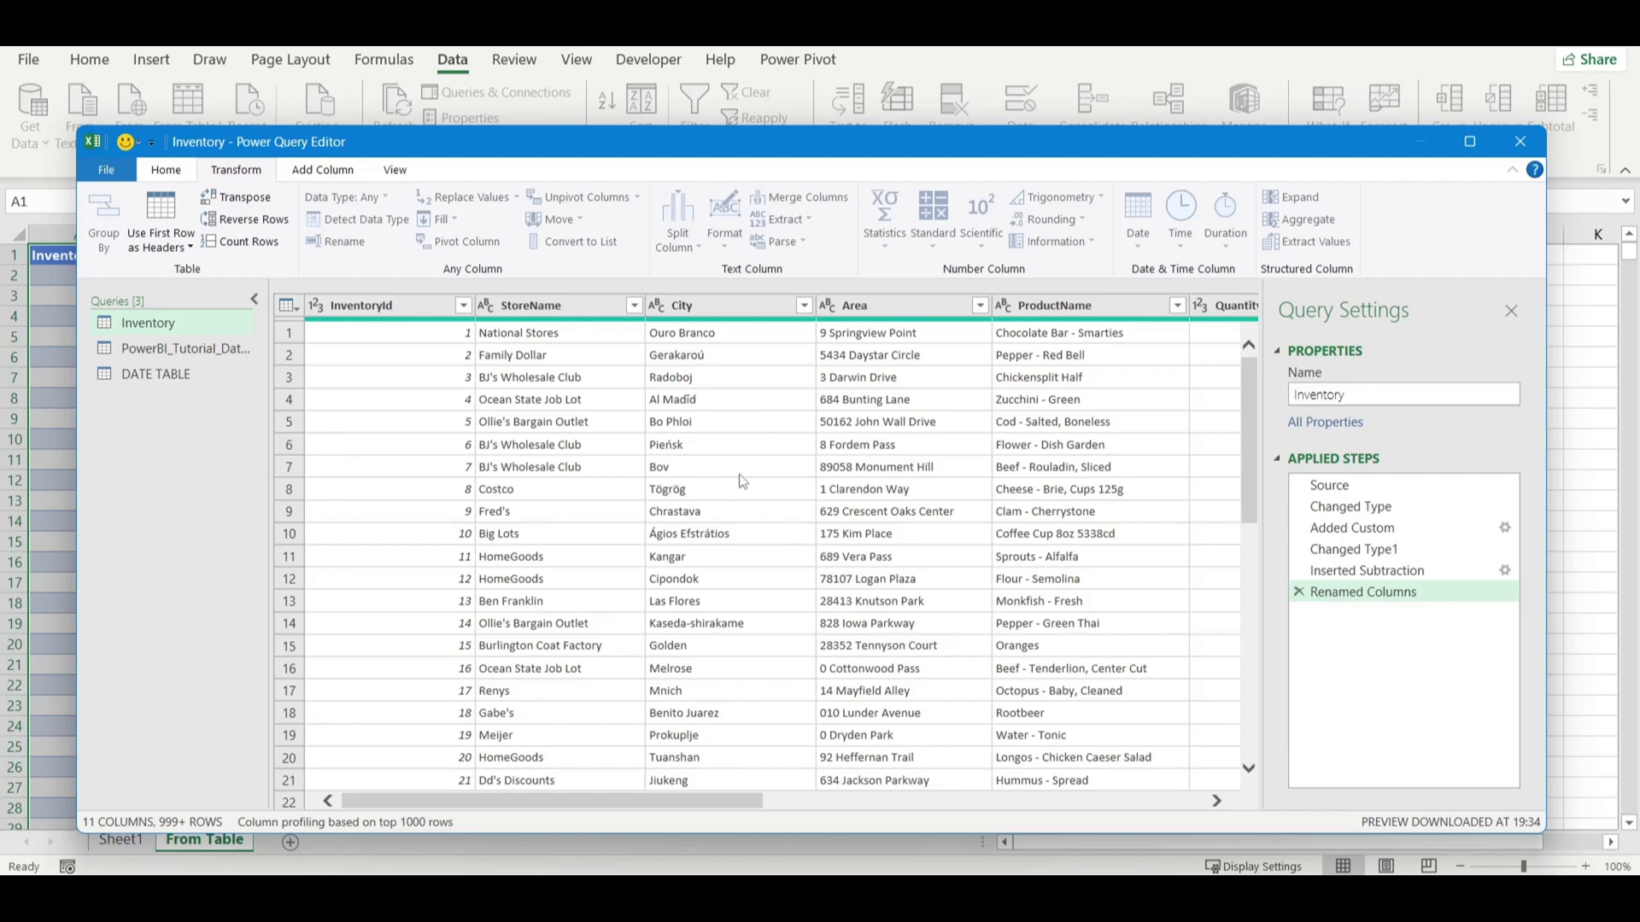
{"action": "left_click", "coordinate": [1066, 309]}
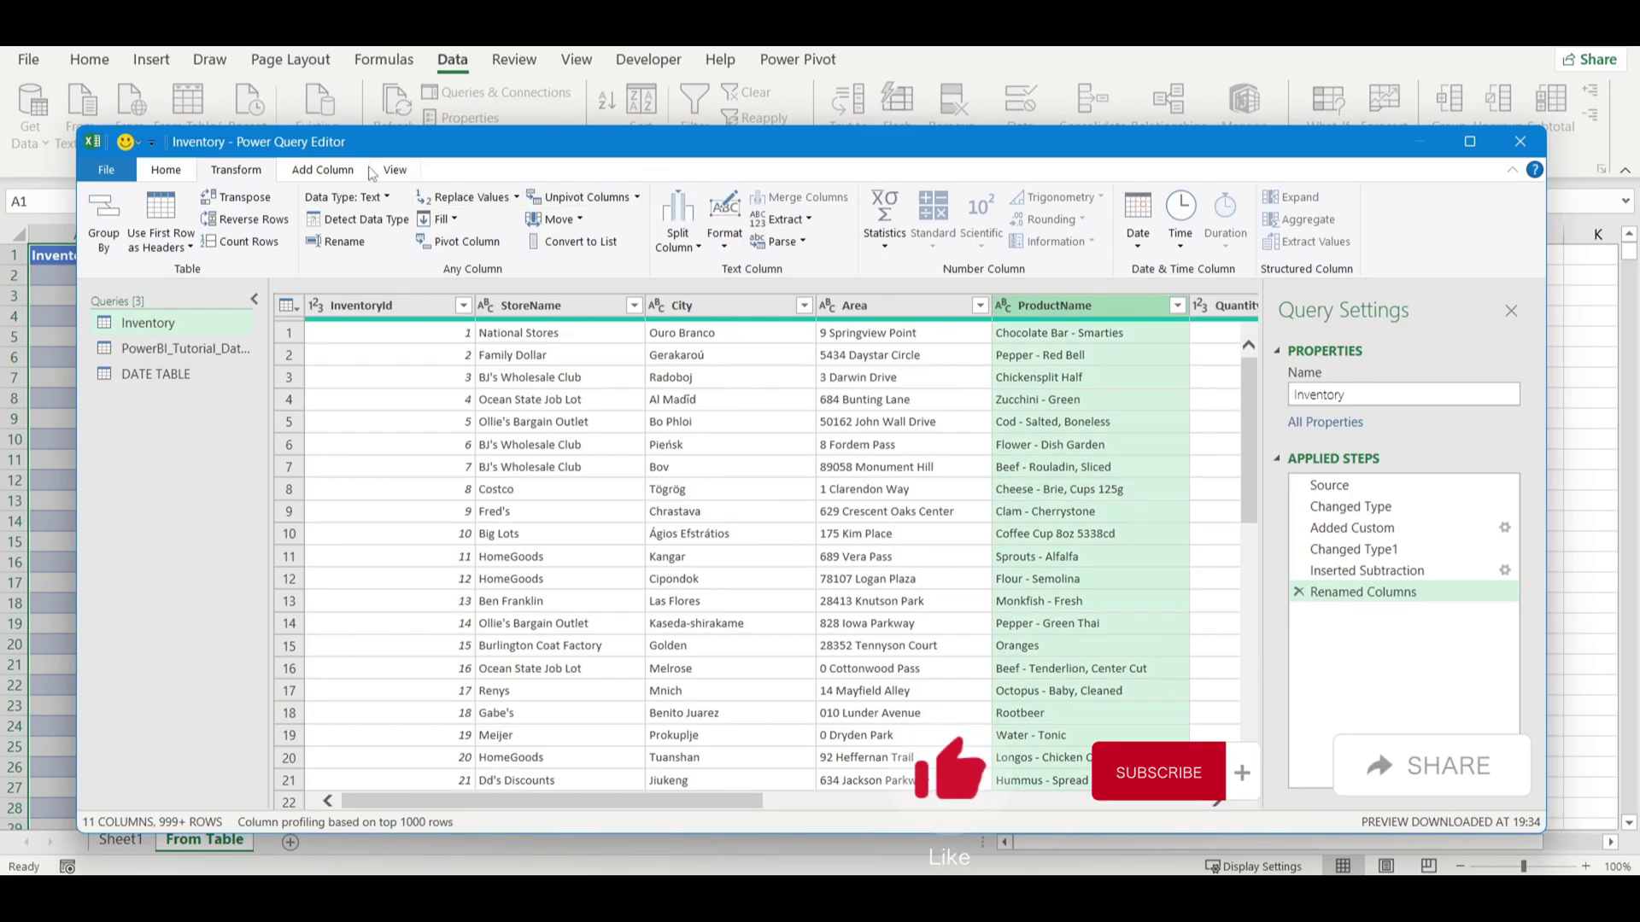
{"action": "left_click", "coordinate": [807, 223]}
{"action": "left_click", "coordinate": [836, 335]}
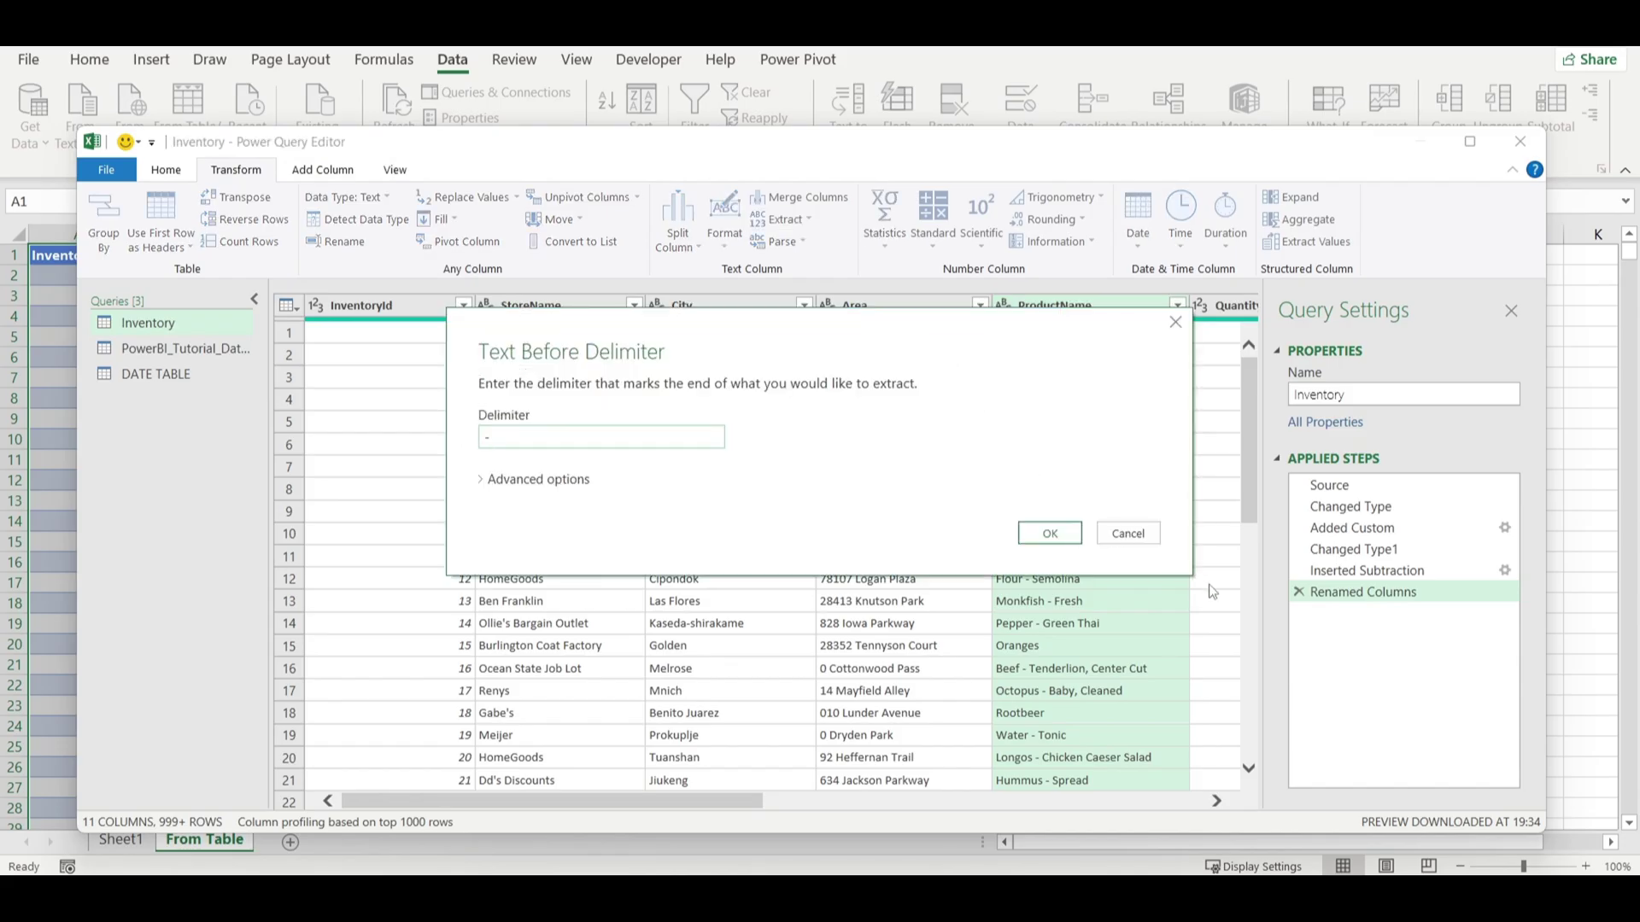
{"action": "left_click", "coordinate": [1051, 534]}
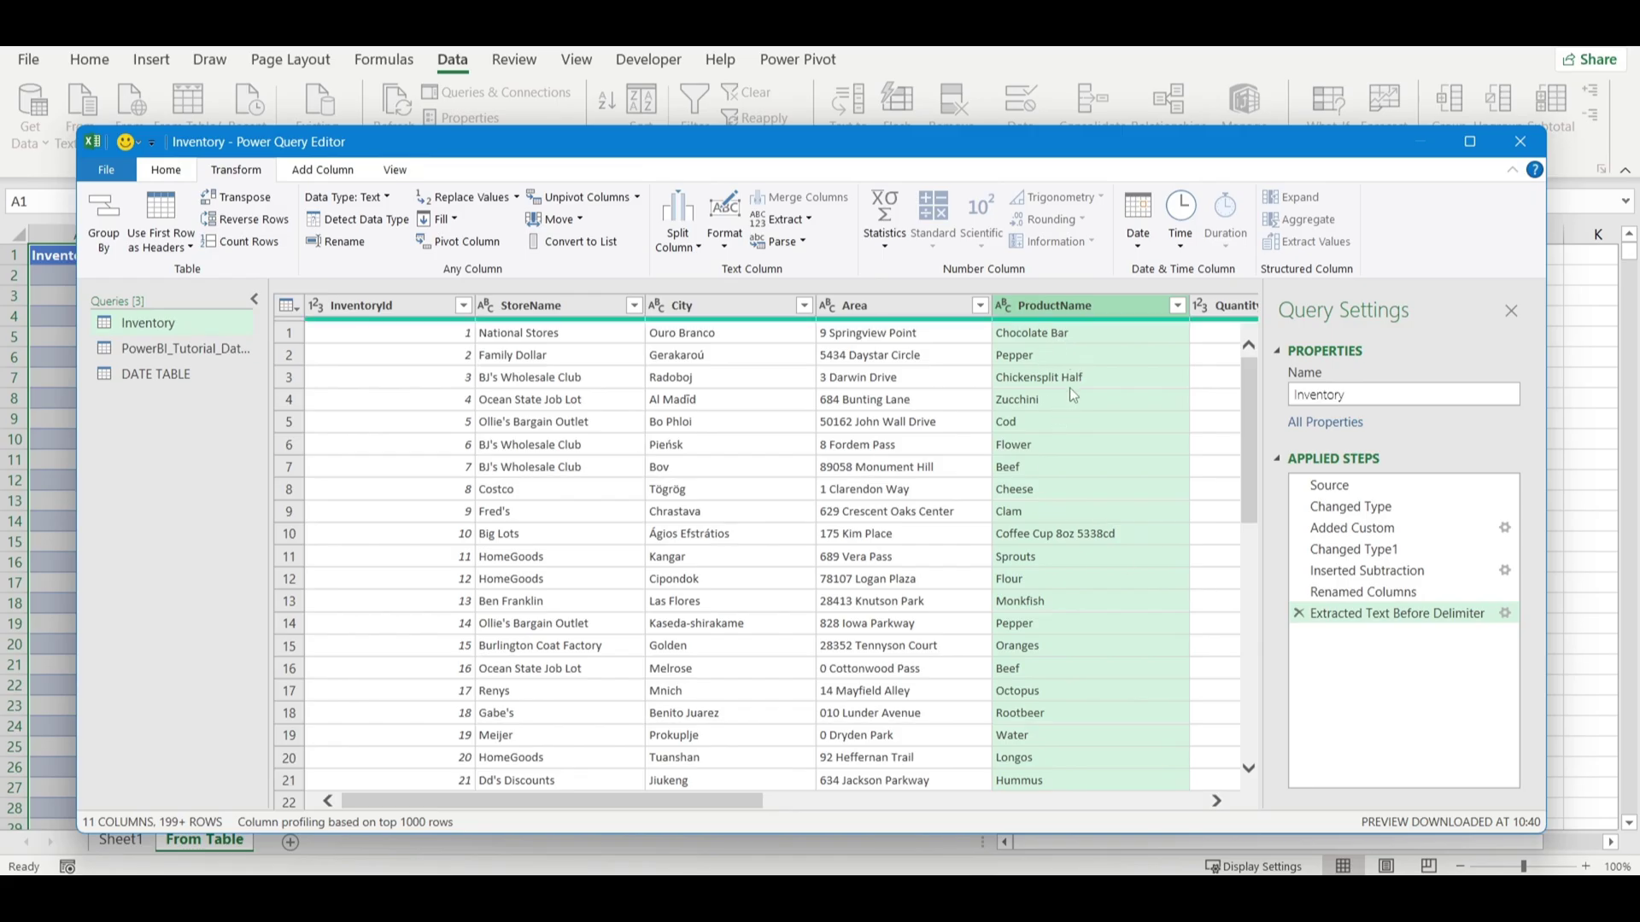
{"action": "left_click", "coordinate": [174, 373]}
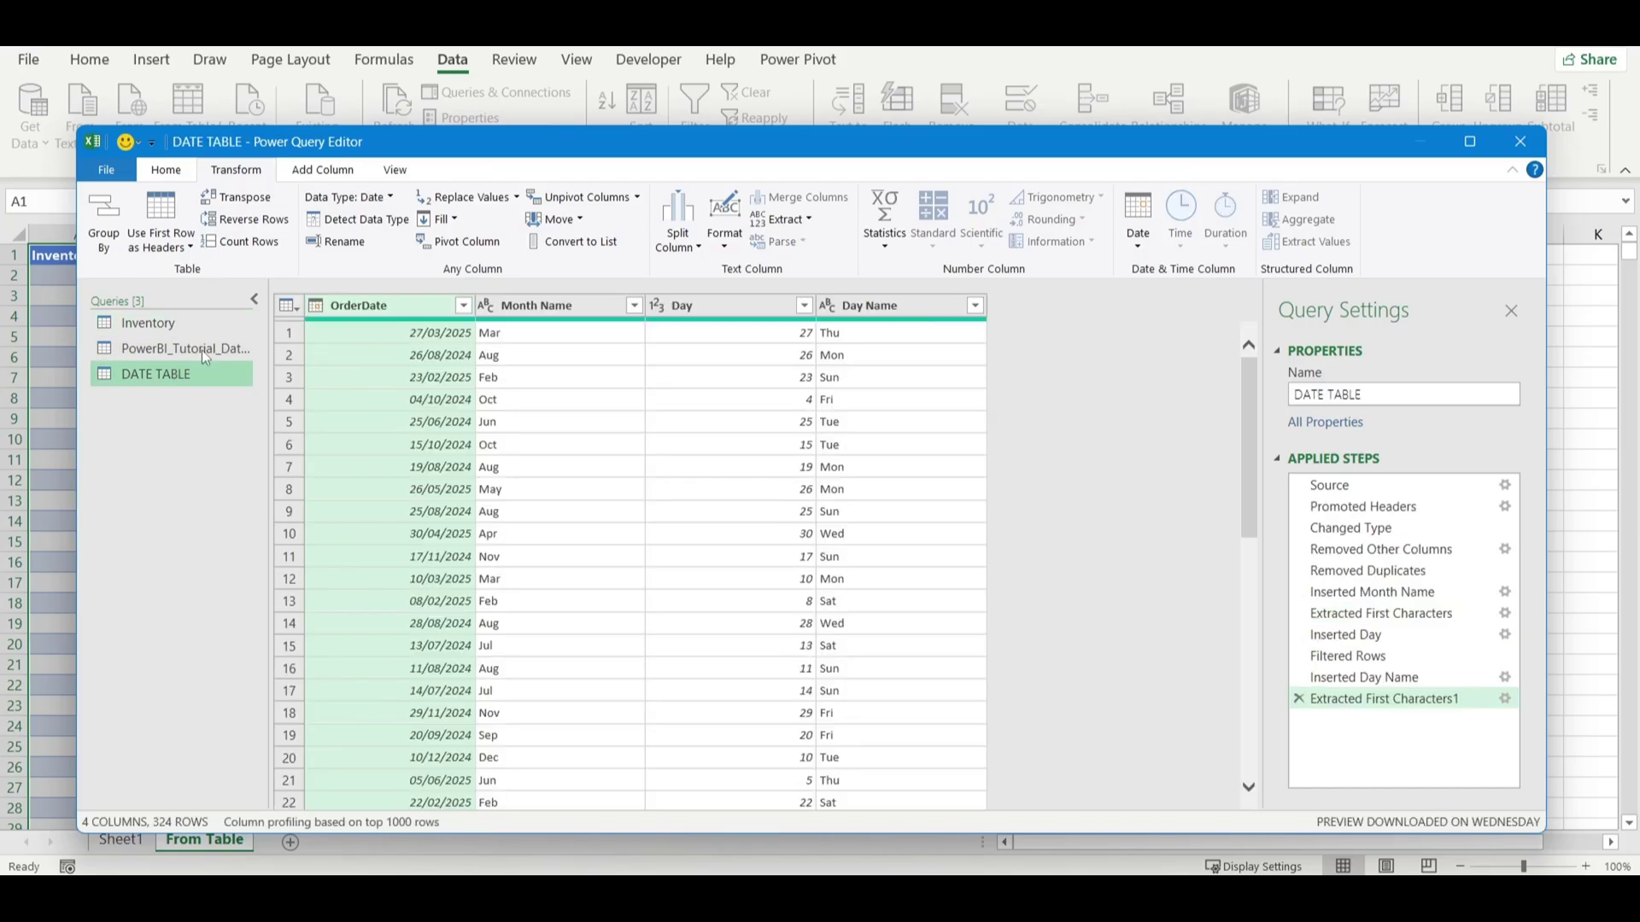
Step: Open New Source, then switch to Chrome's World's Billionaires Wikipedia page
{"action": "left_click", "coordinate": [202, 350]}
{"action": "left_click", "coordinate": [174, 376]}
{"action": "left_click", "coordinate": [169, 171]}
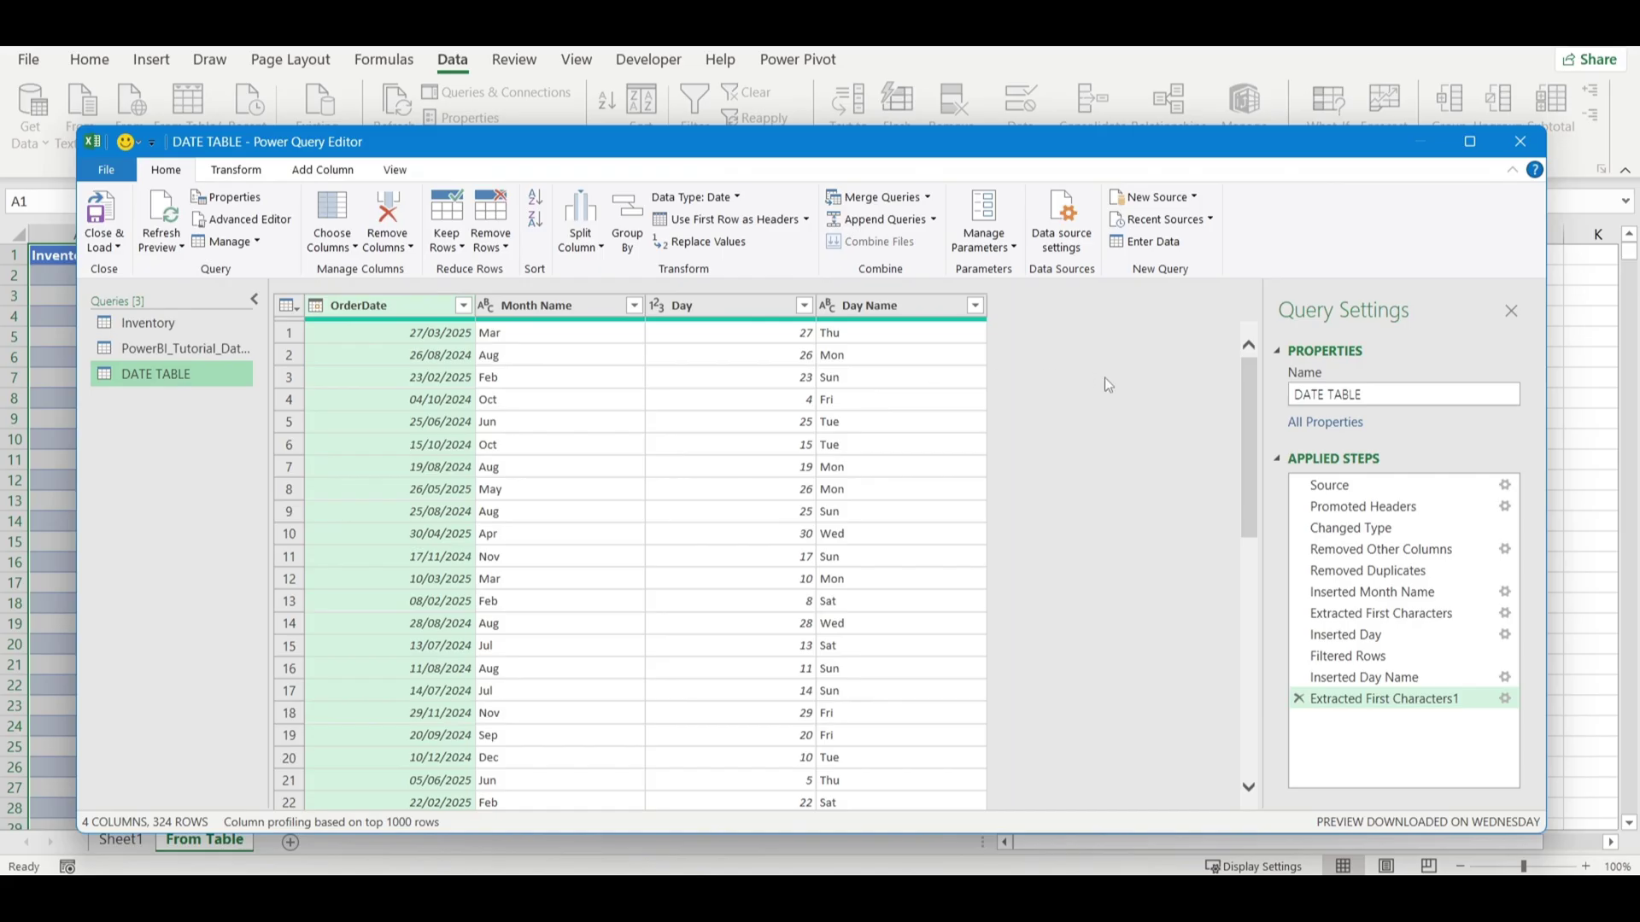
{"action": "left_click", "coordinate": [1195, 198]}
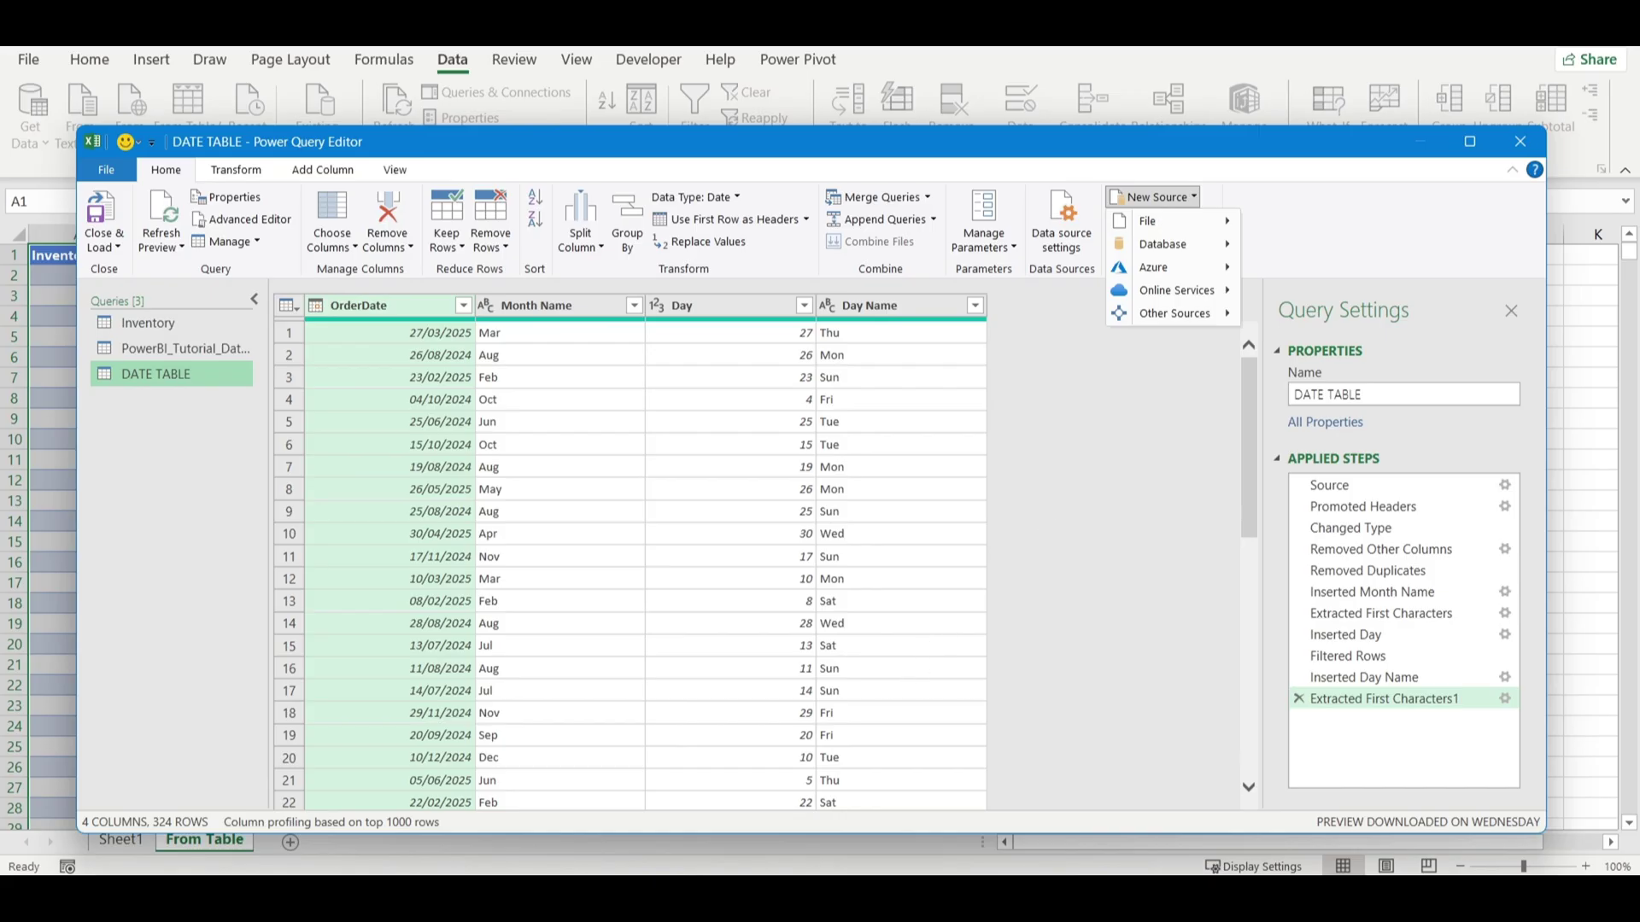
{"action": "left_click", "coordinate": [842, 803]}
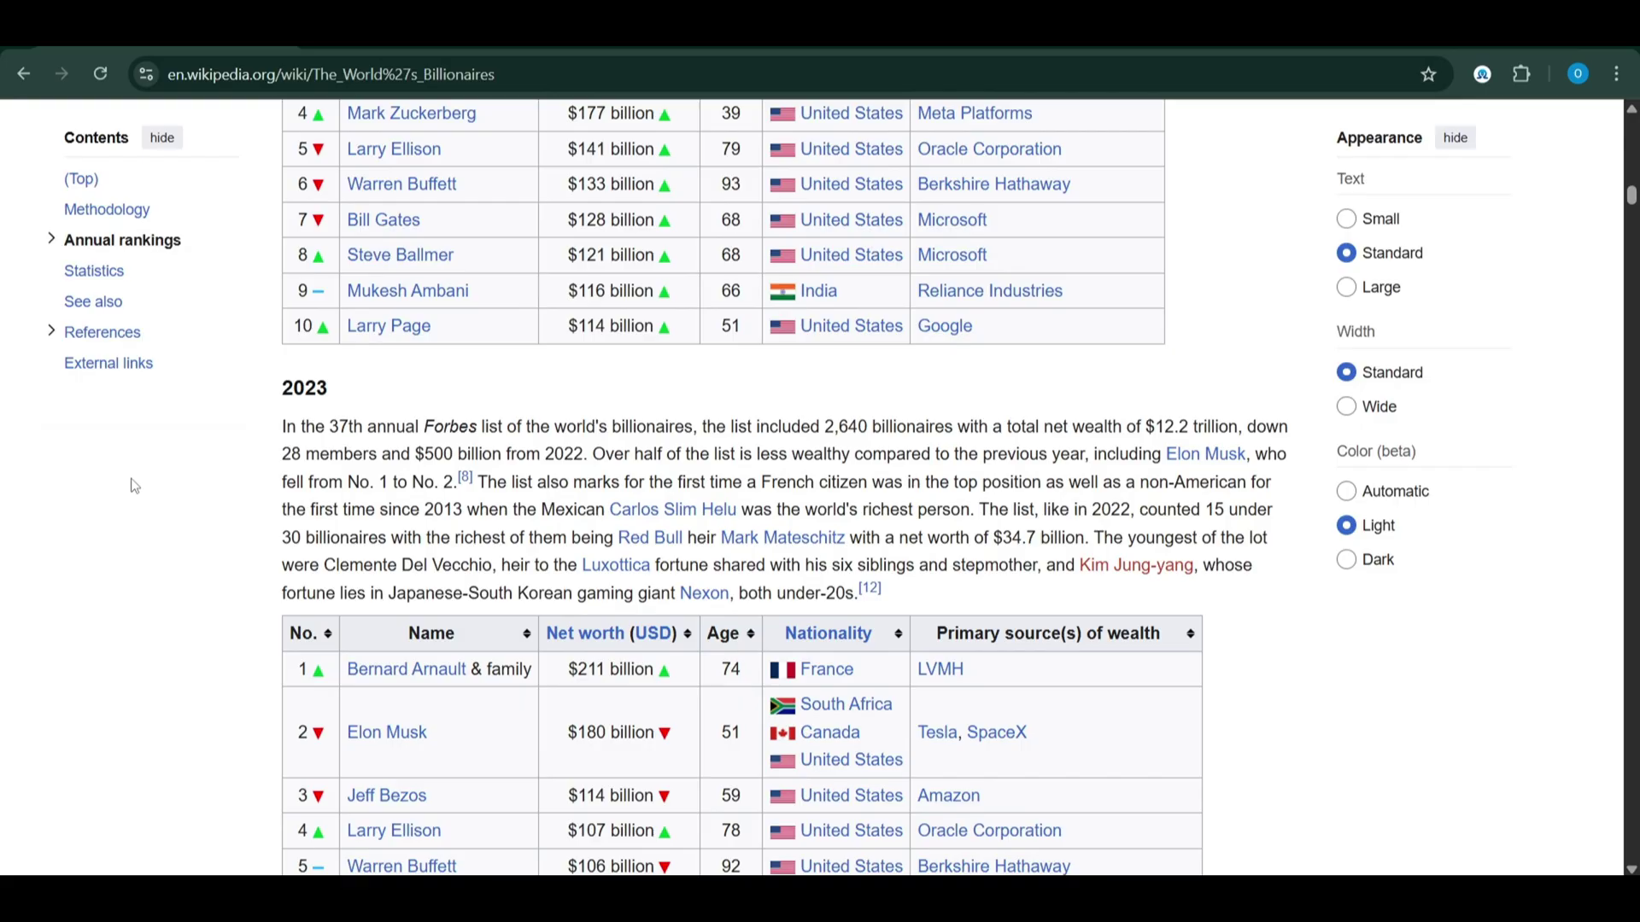
Step: Select and copy the World's Billionaires article URL from Chrome's address bar
{"action": "scroll", "coordinate": [688, 407], "scroll_direction": "up", "scroll_amount": 12}
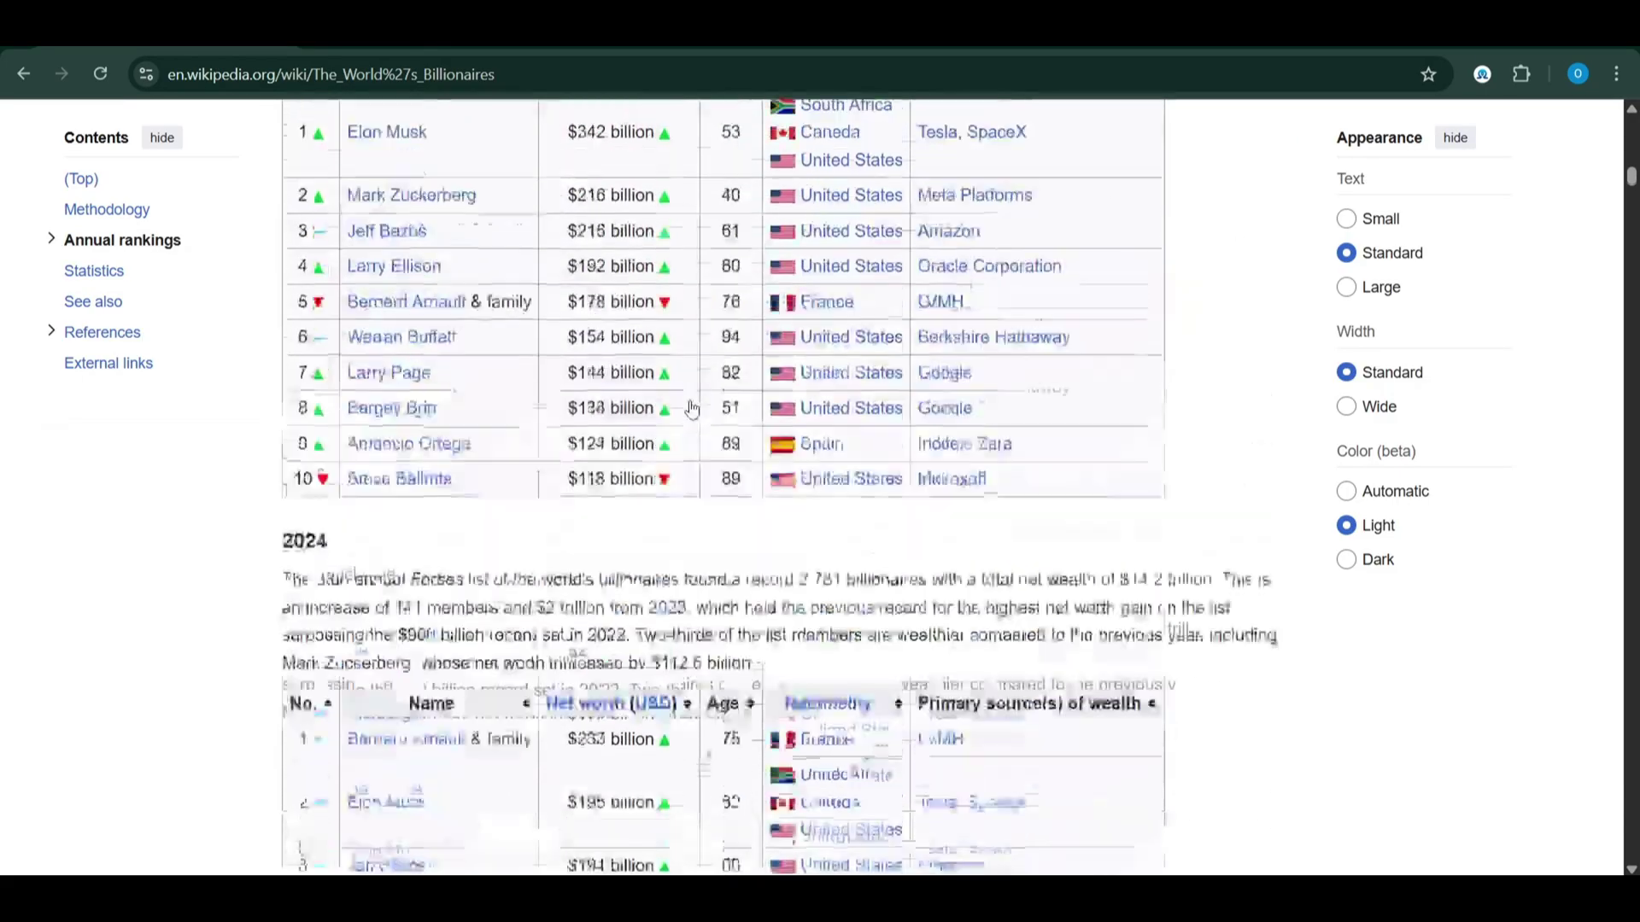
{"action": "scroll", "coordinate": [692, 404], "scroll_direction": "up", "scroll_amount": 9}
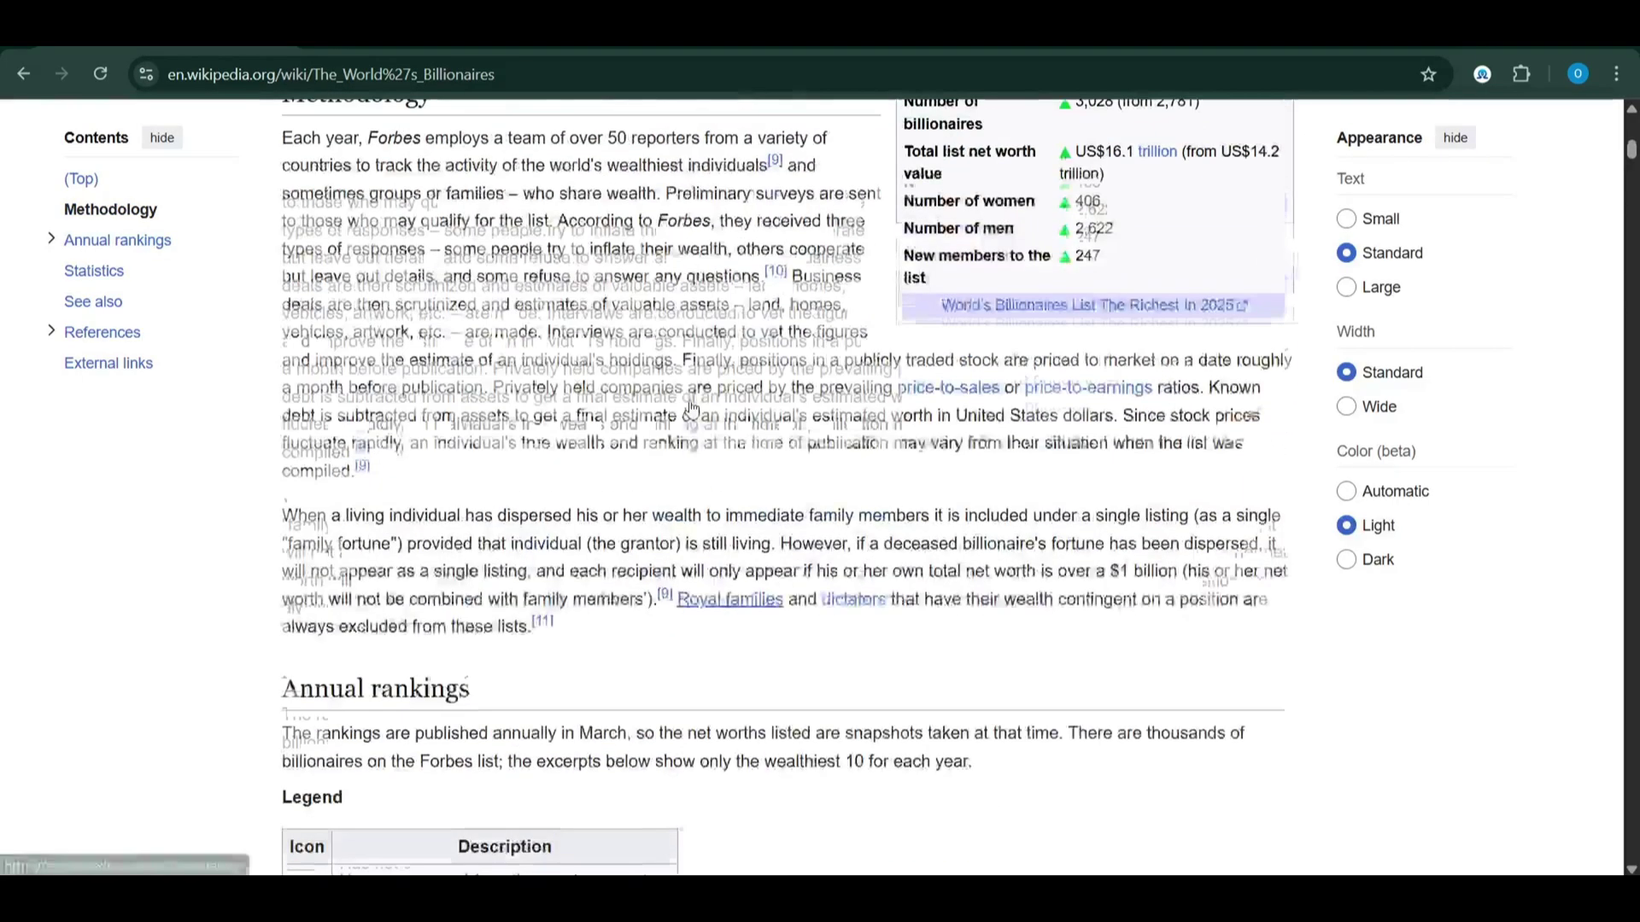
{"action": "scroll", "coordinate": [693, 406], "scroll_direction": "down", "scroll_amount": 1}
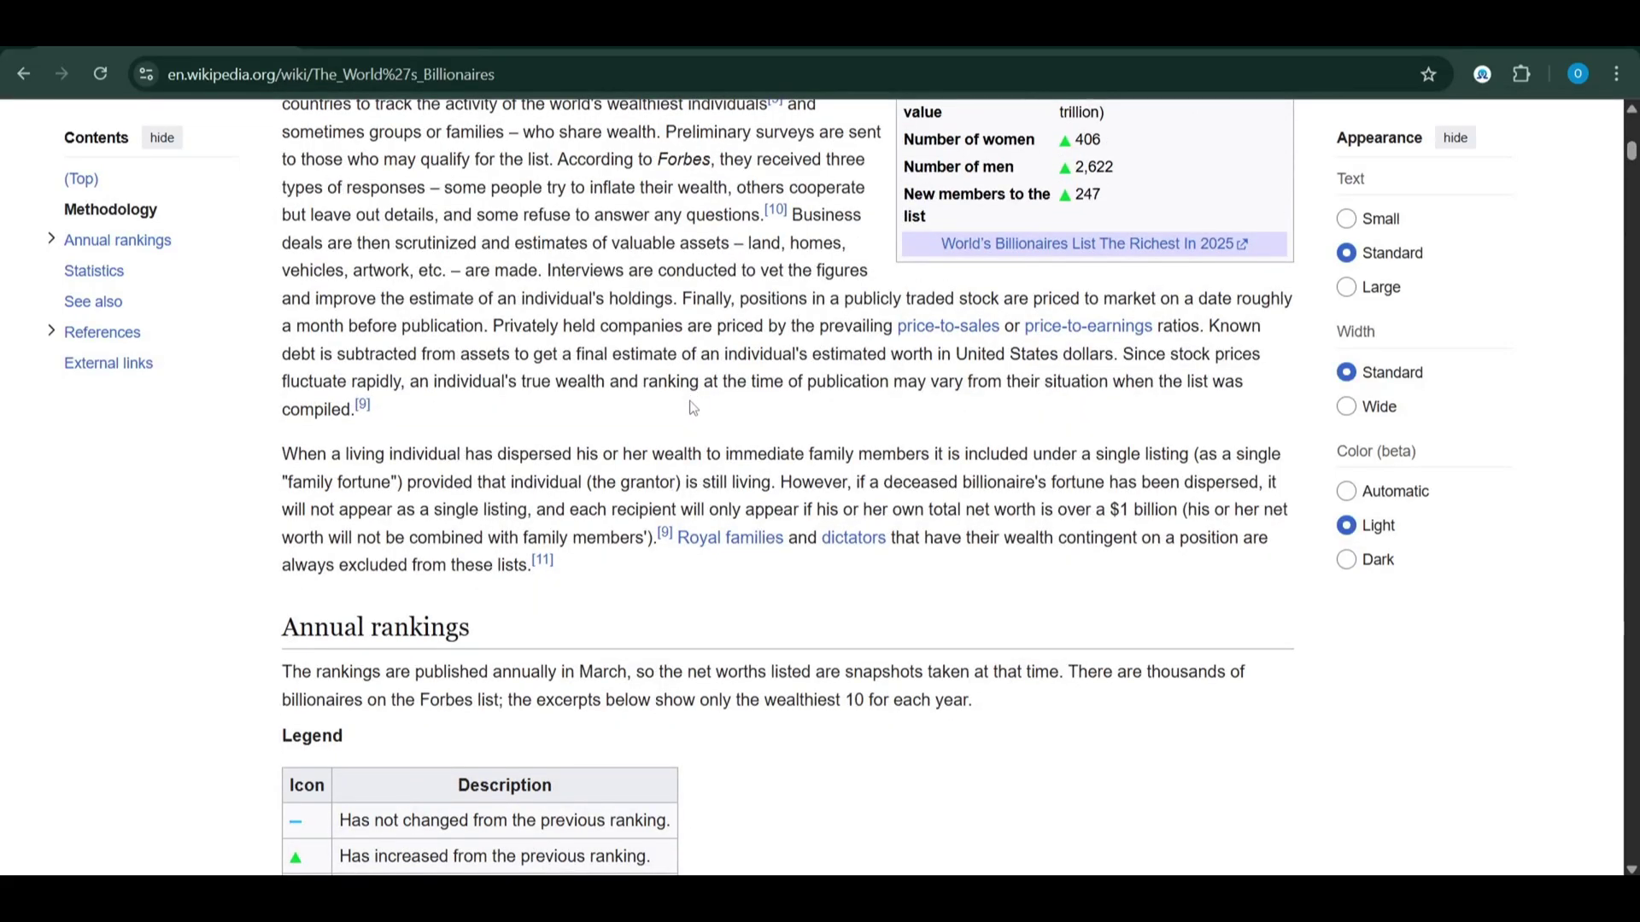
{"action": "left_click", "coordinate": [472, 74]}
{"action": "key", "text": "ctrl+c"}
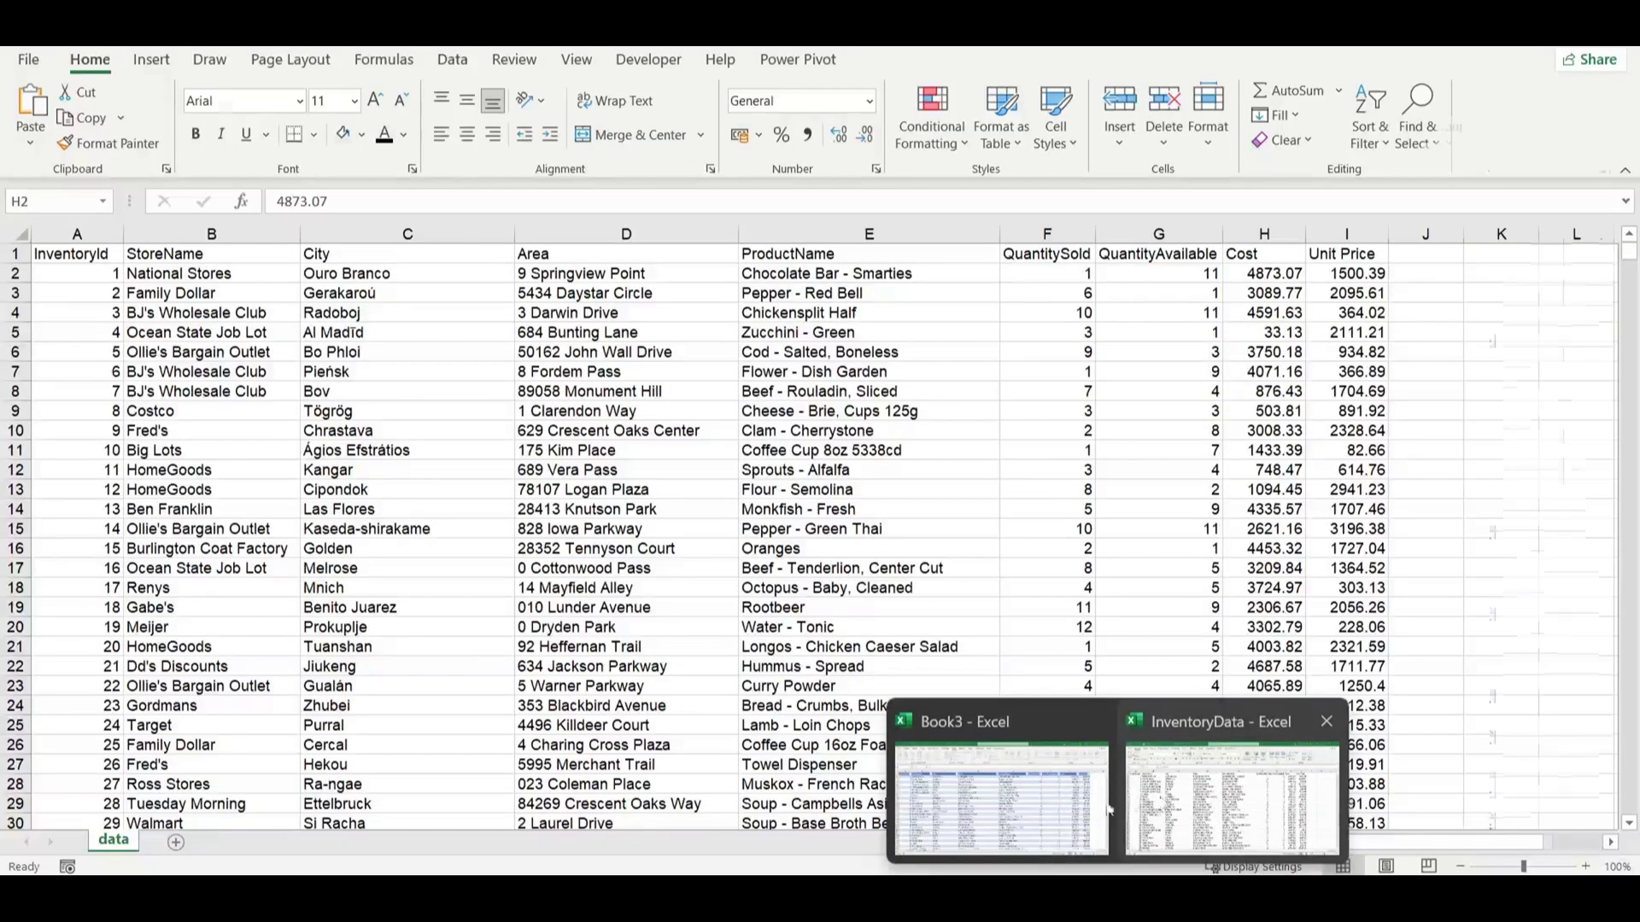
Step: Connect to the billionaires Wikipedia page through New Source > Web with the pasted URL
{"action": "left_click", "coordinate": [1033, 812]}
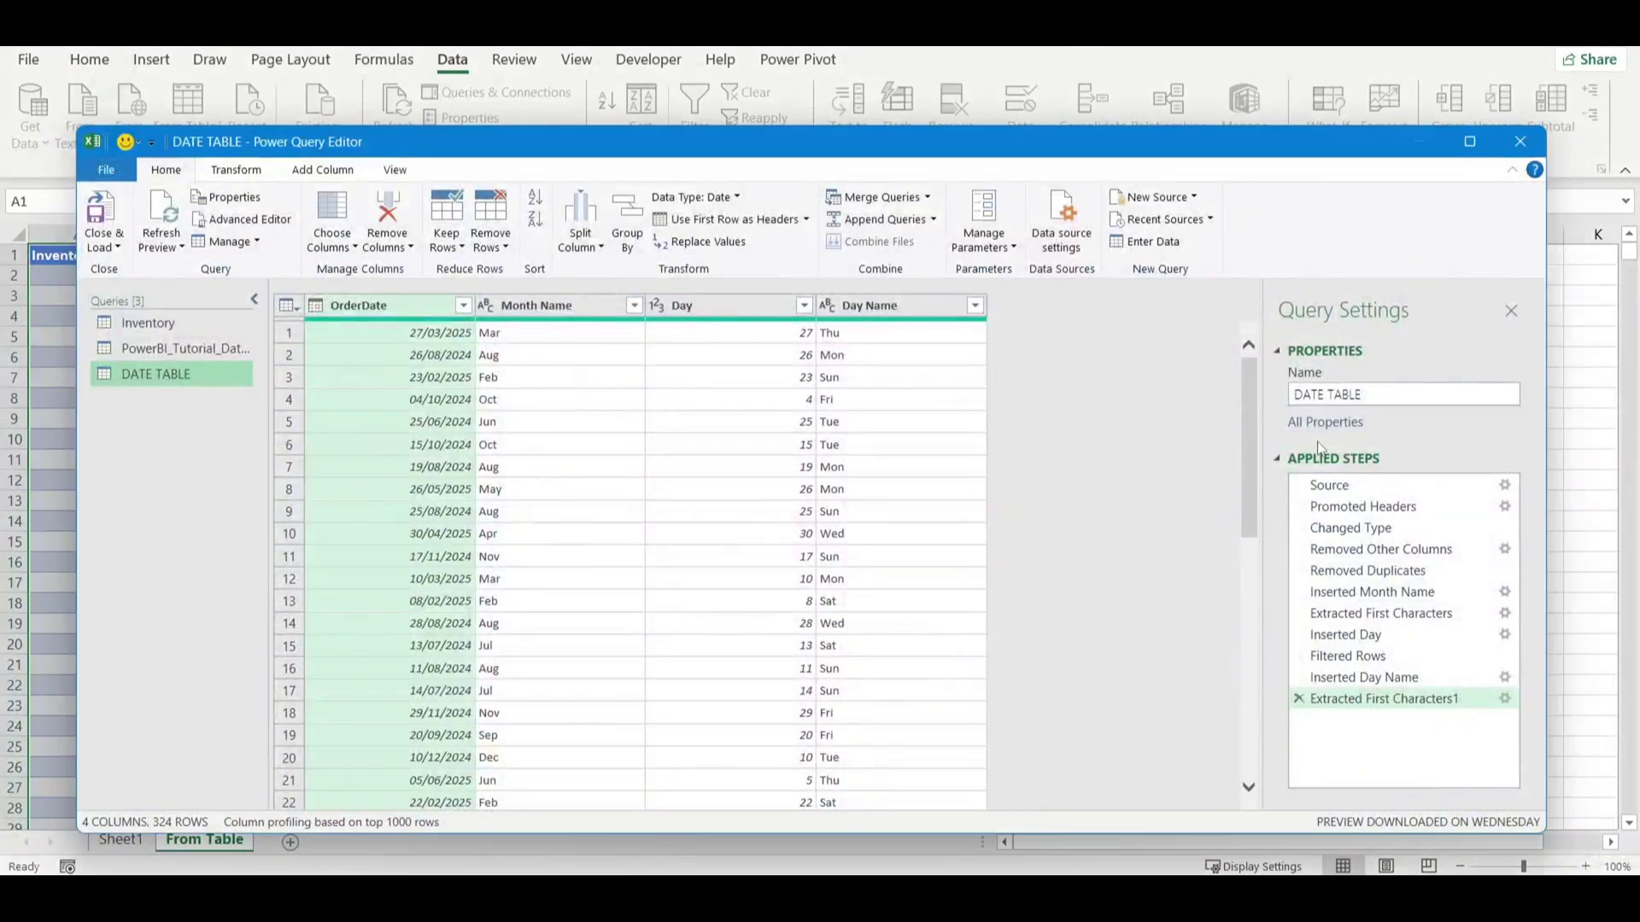
{"action": "left_click", "coordinate": [1194, 197]}
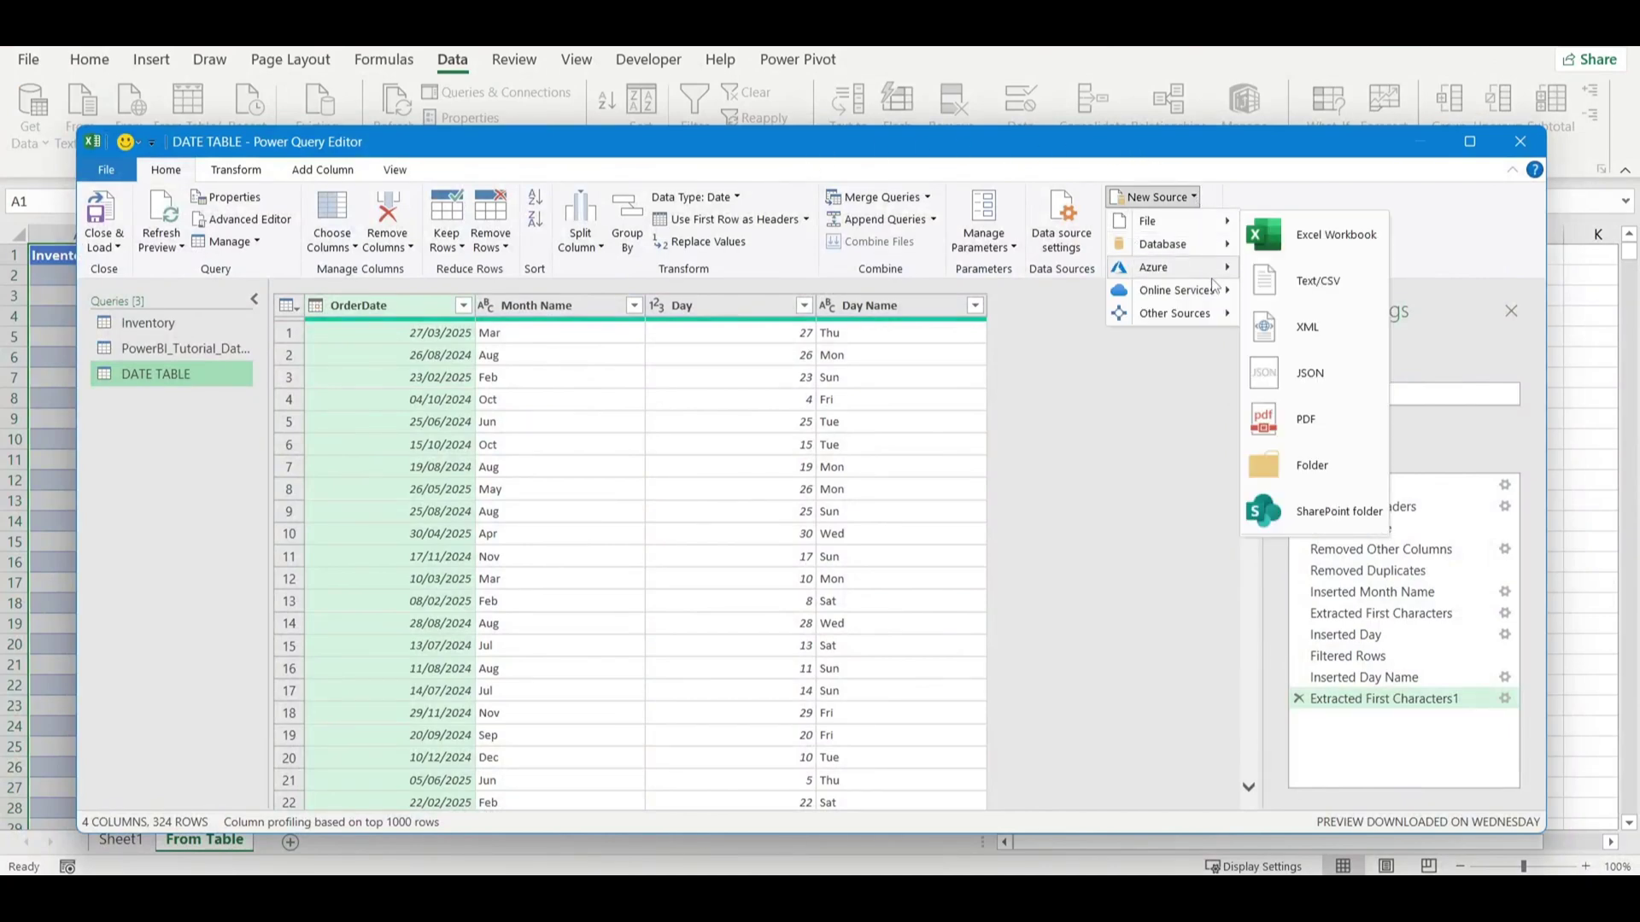
{"action": "mouse_move", "coordinate": [1212, 317]}
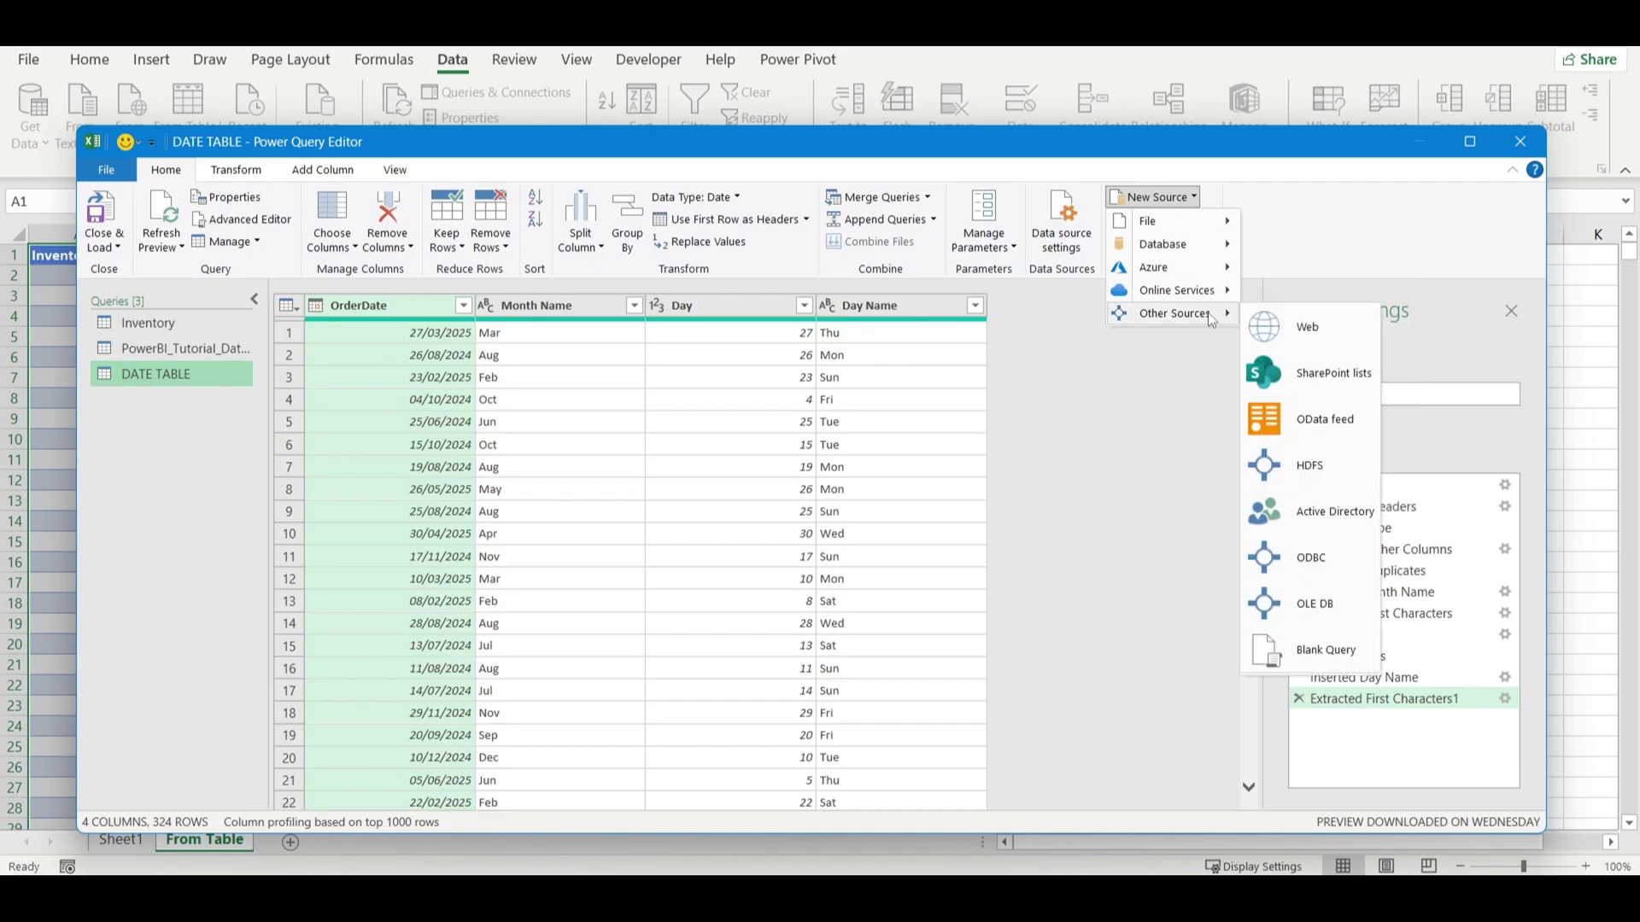
{"action": "left_click", "coordinate": [1279, 326]}
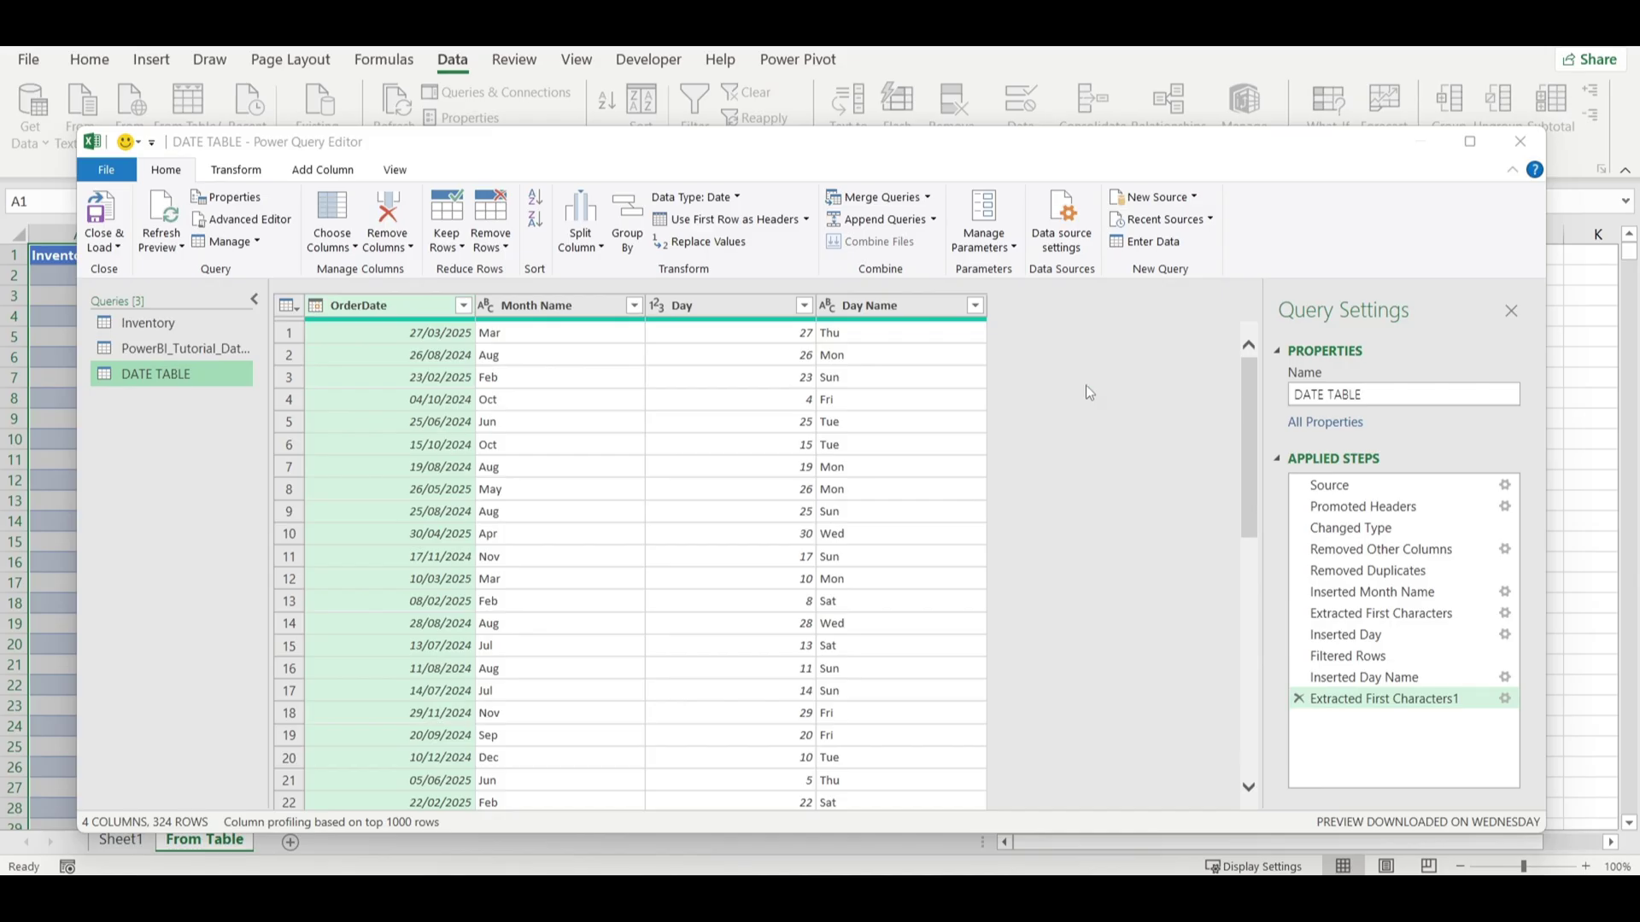
{"action": "key", "text": "ctrl+v"}
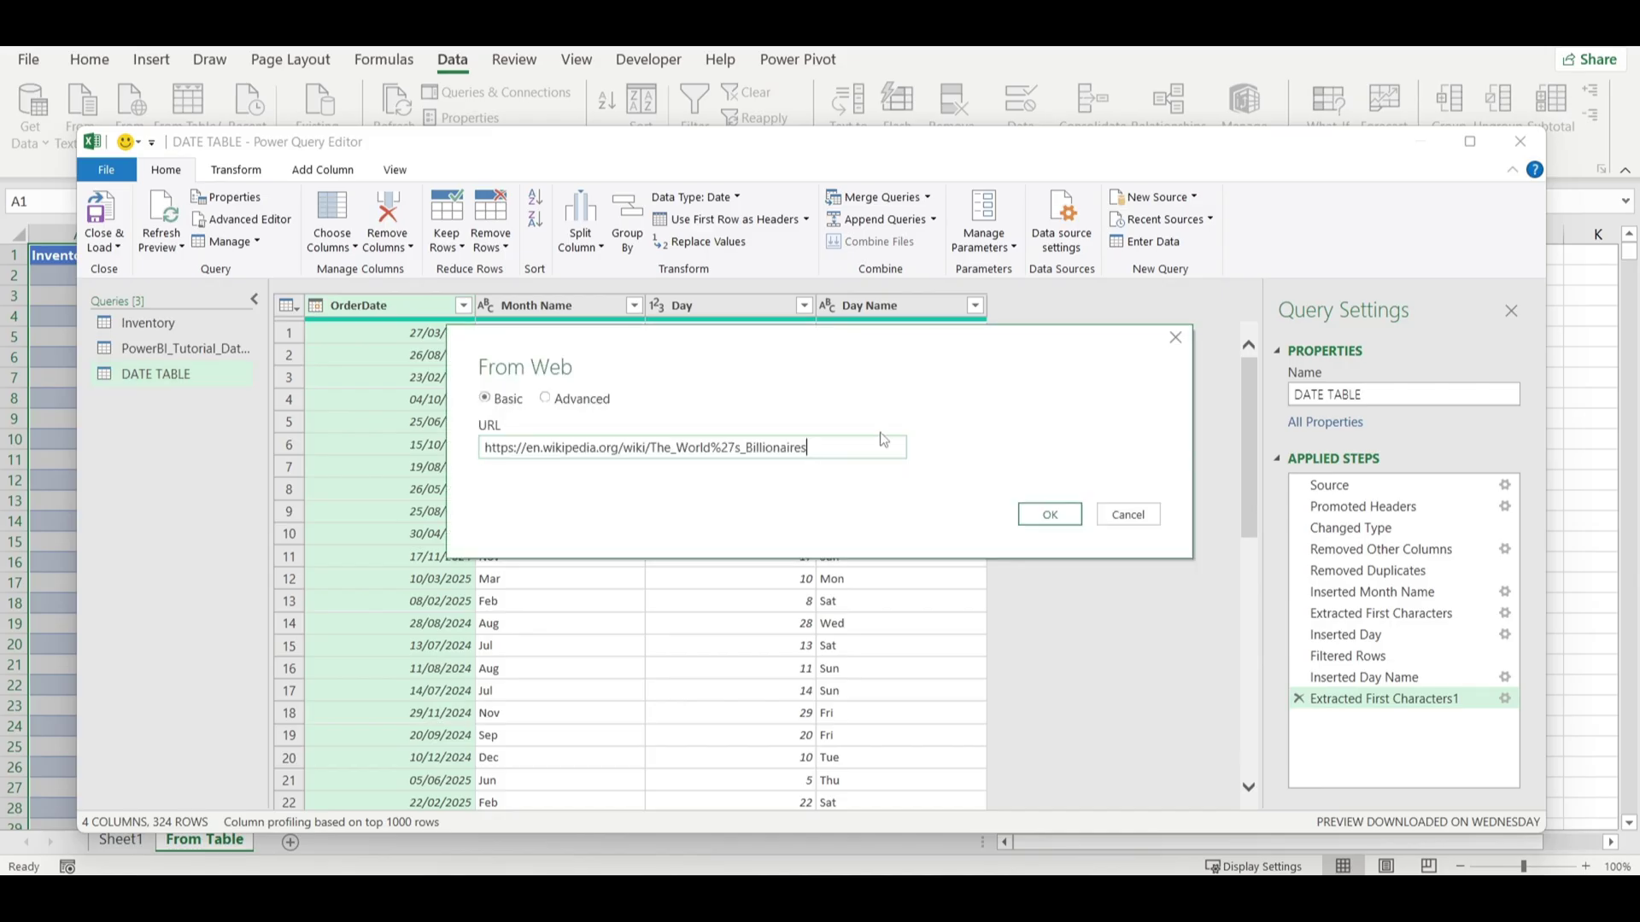
{"action": "left_click", "coordinate": [1067, 514]}
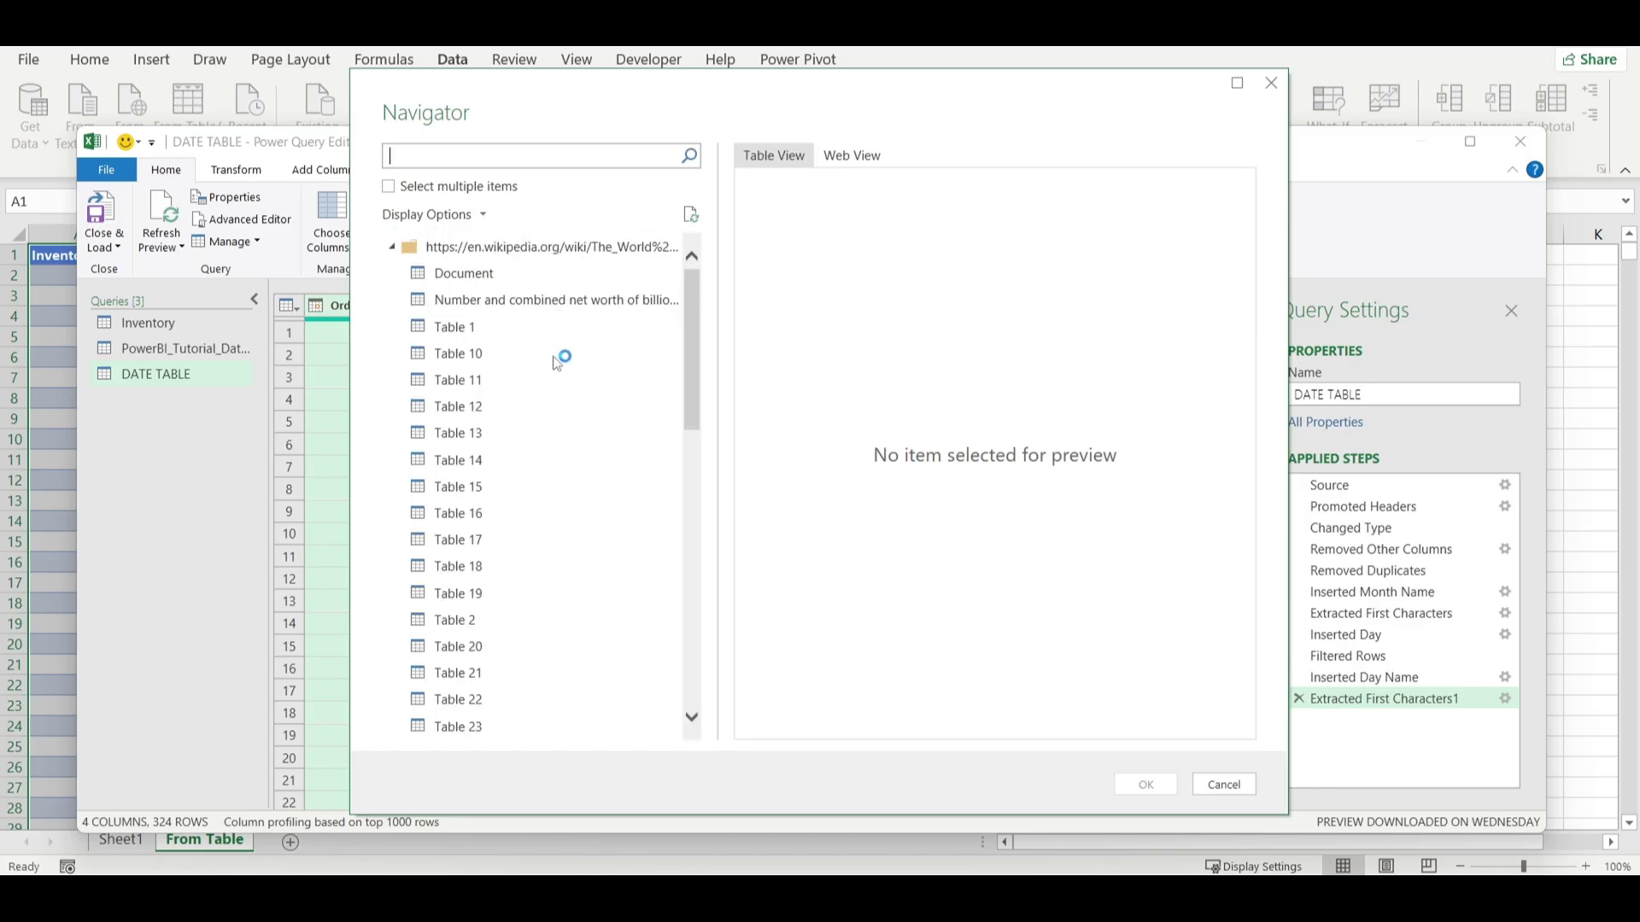
Step: Preview Table 1, Table 2 and Table 3 in the Navigator
{"action": "left_click", "coordinate": [452, 331]}
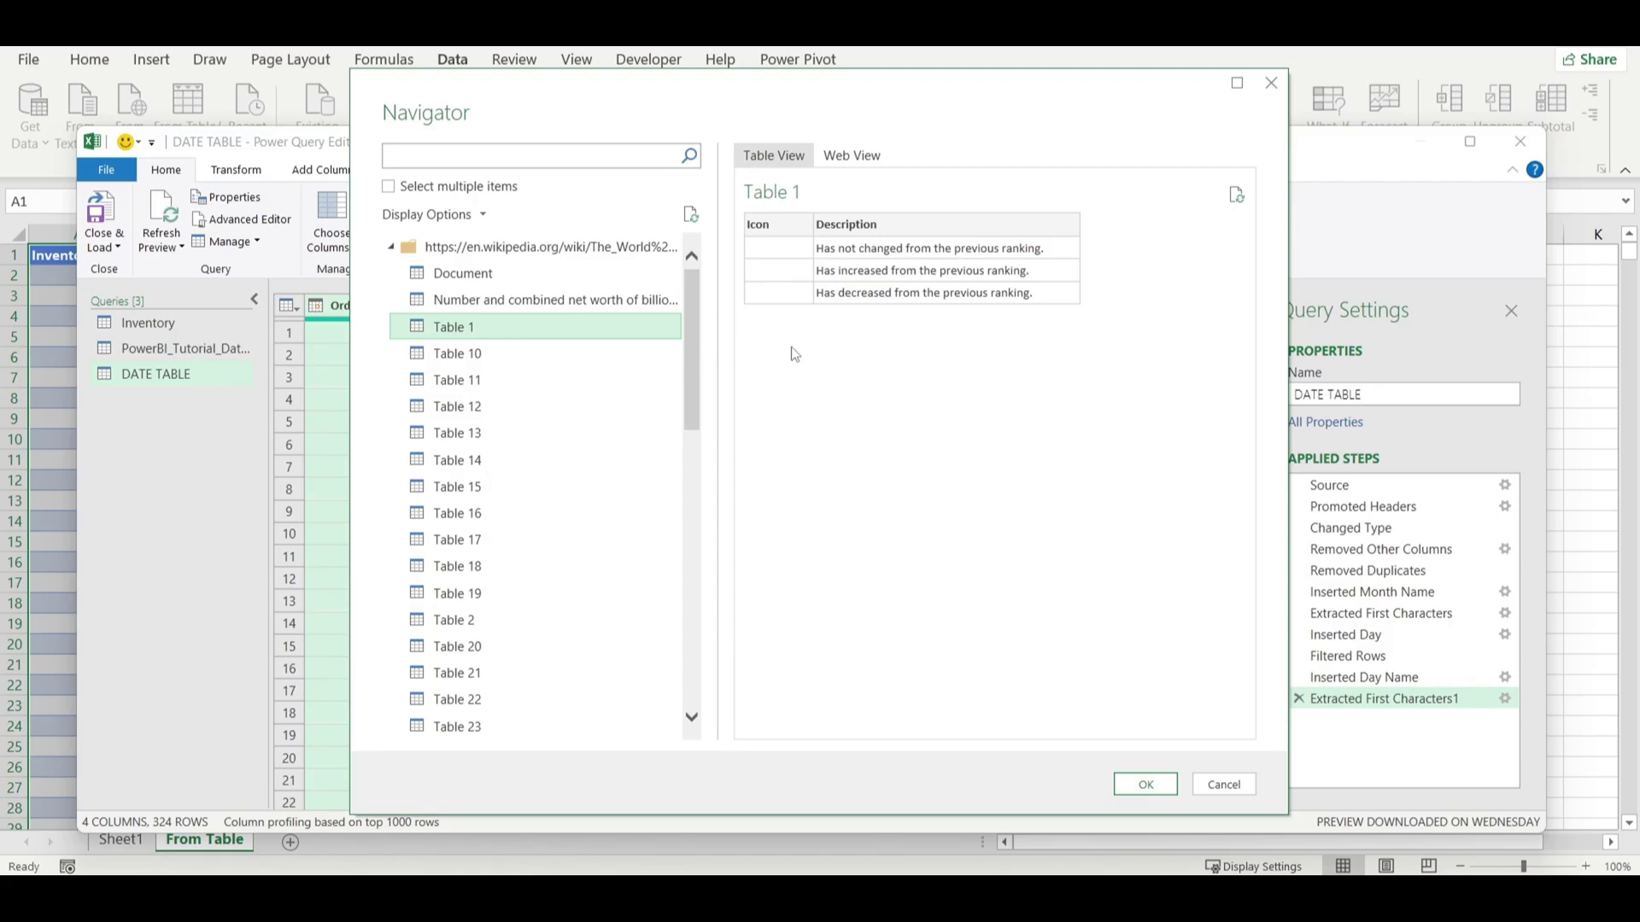
{"action": "scroll", "coordinate": [520, 437], "scroll_direction": "down", "scroll_amount": 2}
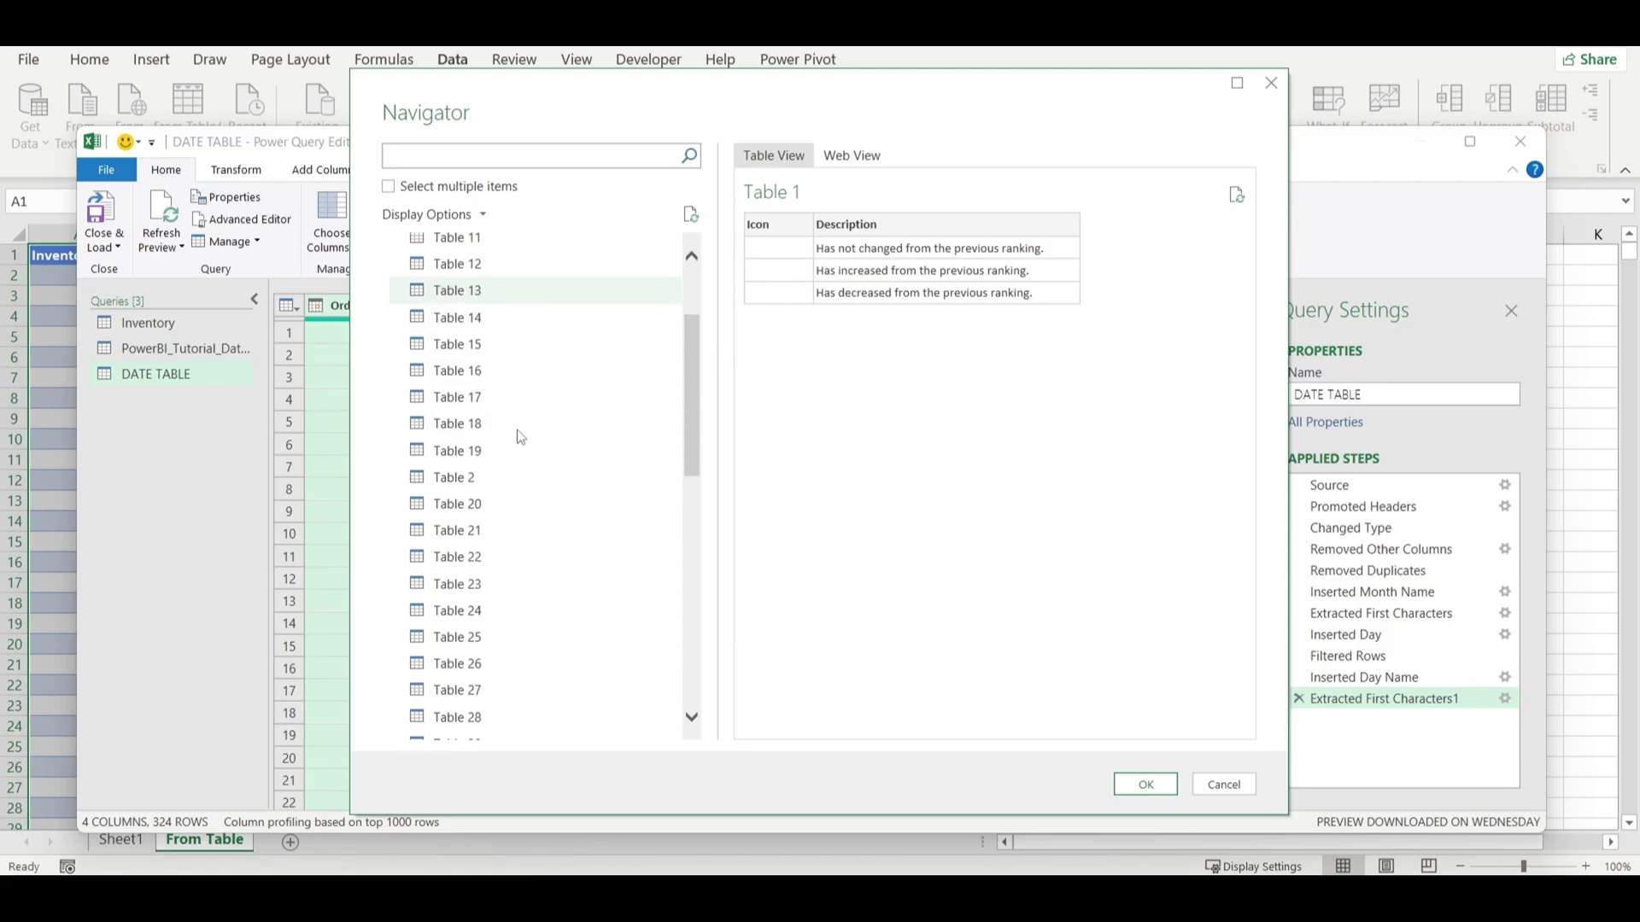
{"action": "scroll", "coordinate": [521, 437], "scroll_direction": "down", "scroll_amount": 1}
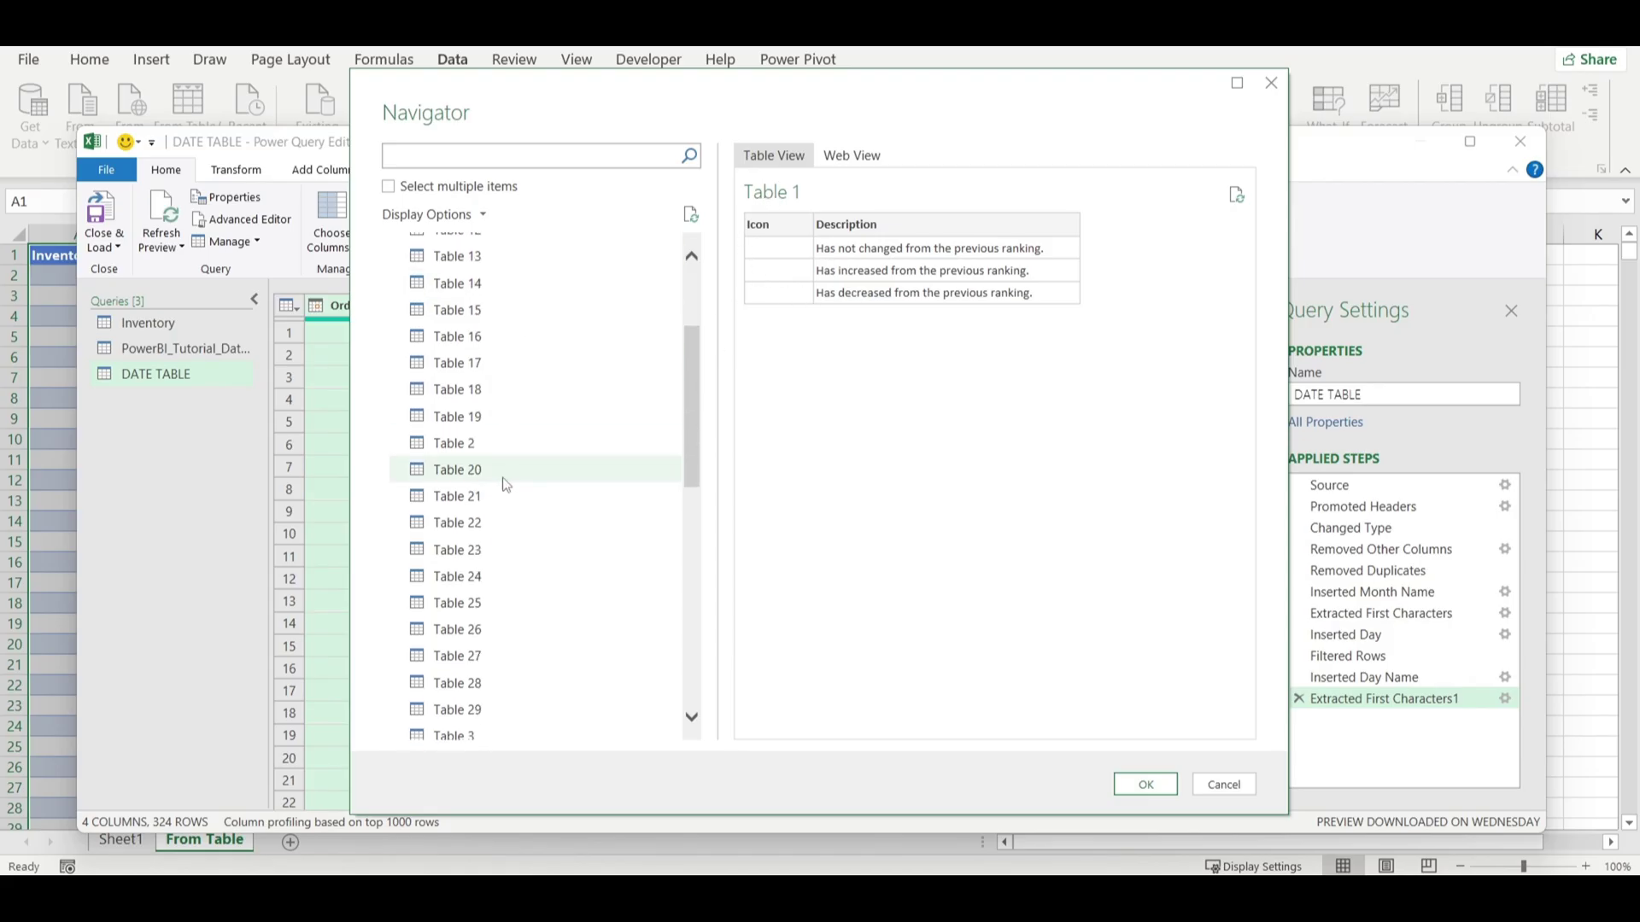
{"action": "left_click", "coordinate": [665, 447]}
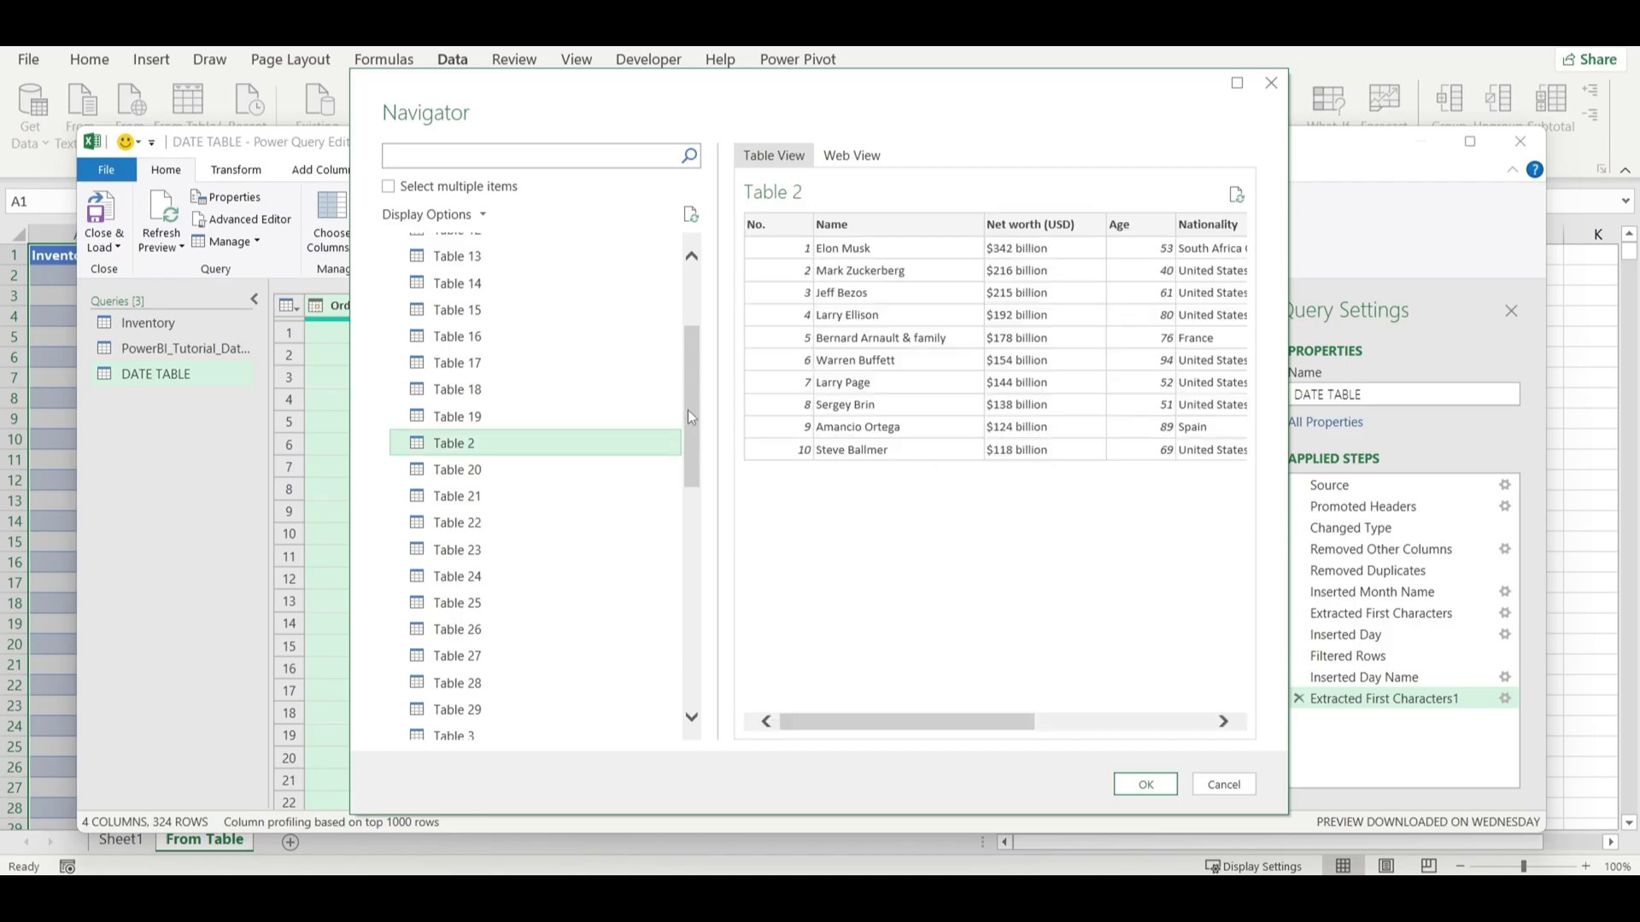
{"action": "scroll", "coordinate": [931, 427], "scroll_direction": "right", "scroll_amount": 3}
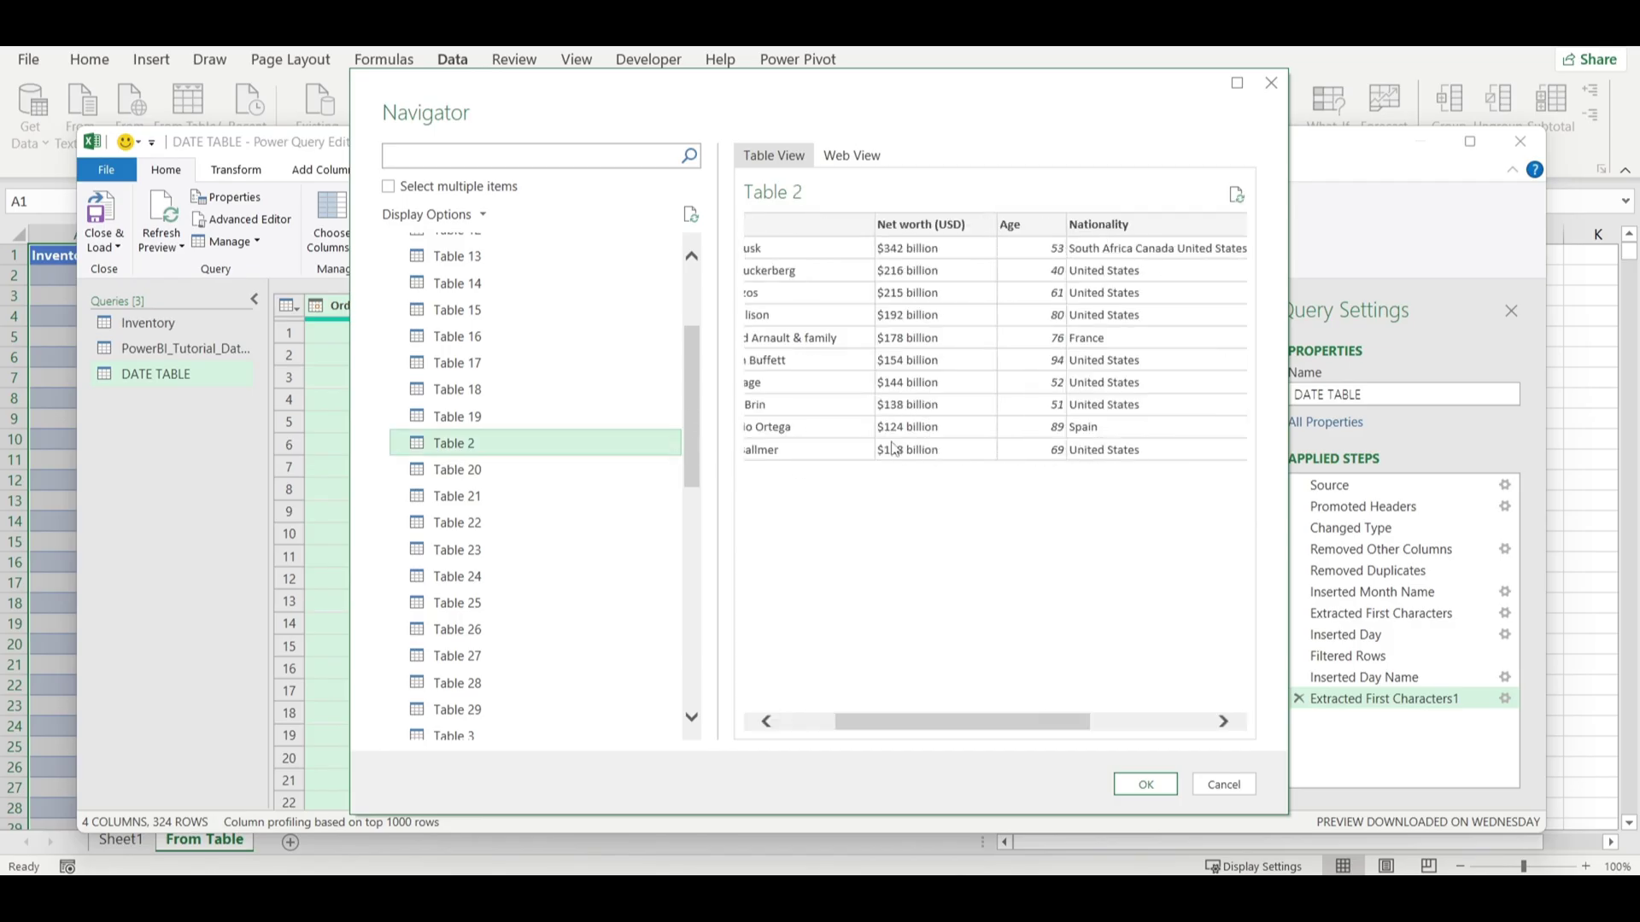
{"action": "scroll", "coordinate": [586, 661], "scroll_direction": "down", "scroll_amount": 2}
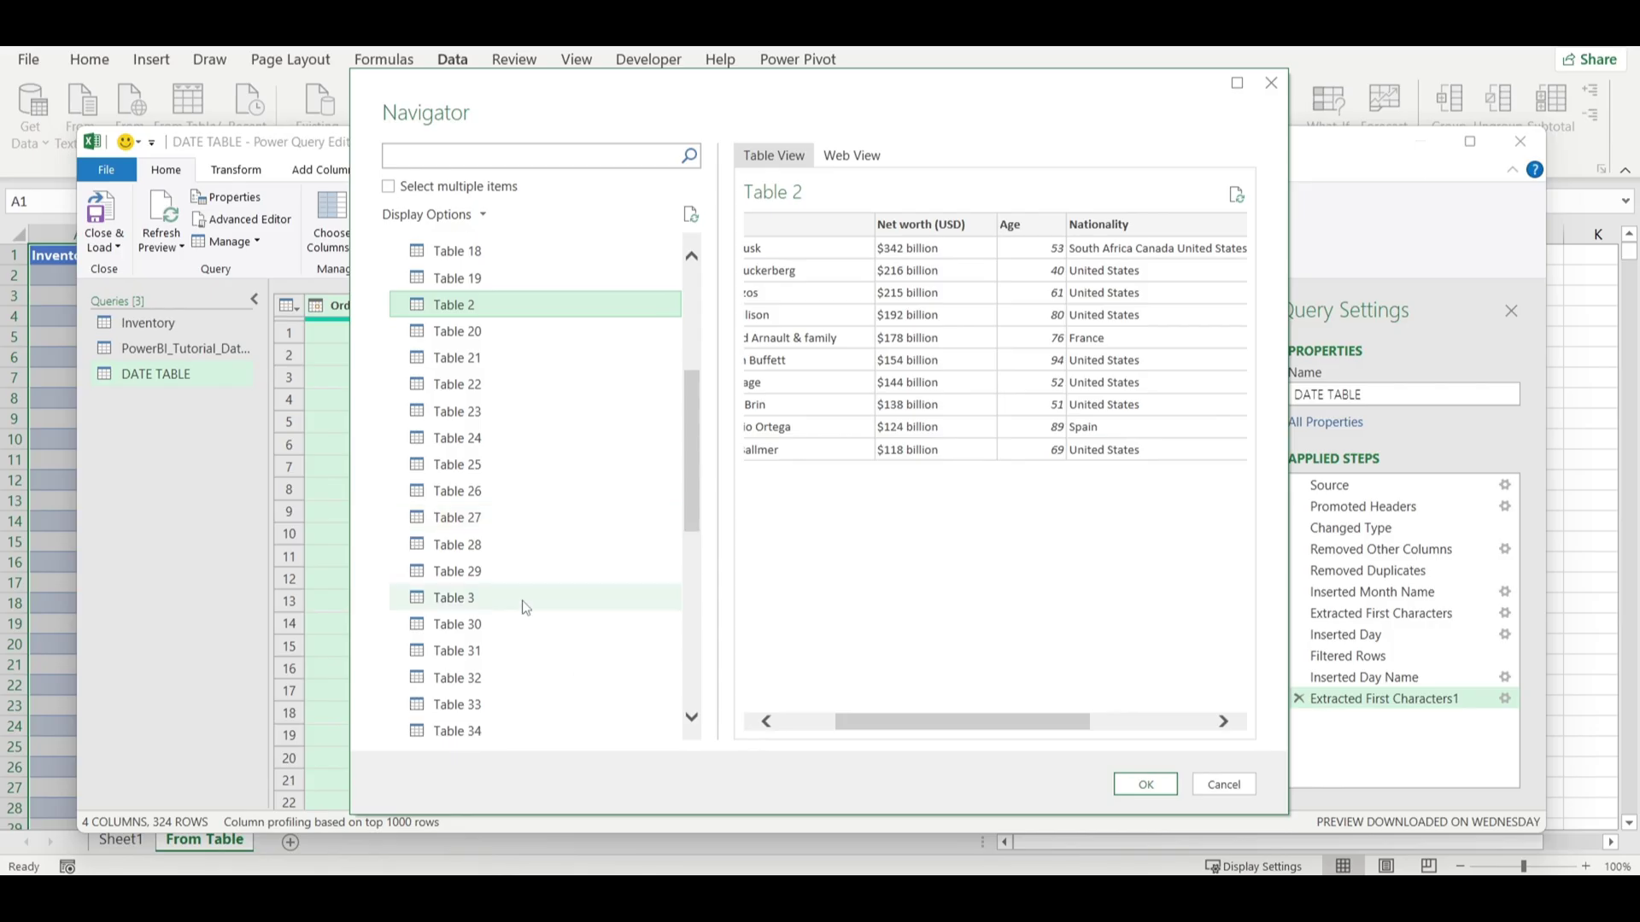
{"action": "left_click", "coordinate": [680, 586]}
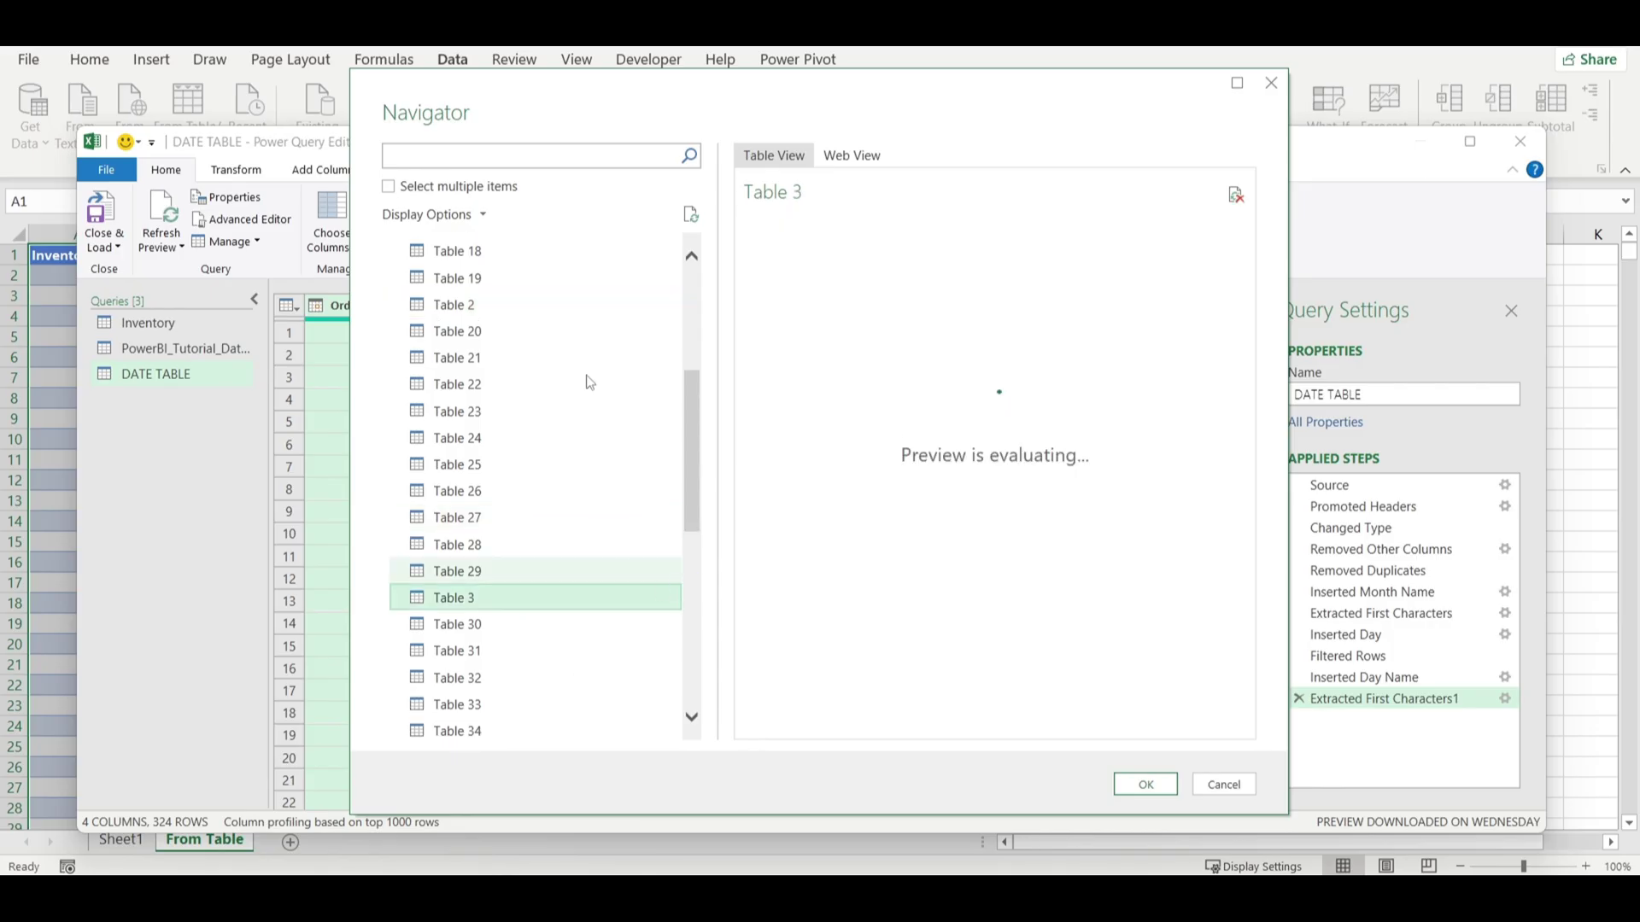
{"action": "scroll", "coordinate": [597, 373], "scroll_direction": "up", "scroll_amount": 4}
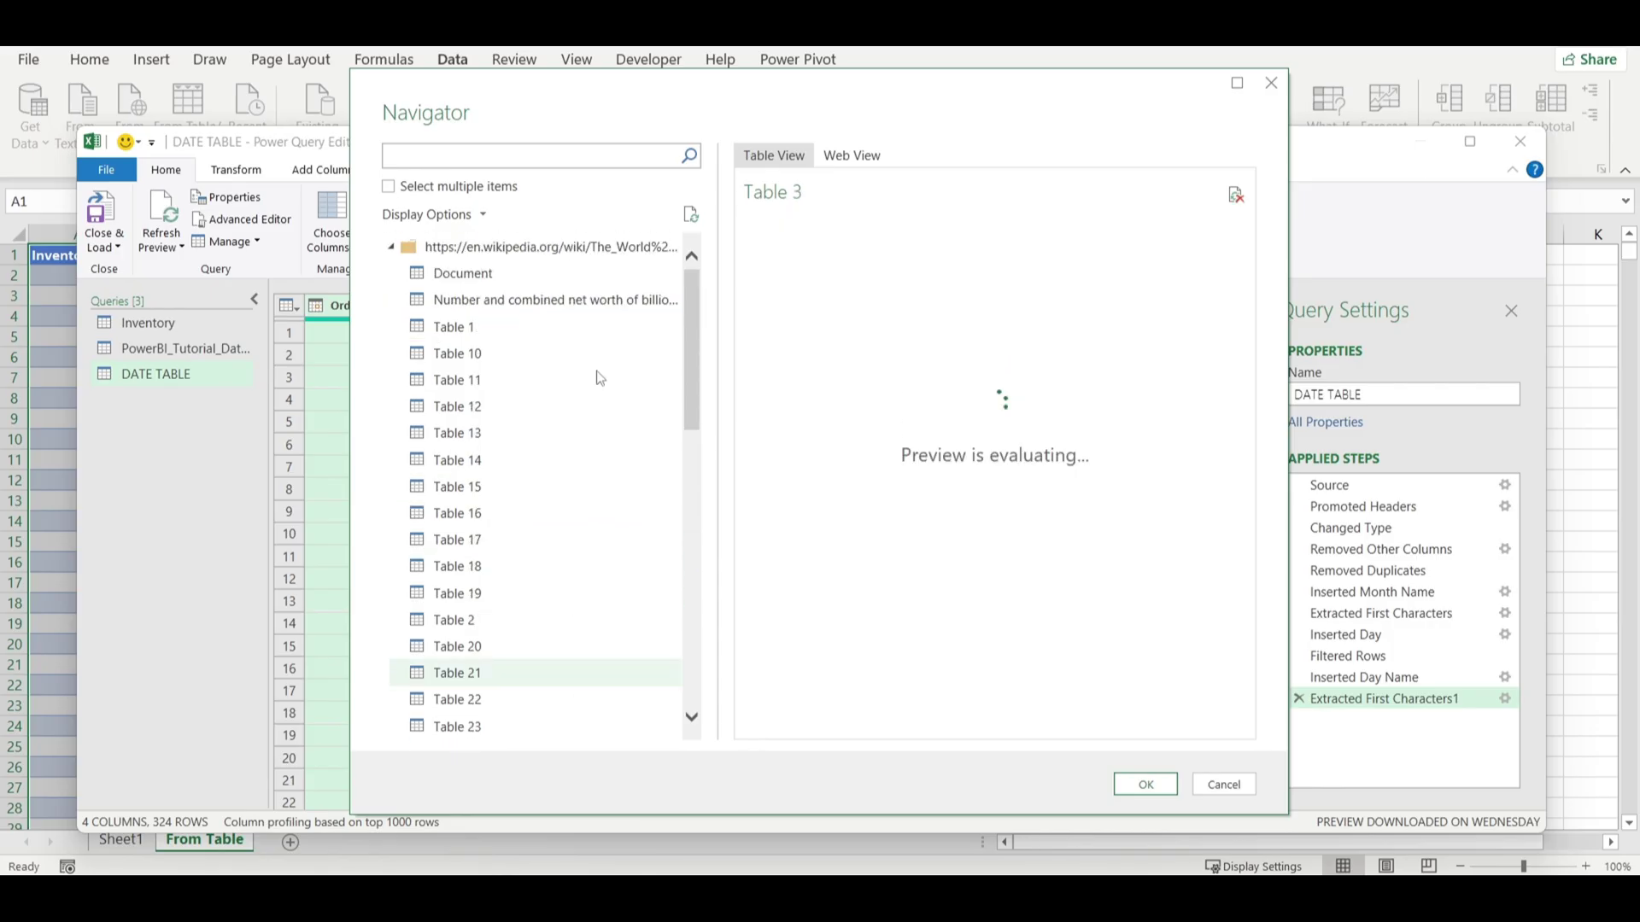
Step: Enable multiple selection, tick Table 2 and Table 3, and import them as queries
{"action": "left_click", "coordinate": [391, 187]}
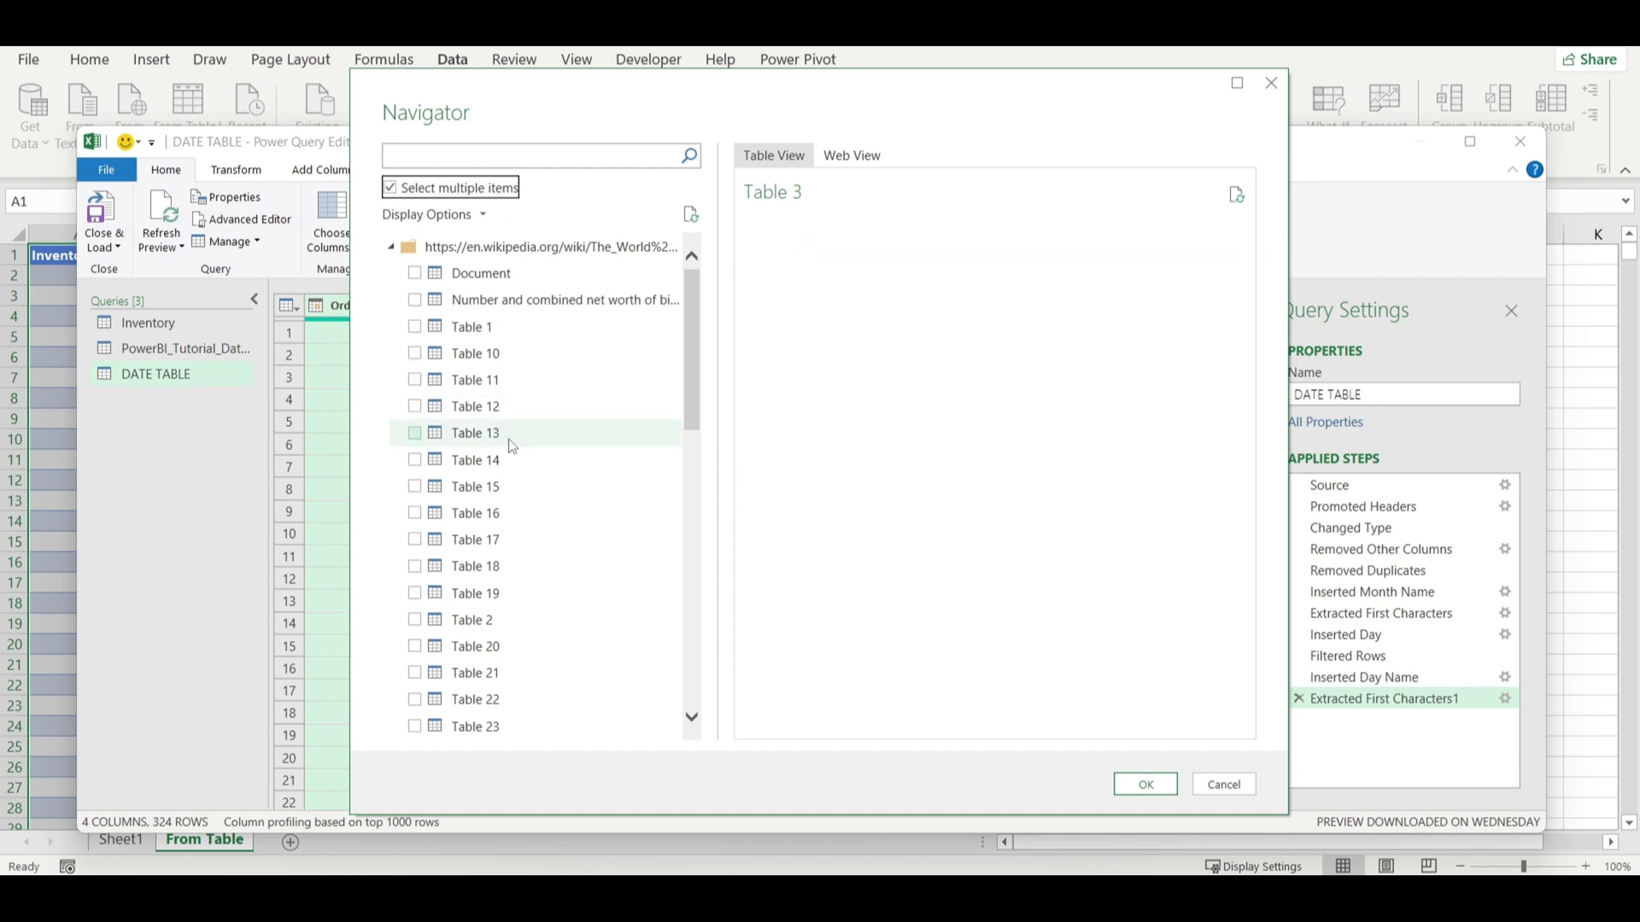
{"action": "scroll", "coordinate": [523, 392], "scroll_direction": "down", "scroll_amount": 3}
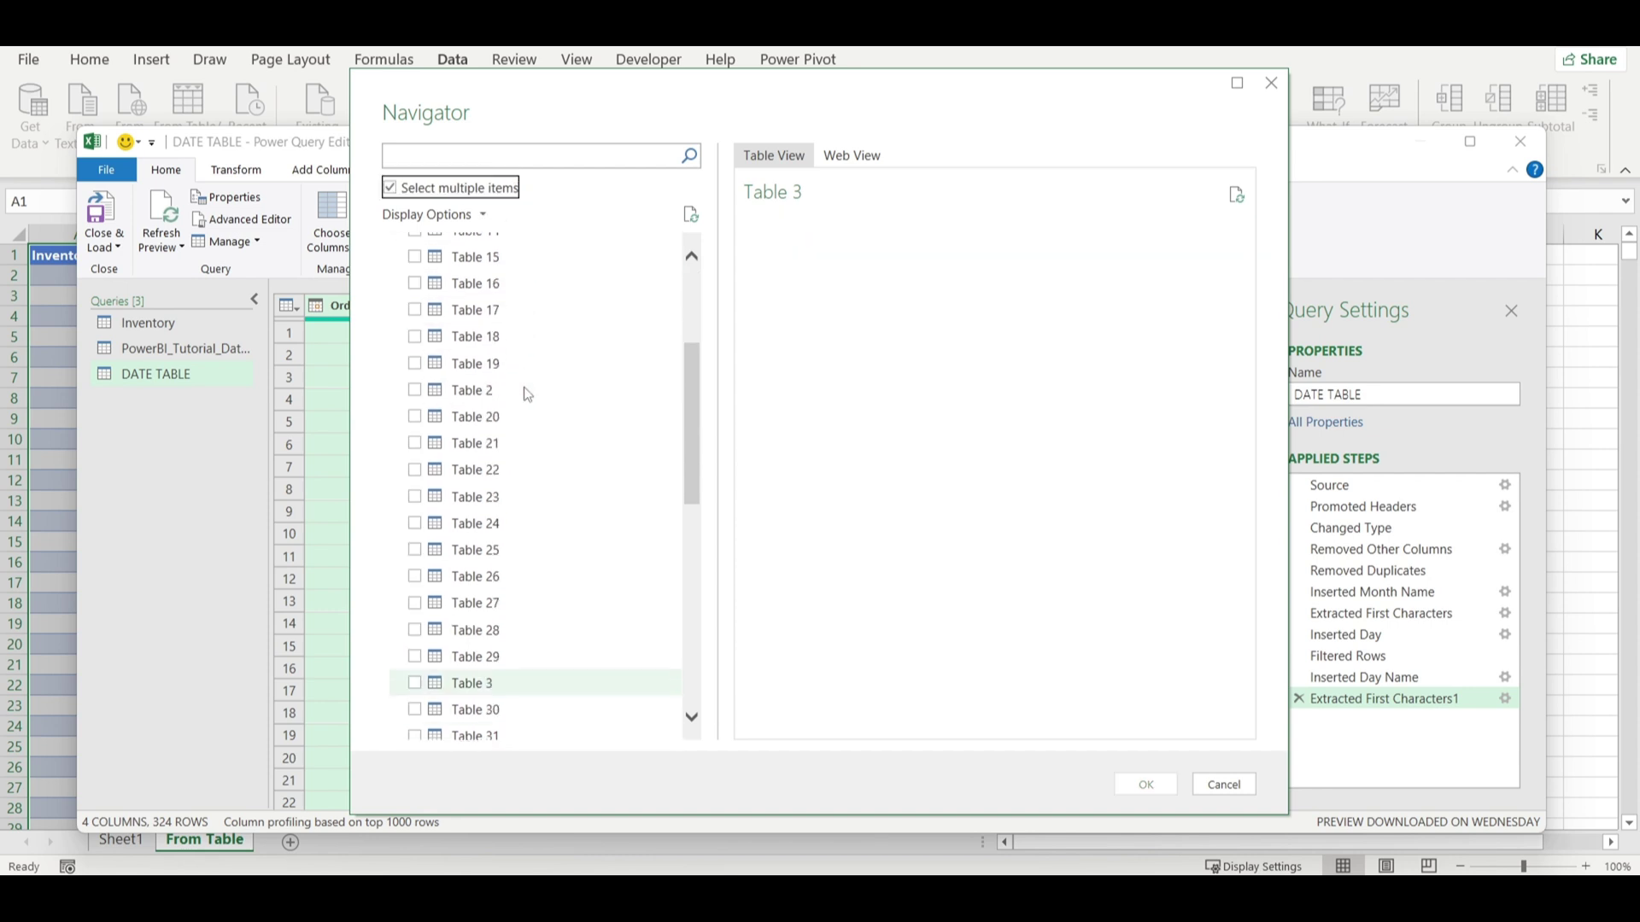
{"action": "left_click", "coordinate": [486, 394]}
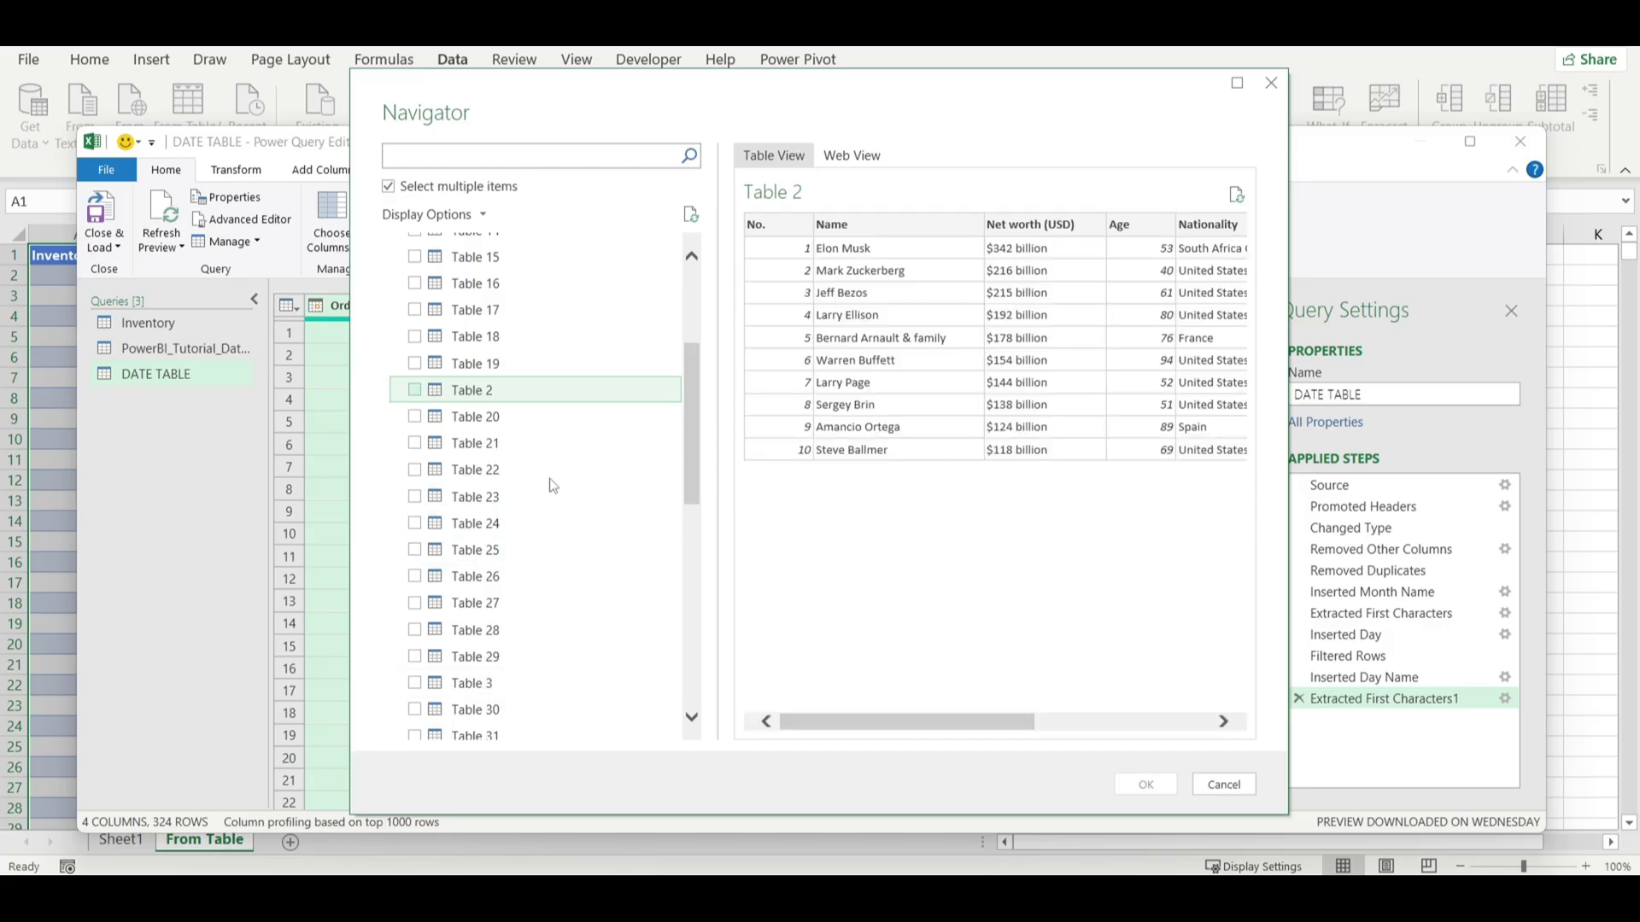
{"action": "left_click", "coordinate": [415, 391]}
{"action": "scroll", "coordinate": [546, 583], "scroll_direction": "down", "scroll_amount": 2}
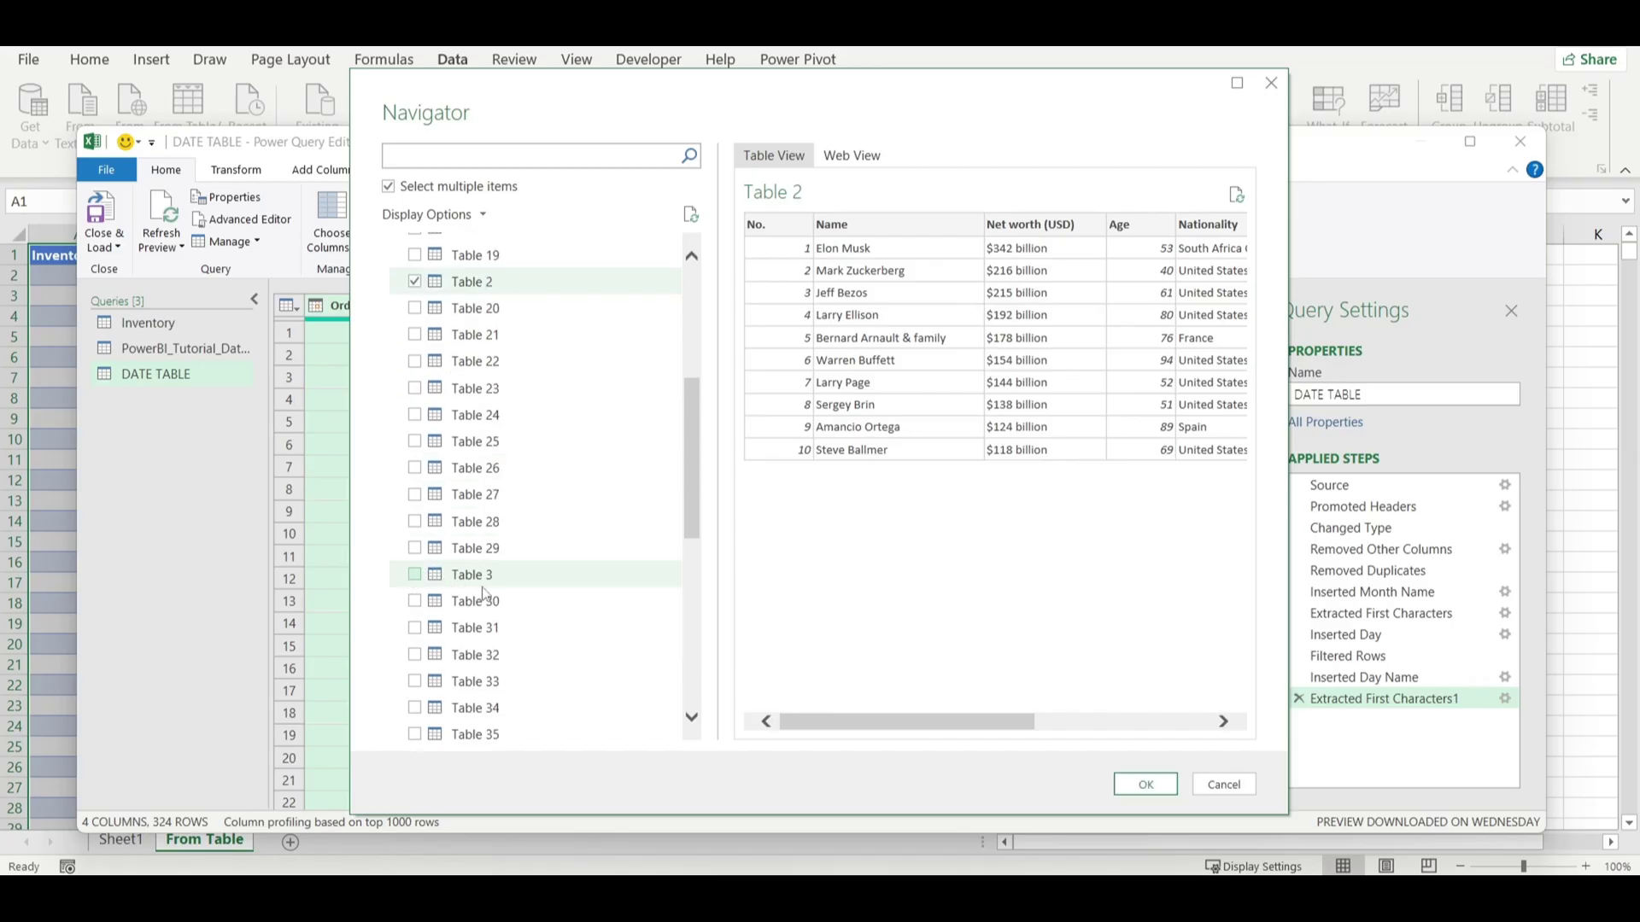
{"action": "left_click", "coordinate": [523, 579]}
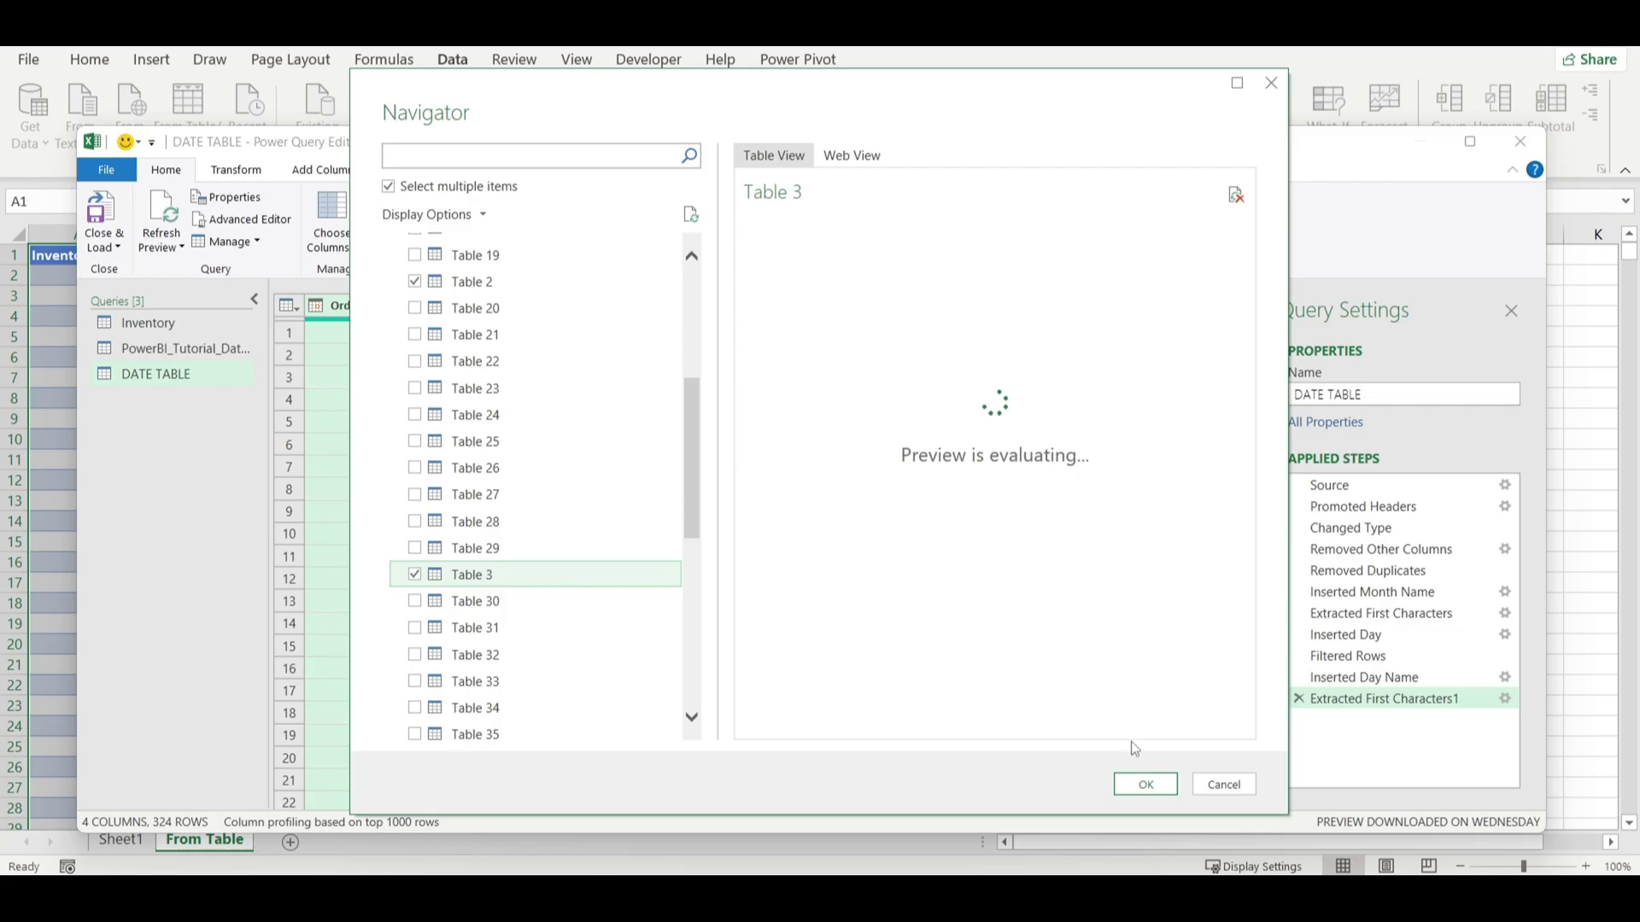
{"action": "left_click", "coordinate": [1145, 786]}
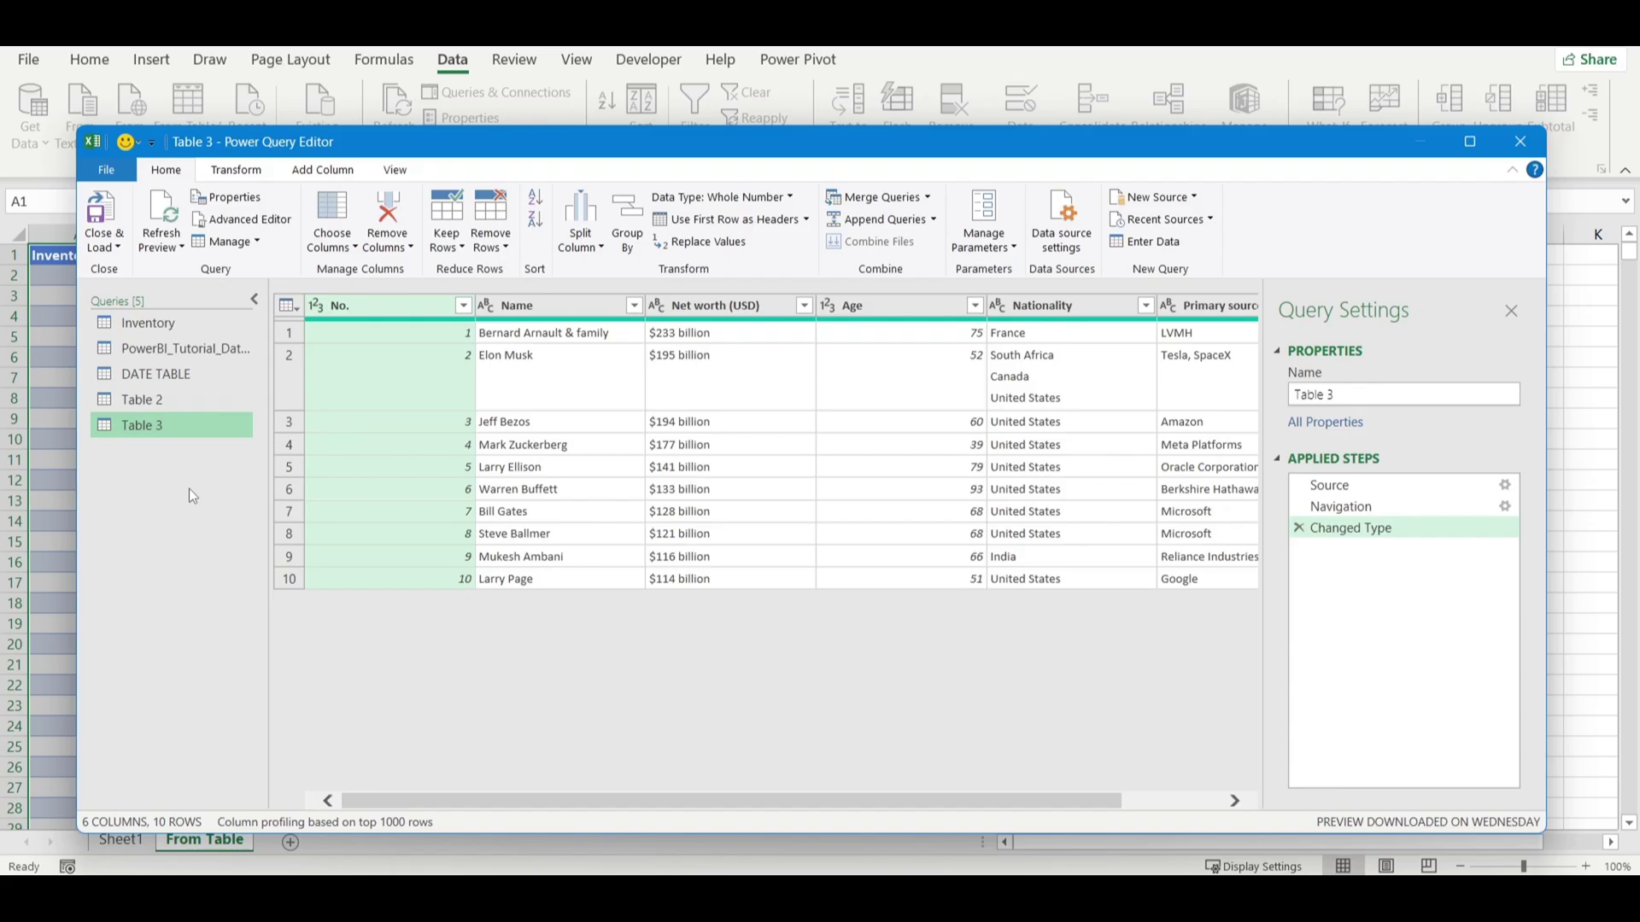
Step: Rename the Table 2 query to '2025 Top 10 Billionaires'
{"action": "left_click", "coordinate": [161, 397]}
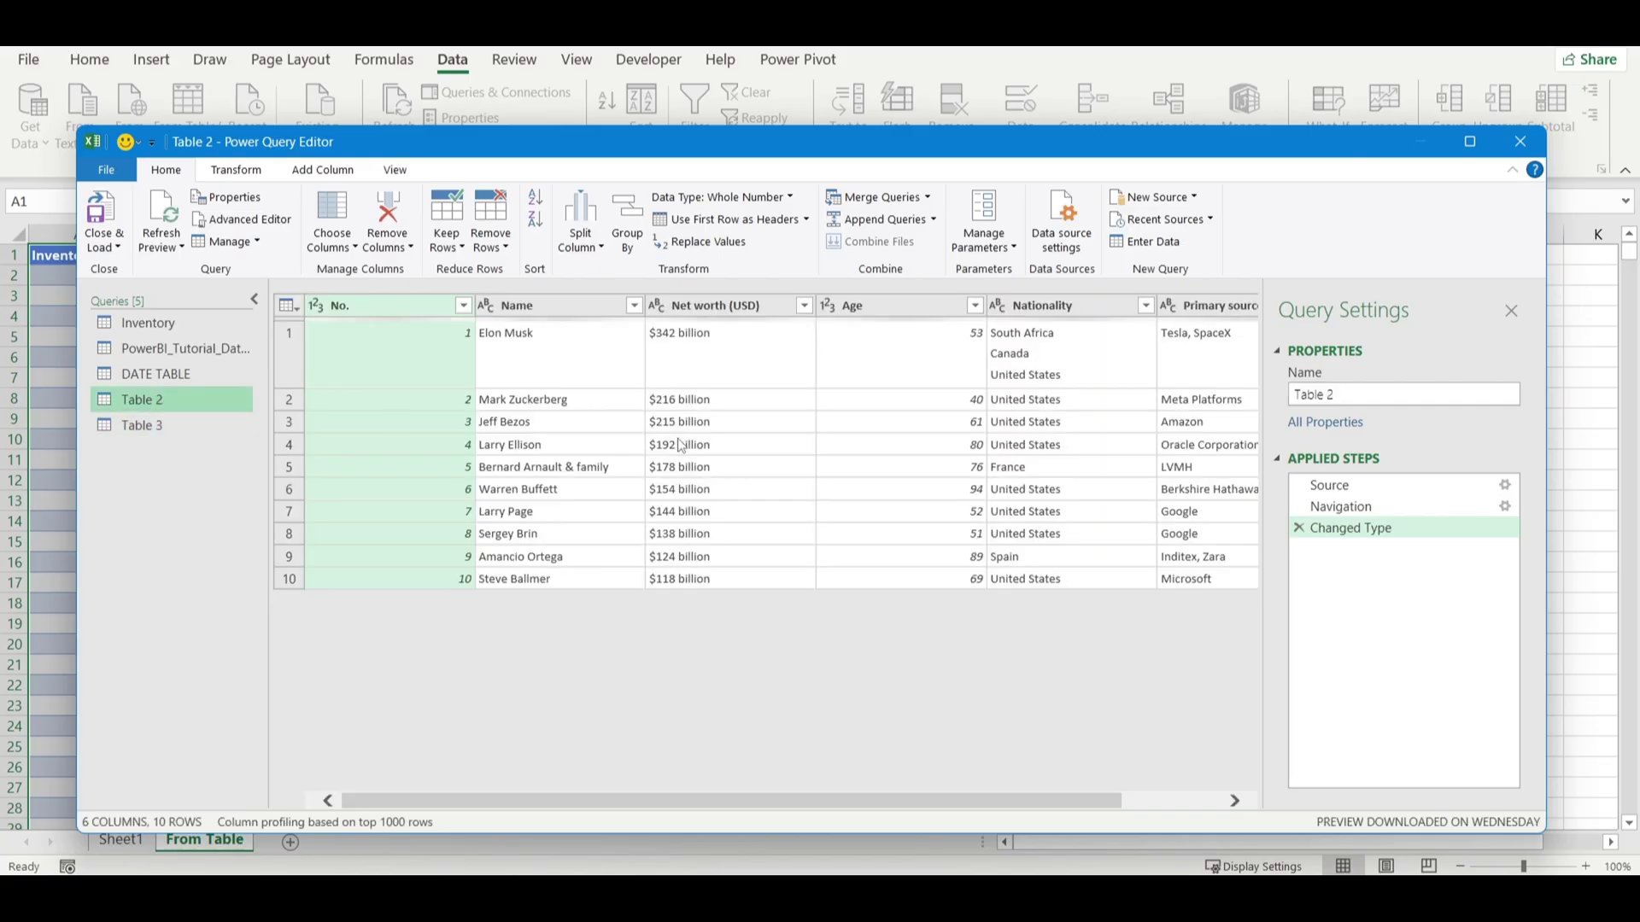
{"action": "double_click", "coordinate": [1322, 395]}
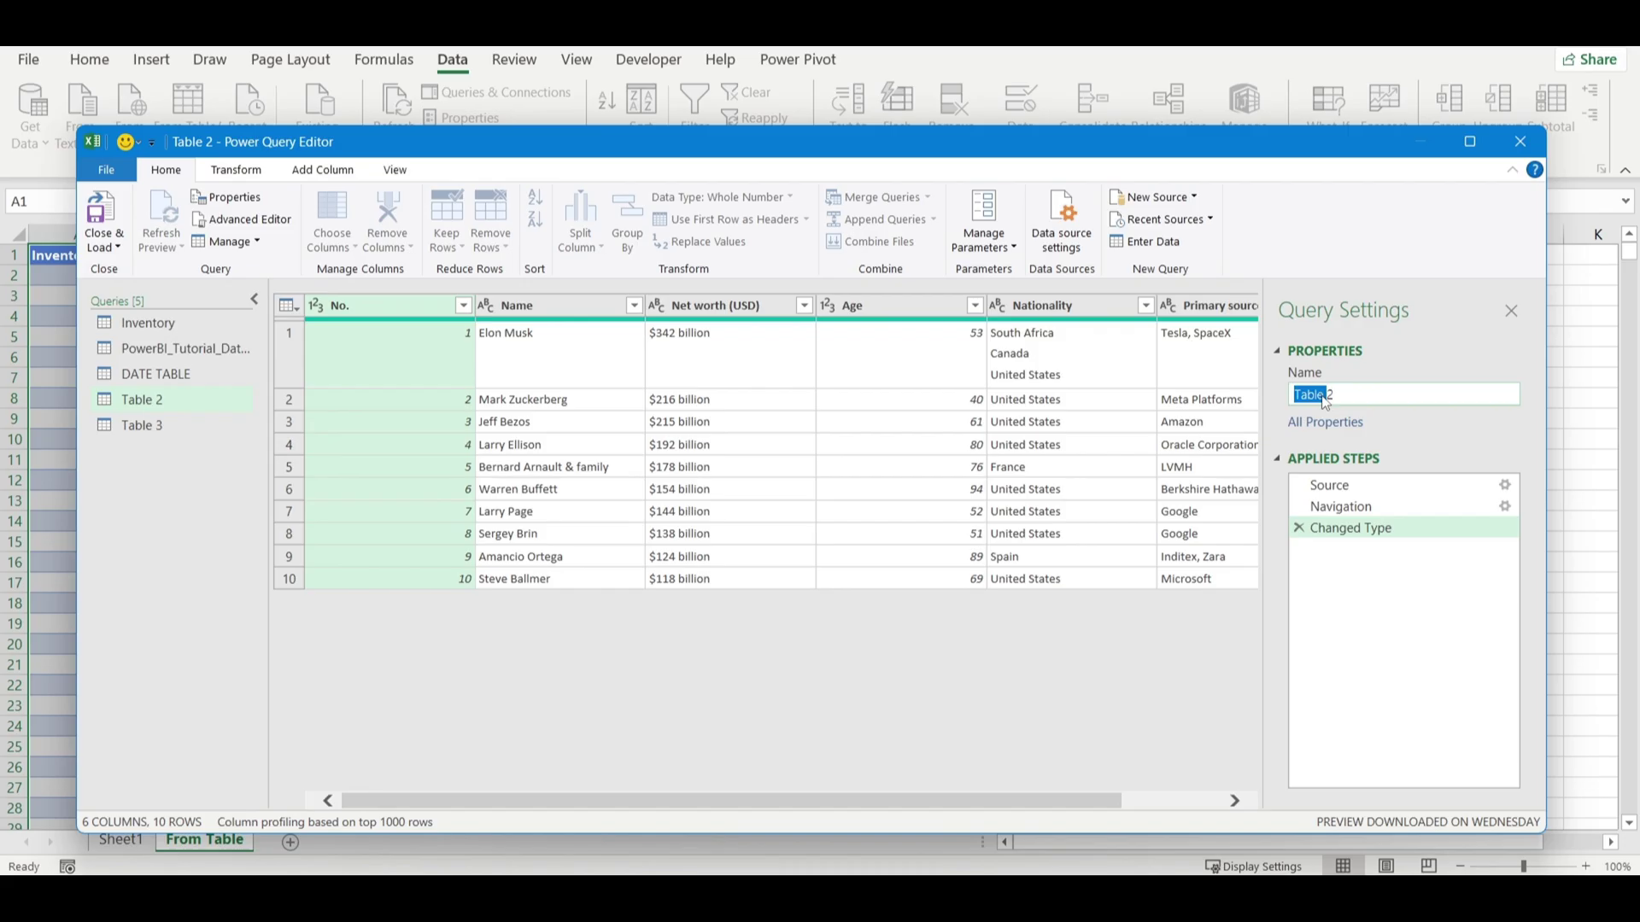
{"action": "type", "text": "2025 Top 10 Billionaires"}
{"action": "key", "text": "Return"}
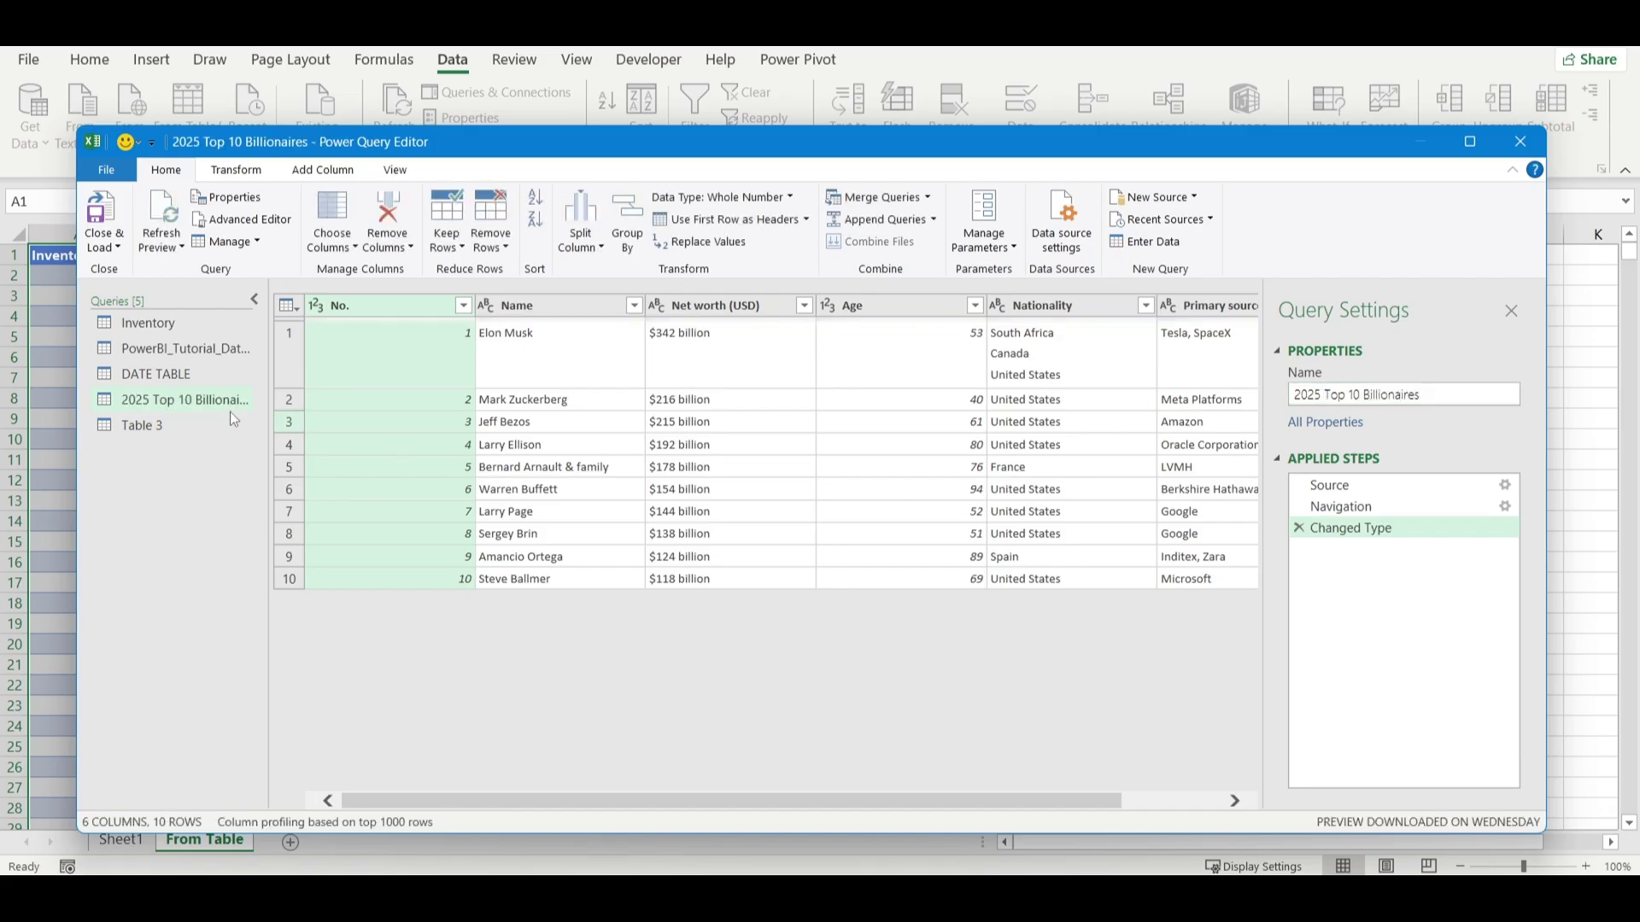
Step: Rename Table 3 to '2024 Top 10 Billionaires' and reopen the 2025 query
{"action": "left_click", "coordinate": [193, 422]}
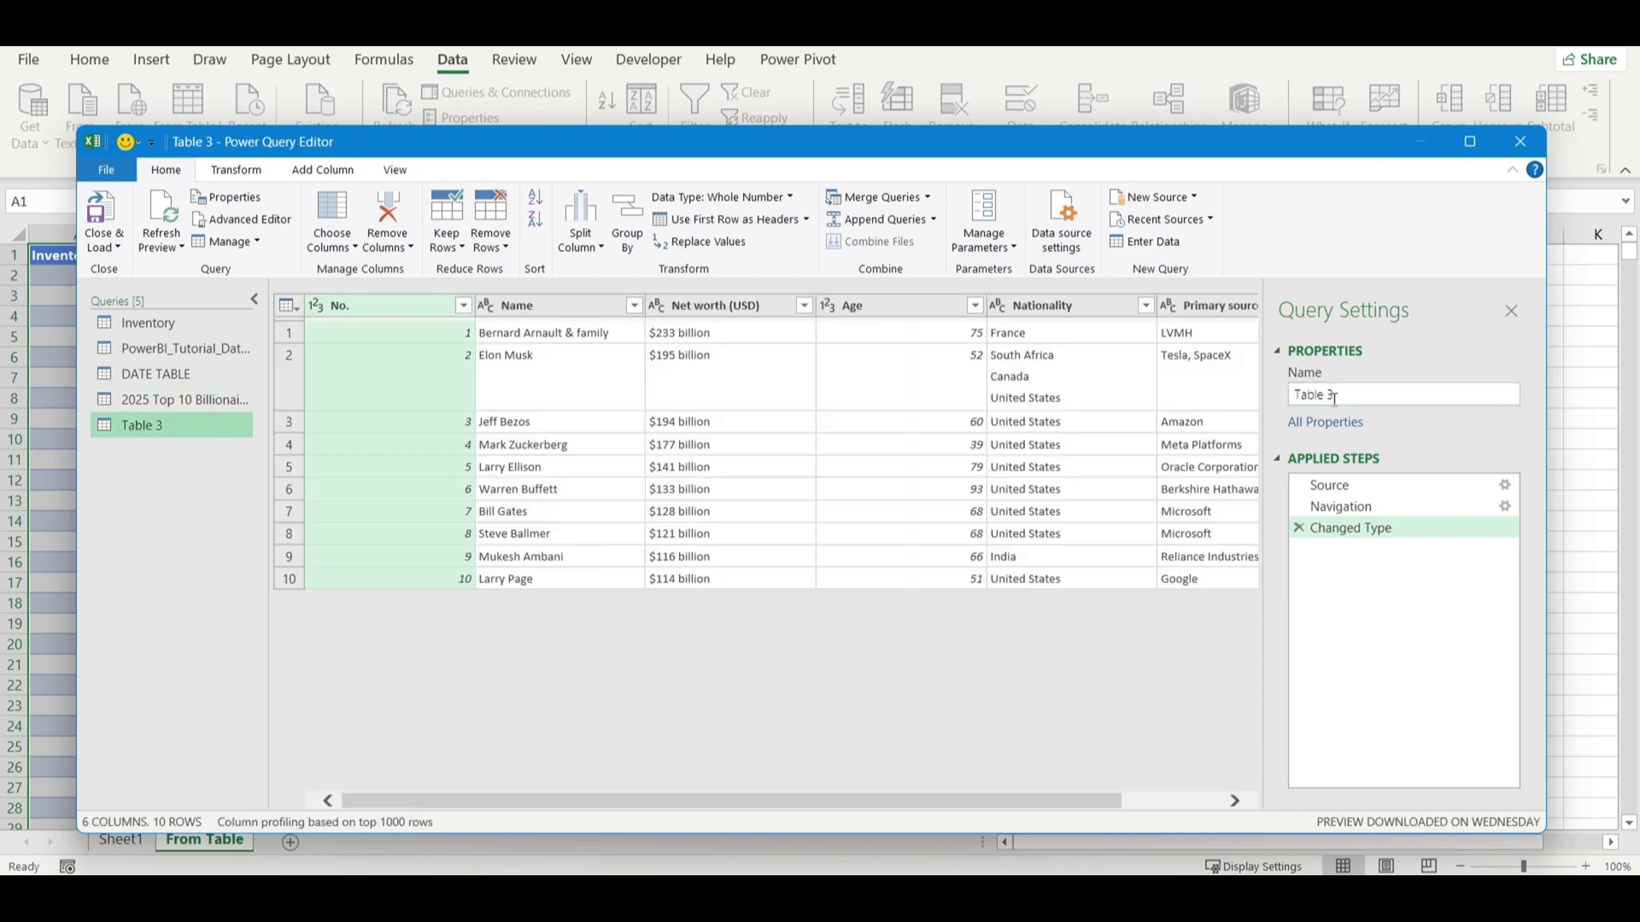
{"action": "double_click", "coordinate": [1326, 393]}
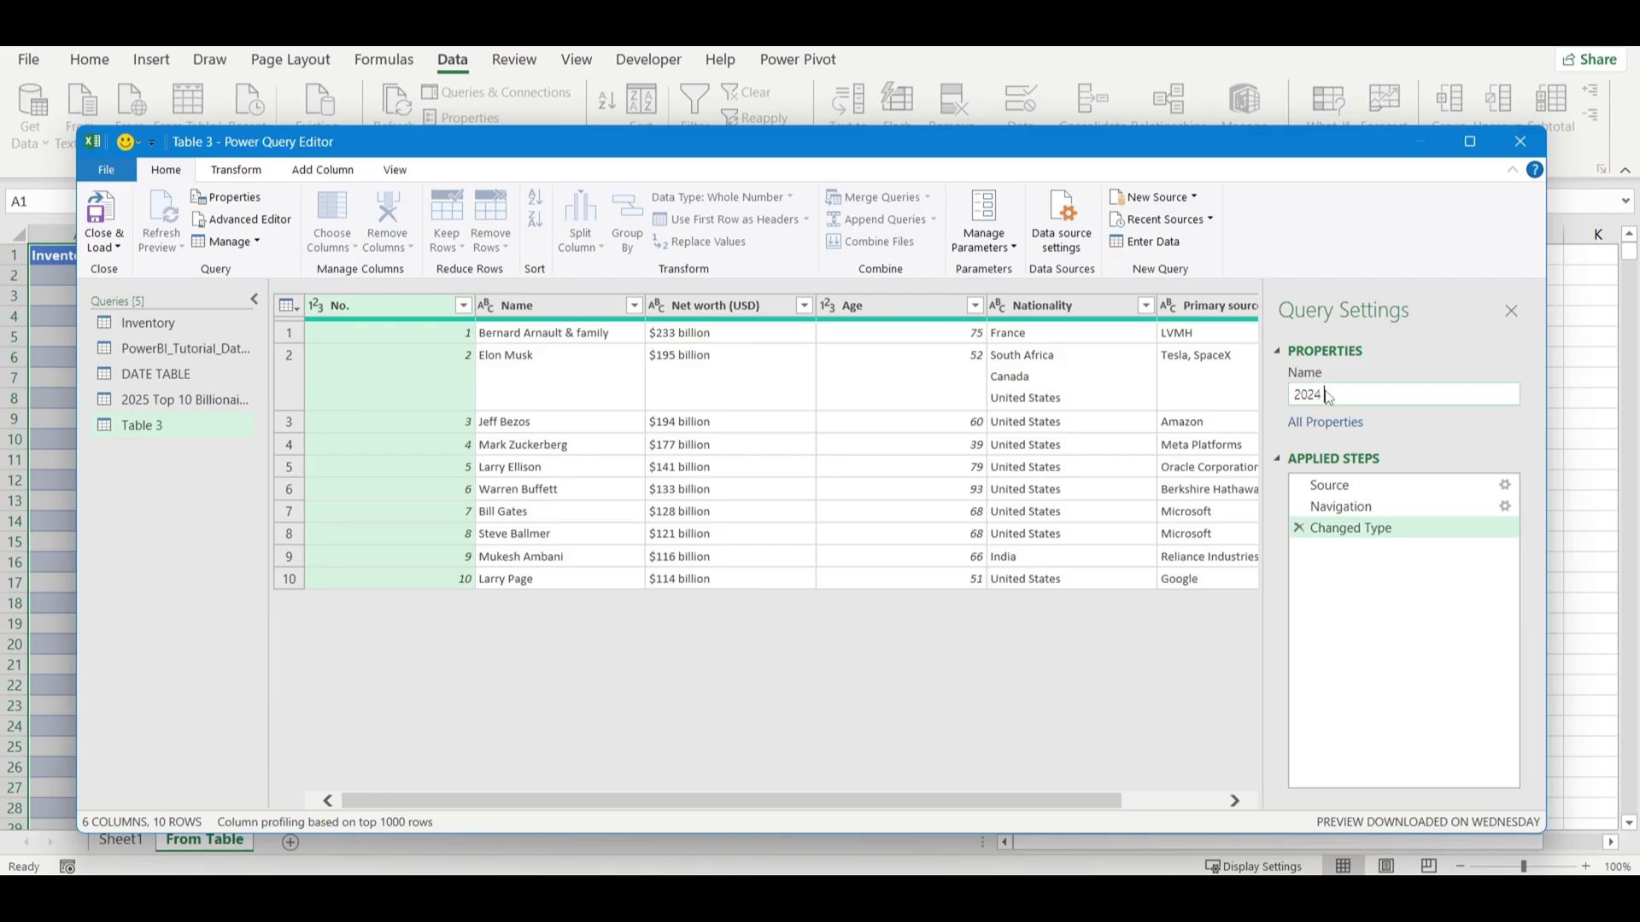
{"action": "type", "text": "2024 Top"}
{"action": "type", "text": "10 Billionaires"}
{"action": "key", "text": "Return"}
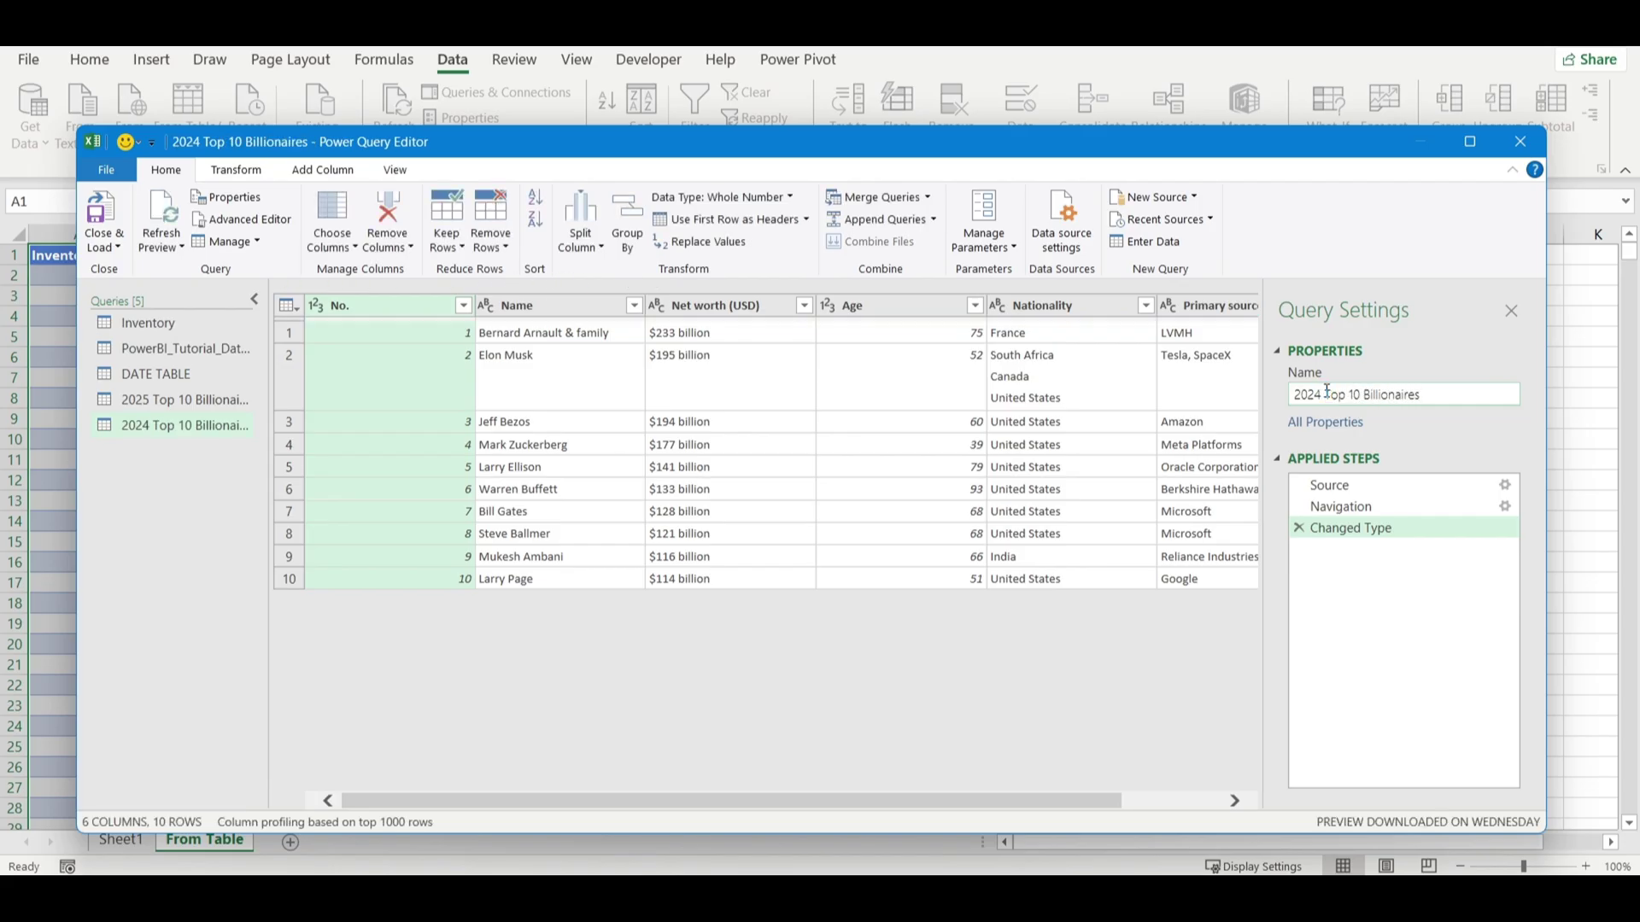
{"action": "left_click", "coordinate": [160, 396]}
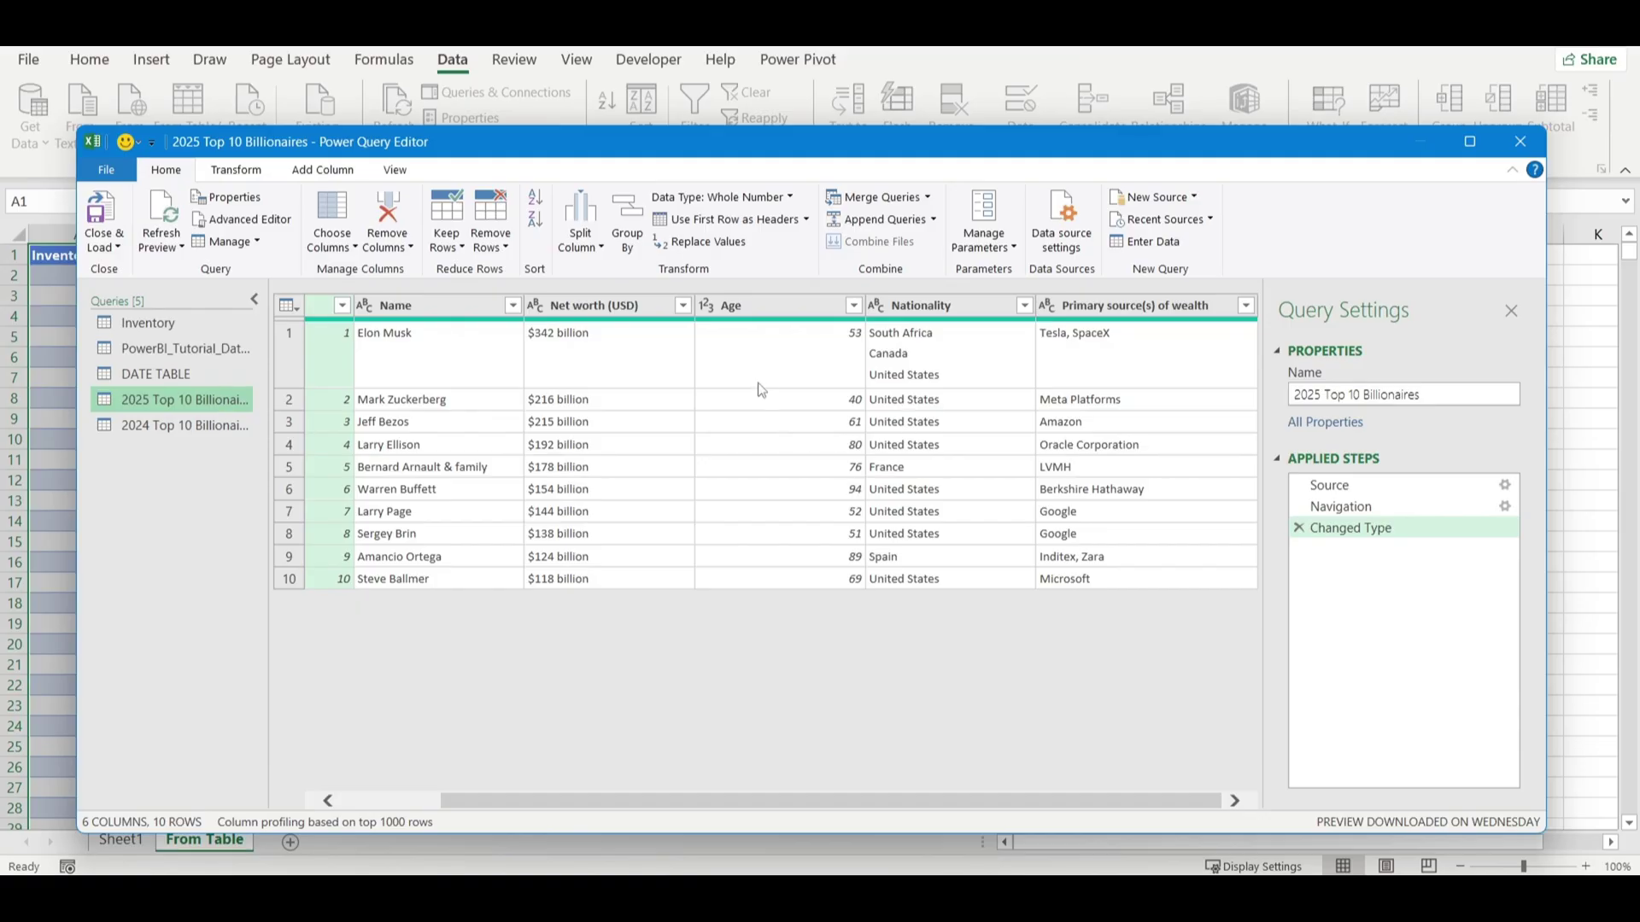
Step: Start a conditional column whose first rule labels Age less than or equal to 59 as Young
{"action": "left_click", "coordinate": [323, 169]}
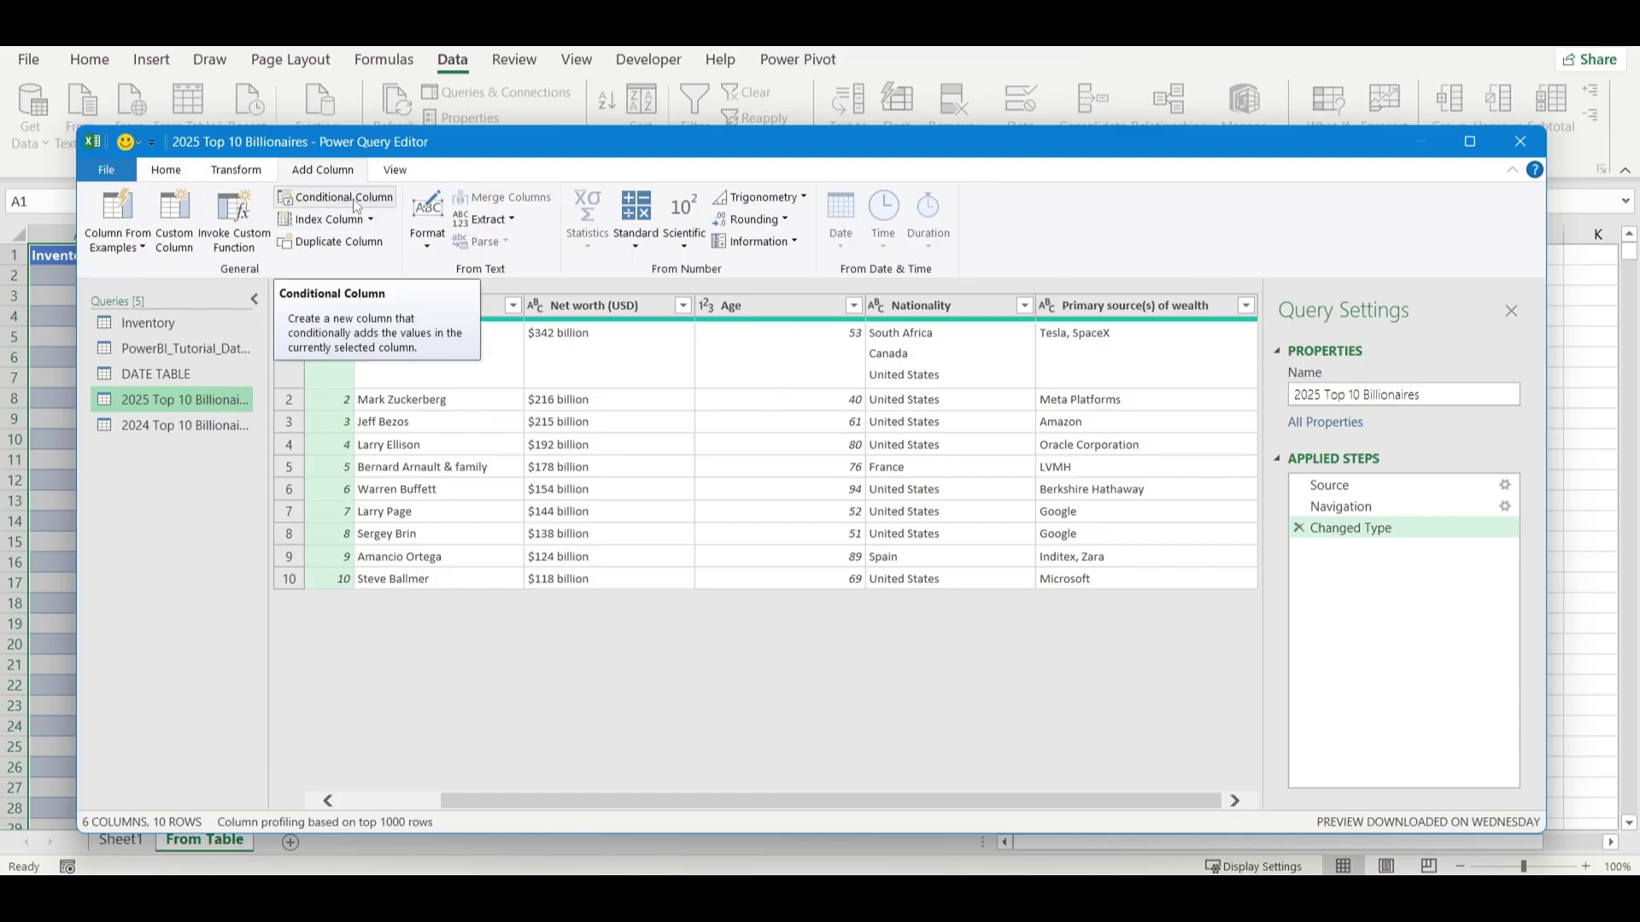
{"action": "left_click", "coordinate": [357, 206]}
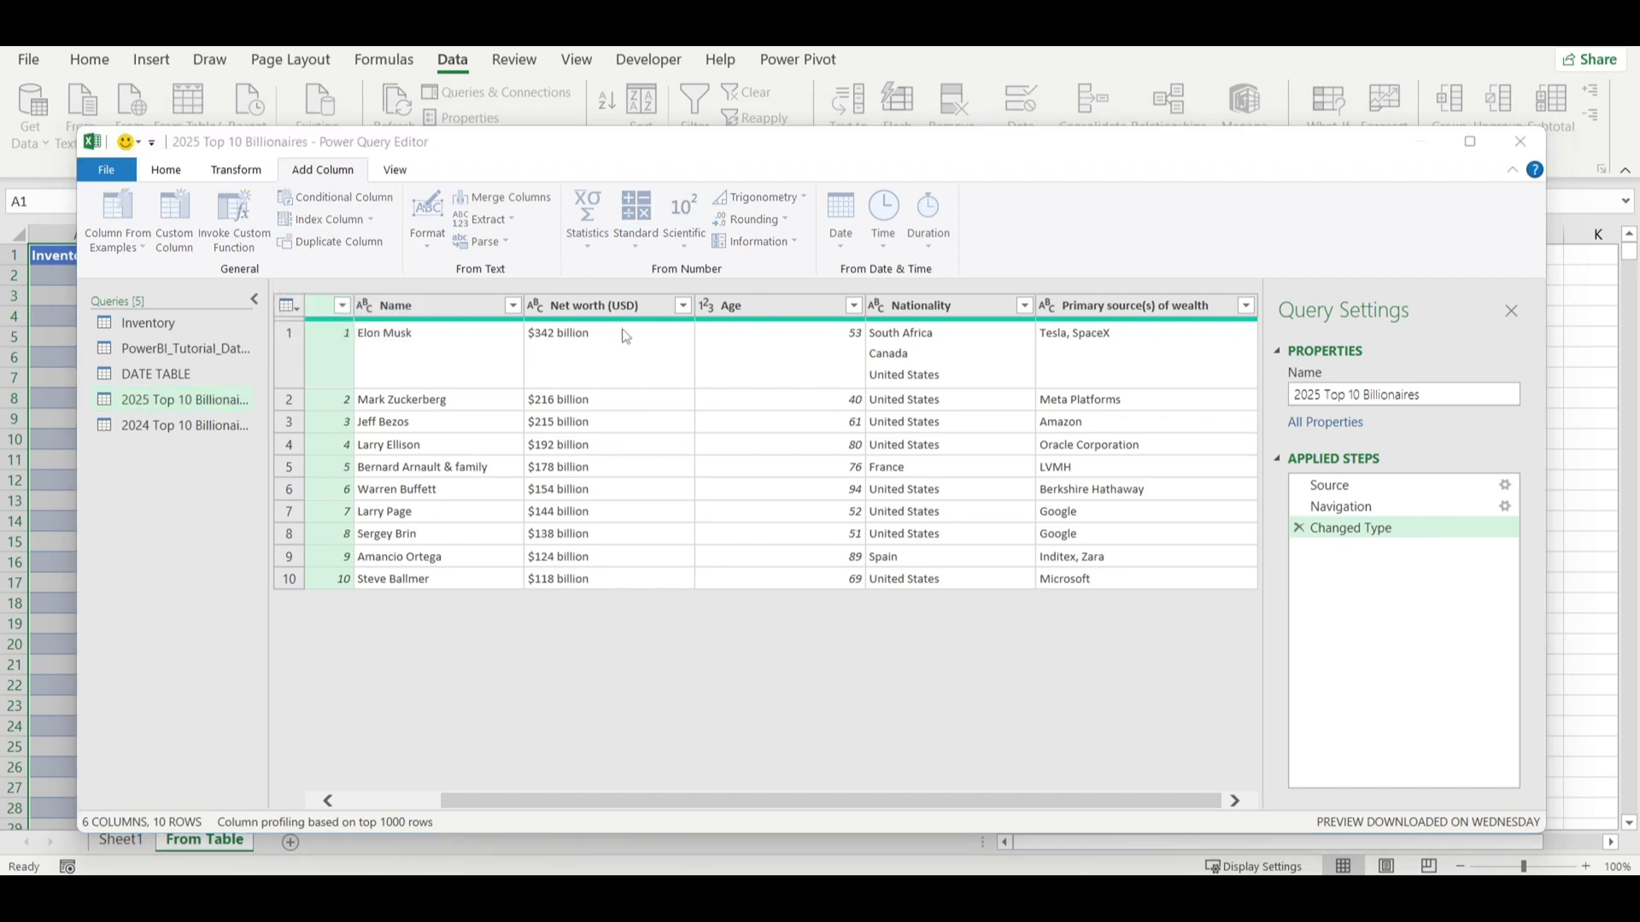
{"action": "left_click", "coordinate": [475, 429]}
{"action": "left_click", "coordinate": [475, 523]}
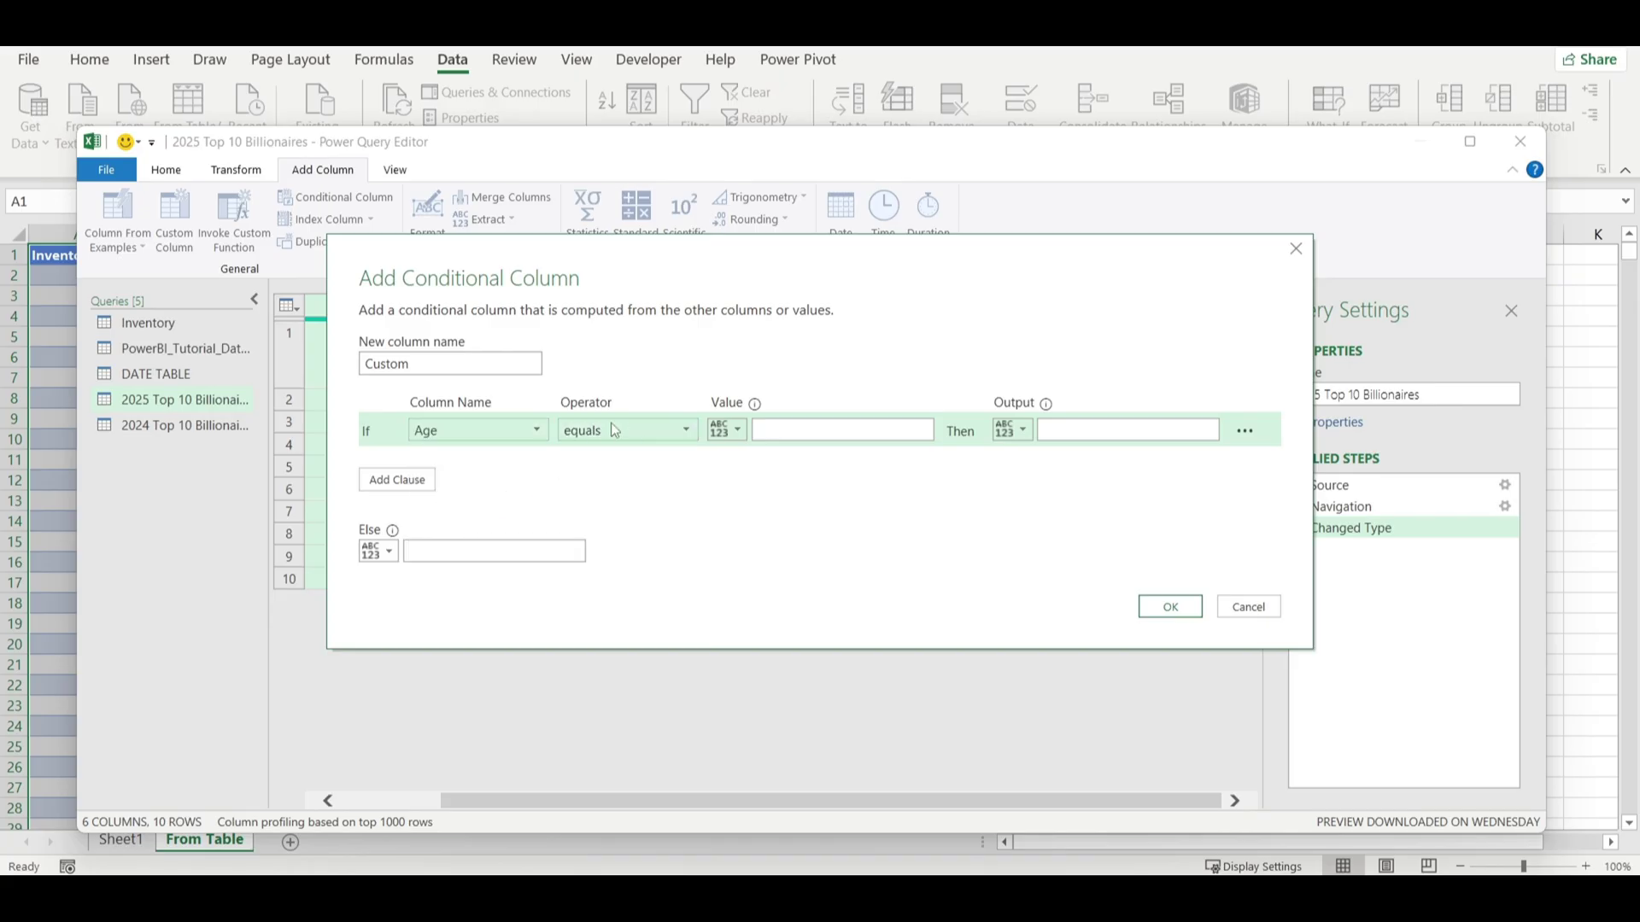
{"action": "left_click", "coordinate": [662, 427]}
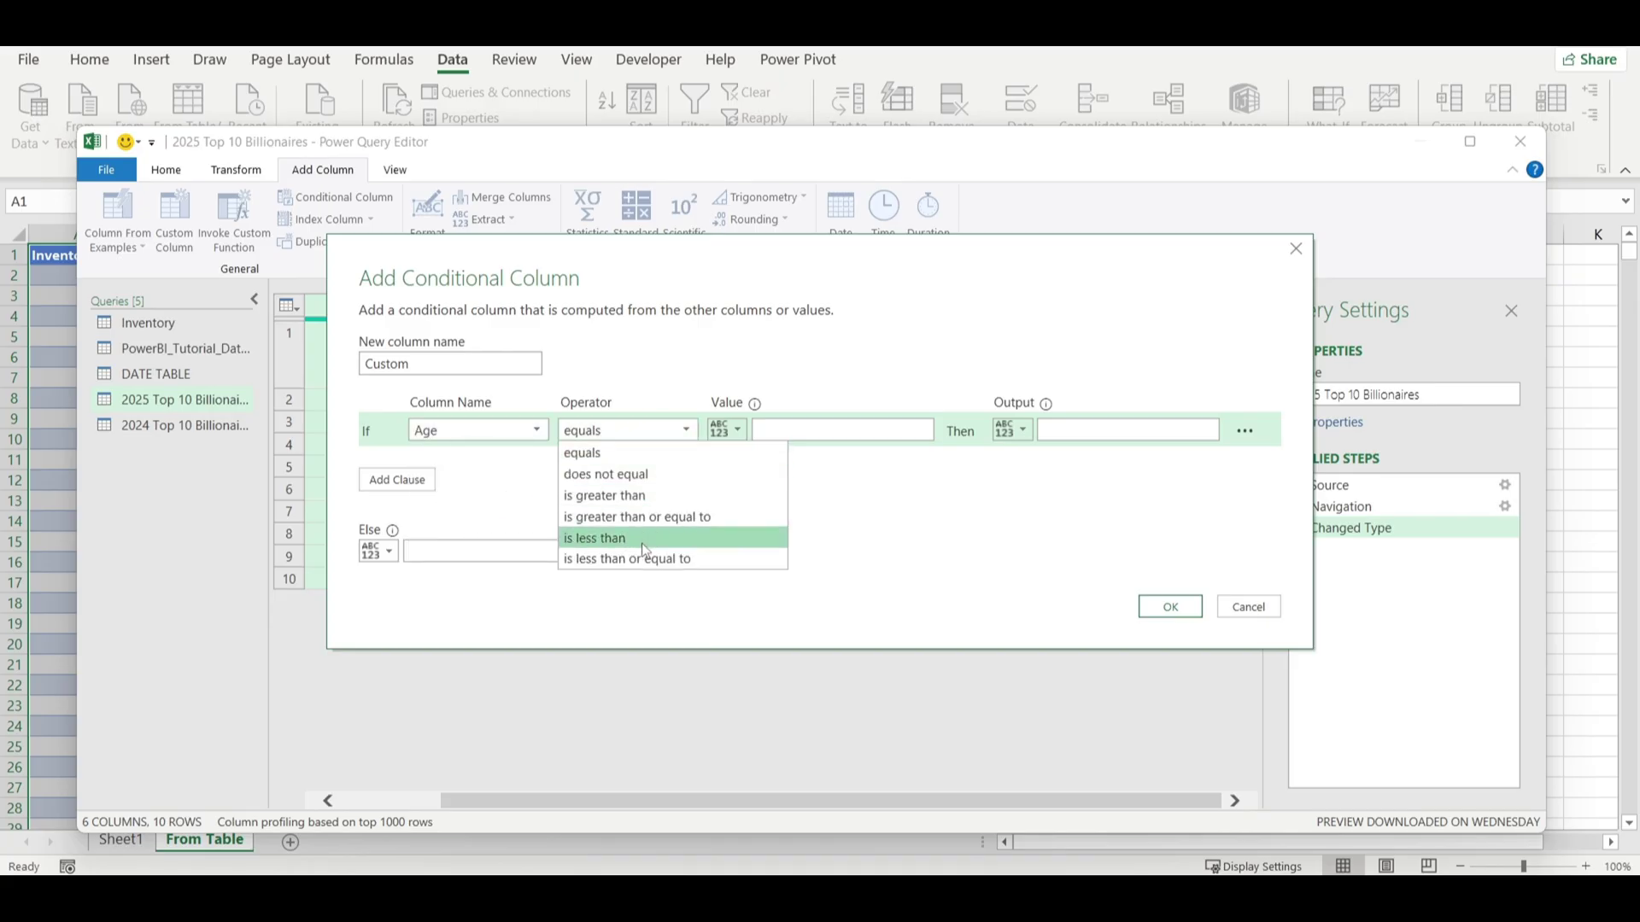
{"action": "left_click", "coordinate": [723, 507]}
{"action": "left_click", "coordinate": [810, 430]}
{"action": "type", "text": "59"}
{"action": "left_click", "coordinate": [1064, 432]}
{"action": "type", "text": "Young"}
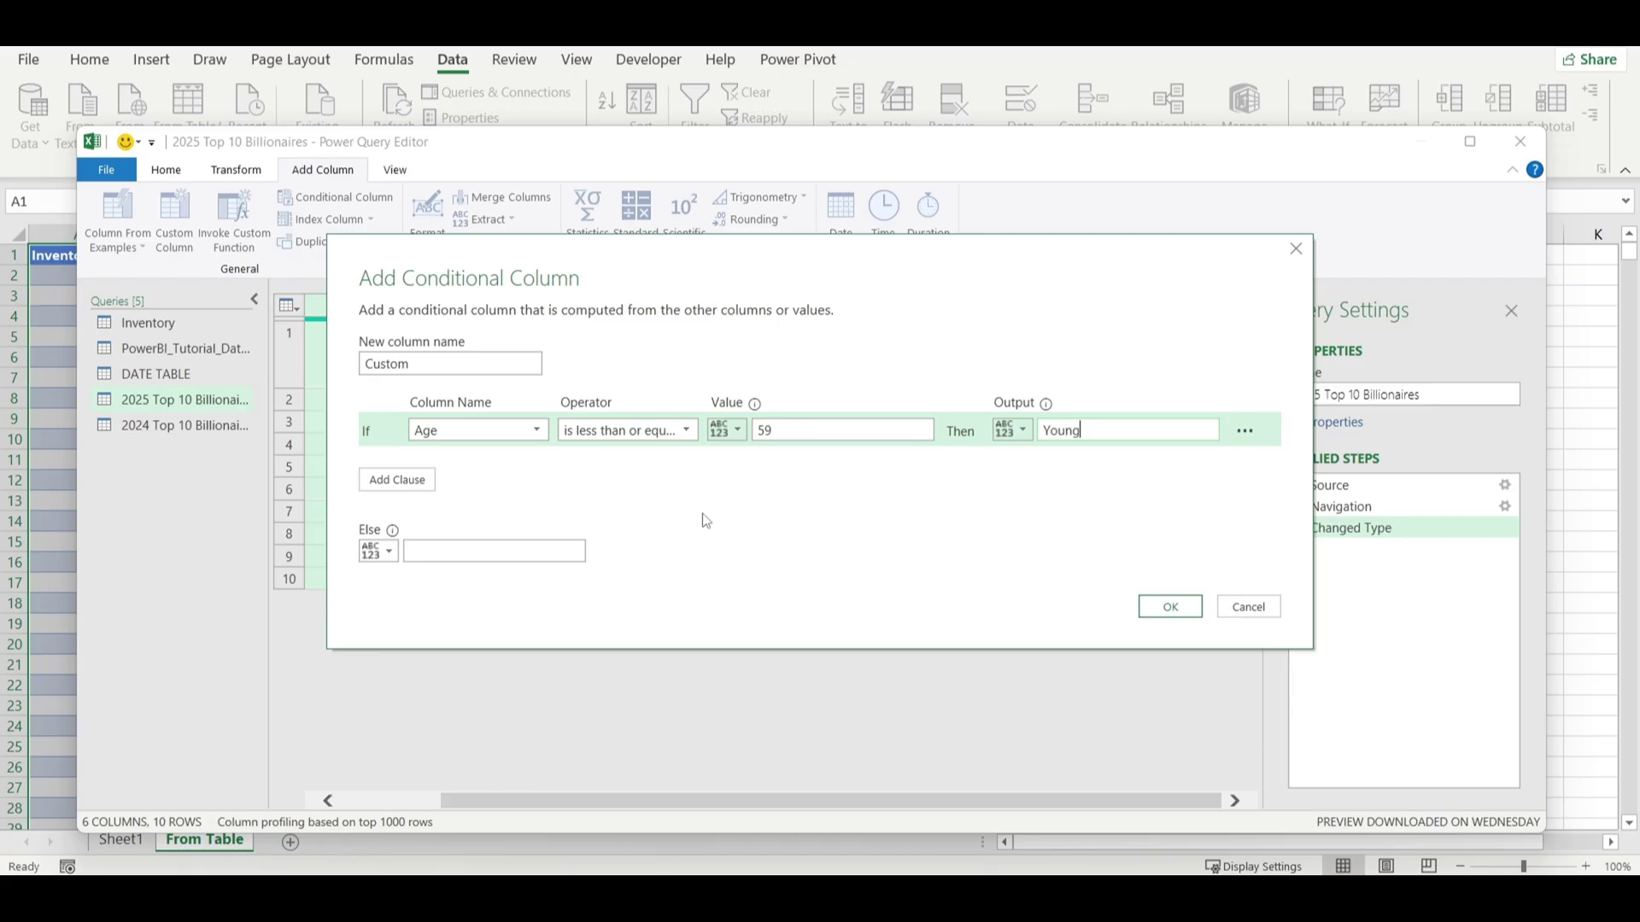
Step: Add an Else If rule labelling Age greater than 60 as Old, and create the Custom column
{"action": "left_click", "coordinate": [399, 482]}
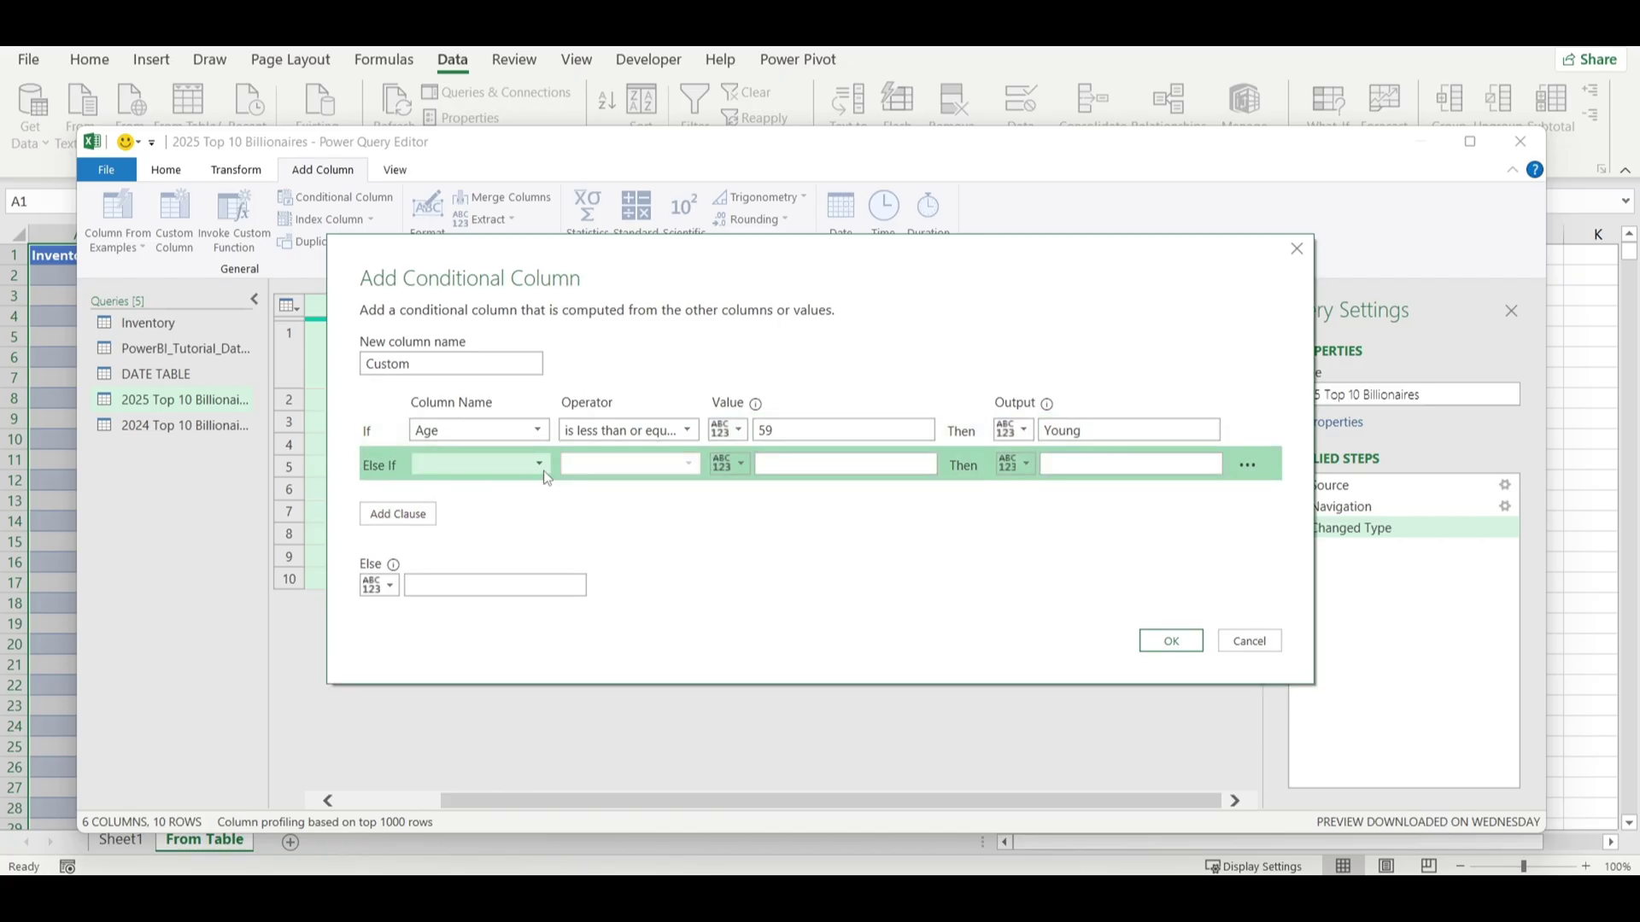
{"action": "left_click", "coordinate": [540, 467]}
{"action": "left_click", "coordinate": [491, 551]}
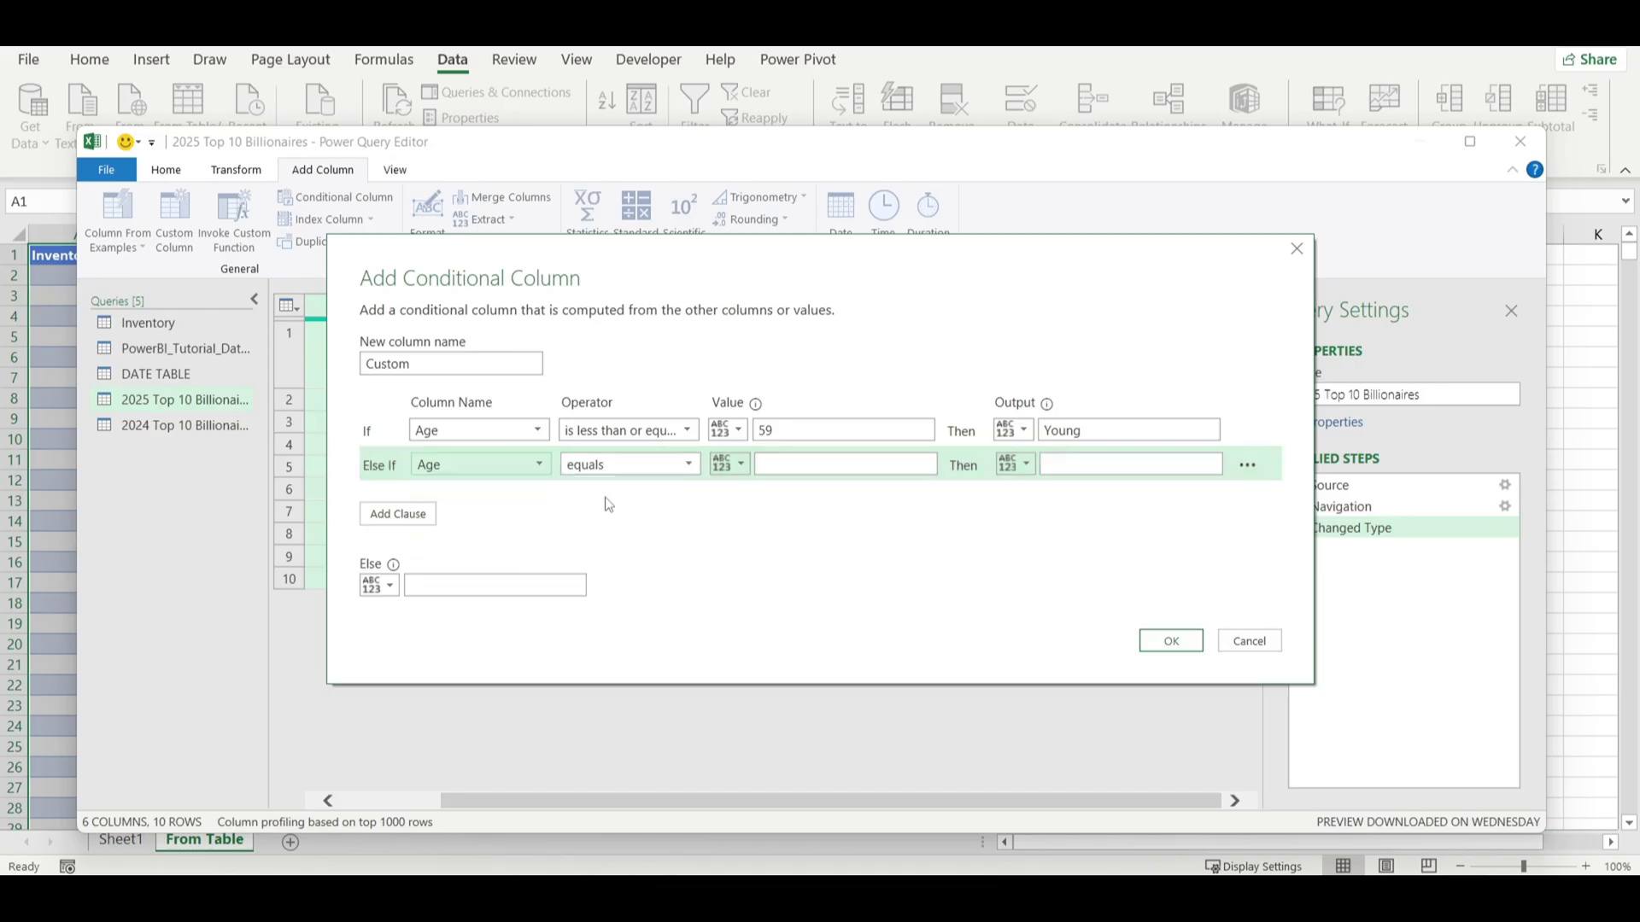
{"action": "left_click", "coordinate": [664, 464]}
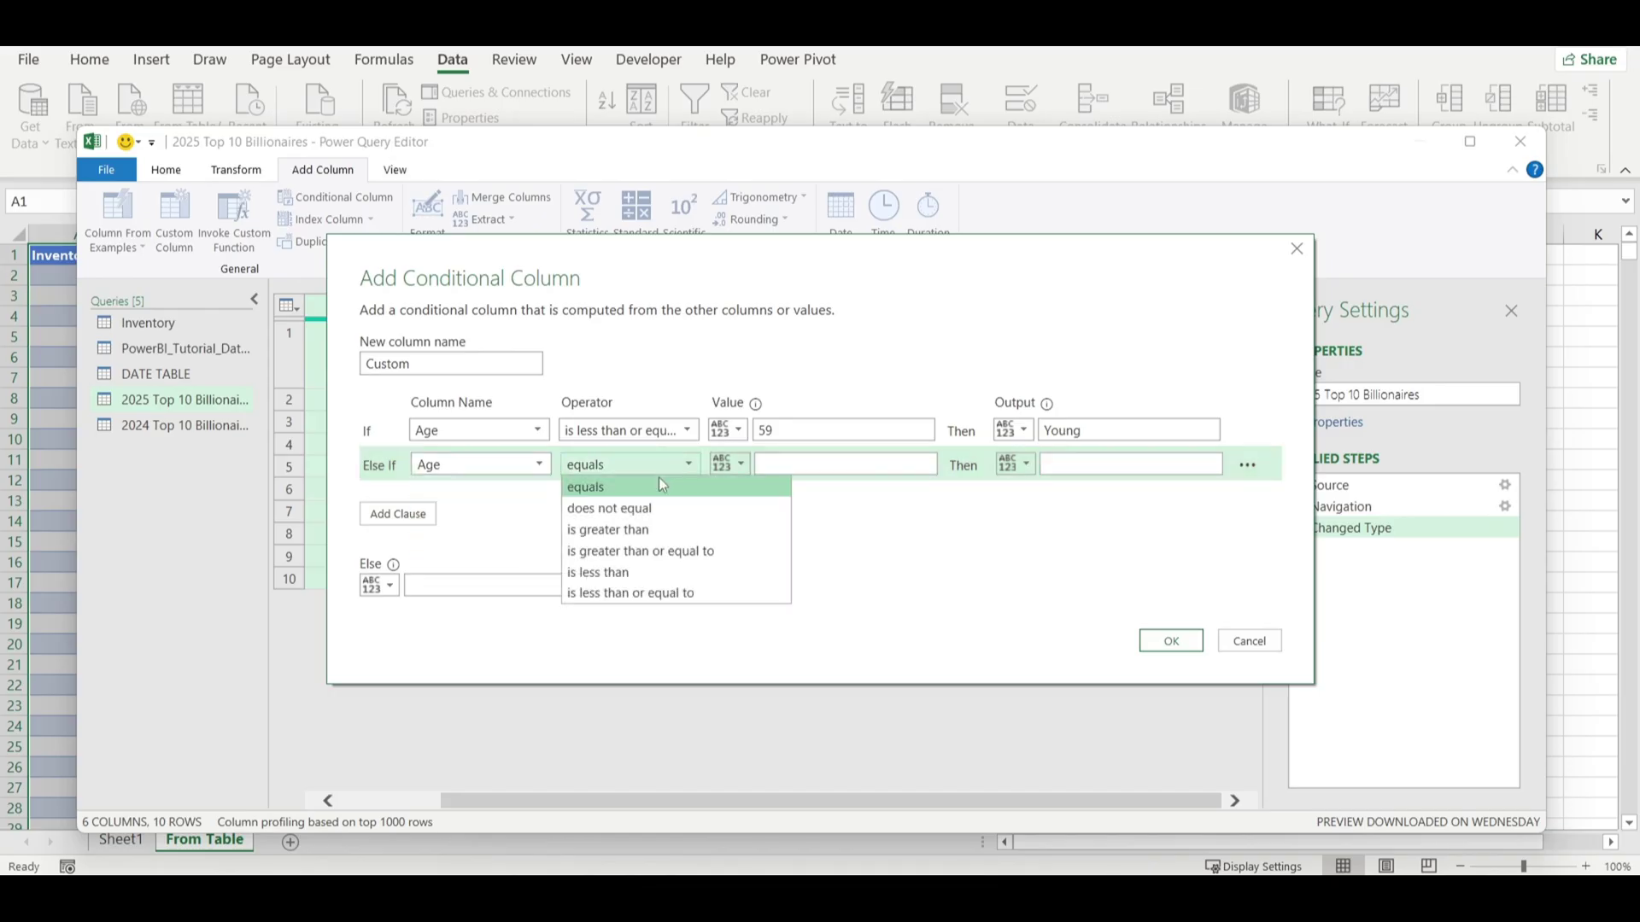
{"action": "left_click", "coordinate": [659, 524]}
{"action": "left_click", "coordinate": [771, 465]}
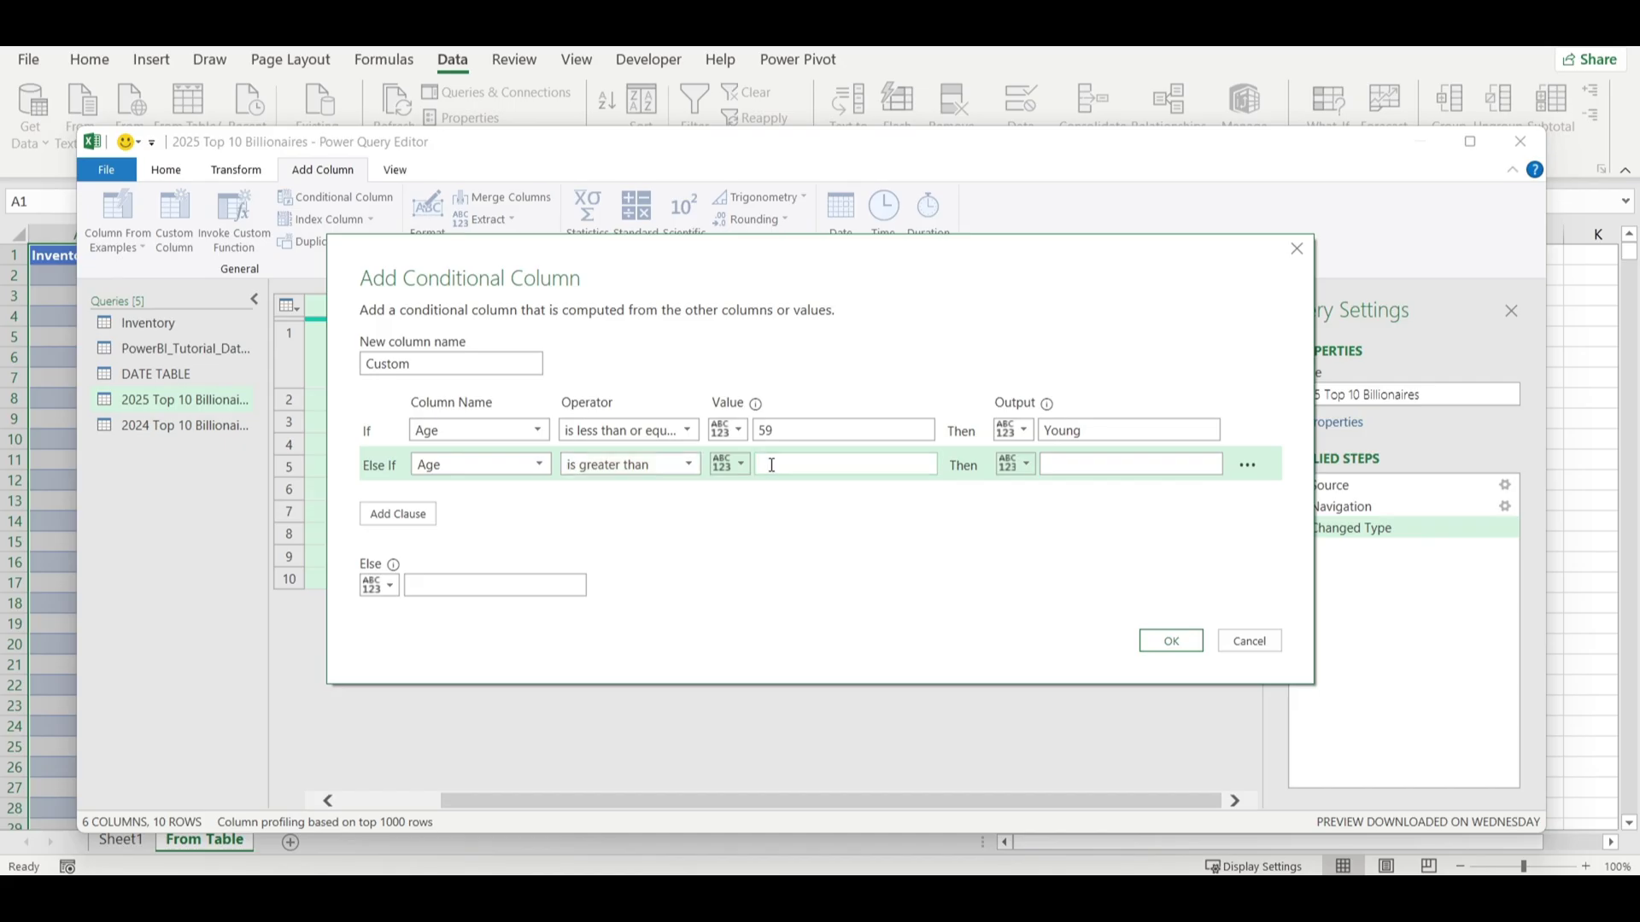
{"action": "type", "text": "60"}
{"action": "left_click", "coordinate": [1078, 471]}
{"action": "type", "text": "Old"}
{"action": "left_click", "coordinate": [1172, 643]}
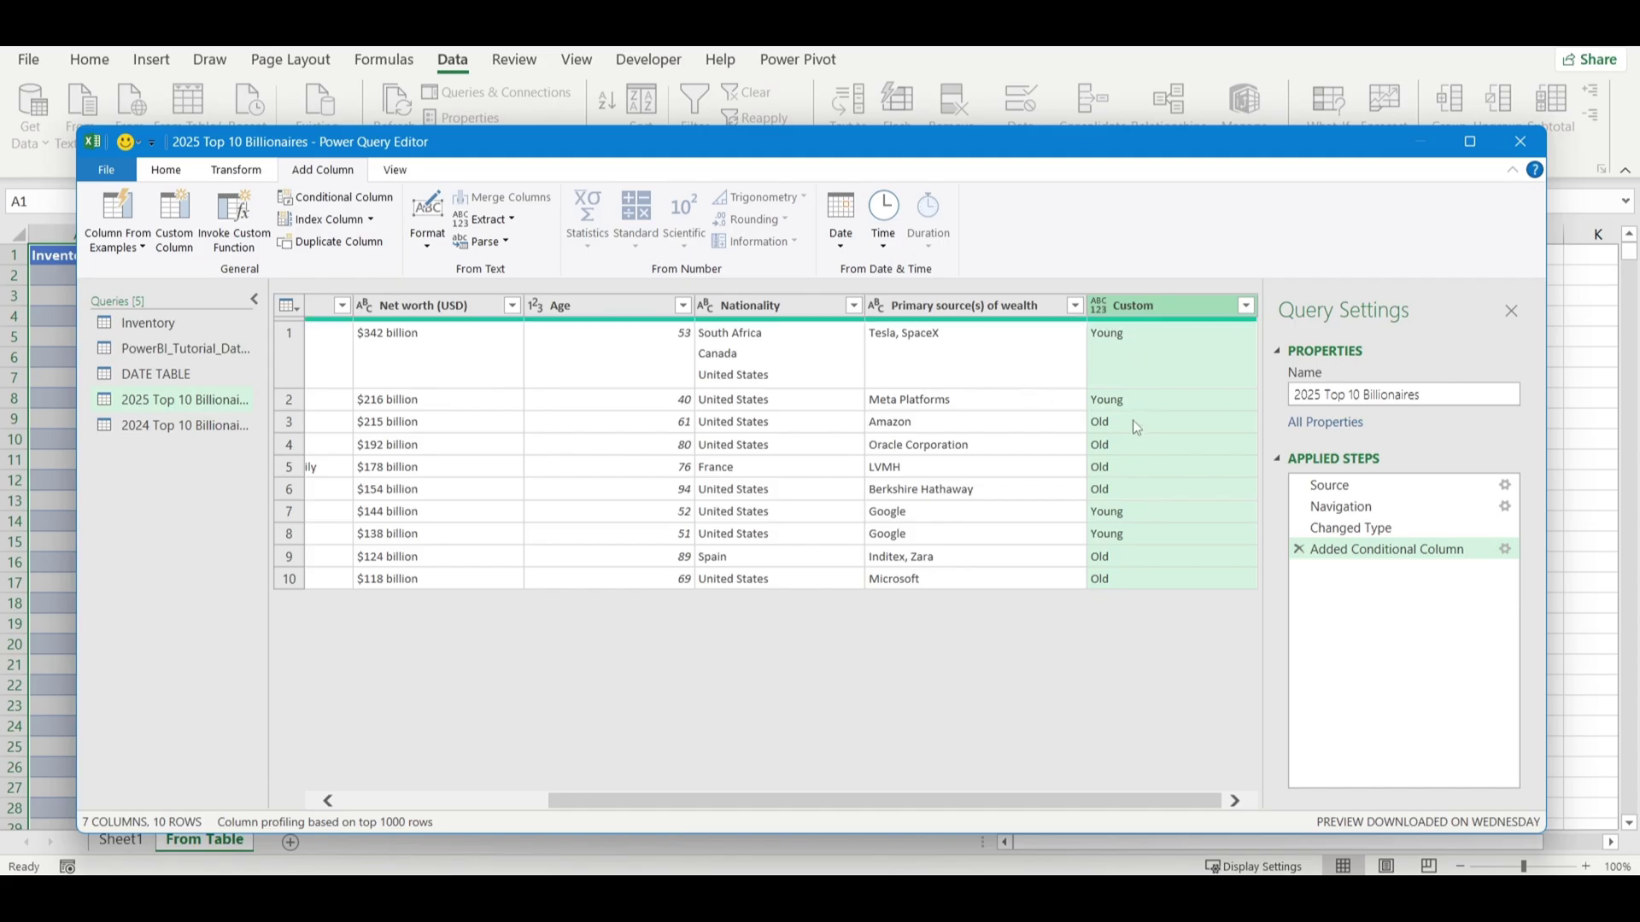
Step: Scroll the preview to check the Young/Old Custom column, then preview Elon Musk's Nationality value
{"action": "scroll", "coordinate": [907, 457], "scroll_direction": "left", "scroll_amount": 5}
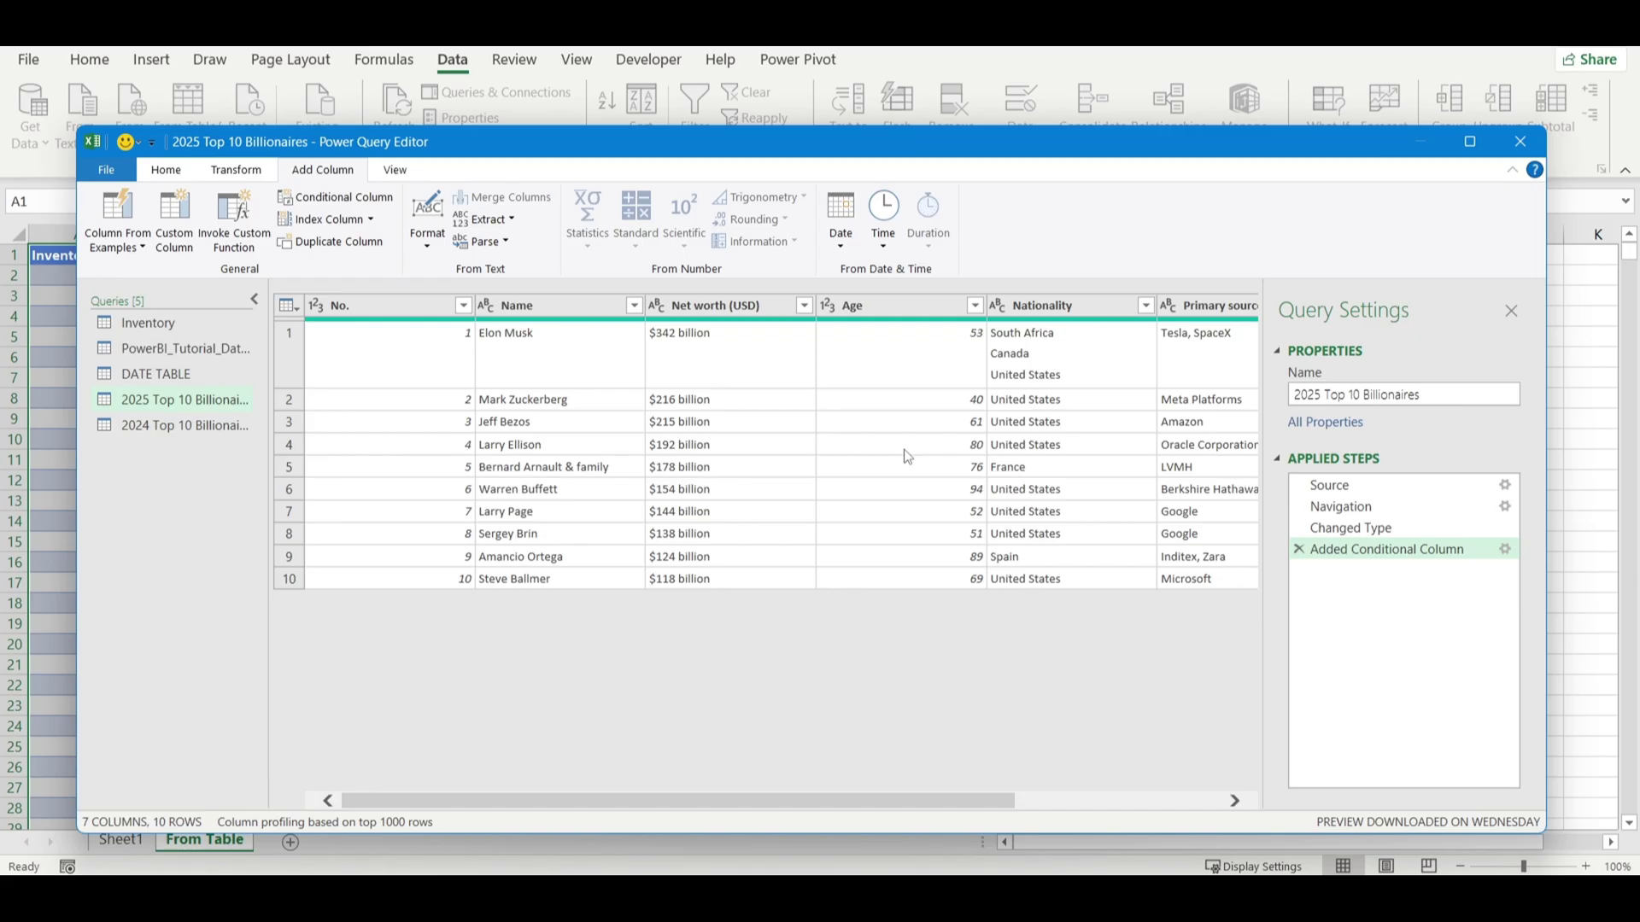
{"action": "scroll", "coordinate": [907, 457], "scroll_direction": "right", "scroll_amount": 3}
{"action": "scroll", "coordinate": [907, 457], "scroll_direction": "left", "scroll_amount": 1}
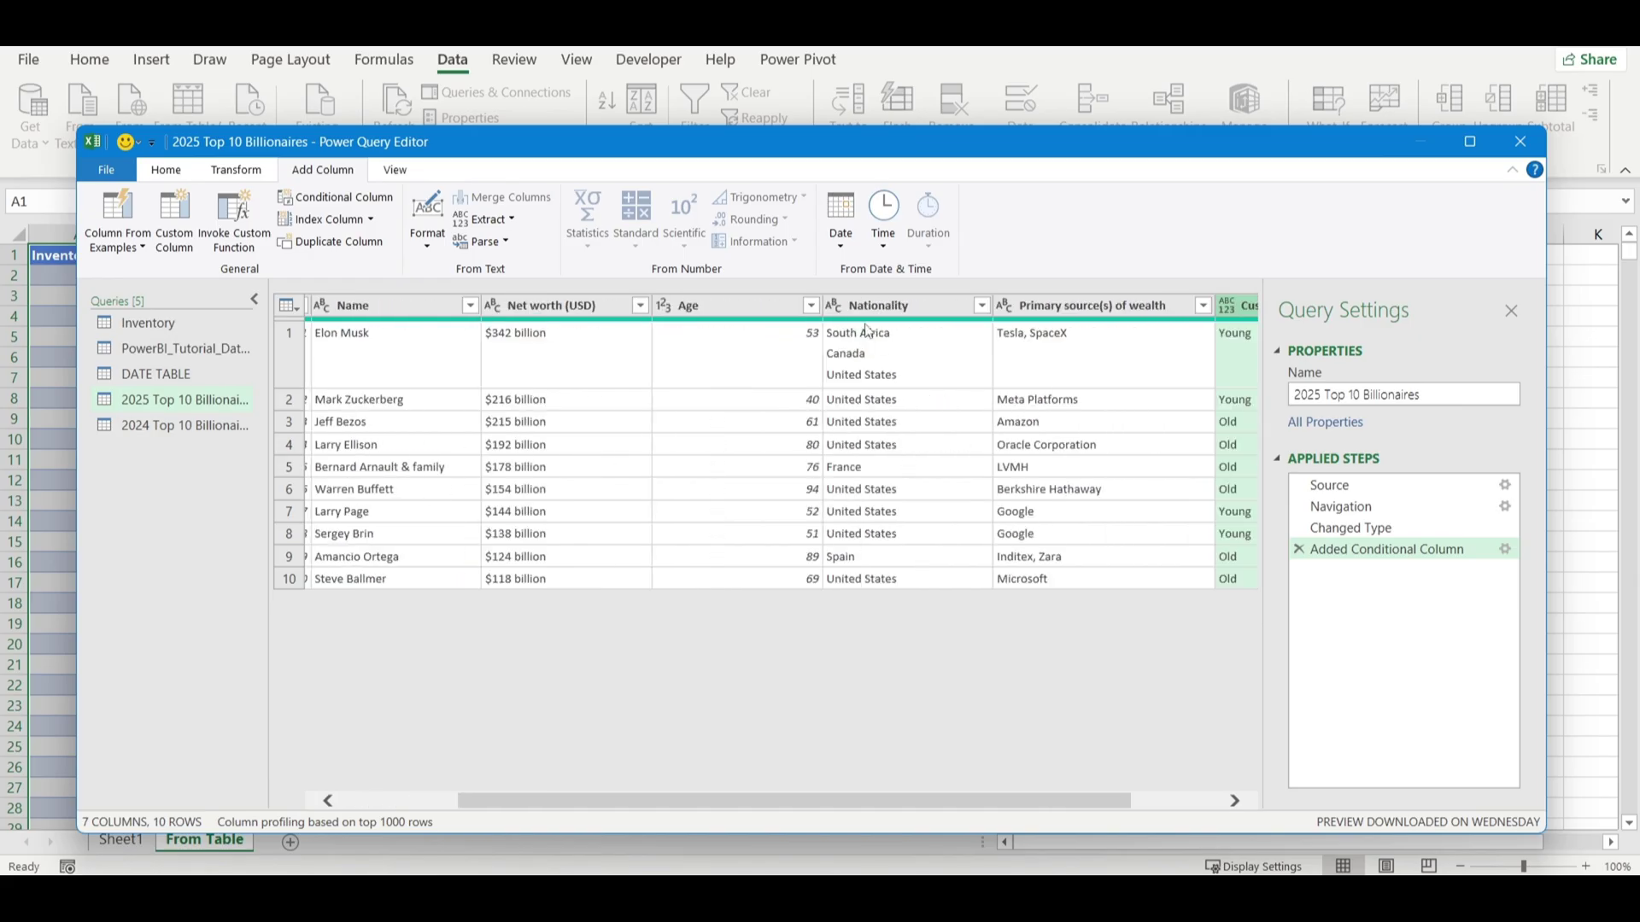
{"action": "left_click", "coordinate": [871, 373]}
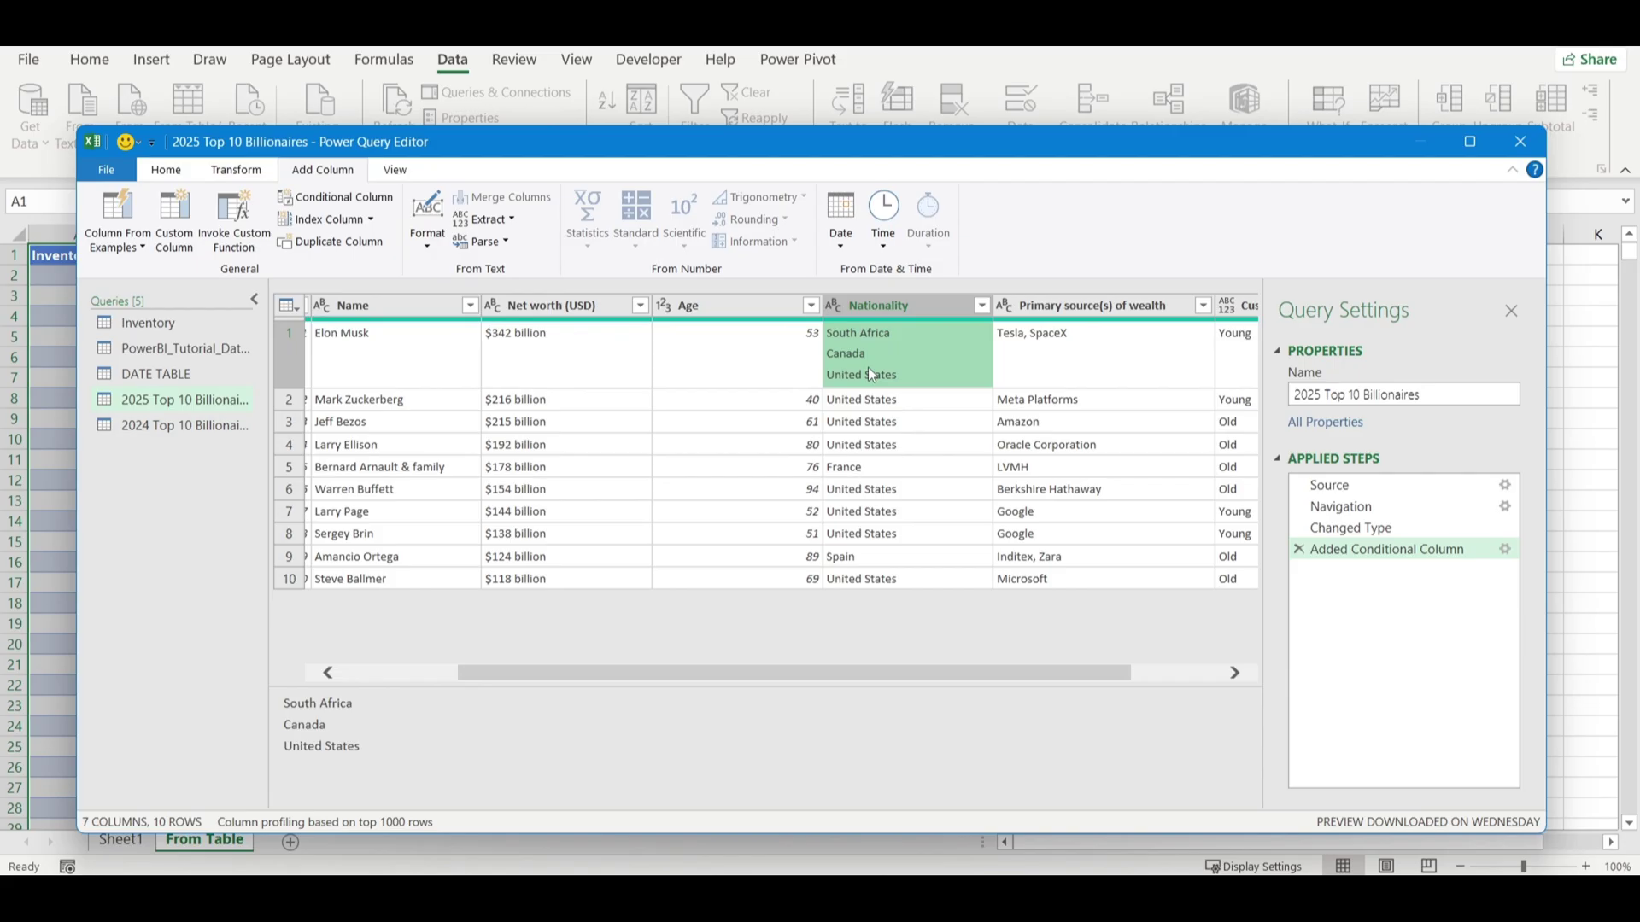
Step: In the 2025 query, replace Elon Musk's multi-line Nationality value with 'South Africa'
{"action": "right_click", "coordinate": [870, 373]}
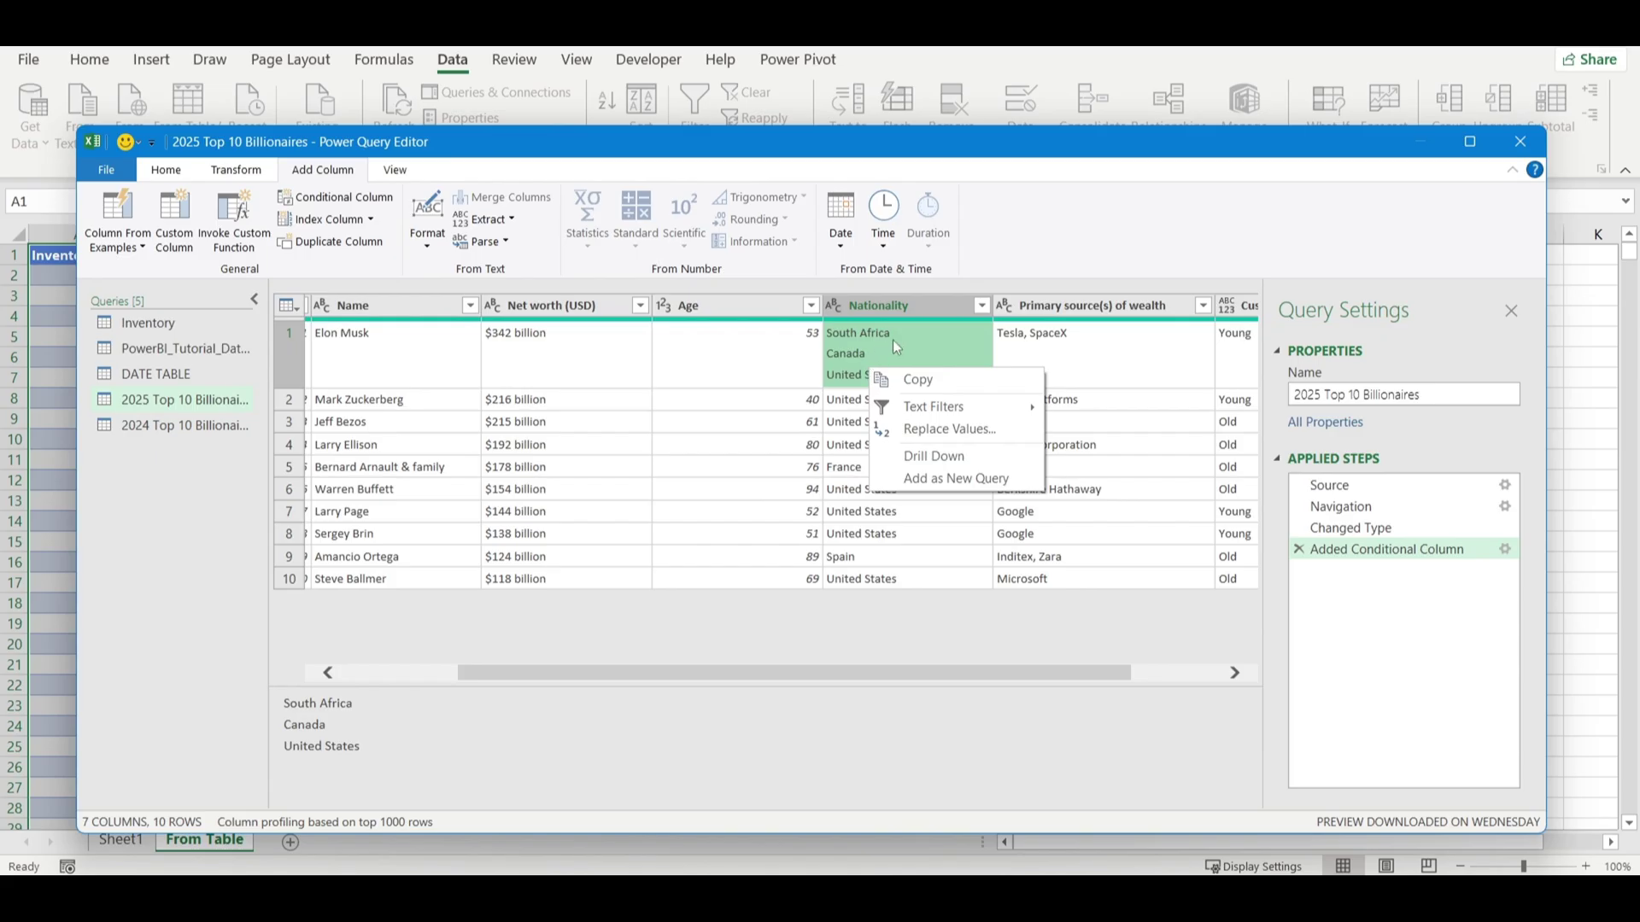
{"action": "left_click", "coordinate": [939, 429]}
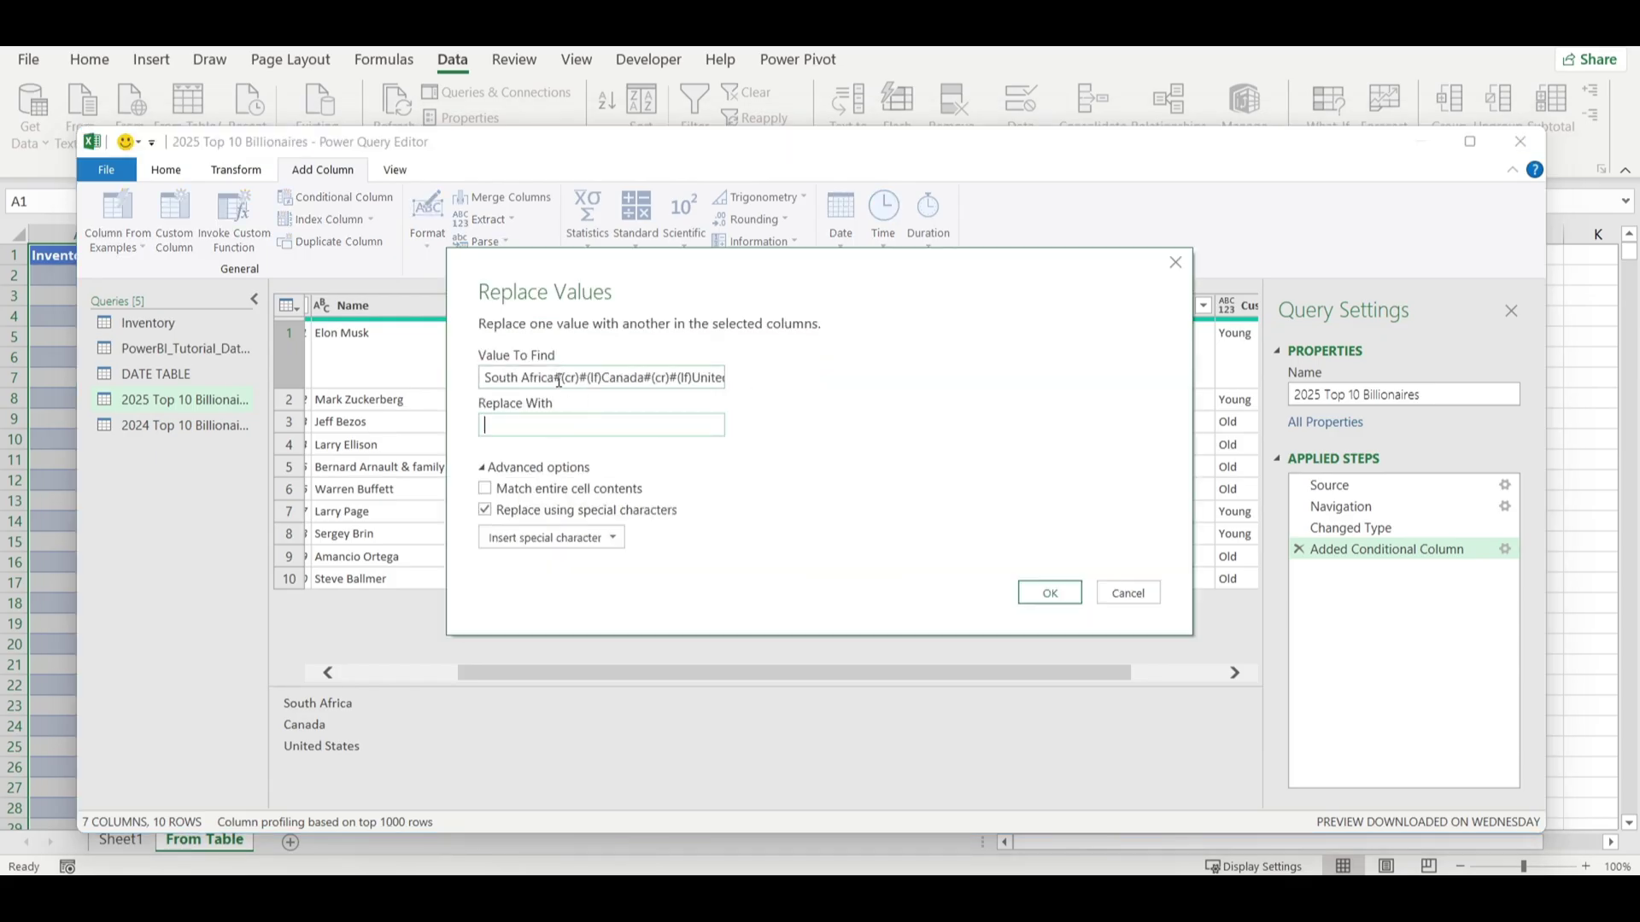
{"action": "left_click_drag", "start_coordinate": [558, 377], "coordinate": [442, 393]}
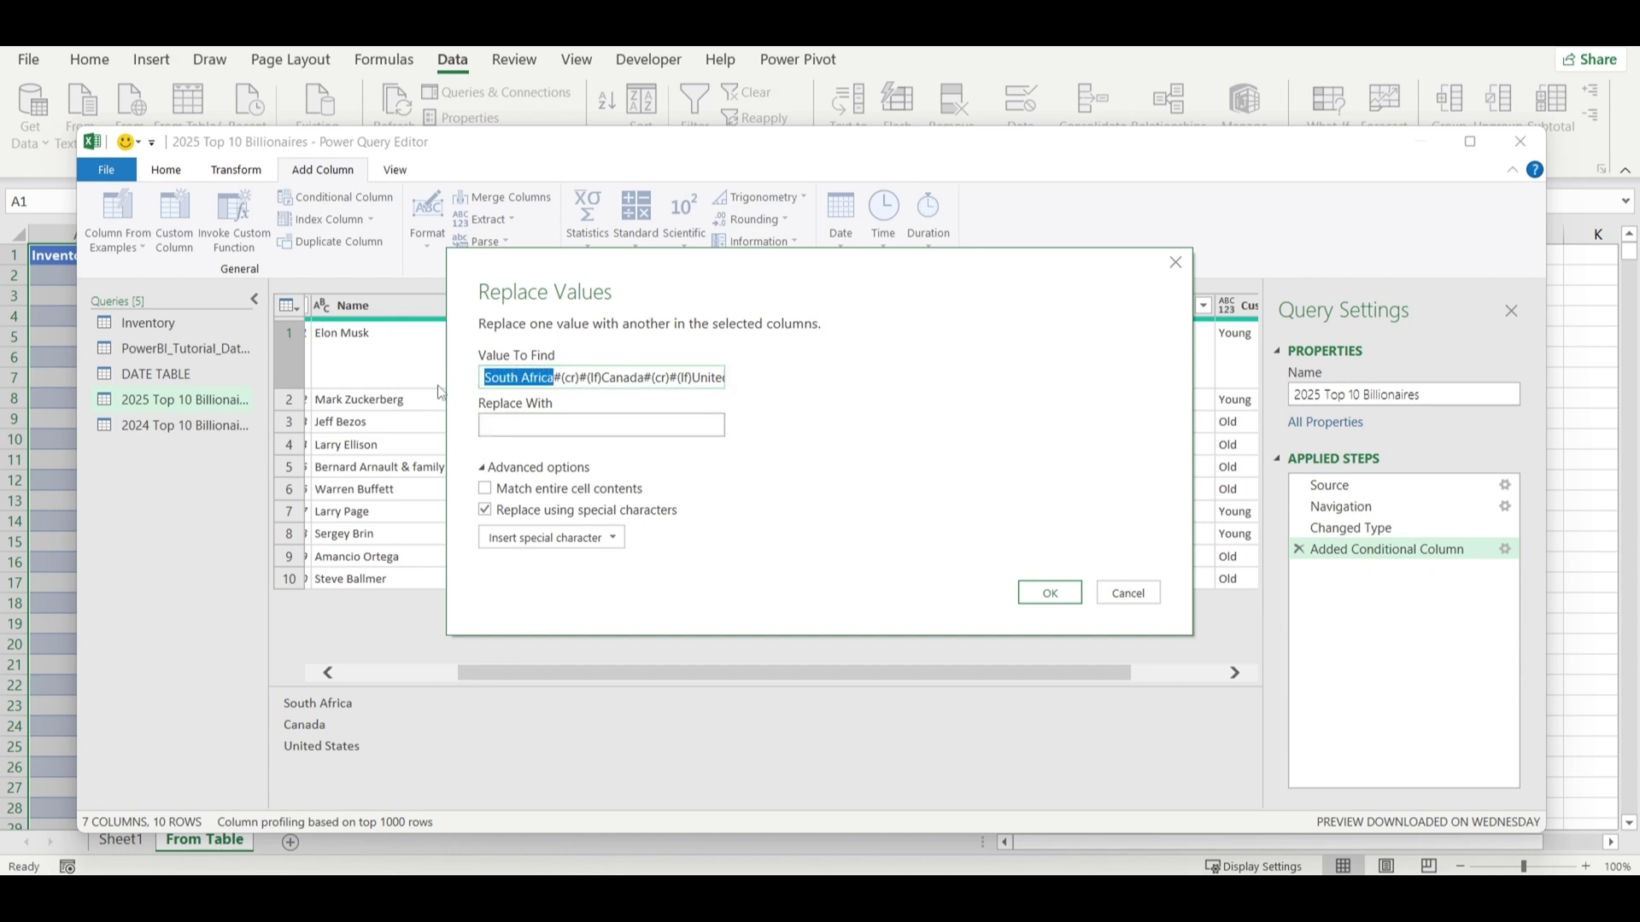
{"action": "key", "text": "ctrl+c"}
{"action": "left_click", "coordinate": [491, 424]}
{"action": "key", "text": "ctrl+v"}
{"action": "left_click", "coordinate": [1050, 593]}
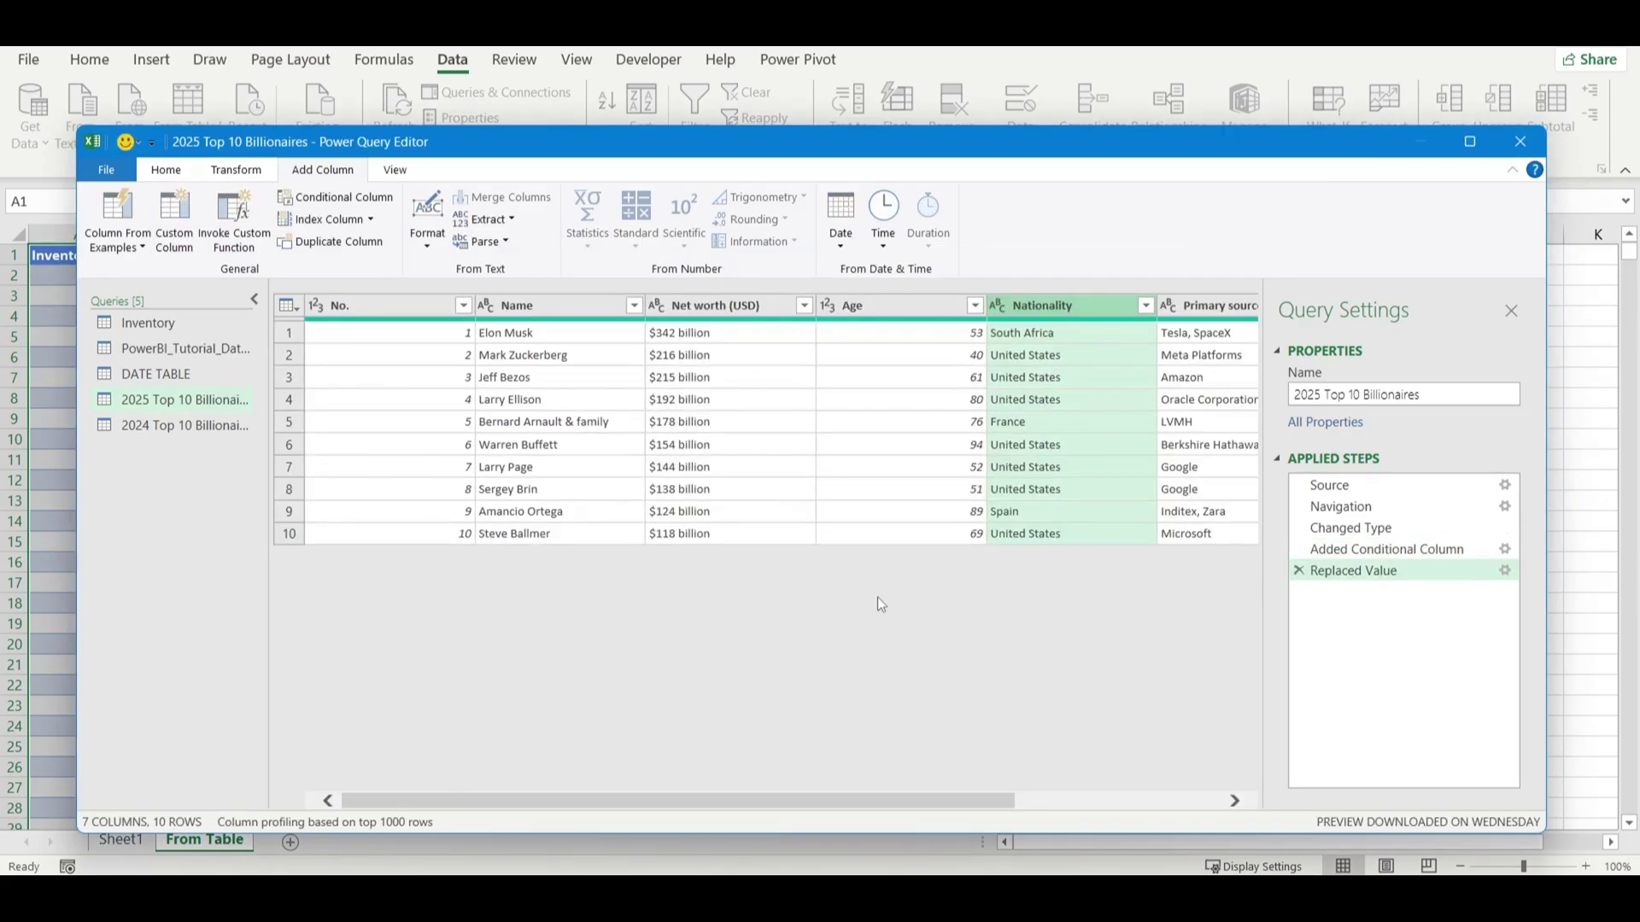
Step: In the 2024 Top 10 Billionaires query, replace Elon Musk's Nationality with 'South Africa'
{"action": "left_click", "coordinate": [159, 427]}
{"action": "left_click", "coordinate": [1059, 359]}
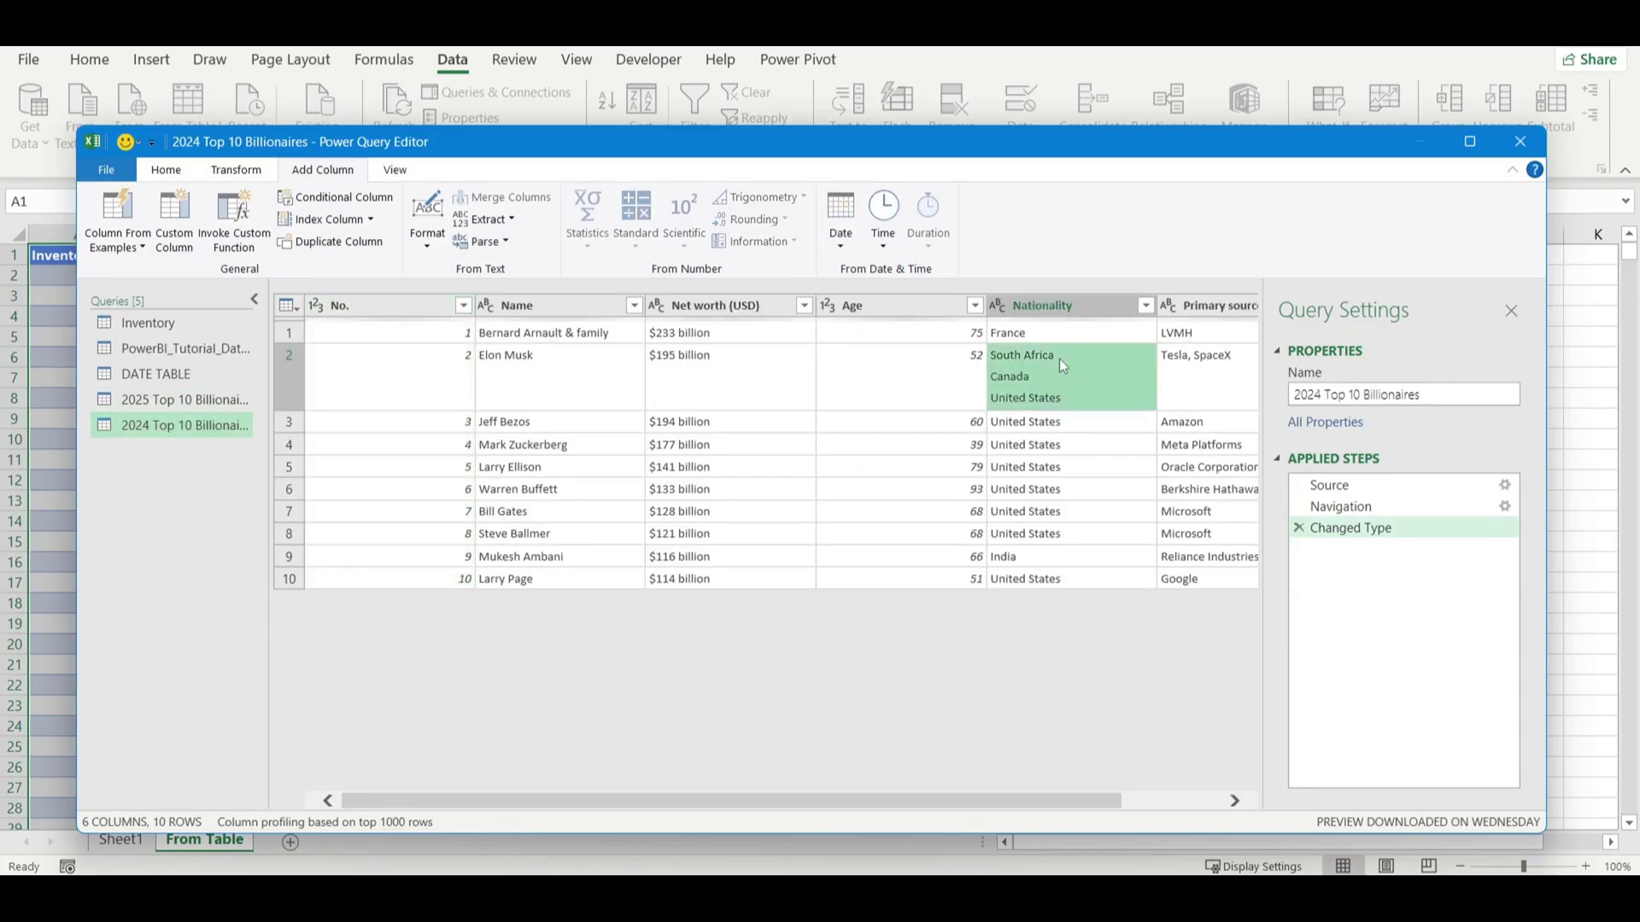
{"action": "right_click", "coordinate": [1059, 359]}
{"action": "left_click", "coordinate": [1091, 420]}
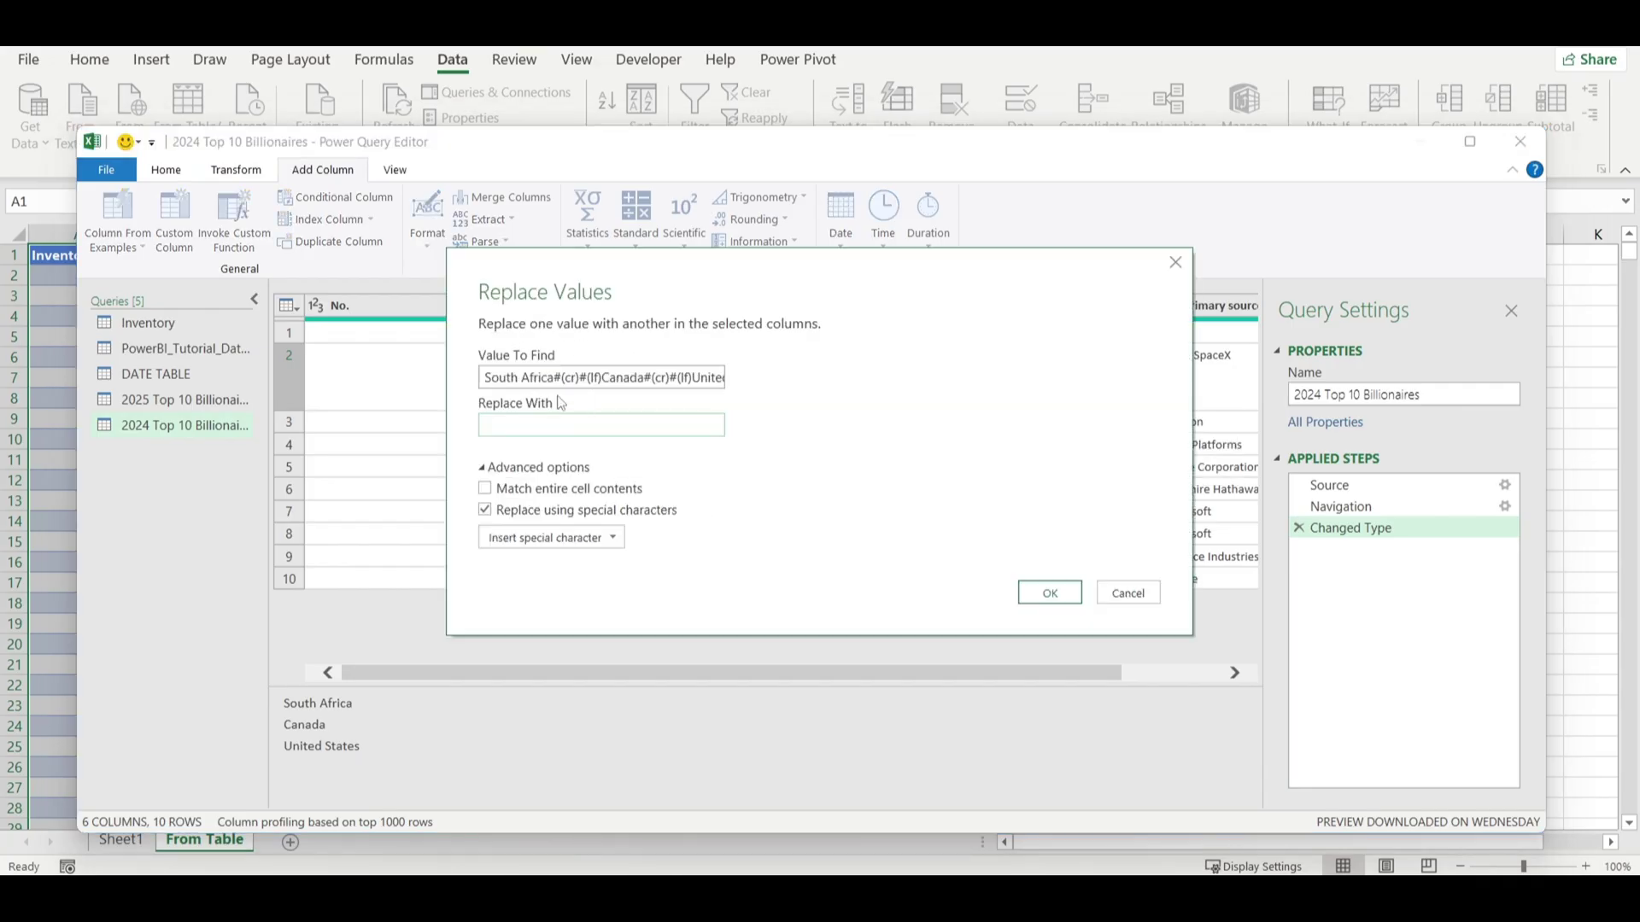
{"action": "left_click_drag", "start_coordinate": [552, 380], "coordinate": [451, 385]}
{"action": "key", "text": "ctrl+c"}
{"action": "left_click", "coordinate": [495, 428]}
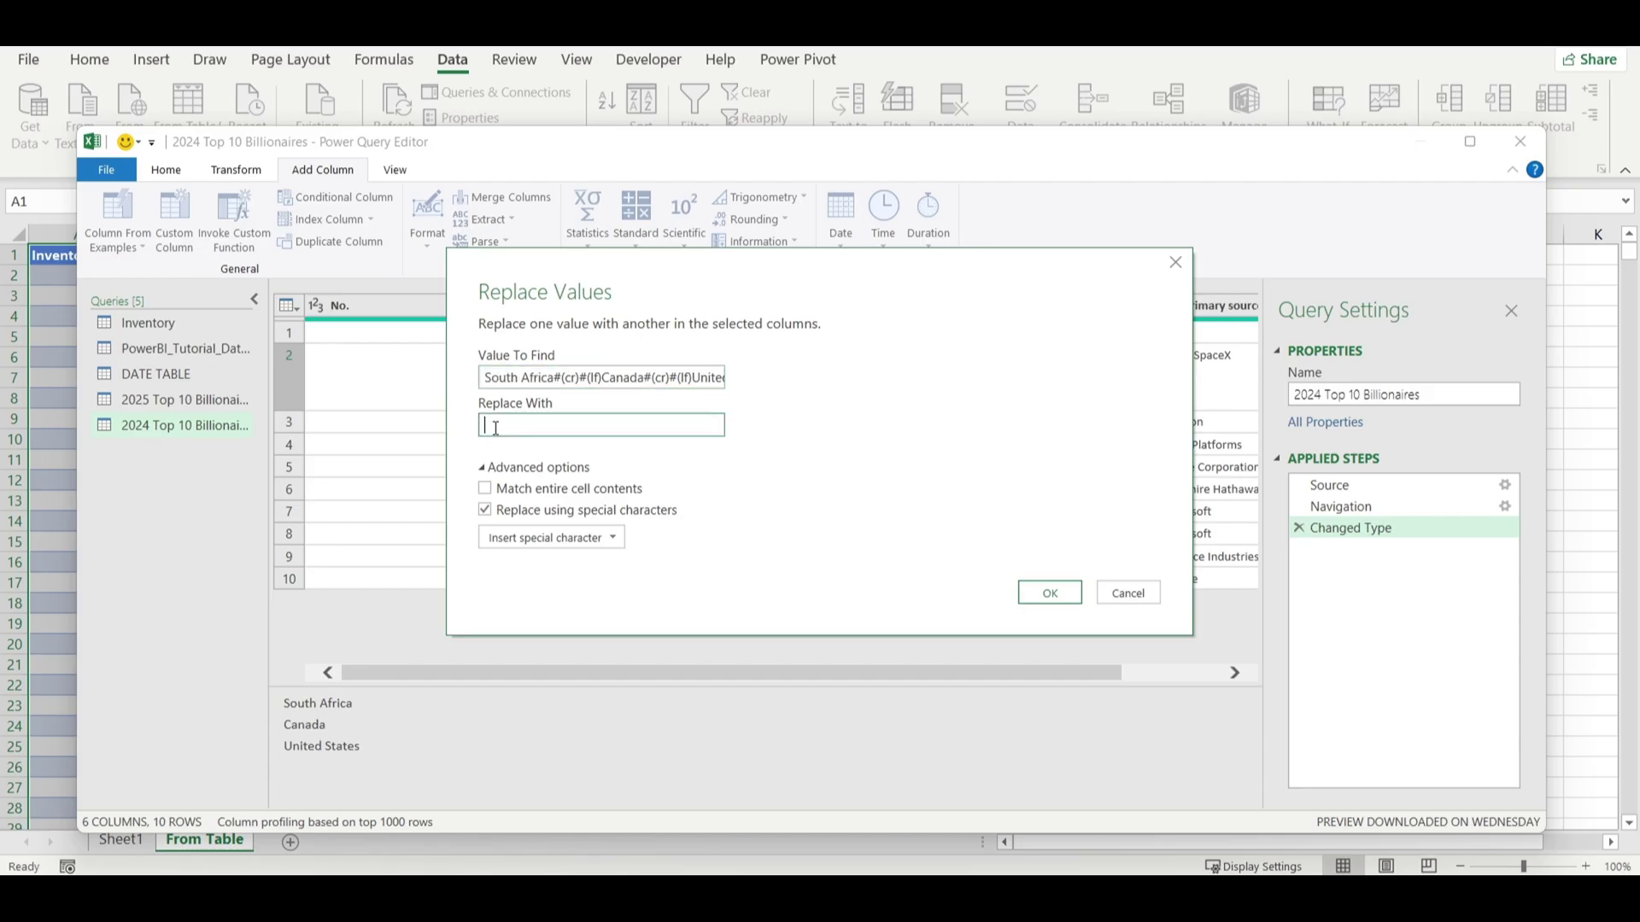
{"action": "key", "text": "ctrl+v"}
{"action": "left_click", "coordinate": [1044, 591]}
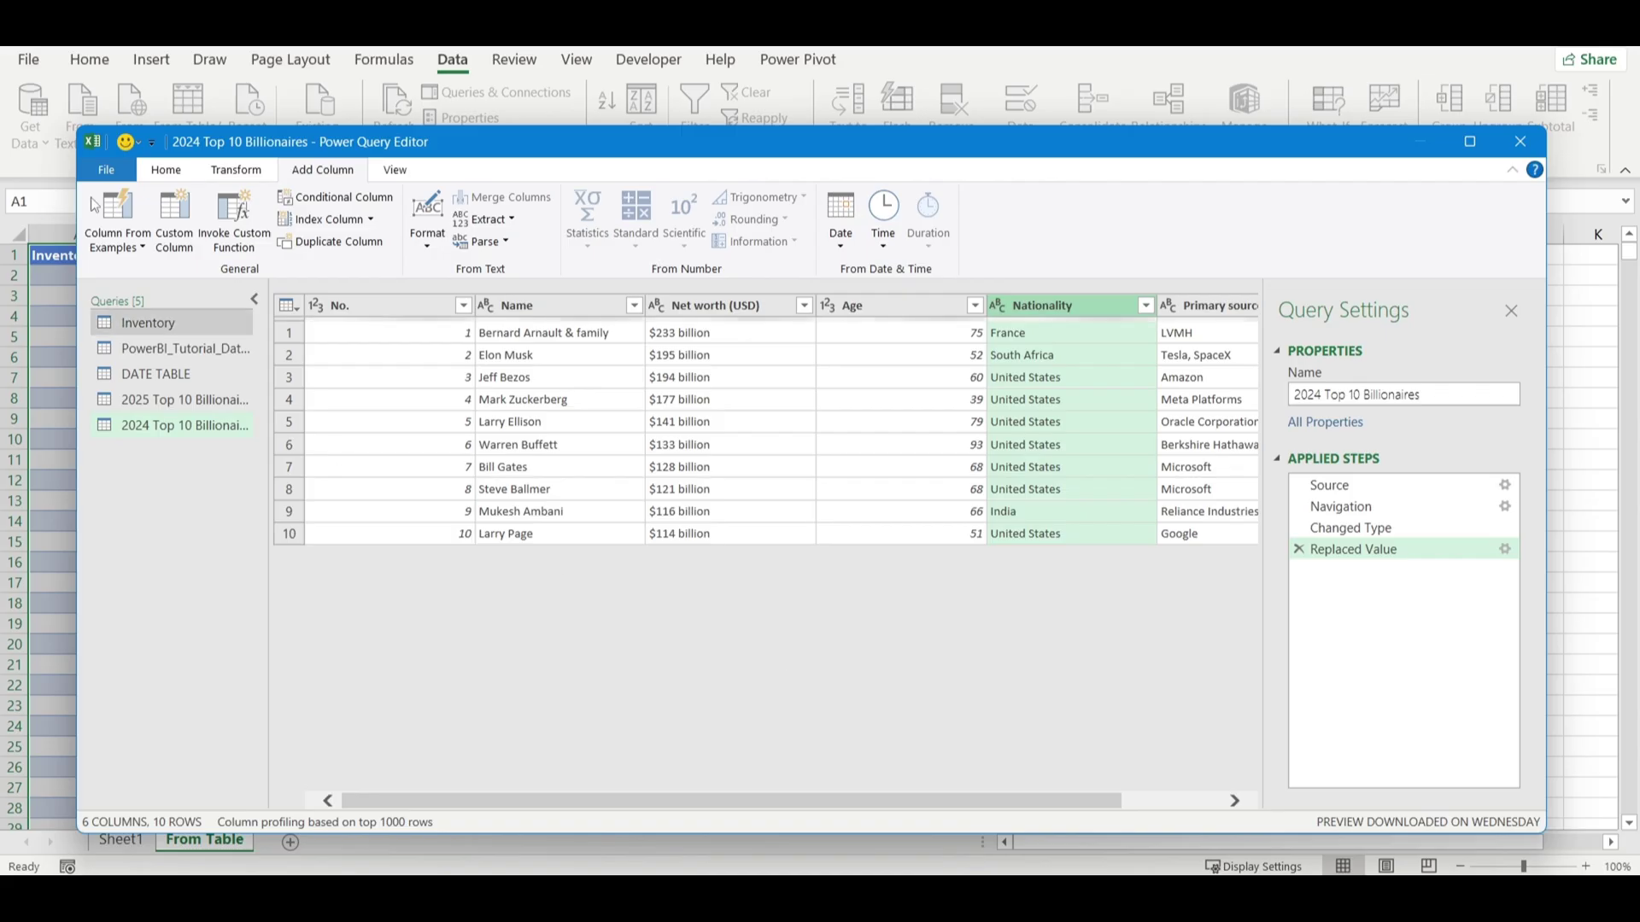
Step: Use Close & Load To and tick 'Add this data to the Data Model' in Import Data
{"action": "left_click", "coordinate": [165, 169]}
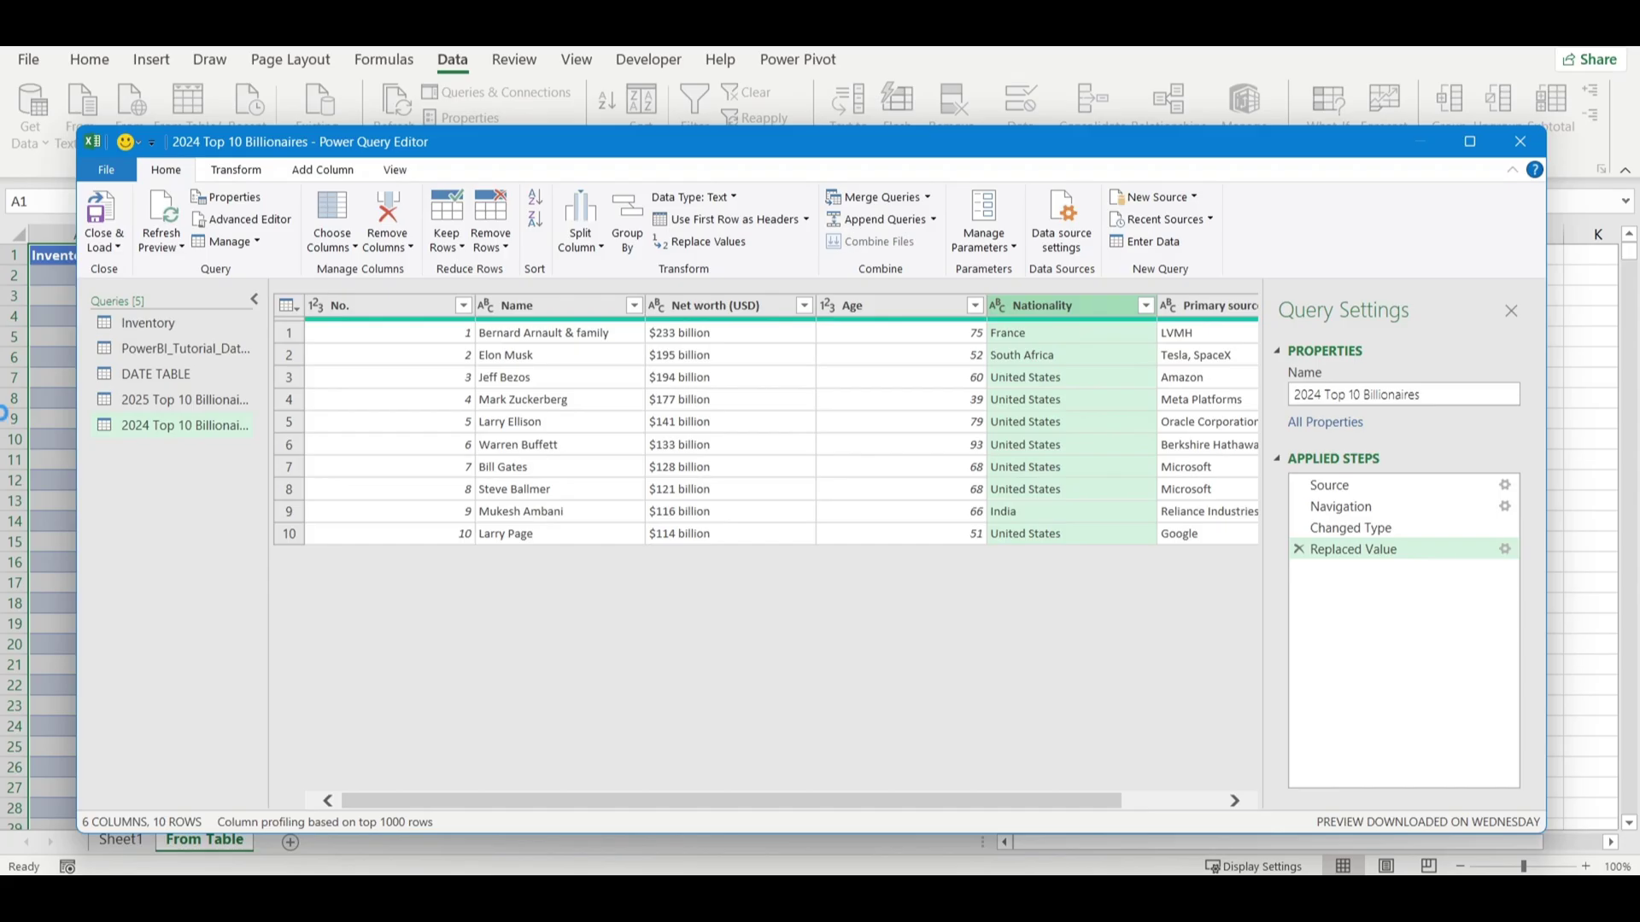
{"action": "left_click", "coordinate": [117, 249]}
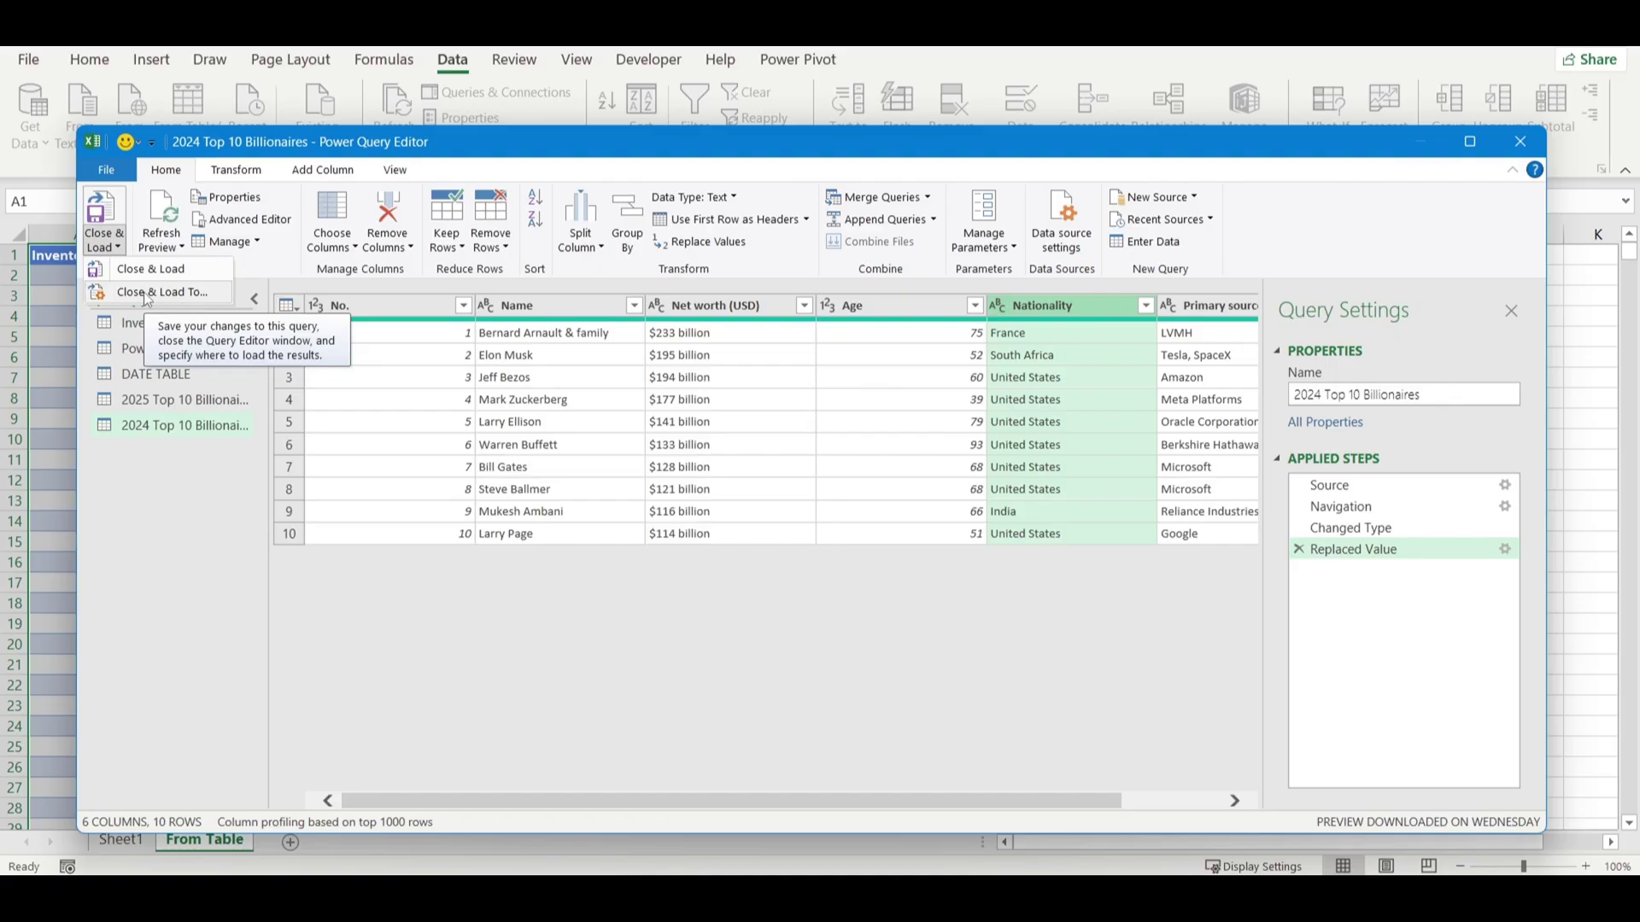
{"action": "left_click", "coordinate": [144, 292]}
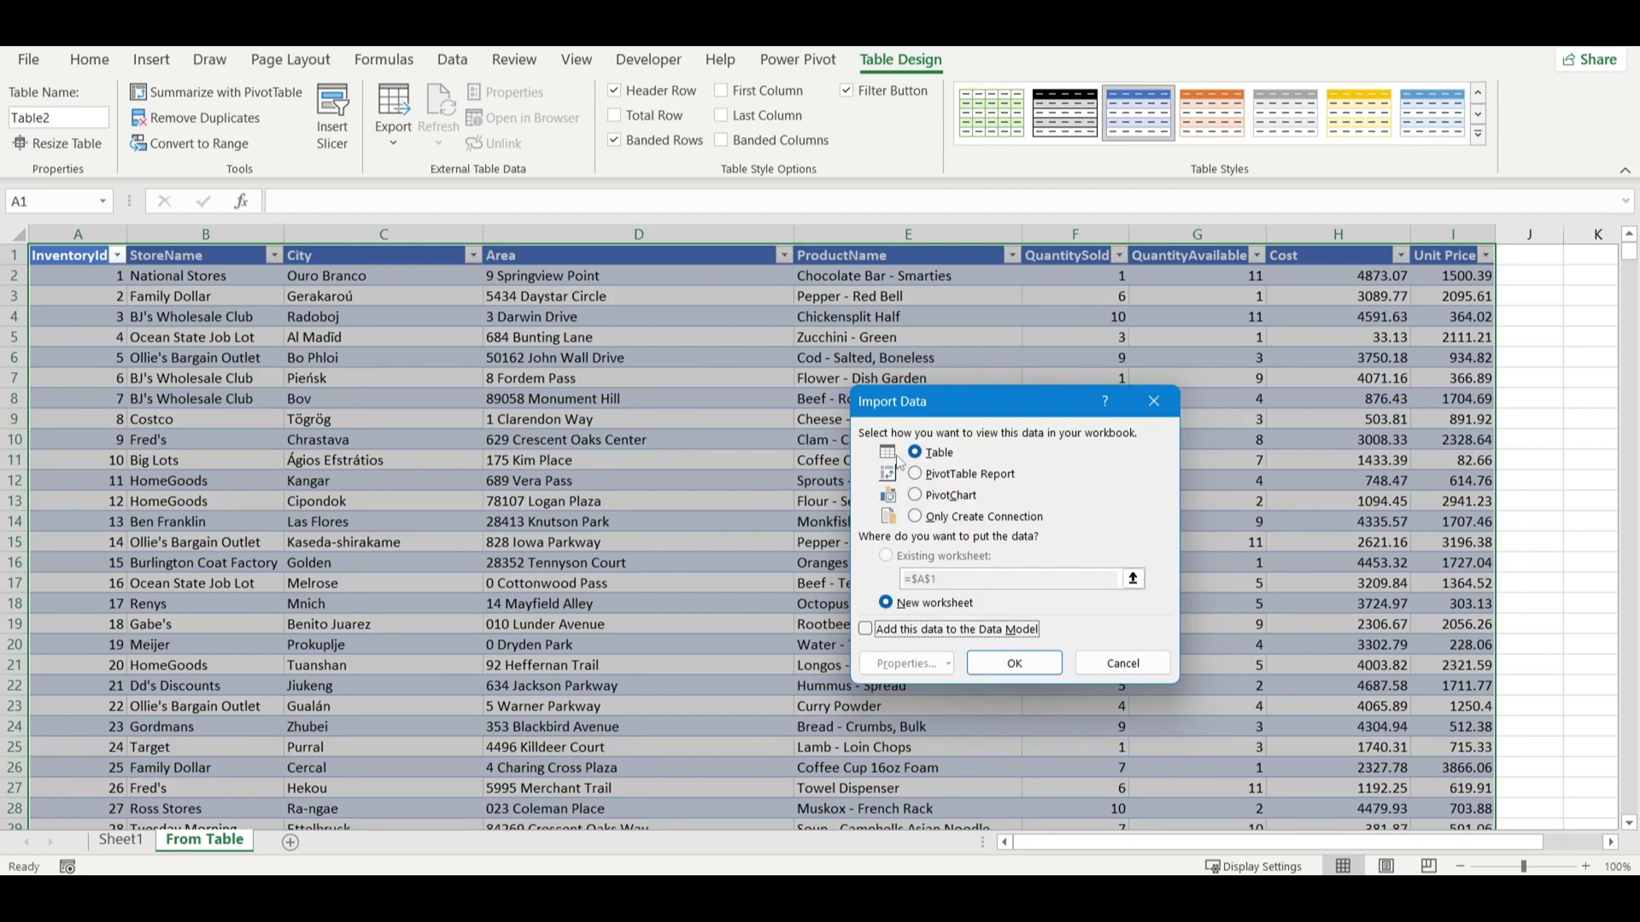
{"action": "left_click", "coordinate": [866, 630]}
Step: Confirm the load, then move and enlarge the Queries & Connections pane to show all five queries
{"action": "left_click", "coordinate": [1014, 662]}
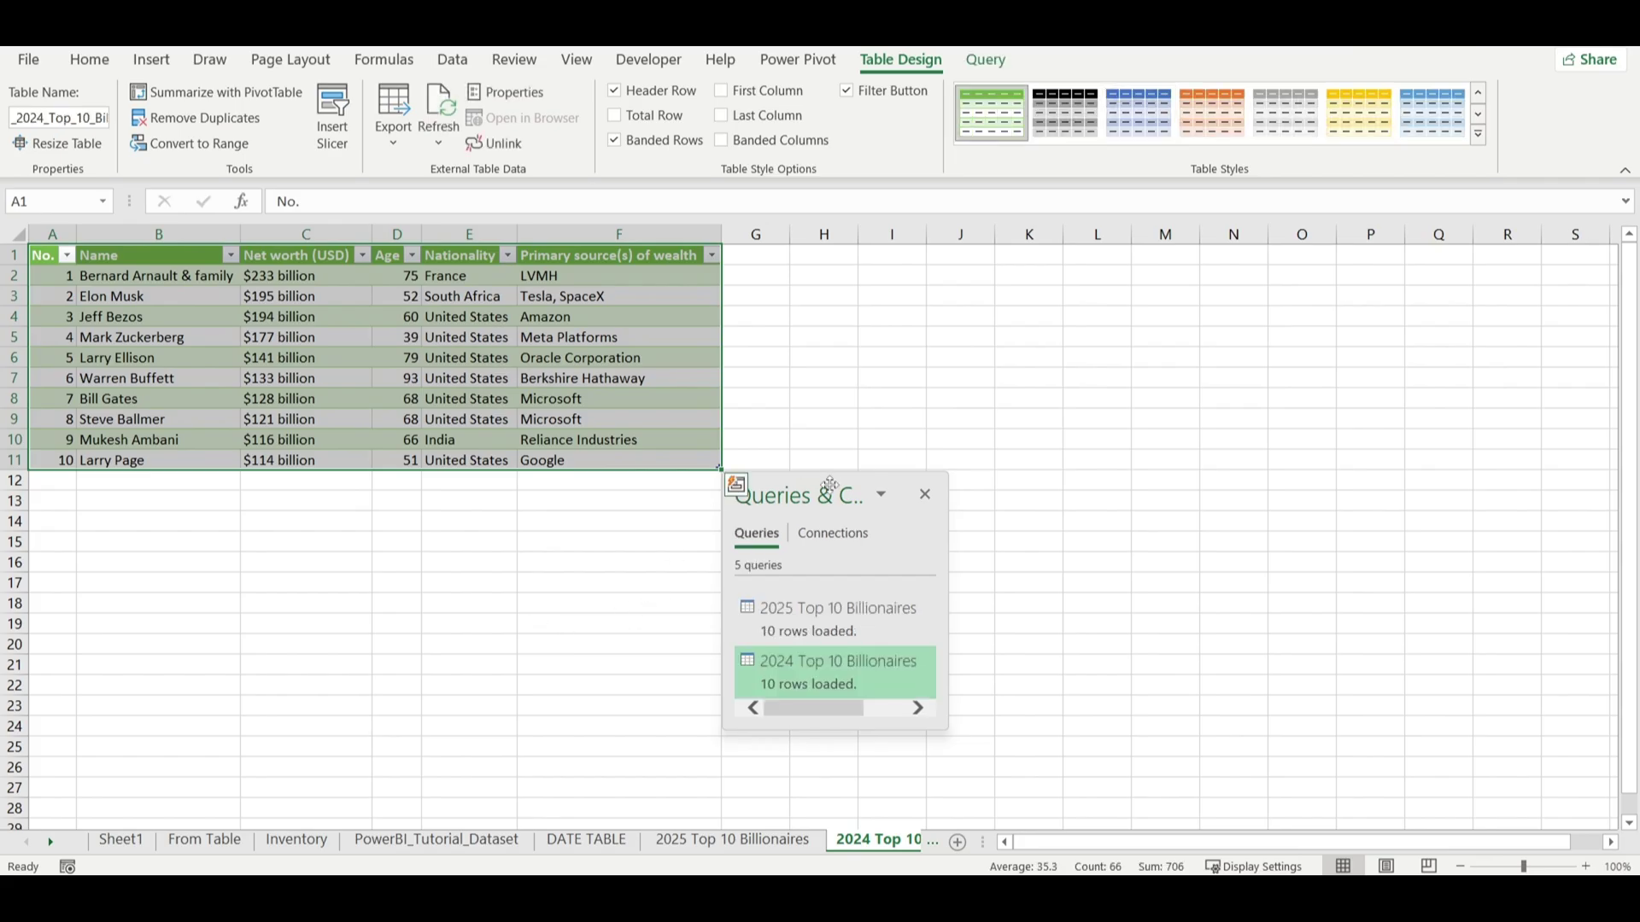
{"action": "left_click_drag", "start_coordinate": [823, 491], "coordinate": [1074, 353]}
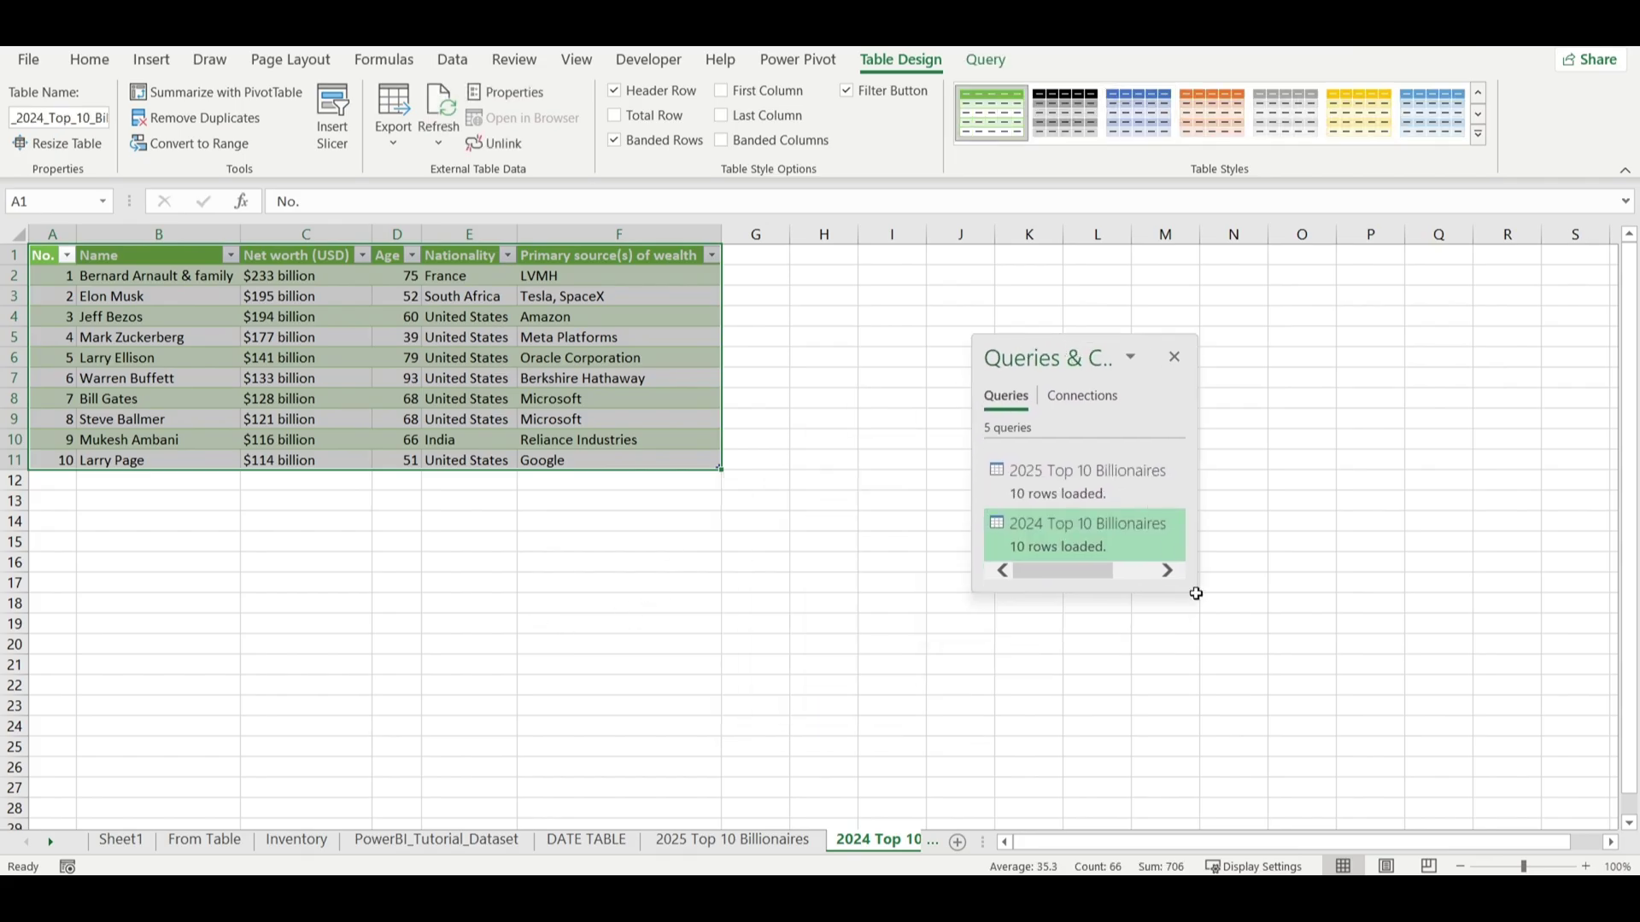
{"action": "left_click_drag", "start_coordinate": [1190, 586], "coordinate": [1367, 782]}
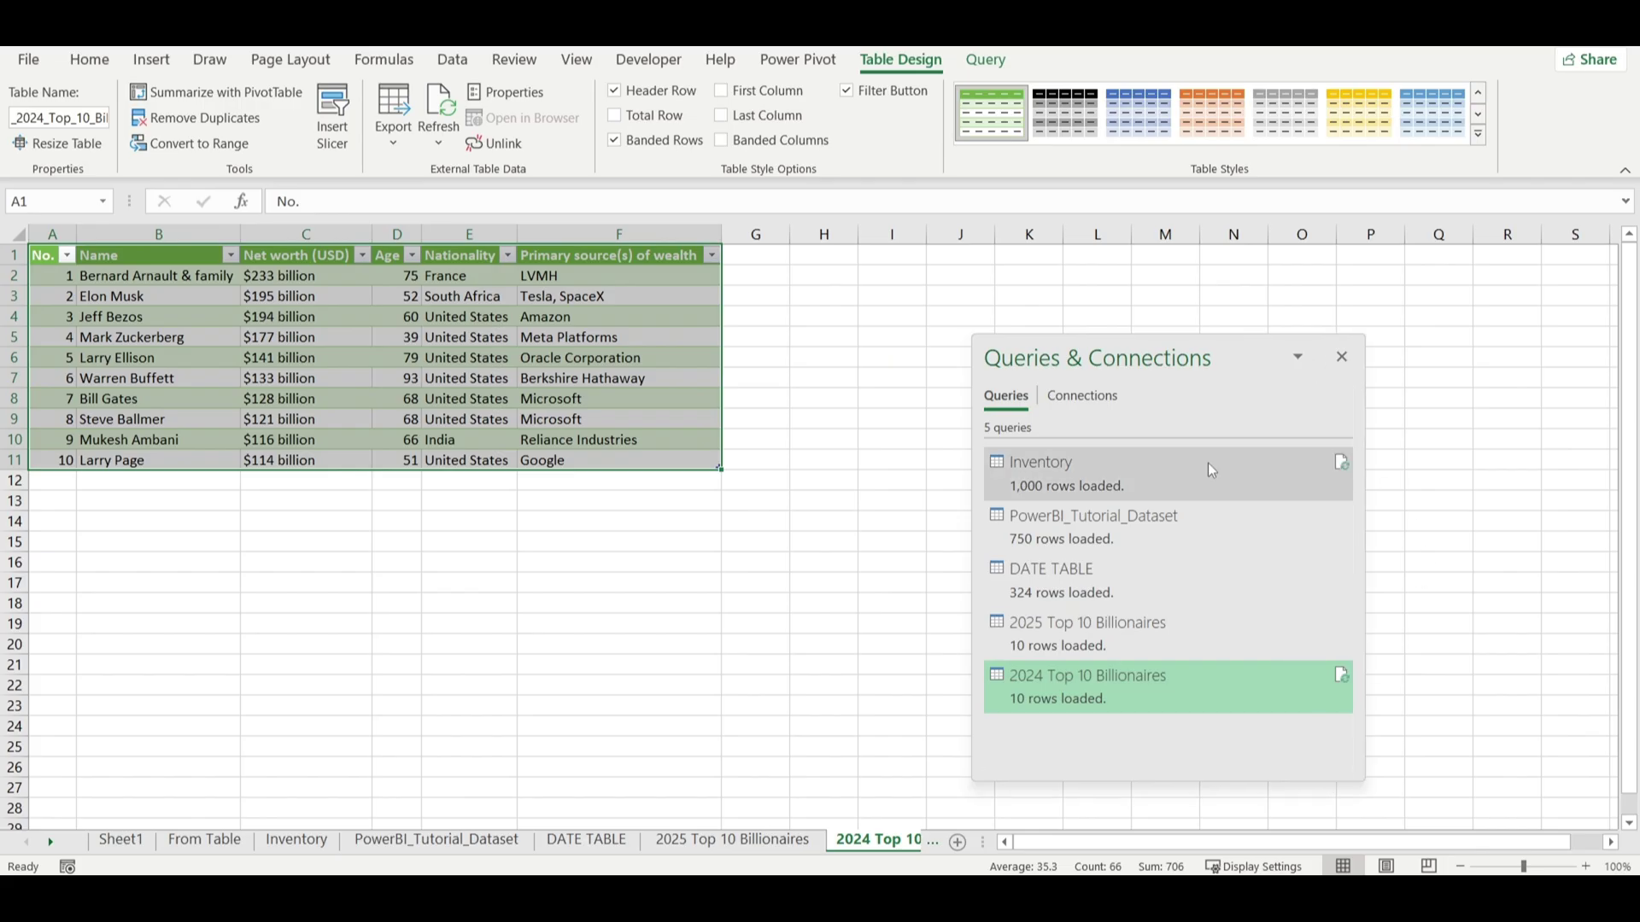
{"action": "mouse_move", "coordinate": [1008, 482]}
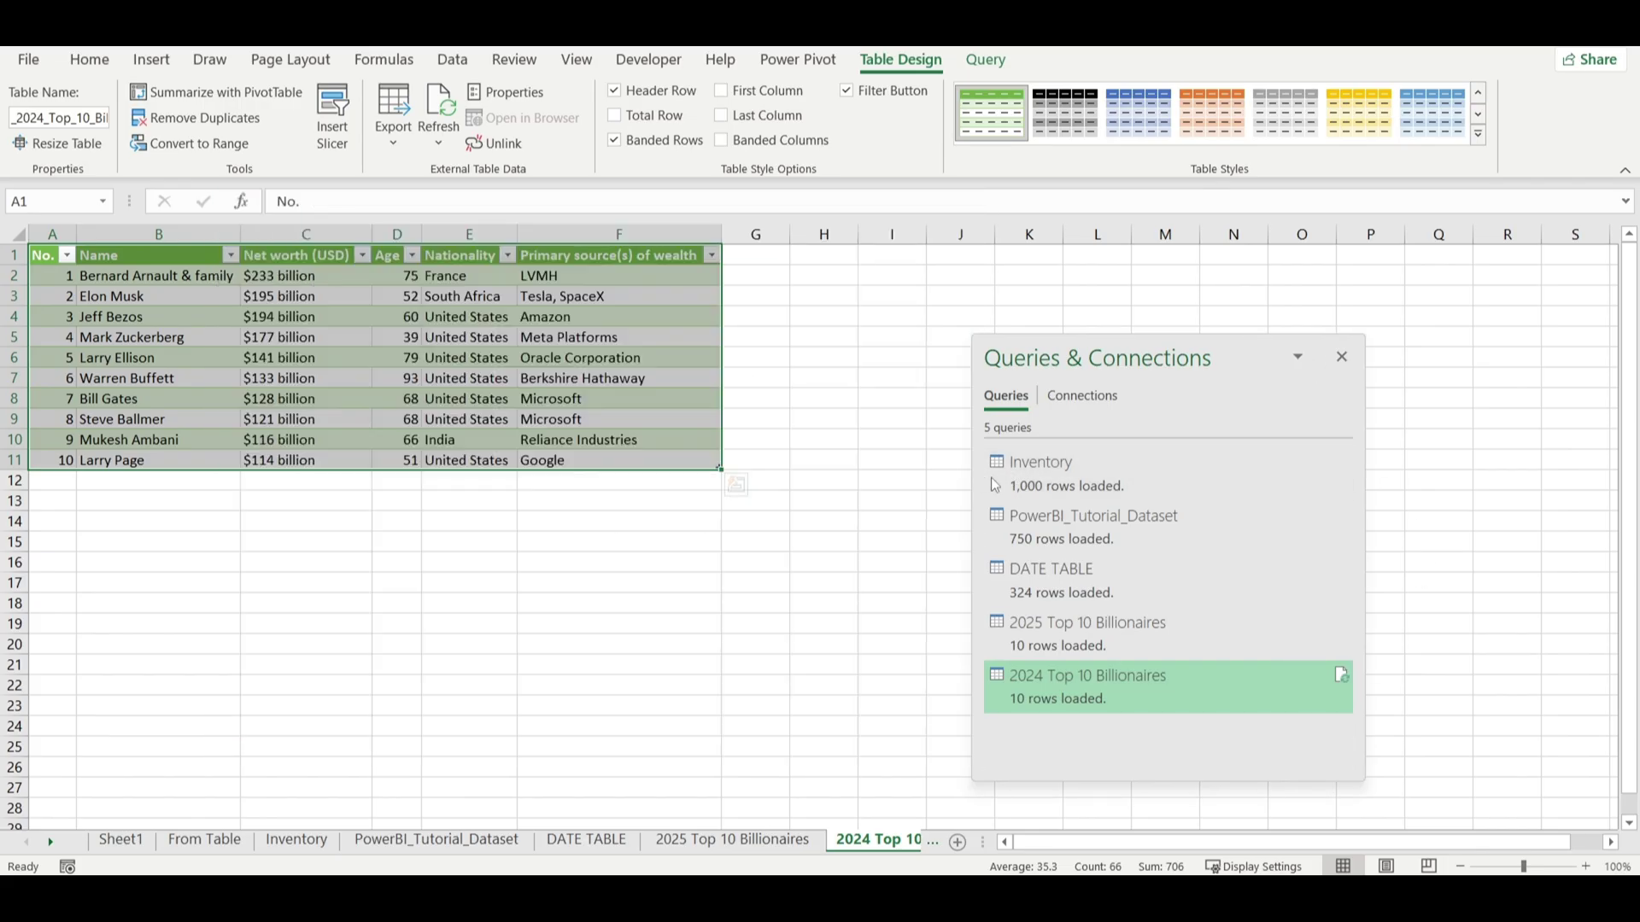
{"action": "mouse_move", "coordinate": [1022, 526]}
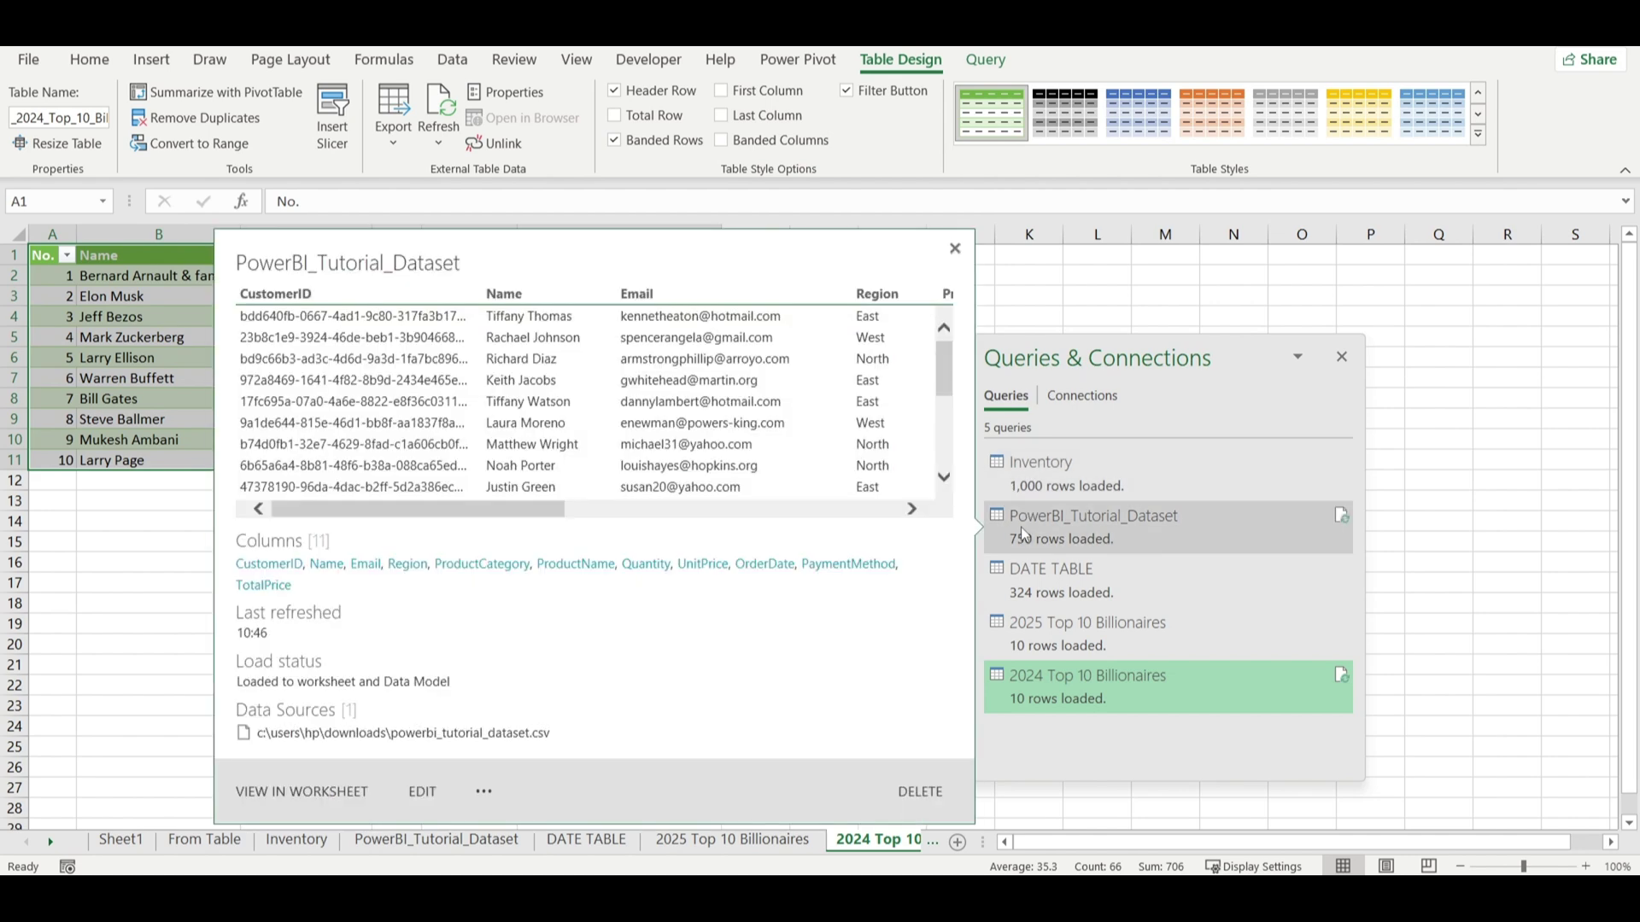
{"action": "mouse_move", "coordinate": [1017, 597]}
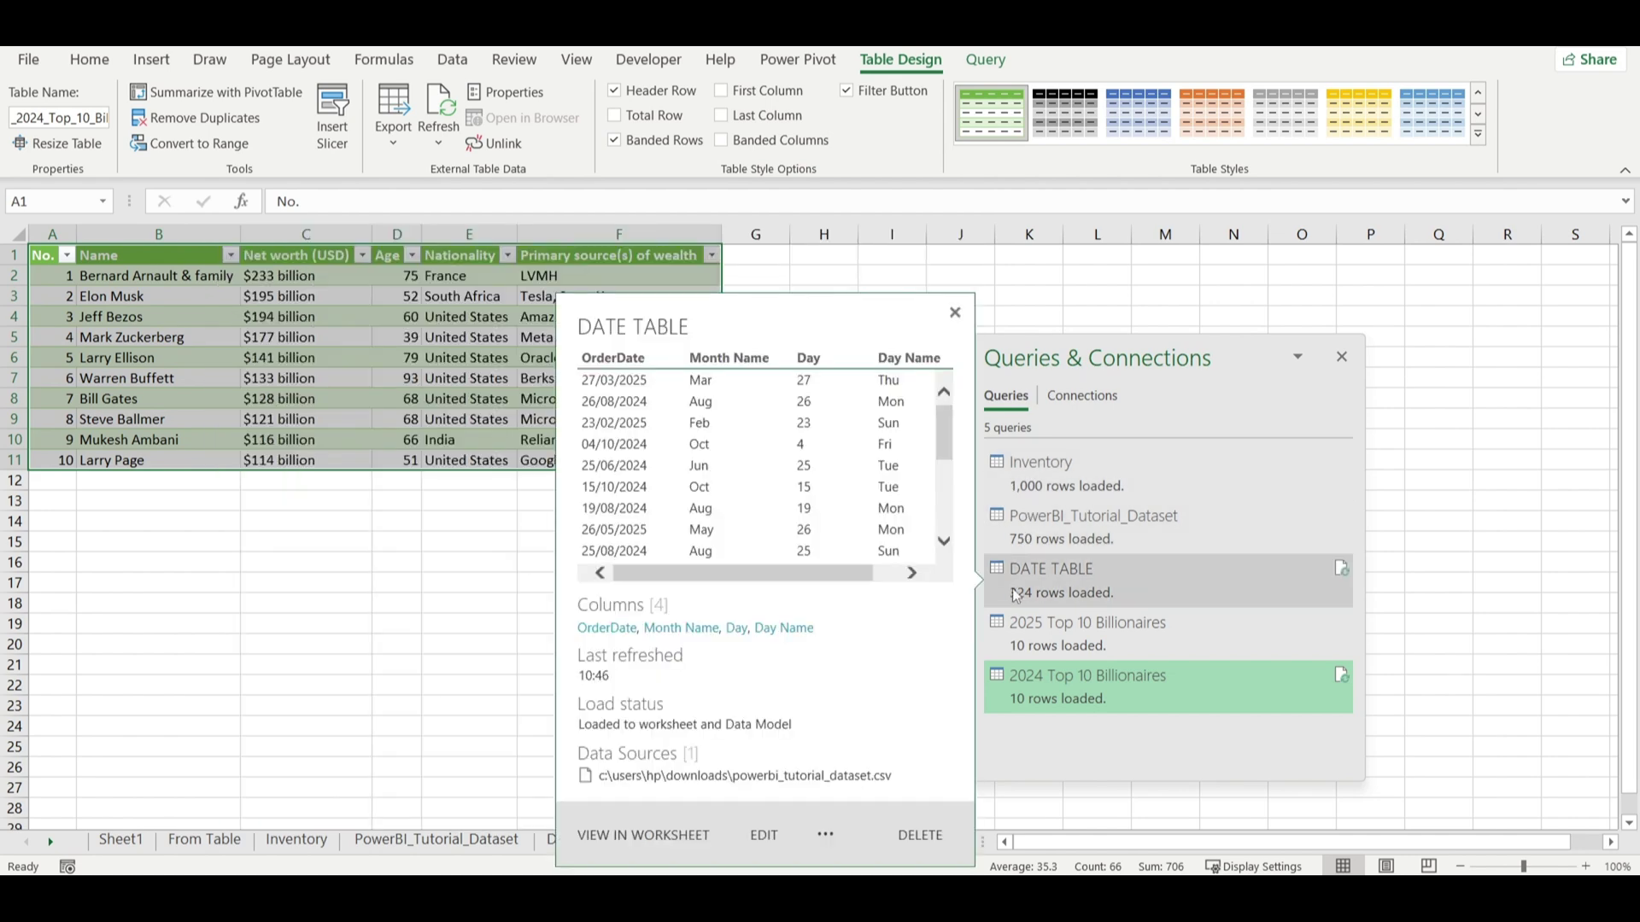
{"action": "mouse_move", "coordinate": [1016, 651]}
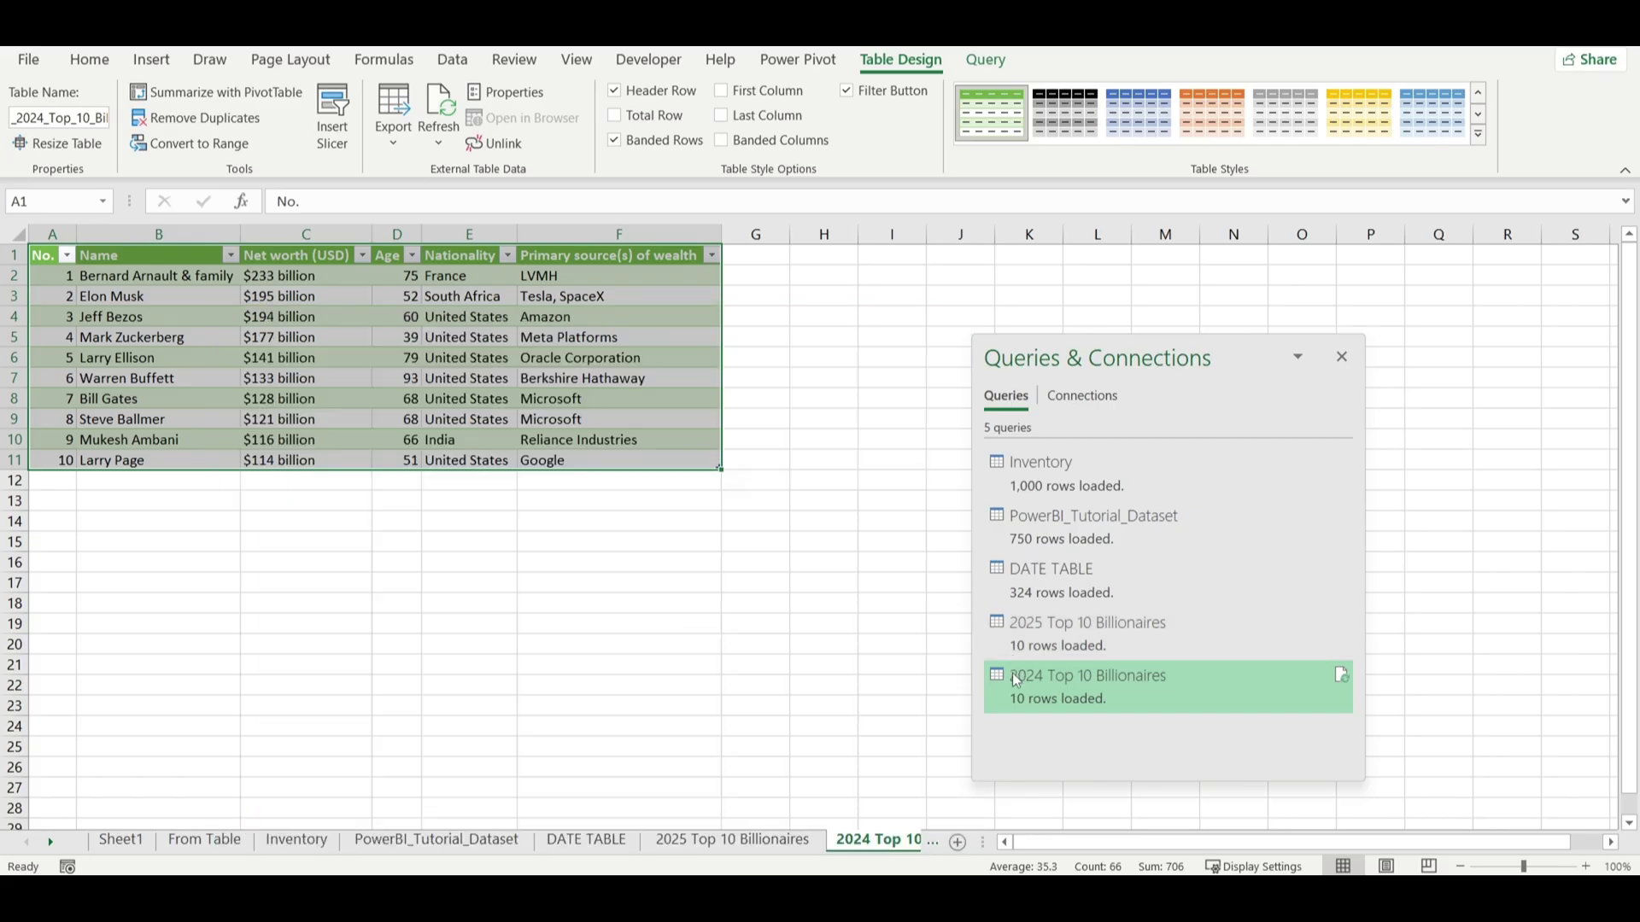
{"action": "mouse_move", "coordinate": [1017, 680]}
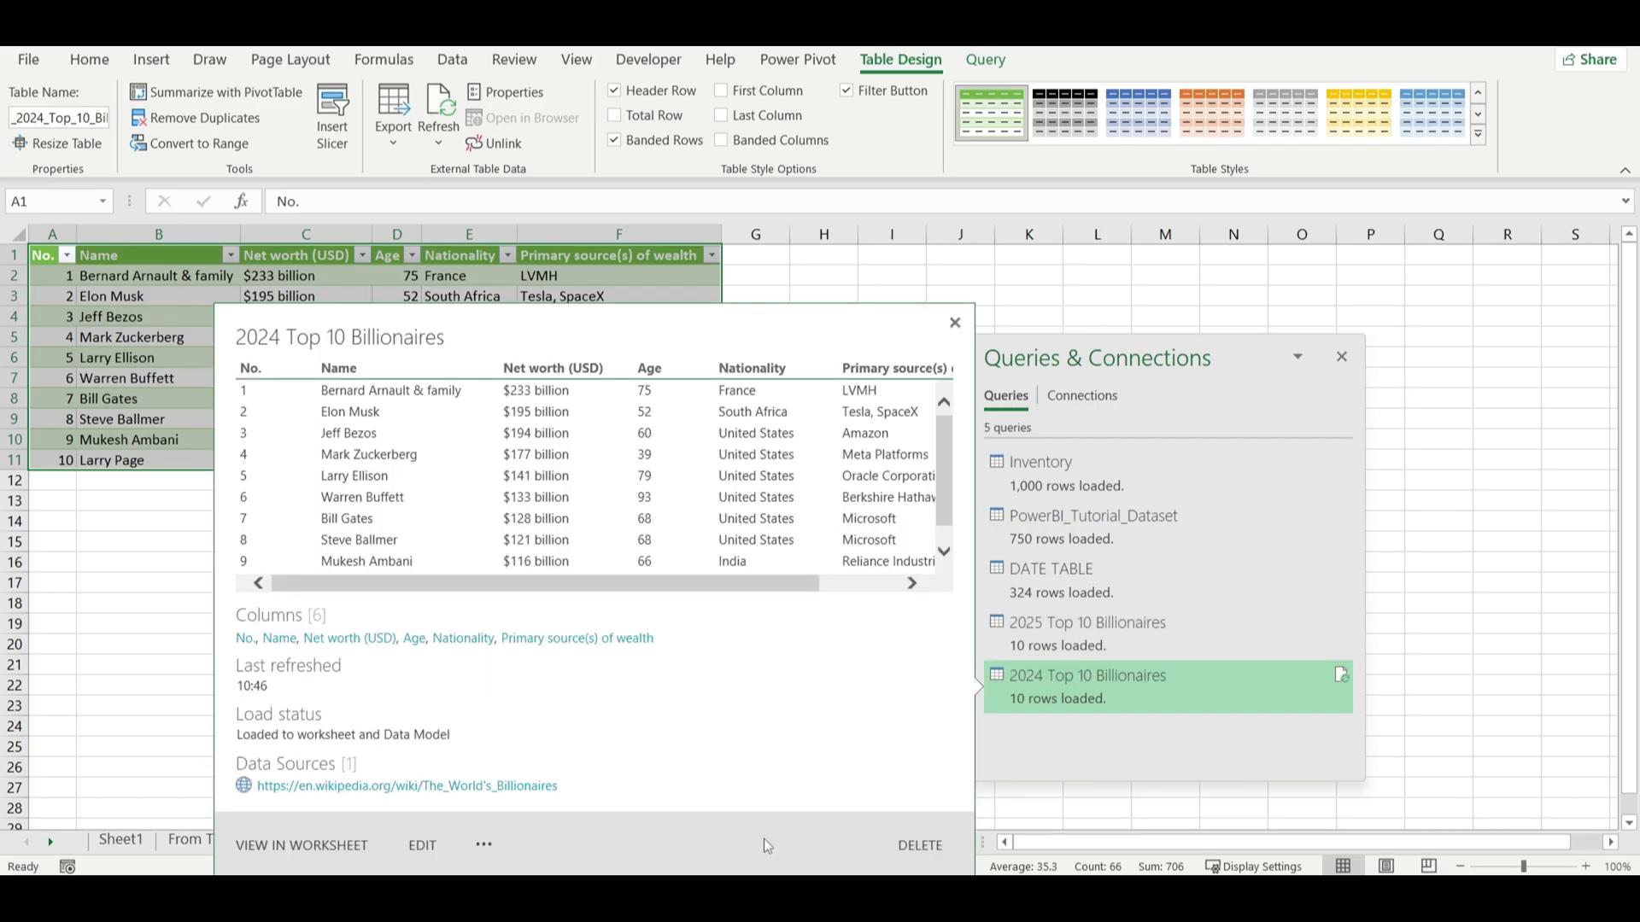
Step: Check the Inventory, PowerBI_Tutorial_Dataset, DATE TABLE and 2025 sheets, ending on 2024 Top 10 Billionaires
{"action": "left_click", "coordinate": [166, 634]}
{"action": "left_click", "coordinate": [296, 839]}
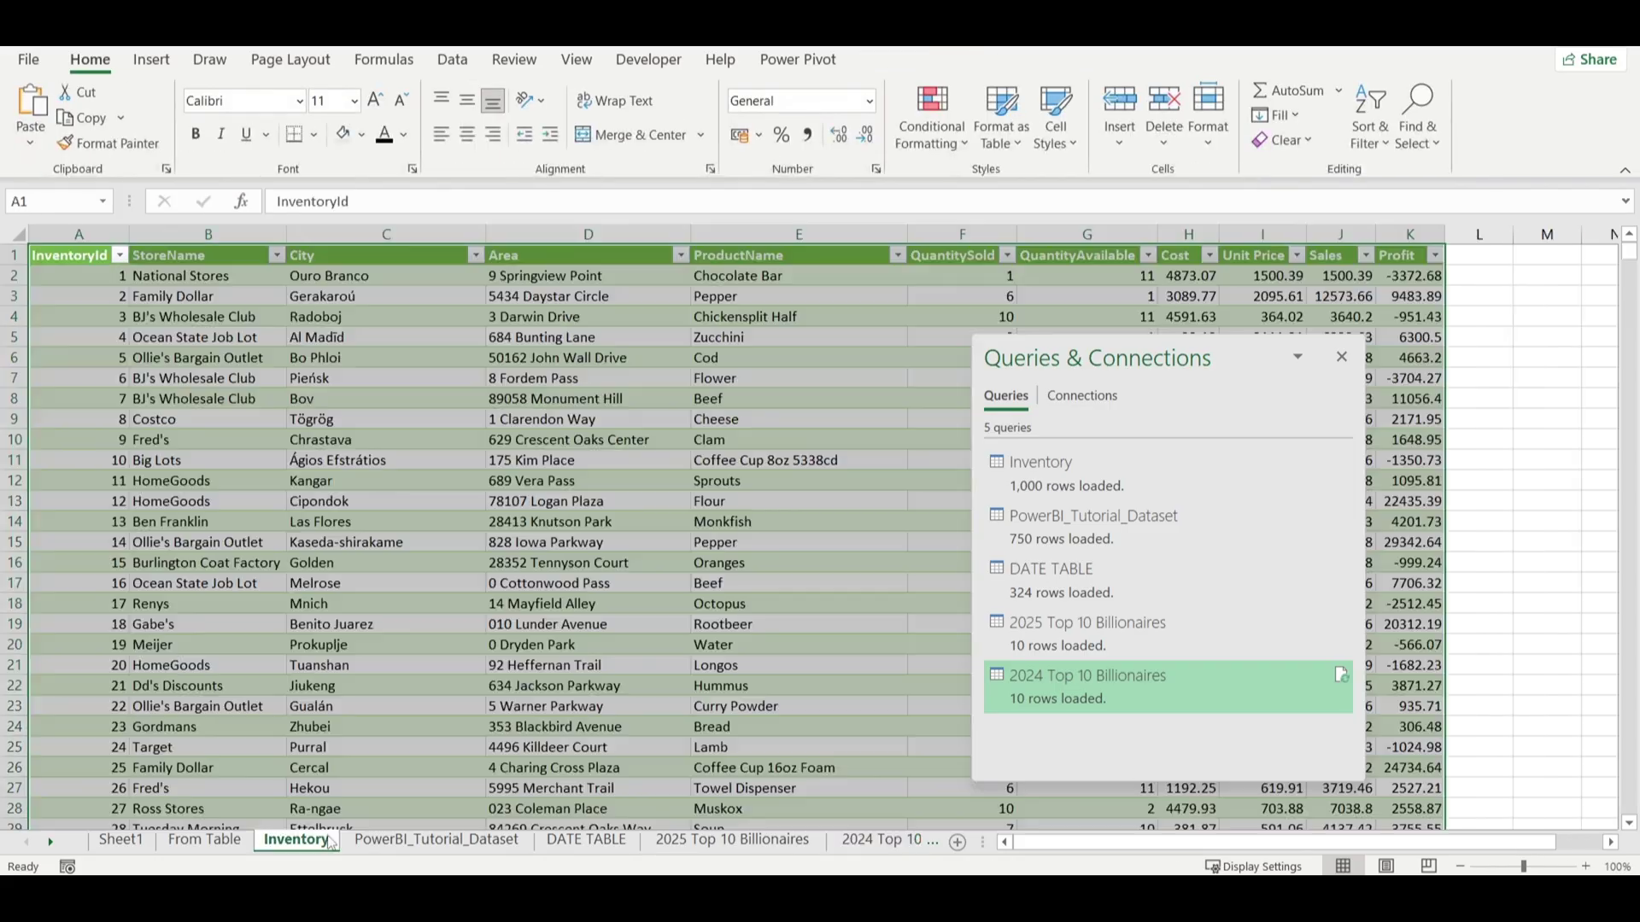
{"action": "left_click", "coordinate": [397, 841]}
{"action": "left_click", "coordinate": [586, 840]}
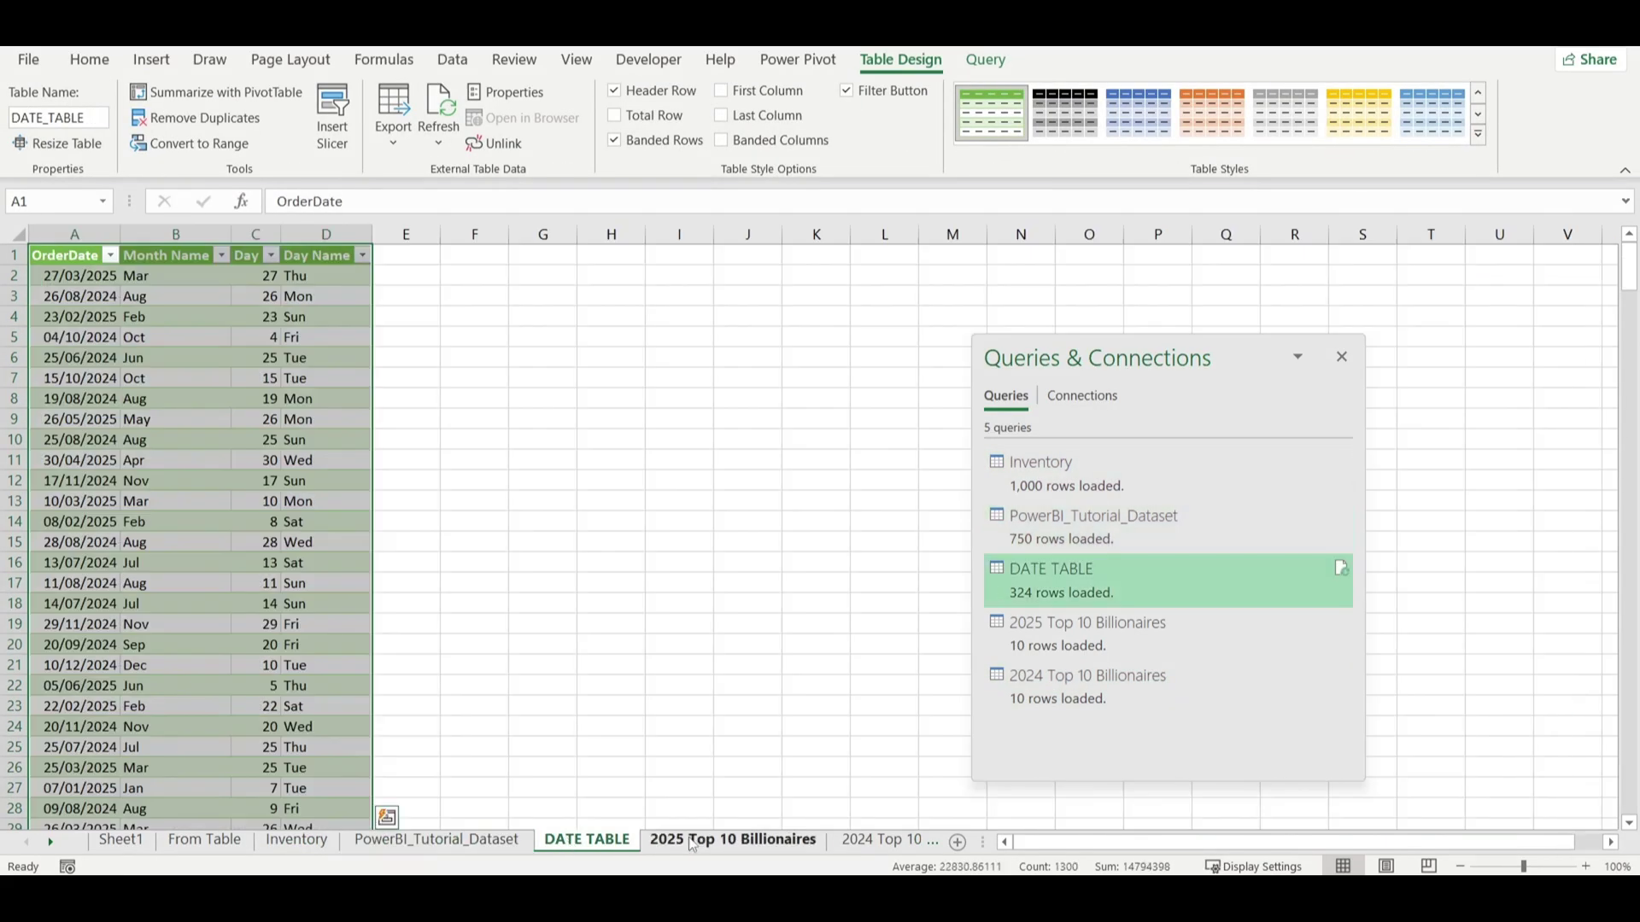
{"action": "left_click", "coordinate": [694, 842]}
{"action": "left_click", "coordinate": [889, 841]}
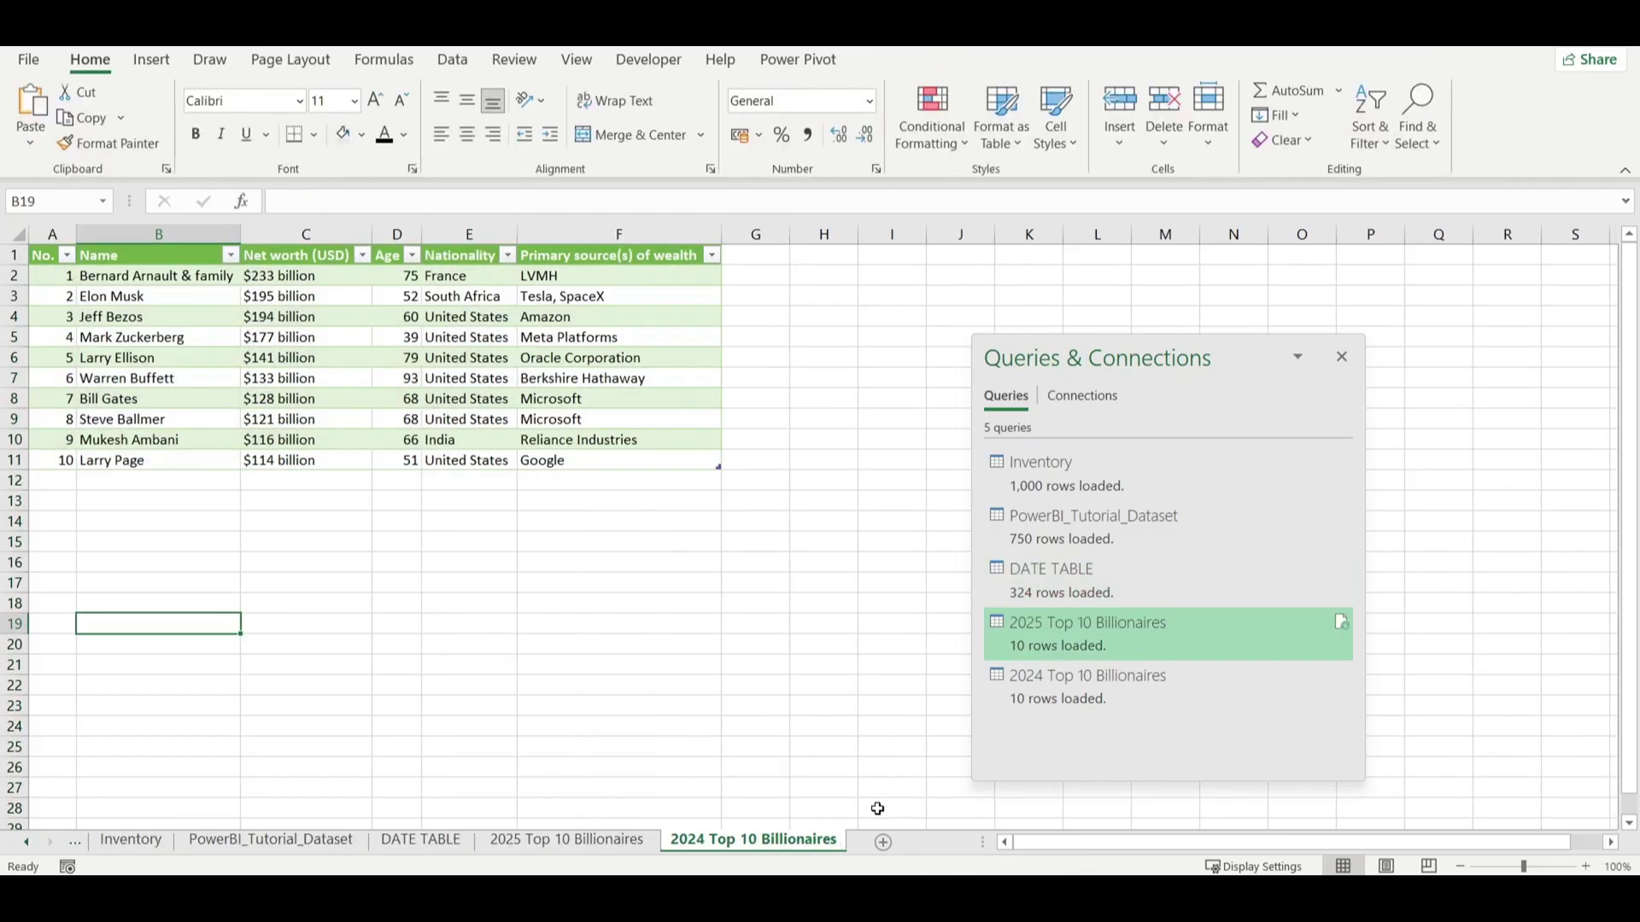
{"action": "left_click", "coordinate": [692, 622]}
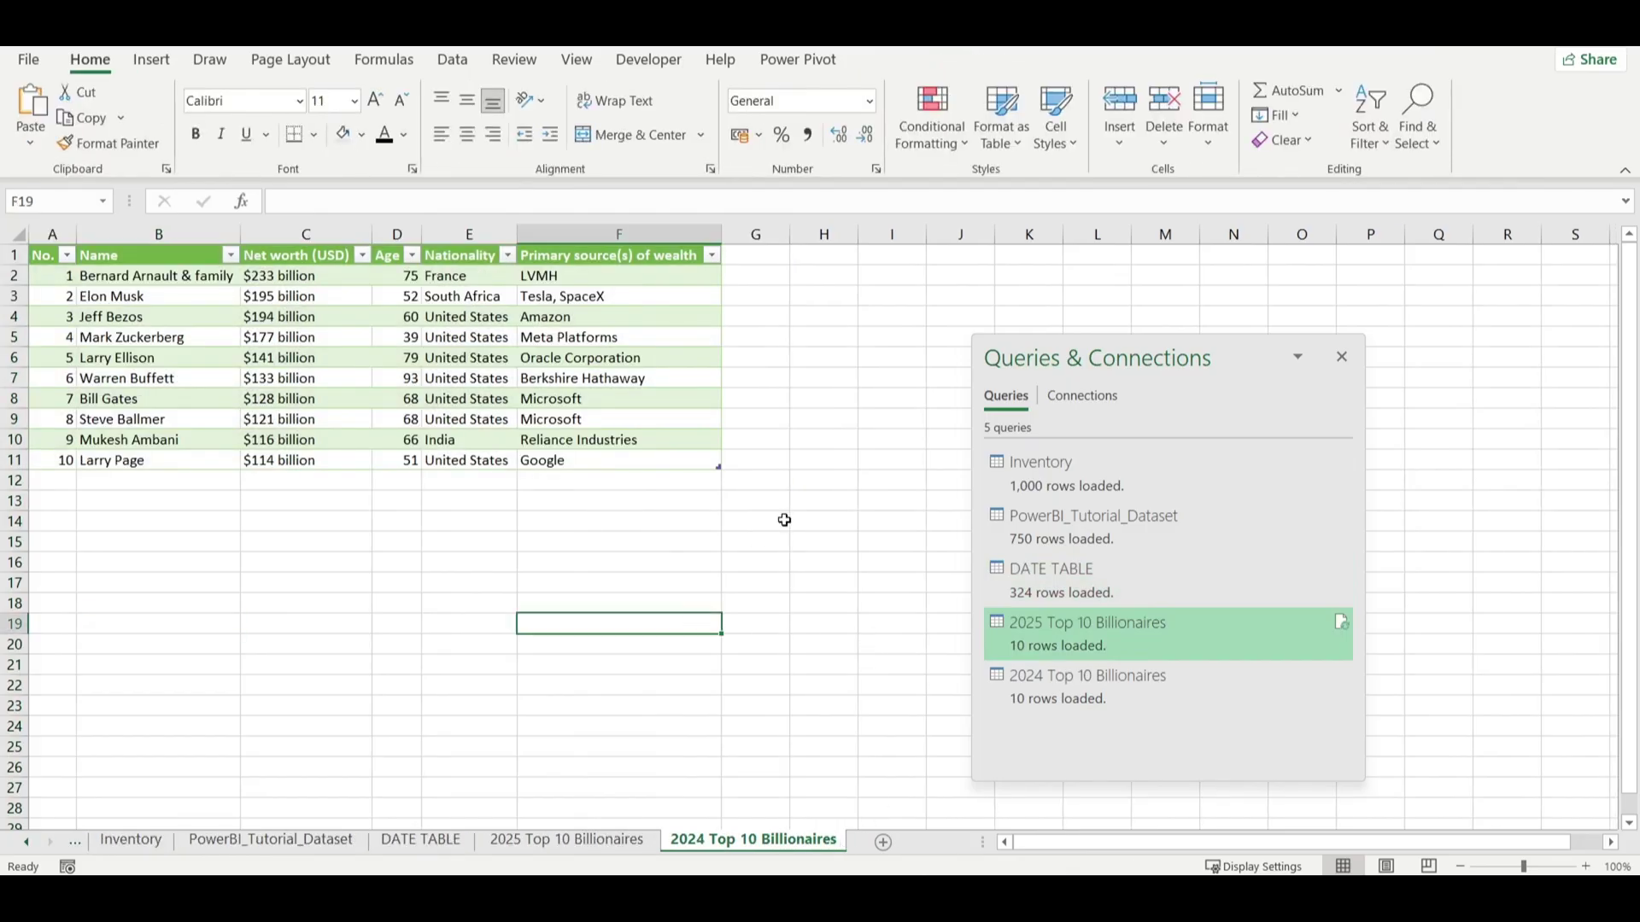
Step: Open the Power Pivot data model window in Diagram View
{"action": "left_click", "coordinate": [825, 68]}
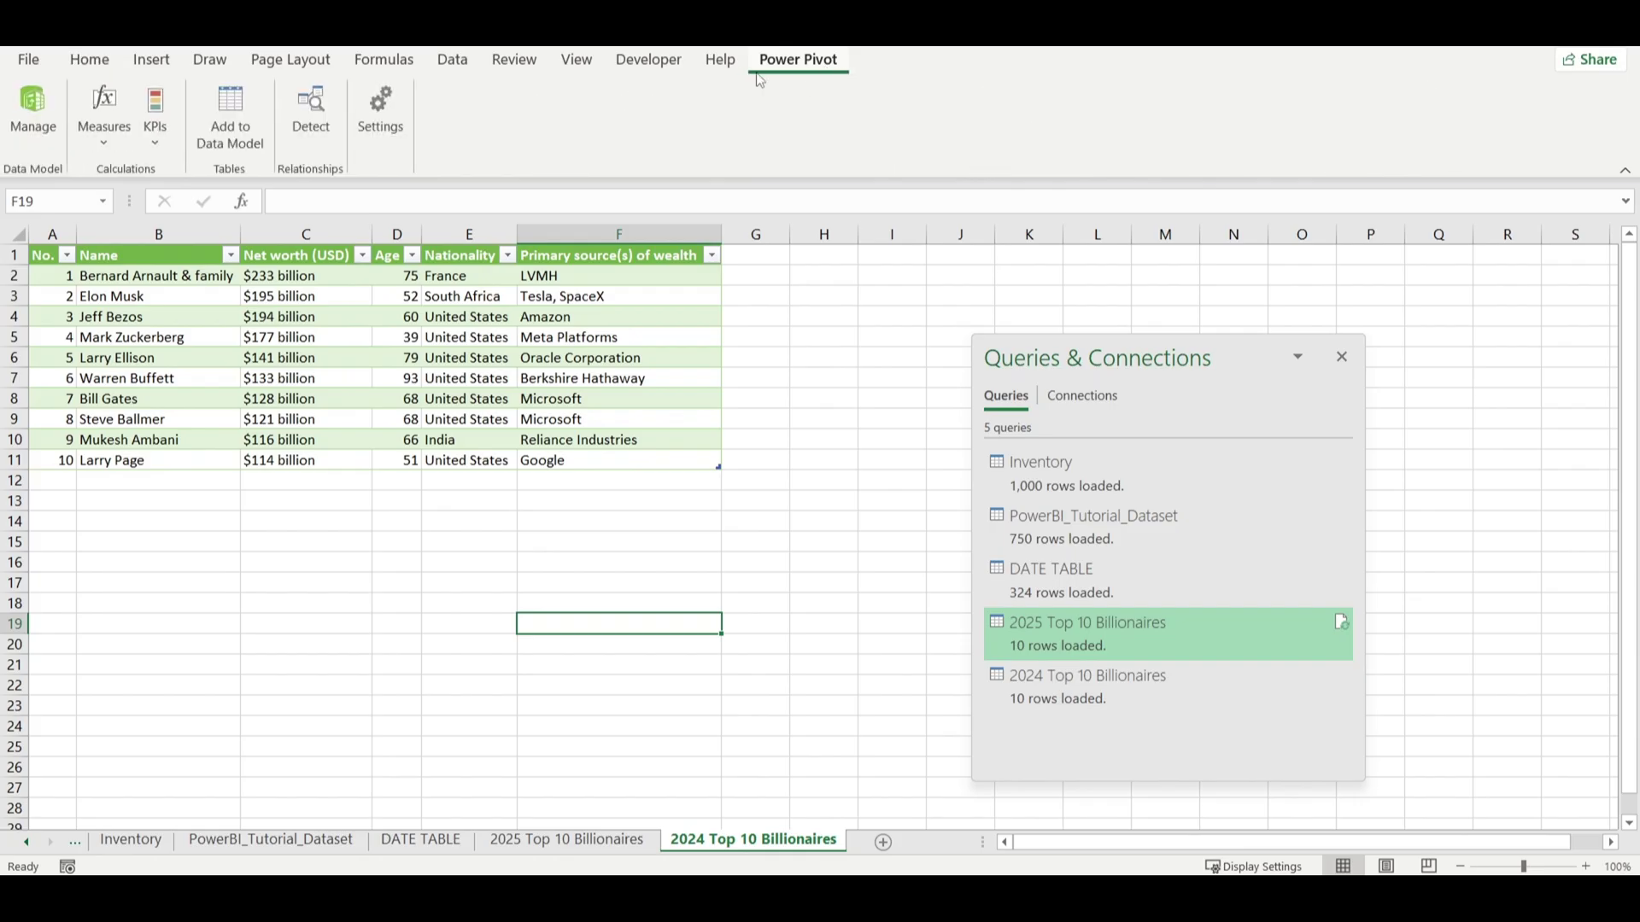
{"action": "left_click", "coordinate": [34, 118]}
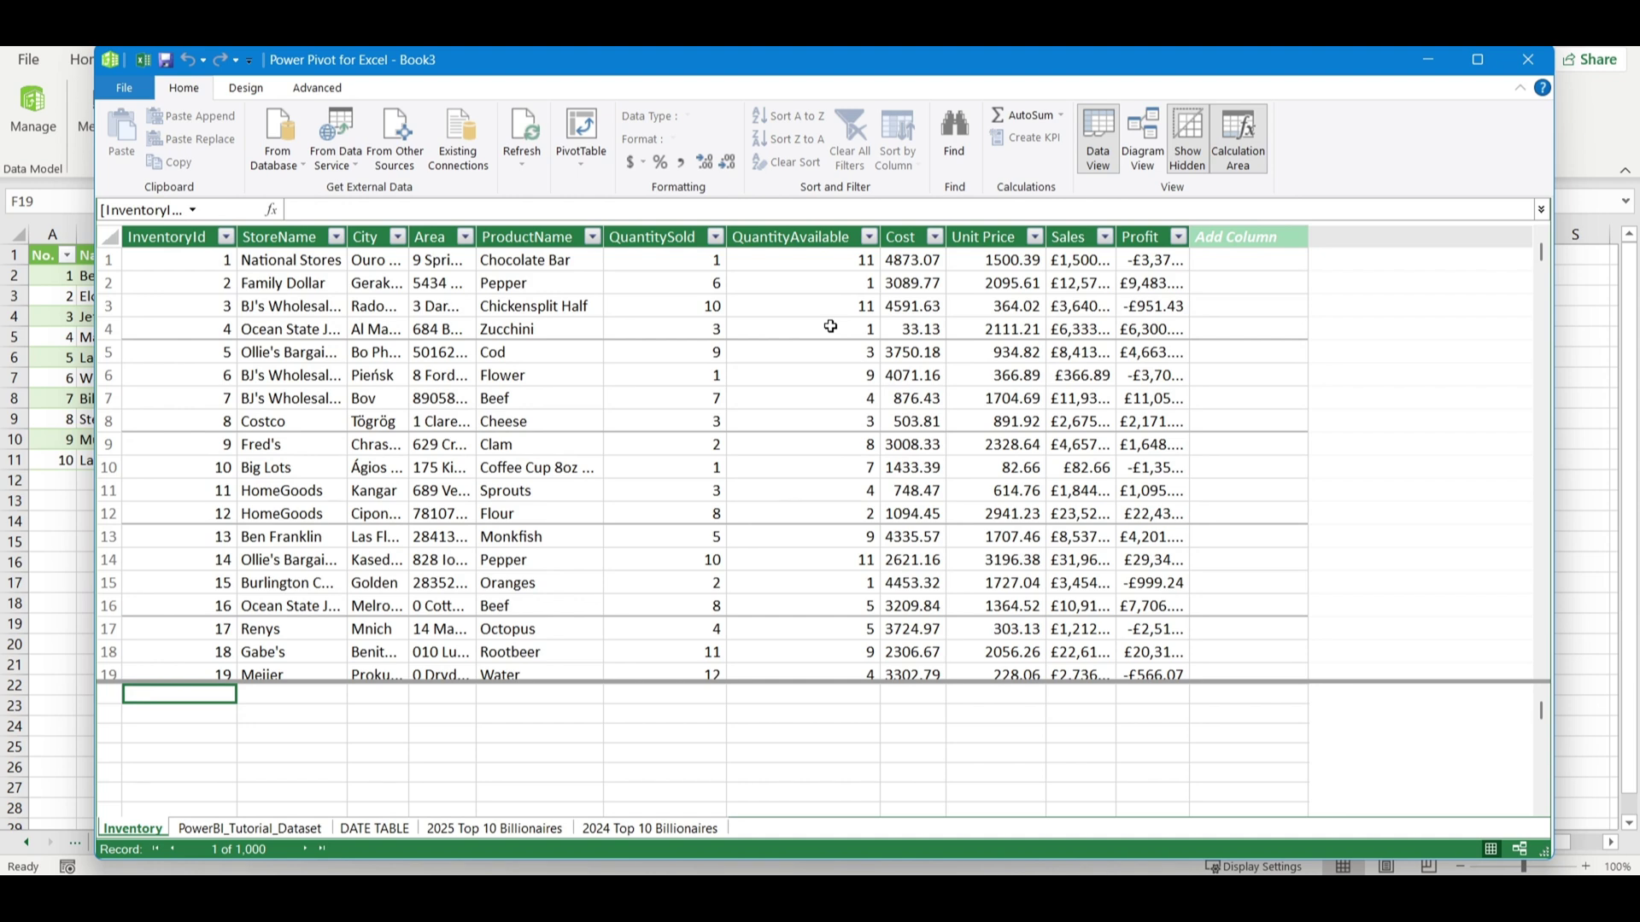
{"action": "left_click", "coordinate": [1153, 136]}
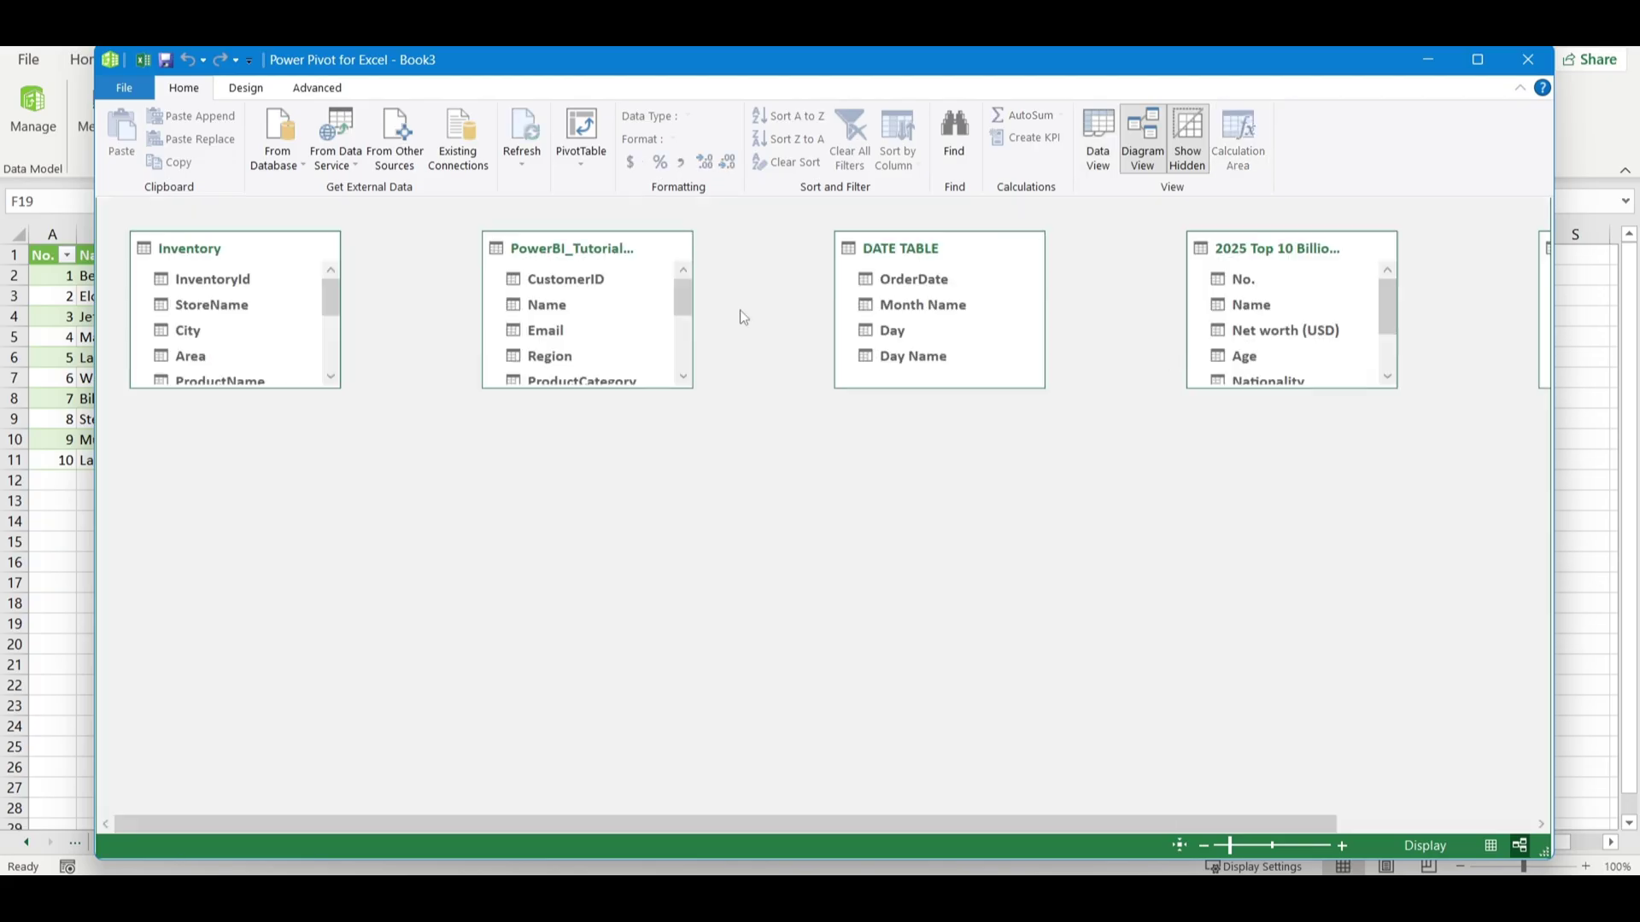
Step: Enlarge the Inventory and PowerBI_Tutorial_Dataset table boxes so all their columns show
{"action": "left_click_drag", "start_coordinate": [354, 445], "coordinate": [388, 523]}
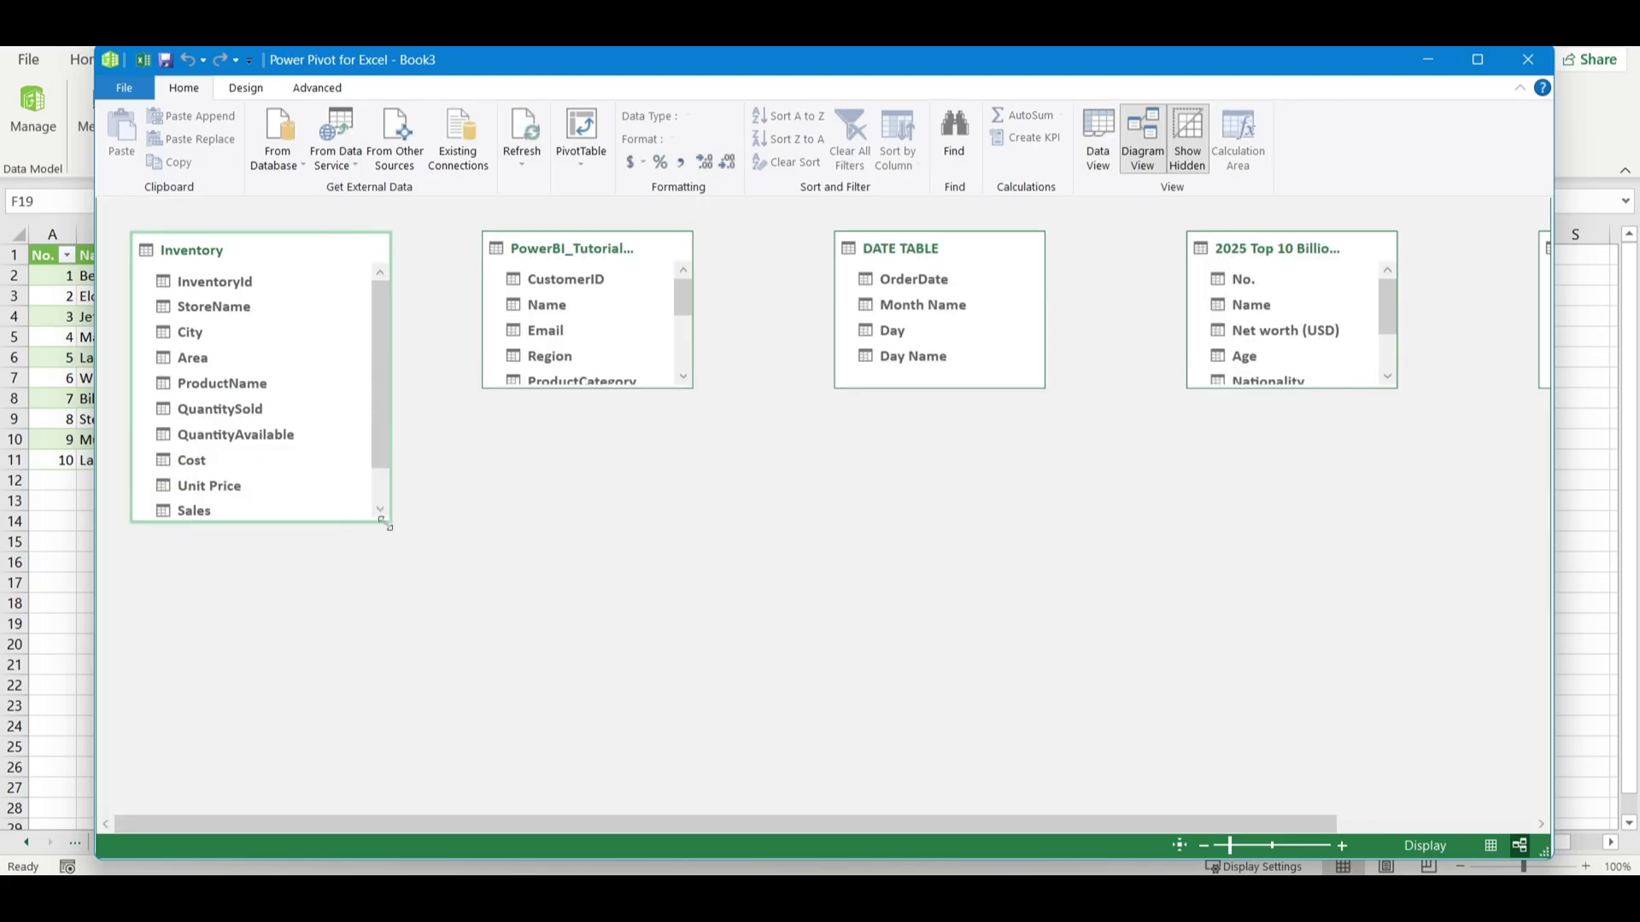
{"action": "left_click", "coordinate": [669, 377]}
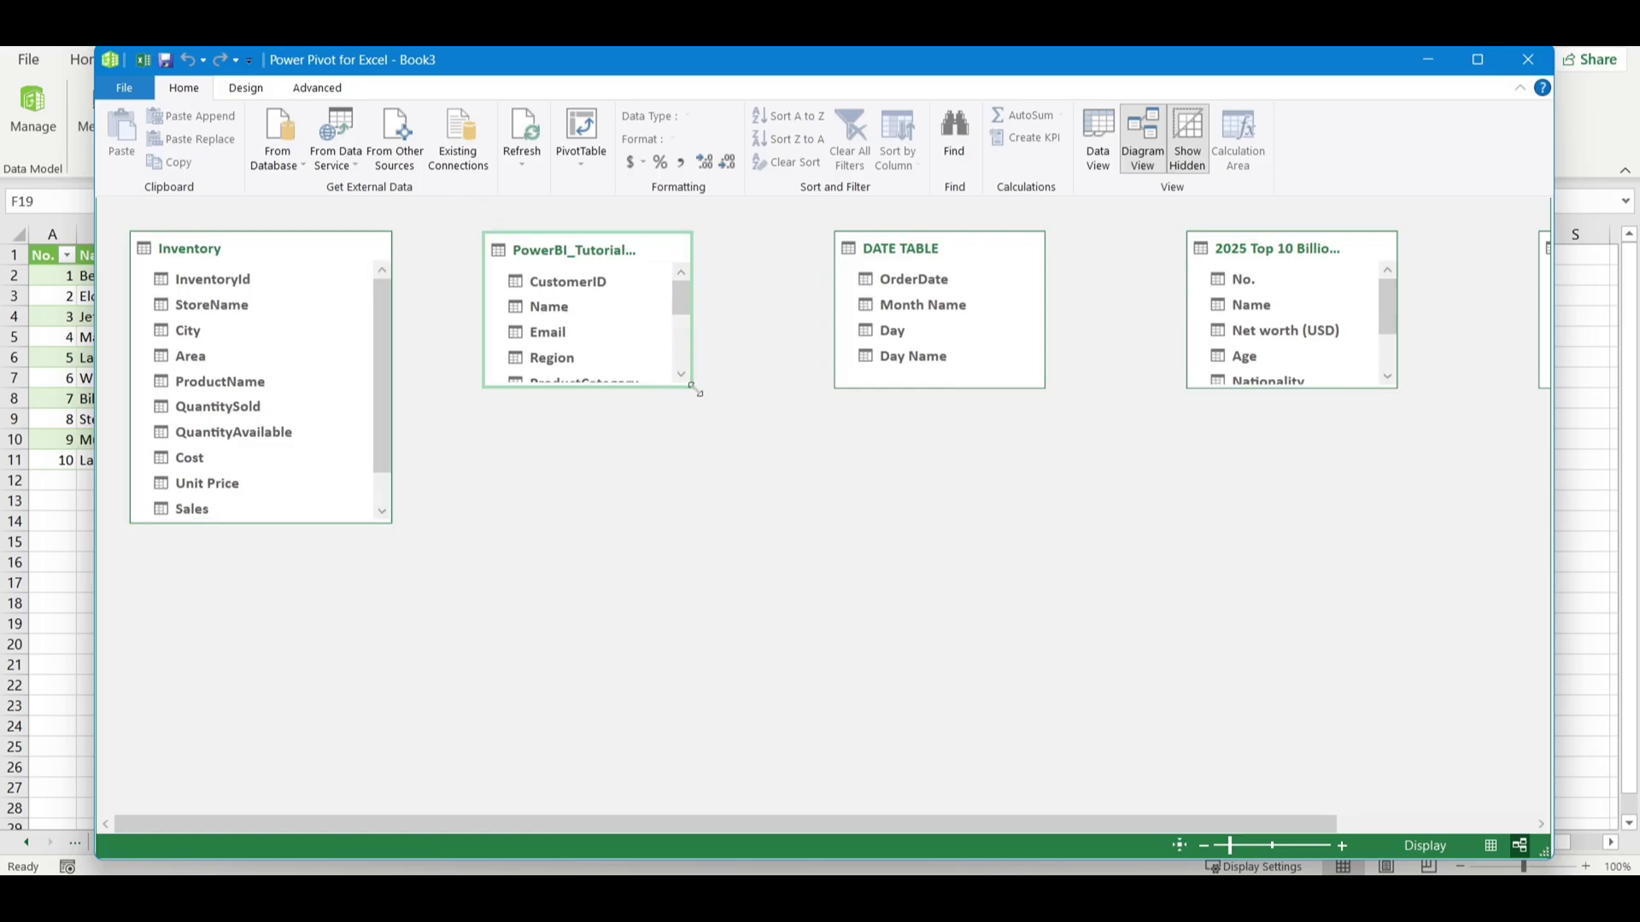
{"action": "left_click_drag", "start_coordinate": [692, 385], "coordinate": [717, 549]}
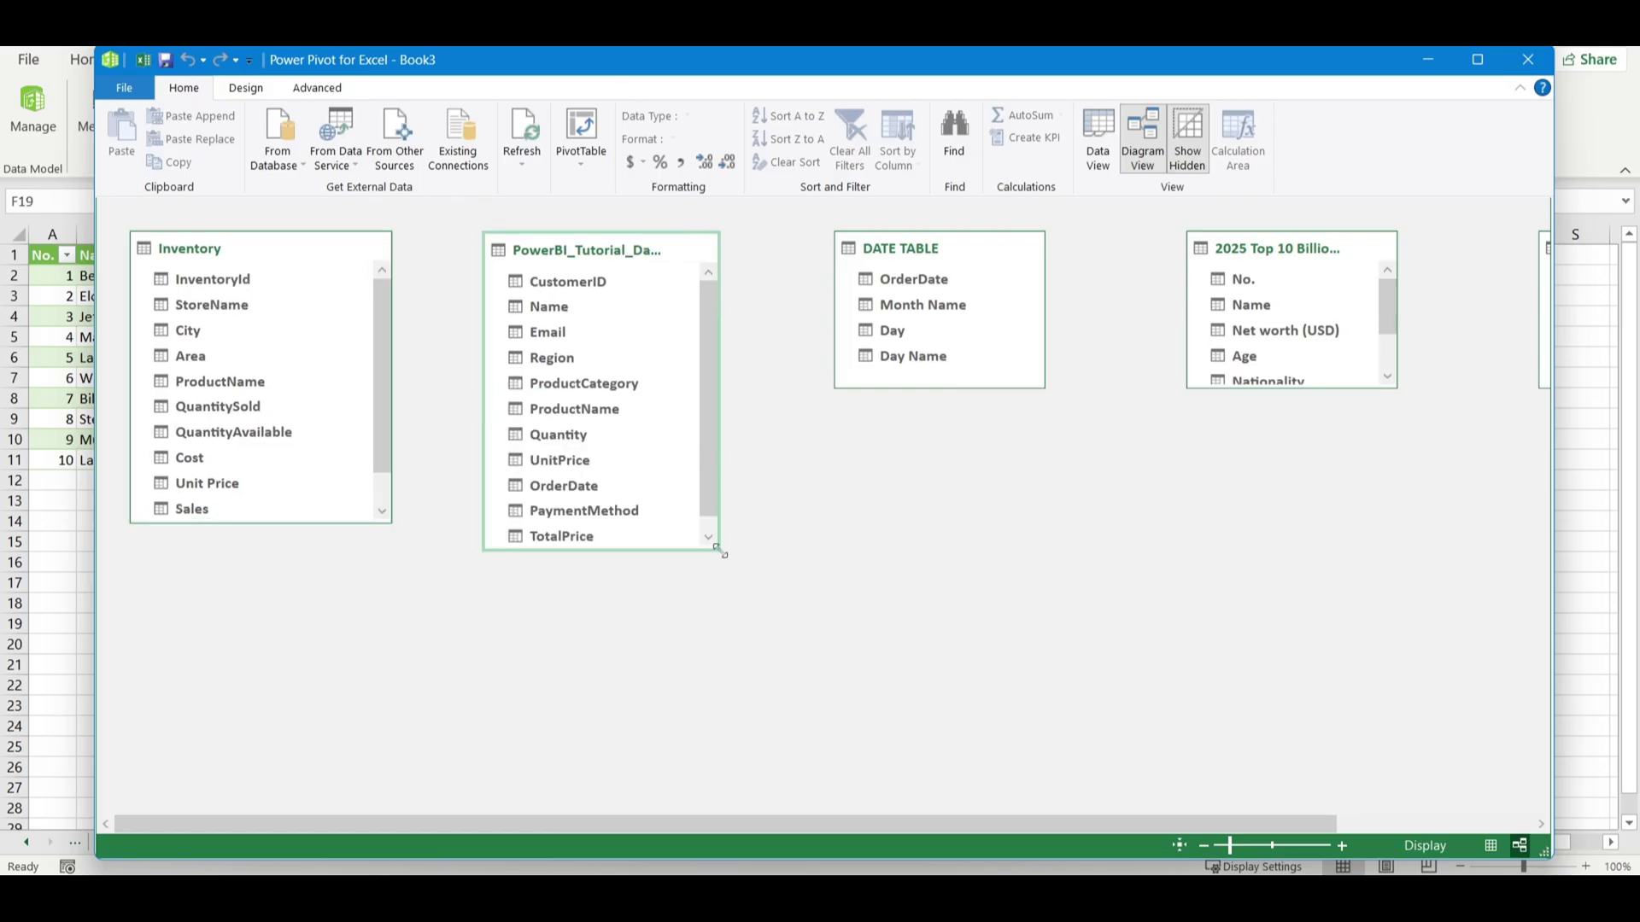
{"action": "left_click", "coordinate": [907, 385]}
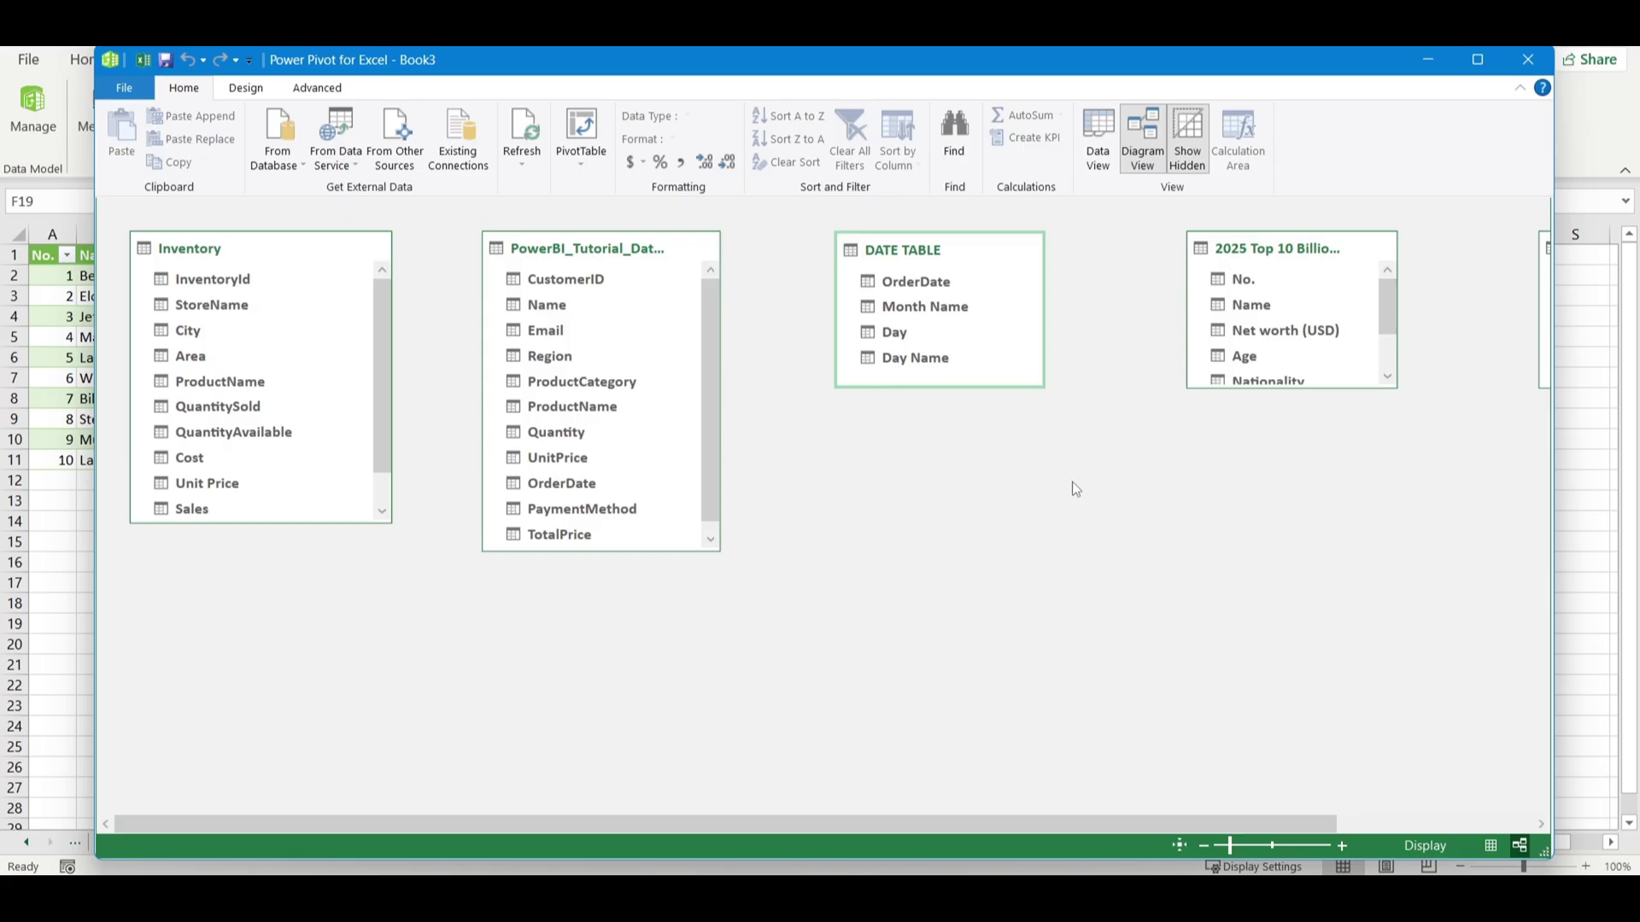
{"action": "left_click_drag", "start_coordinate": [1157, 821], "coordinate": [1440, 776]}
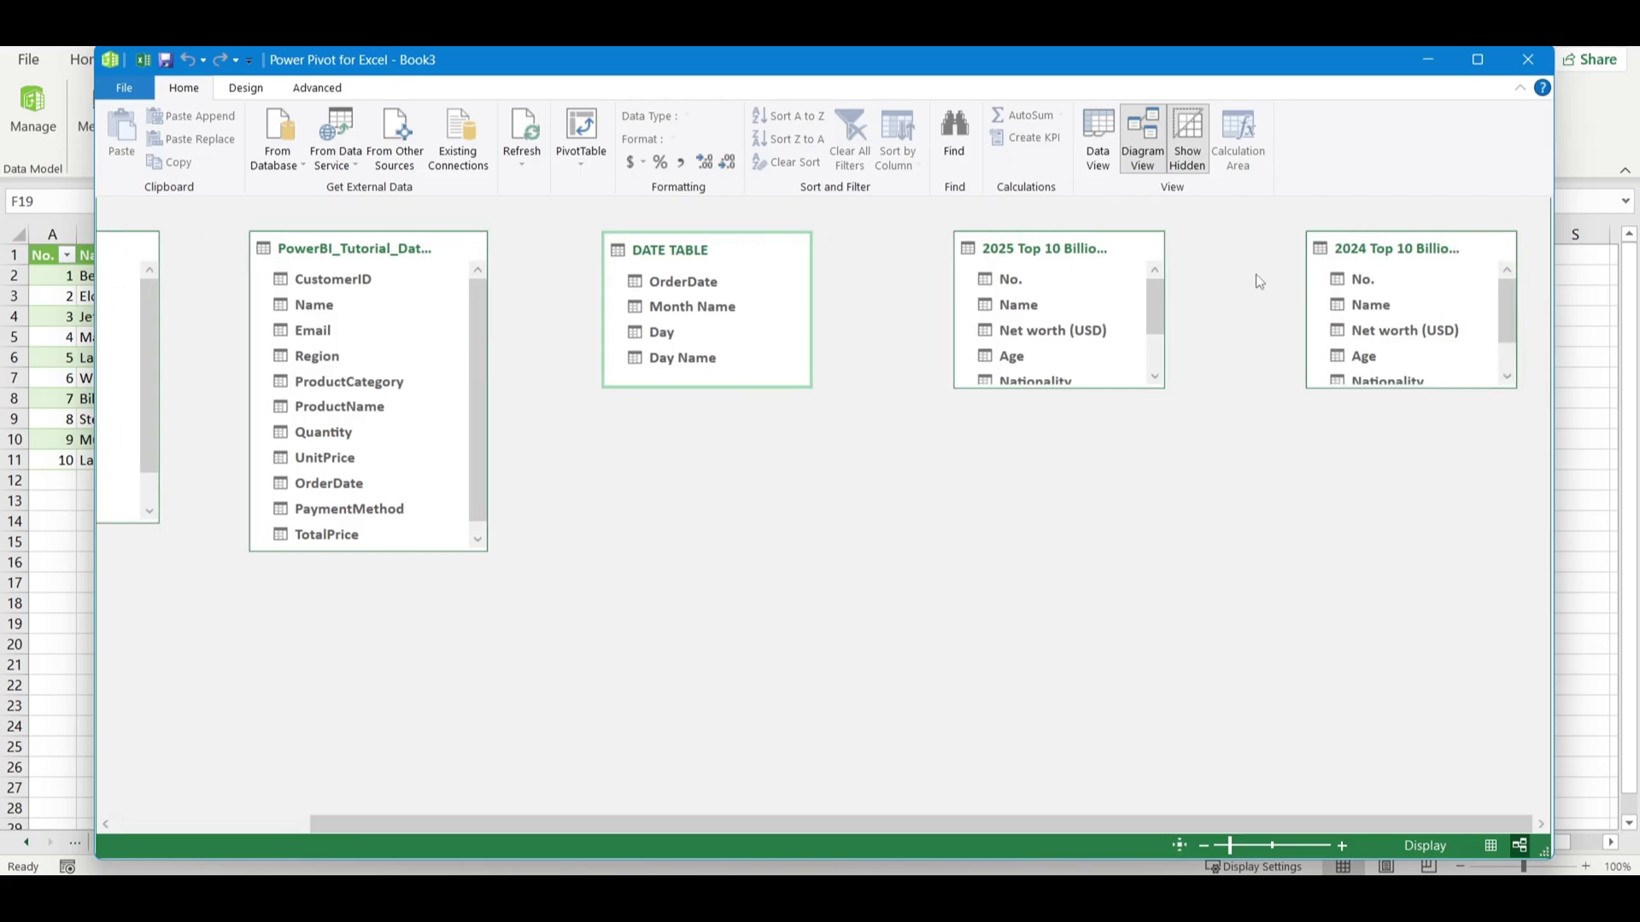
Step: Relate the 2025 table's No. to the 2024 table, and DATE TABLE OrderDate to PowerBI_Tutorial_Dataset OrderDate
{"action": "left_click_drag", "start_coordinate": [1031, 287], "coordinate": [1373, 277]}
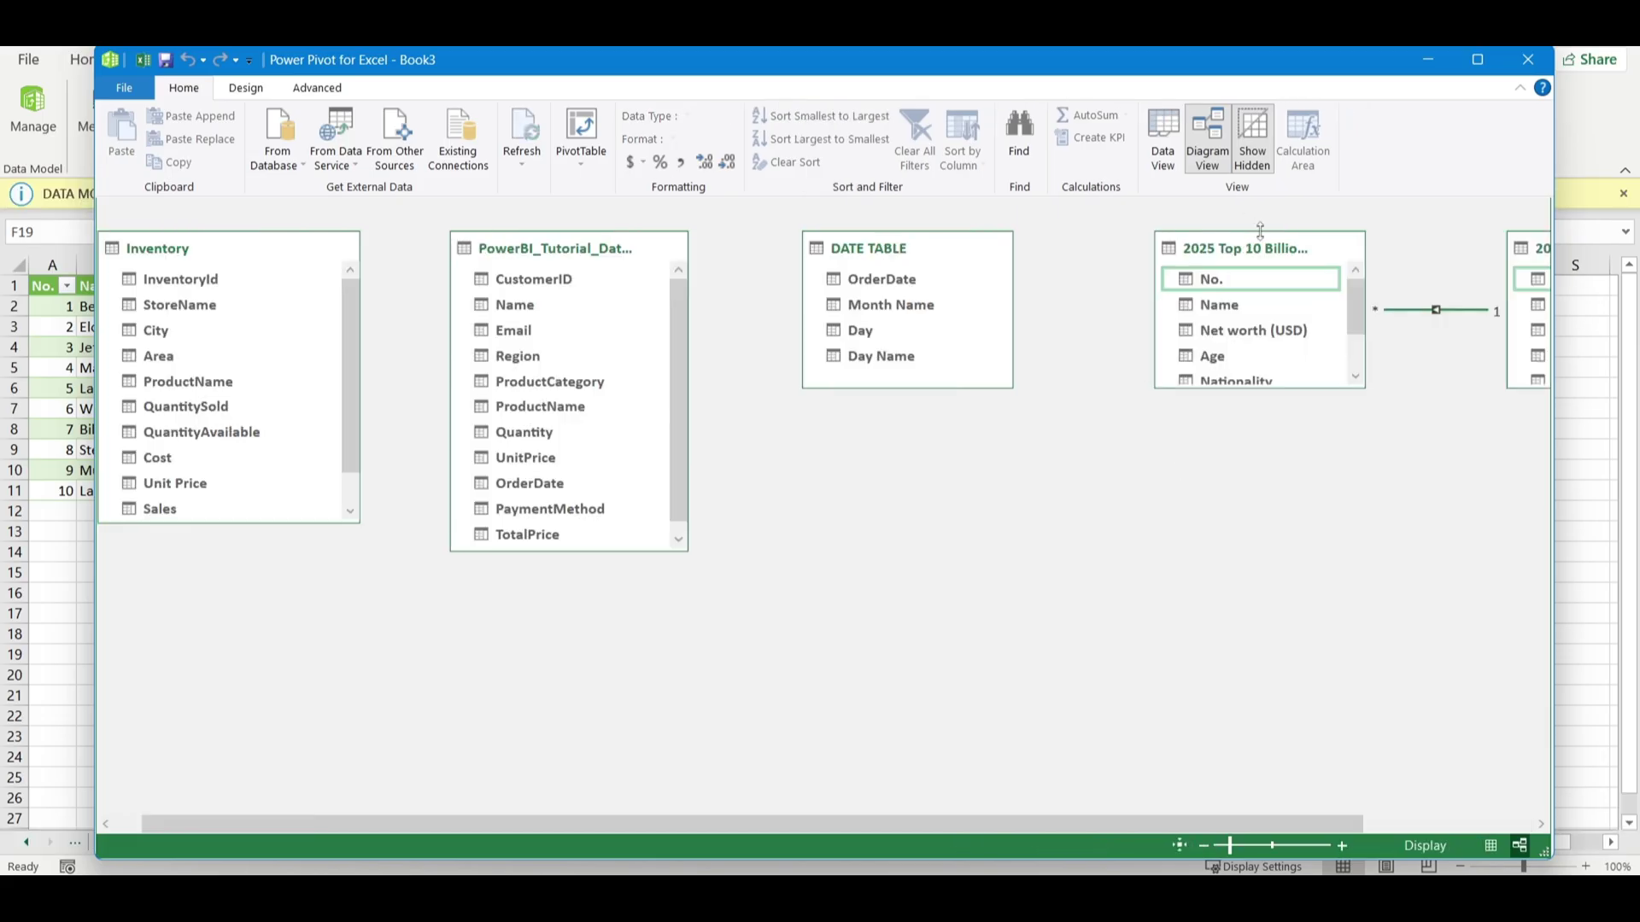
{"action": "left_click_drag", "start_coordinate": [1212, 253], "coordinate": [1144, 257]}
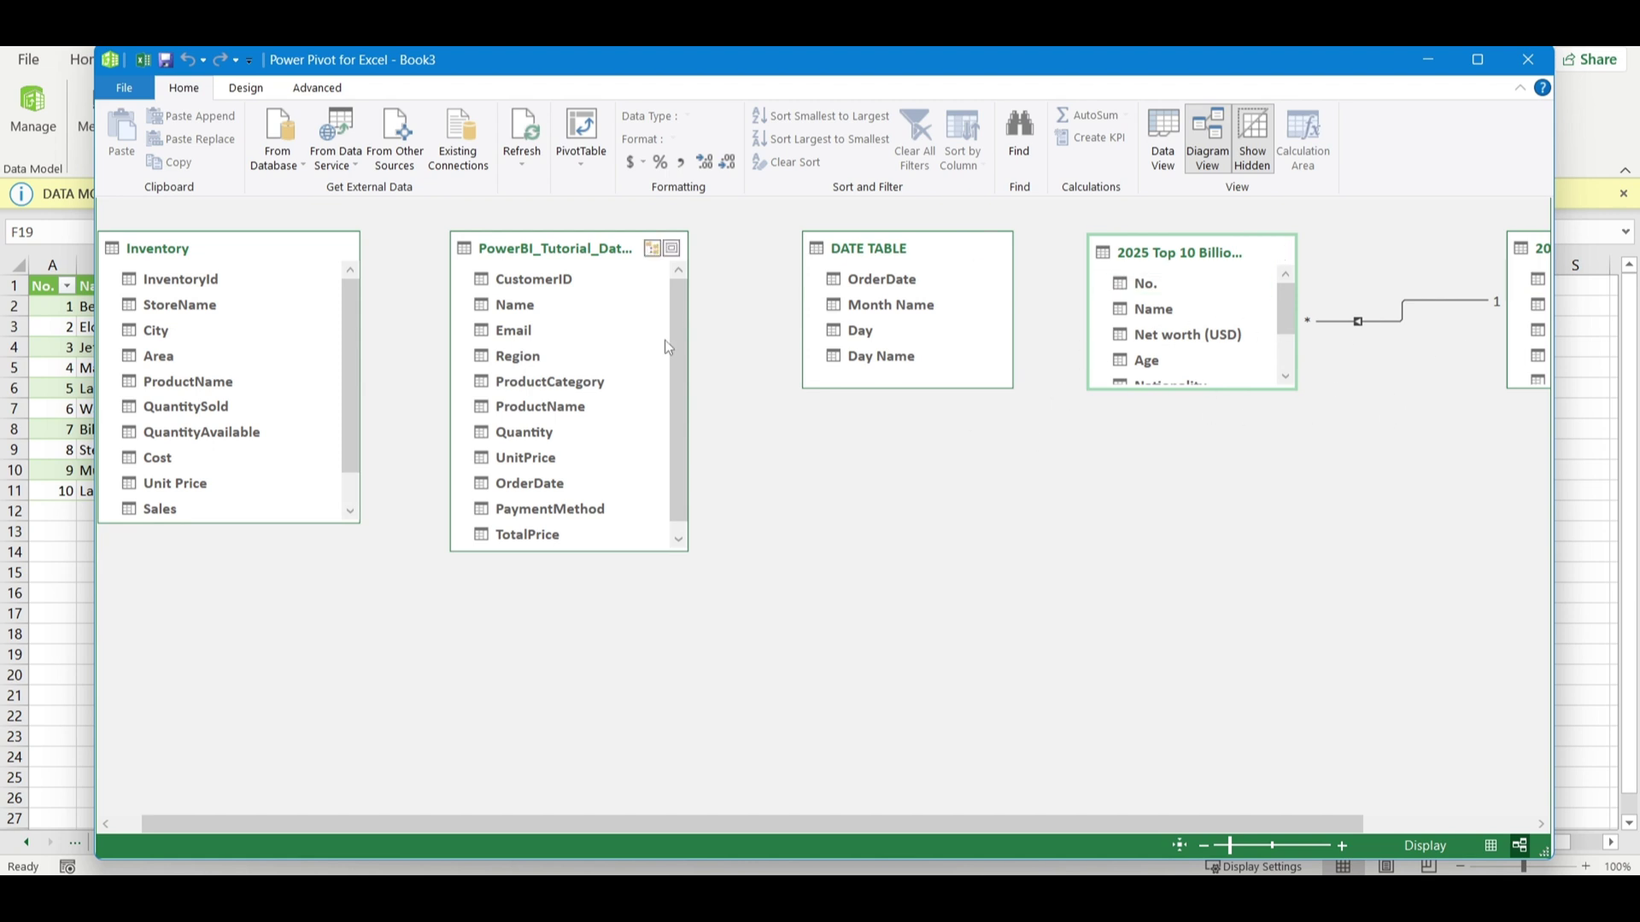
{"action": "left_click", "coordinate": [908, 283]}
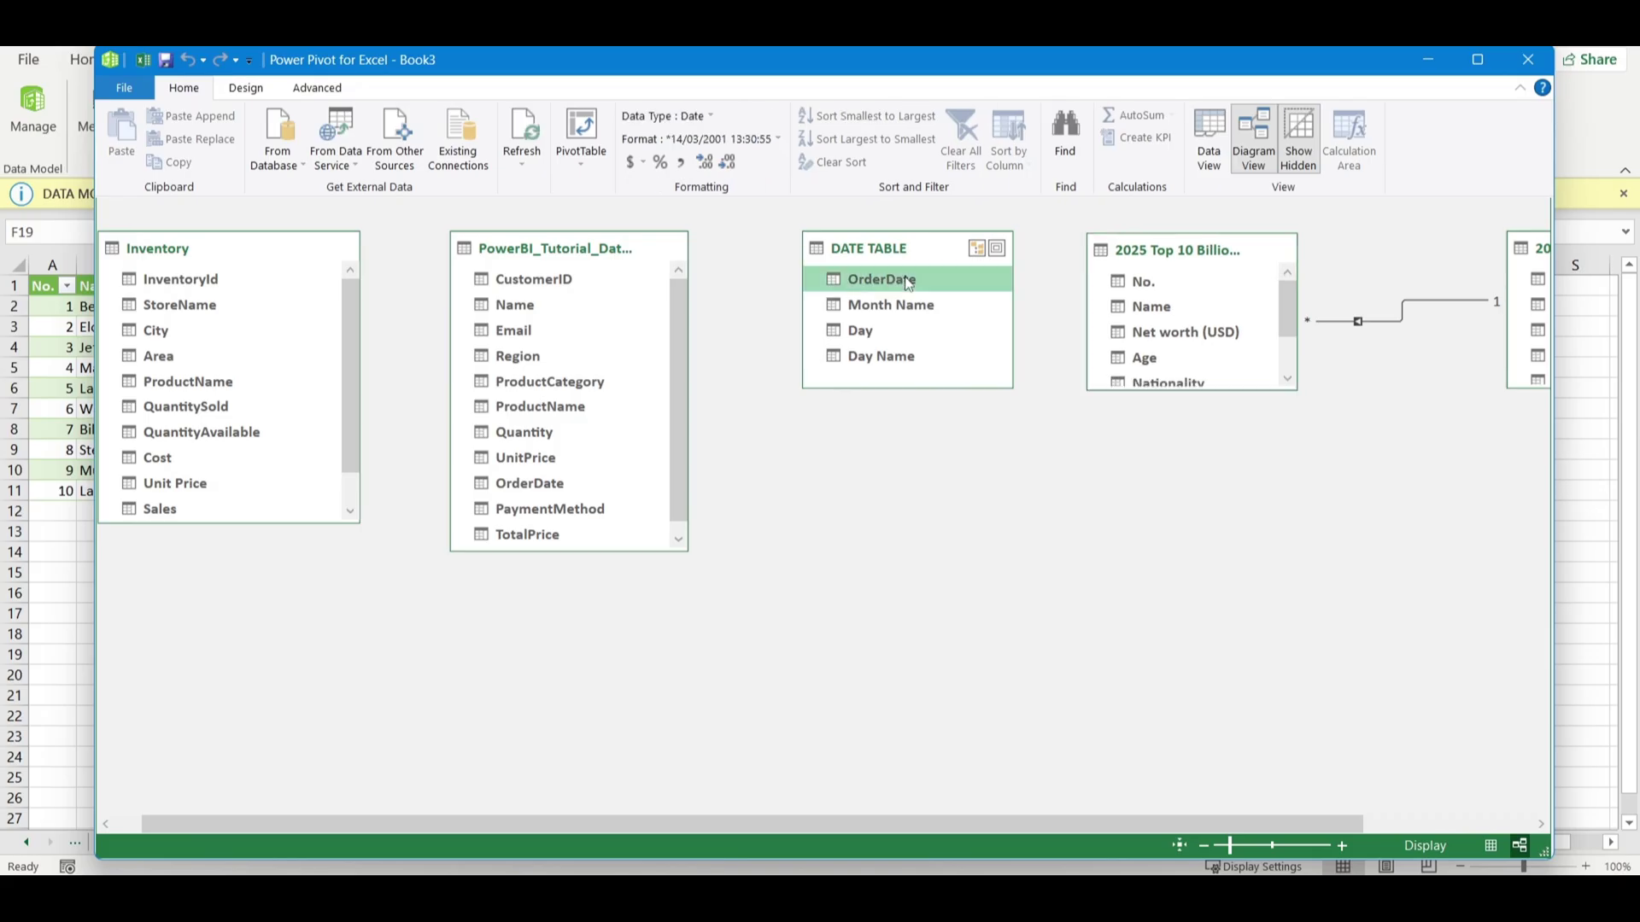
{"action": "left_click_drag", "start_coordinate": [908, 282], "coordinate": [564, 485]}
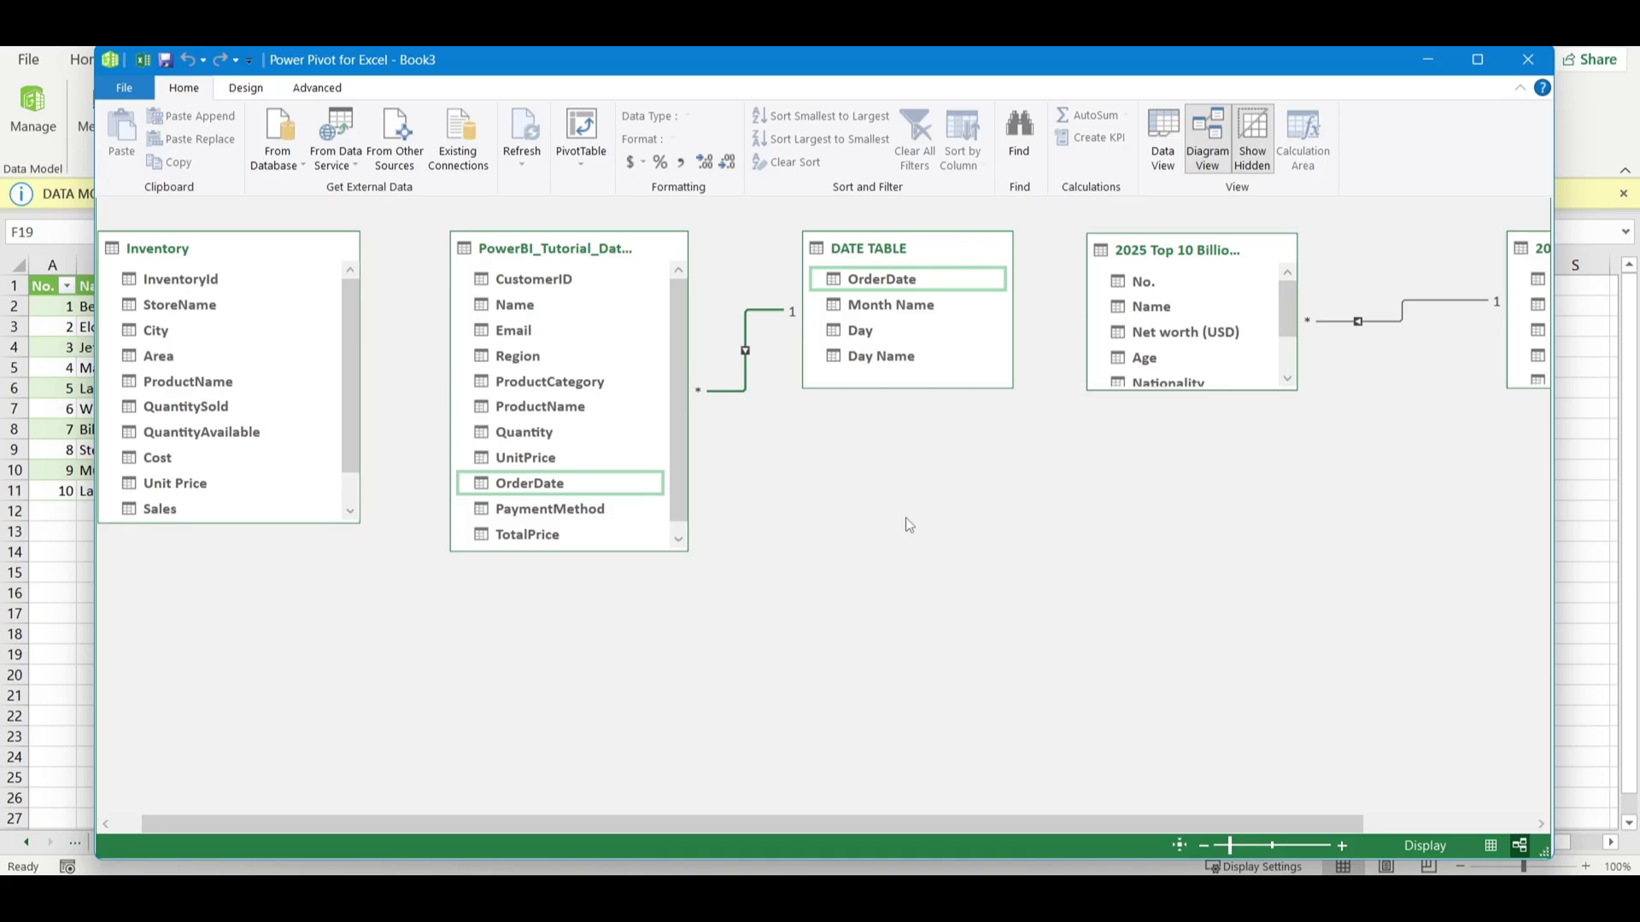
Step: Close the Power Pivot for Excel window to return to the workbook
{"action": "left_click", "coordinate": [590, 164]}
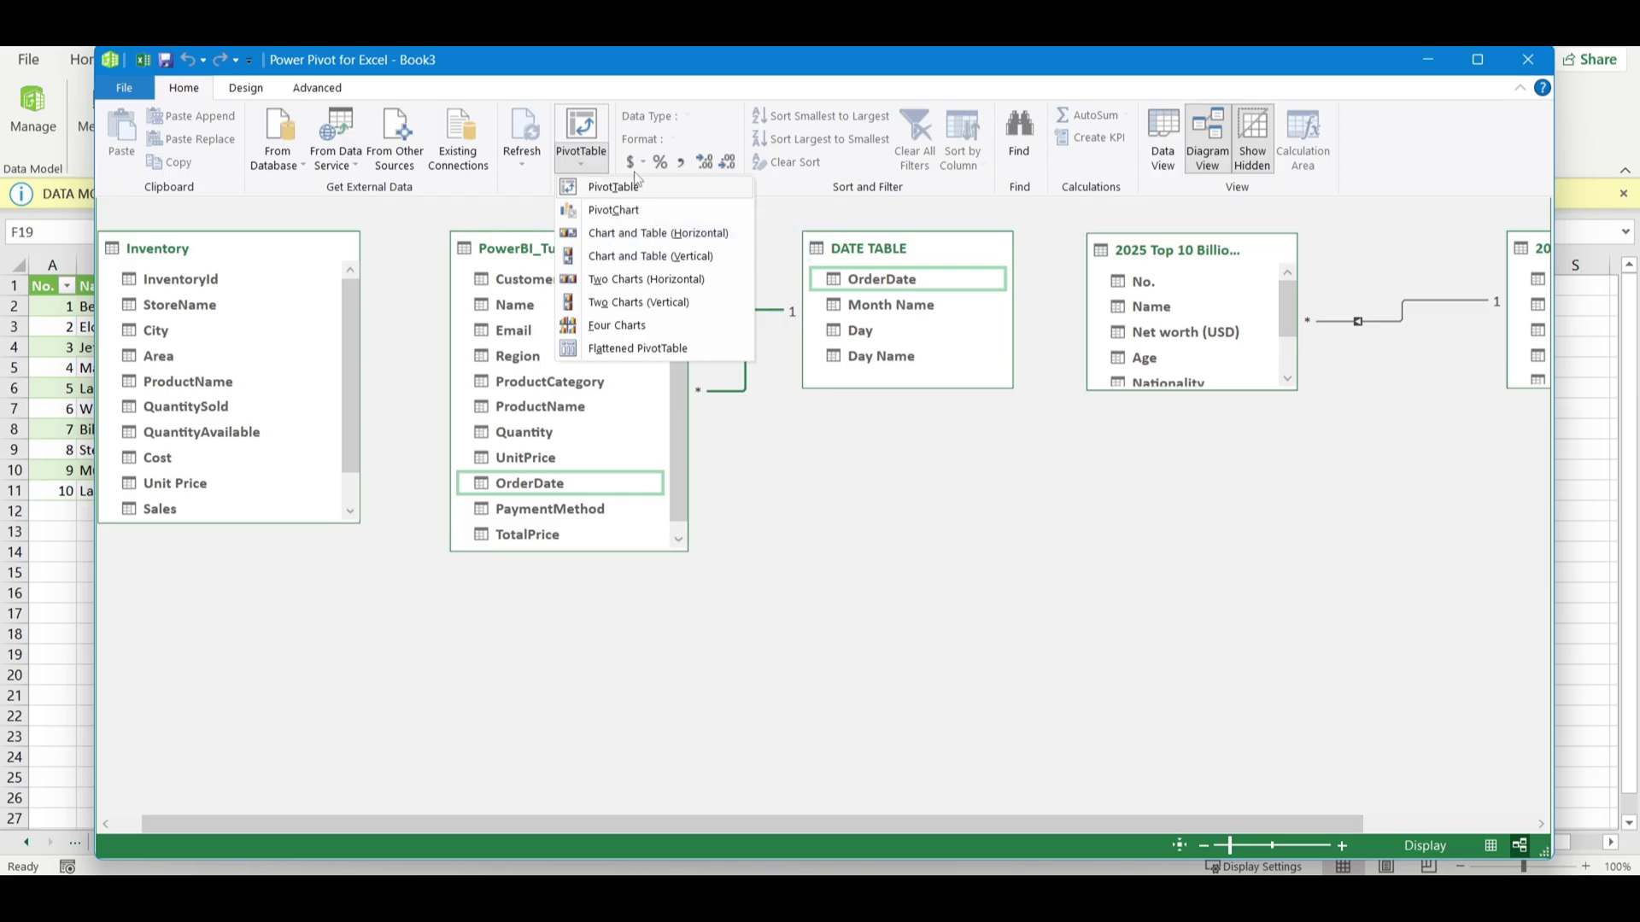
{"action": "left_click", "coordinate": [1264, 418]}
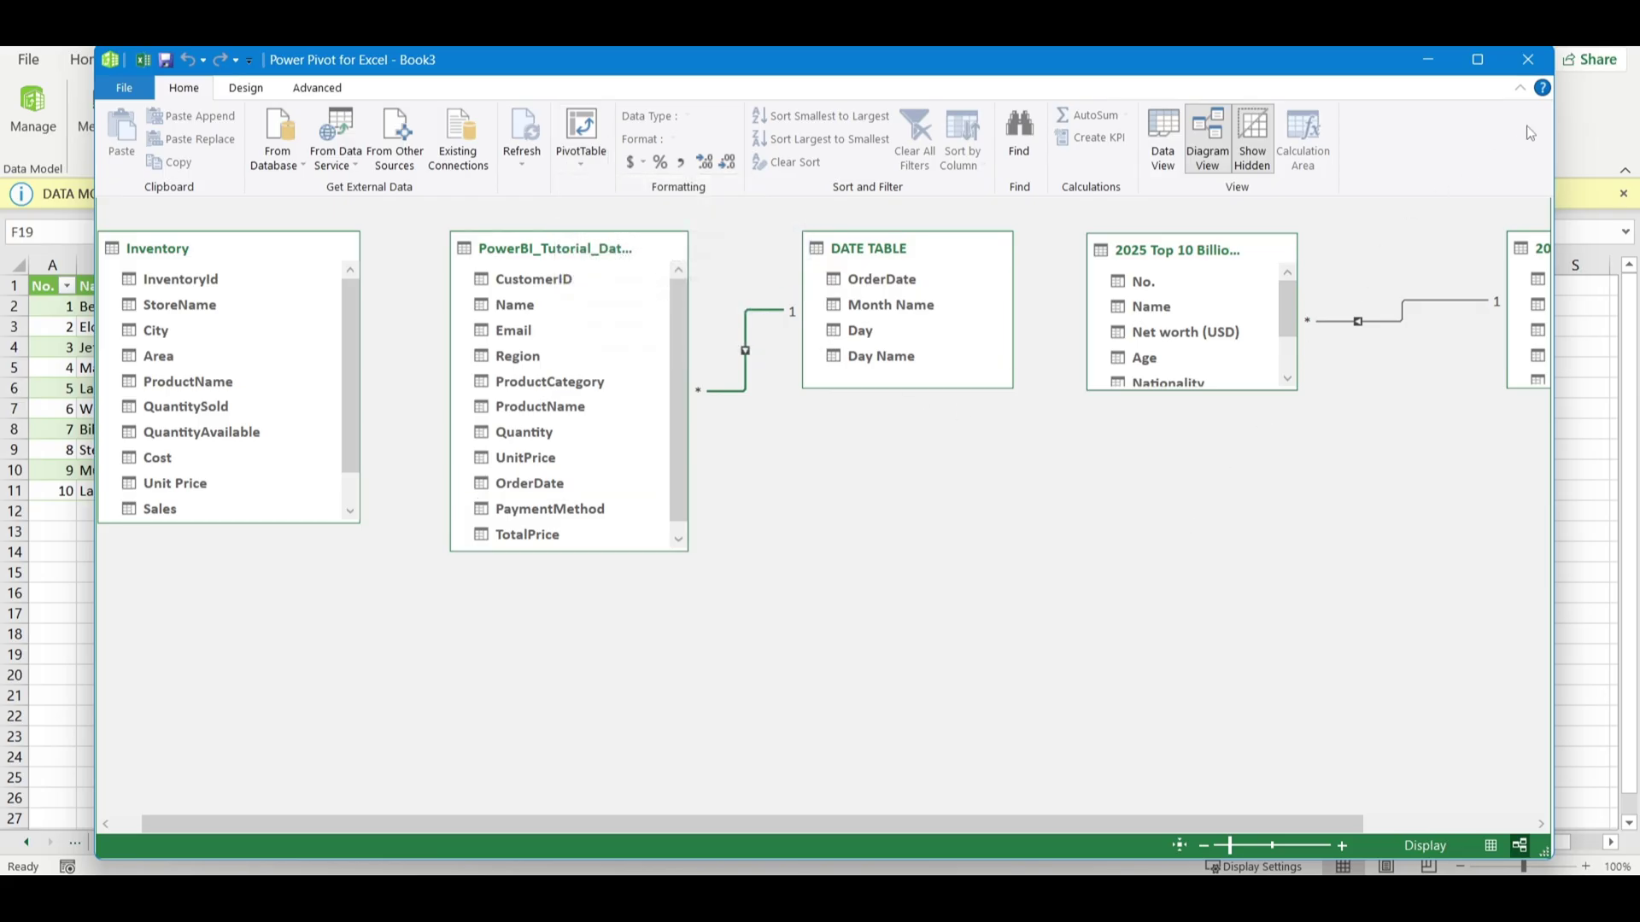
{"action": "left_click", "coordinate": [1528, 59]}
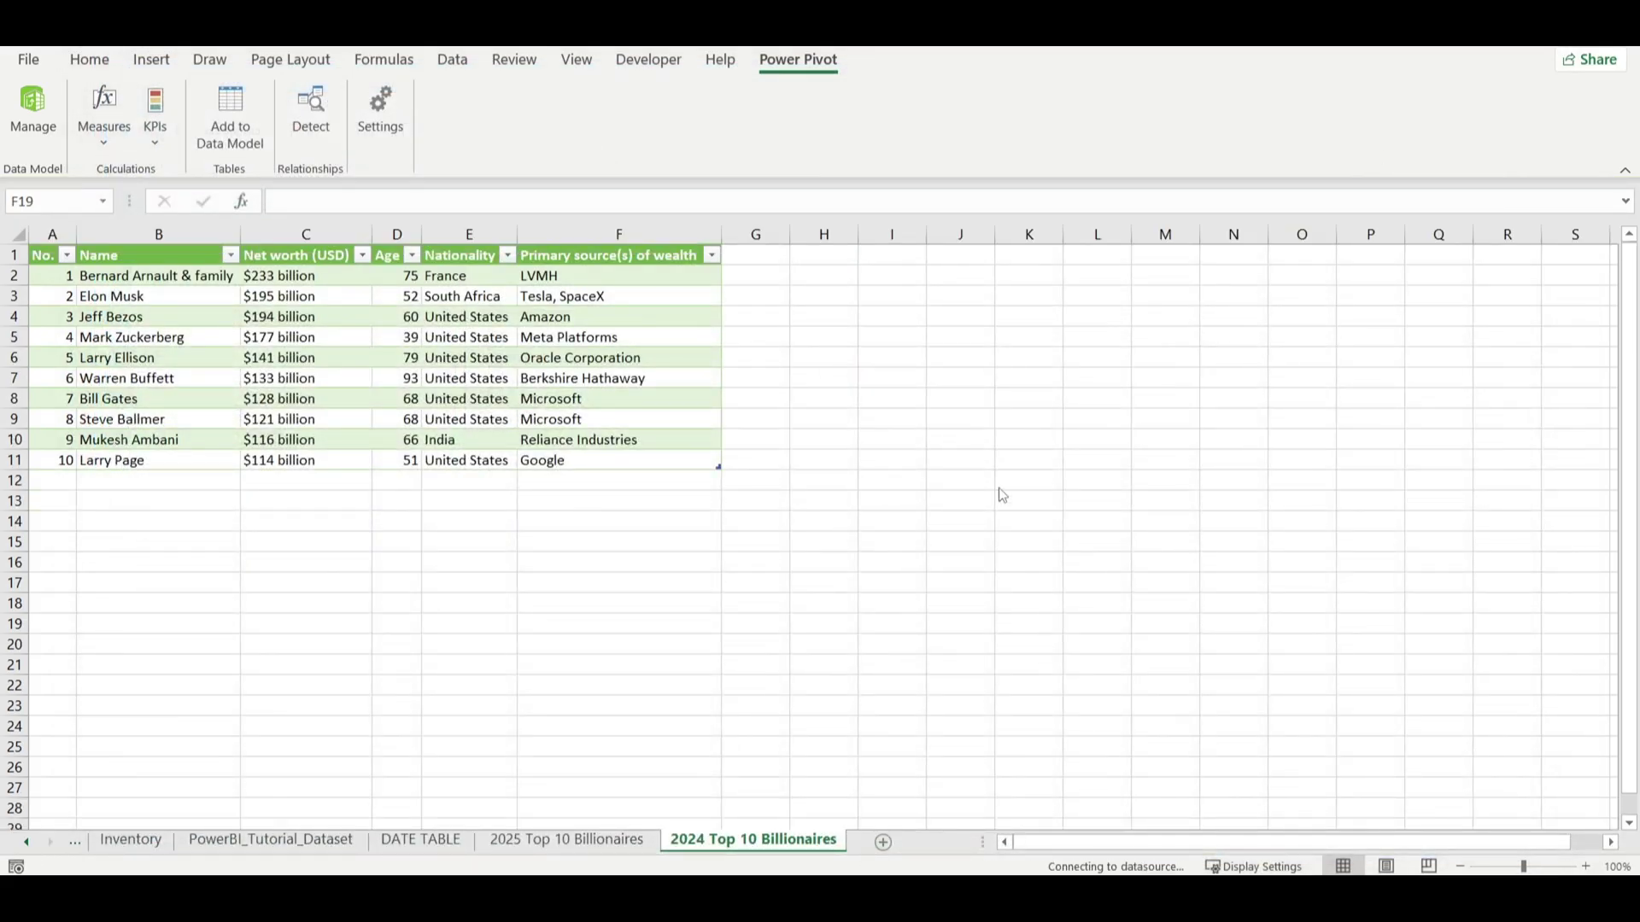
{"action": "mouse_move", "coordinate": [999, 489]}
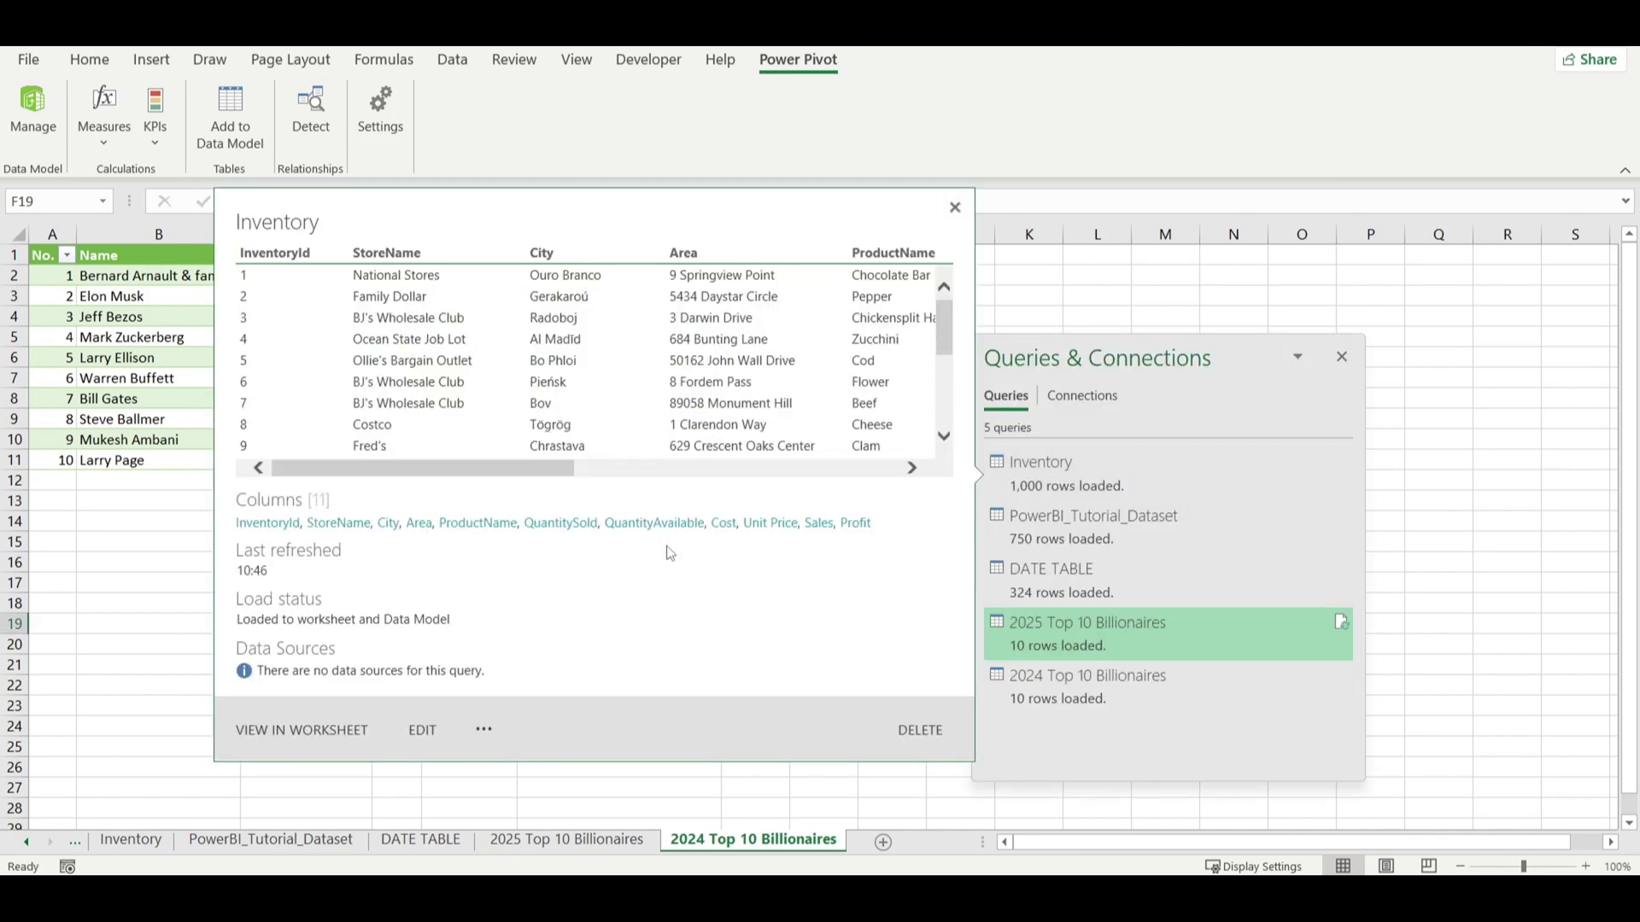
{"action": "left_click", "coordinate": [135, 633]}
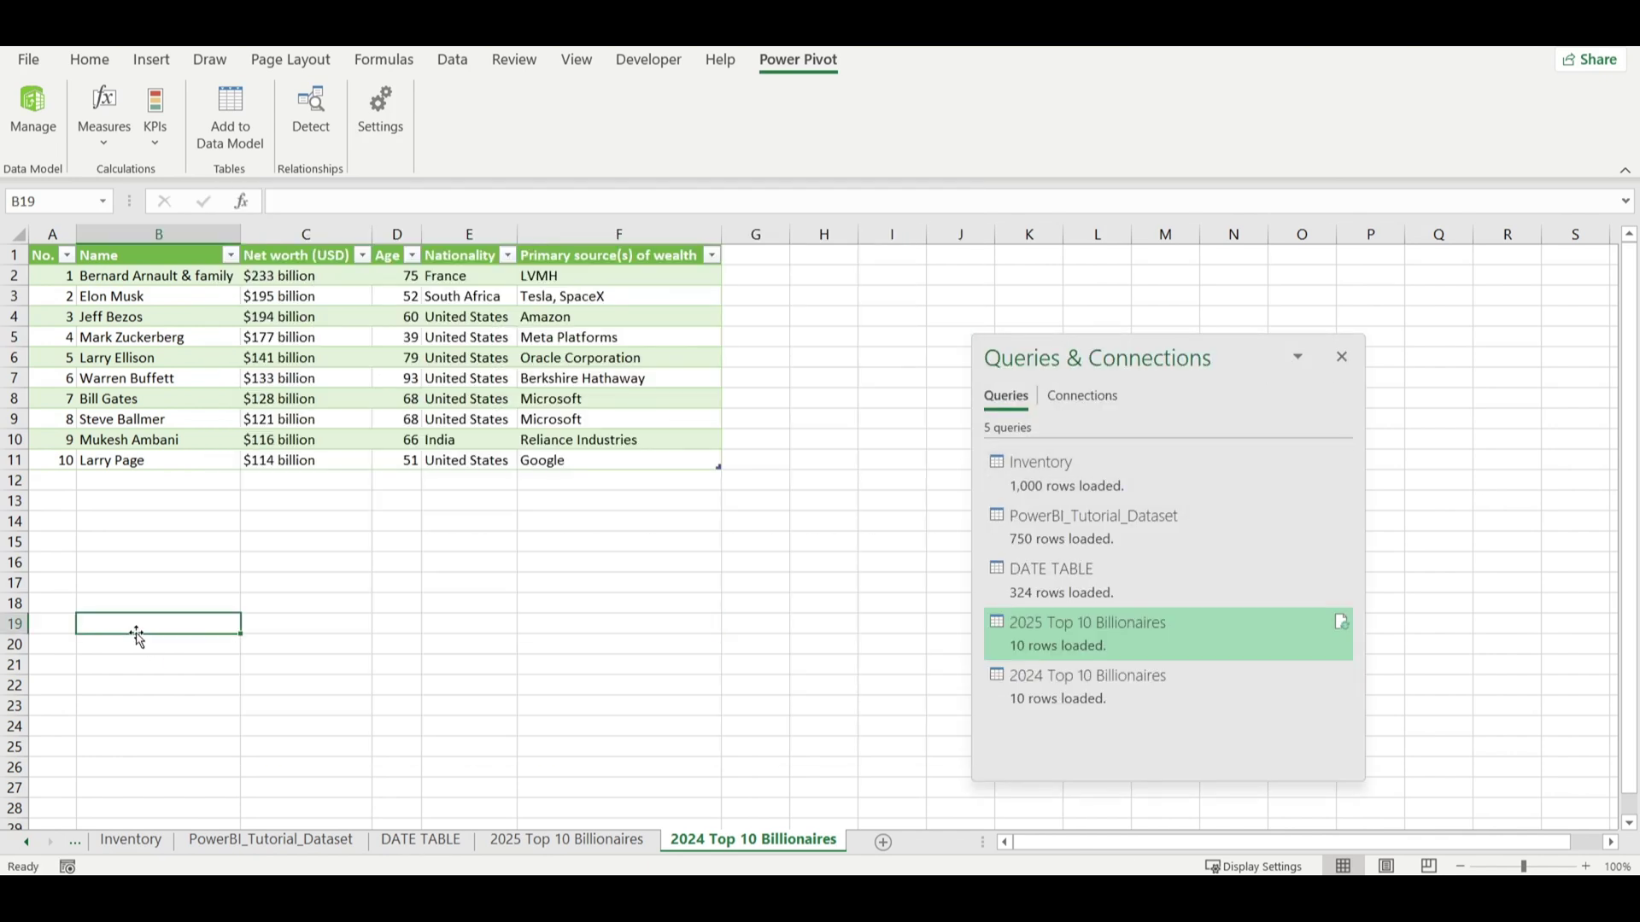